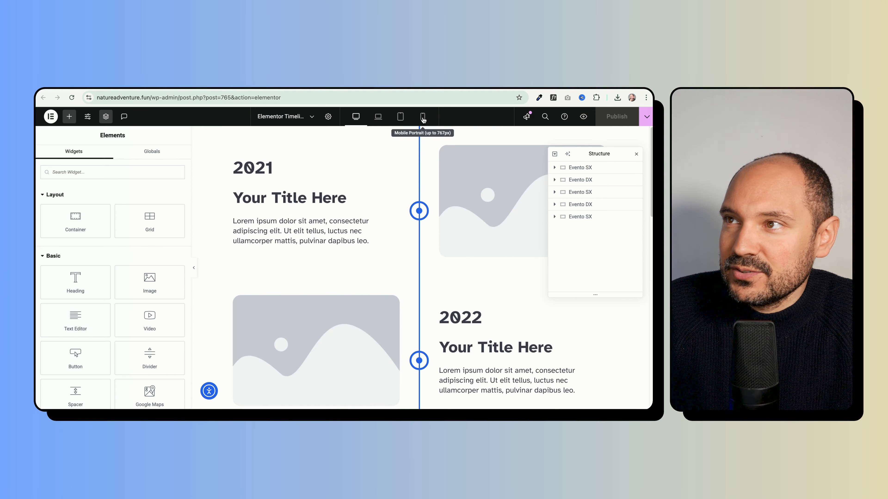
# - Examine the vertical timeline's stacked events from 2021 to 2025 in the mobile portrait preview
pyautogui.click(422, 118)
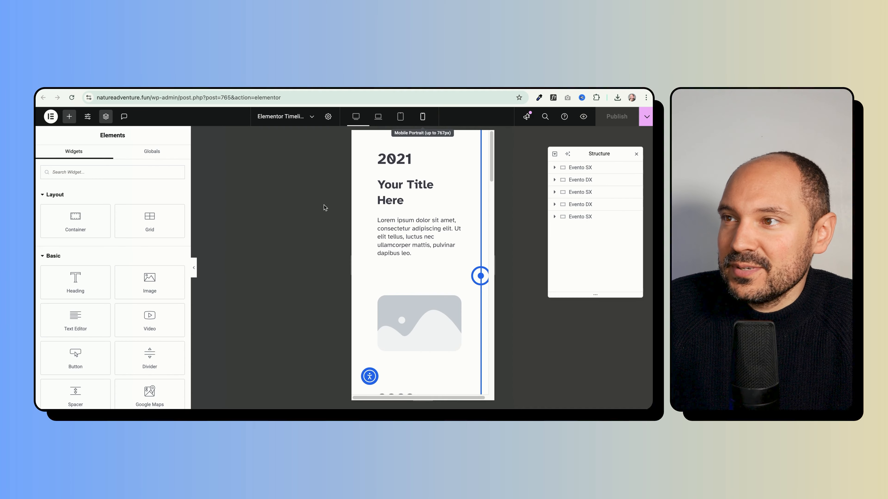
pyautogui.scroll(-10, 368, 242)
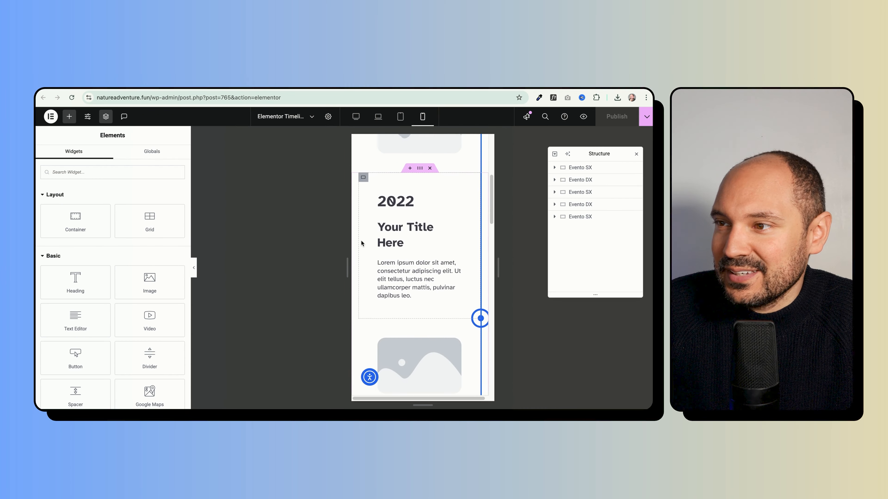
pyautogui.scroll(-10, 361, 241)
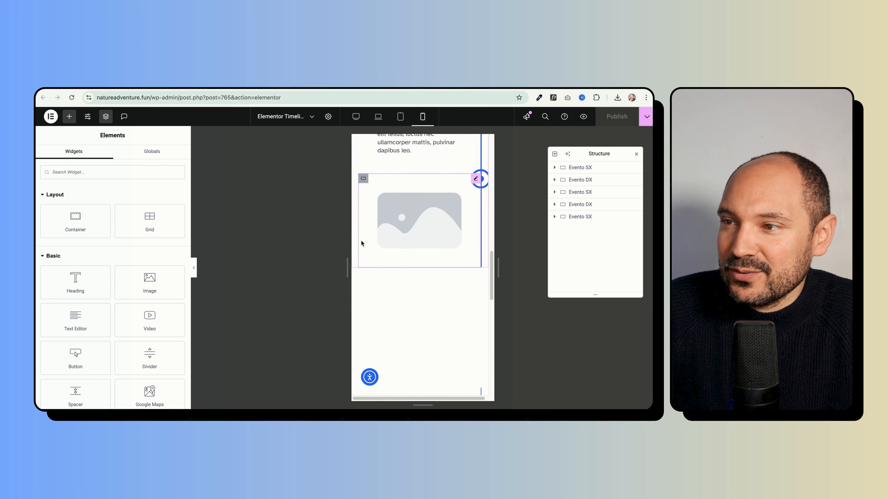
pyautogui.scroll(4, 361, 240)
pyautogui.scroll(-4, 361, 240)
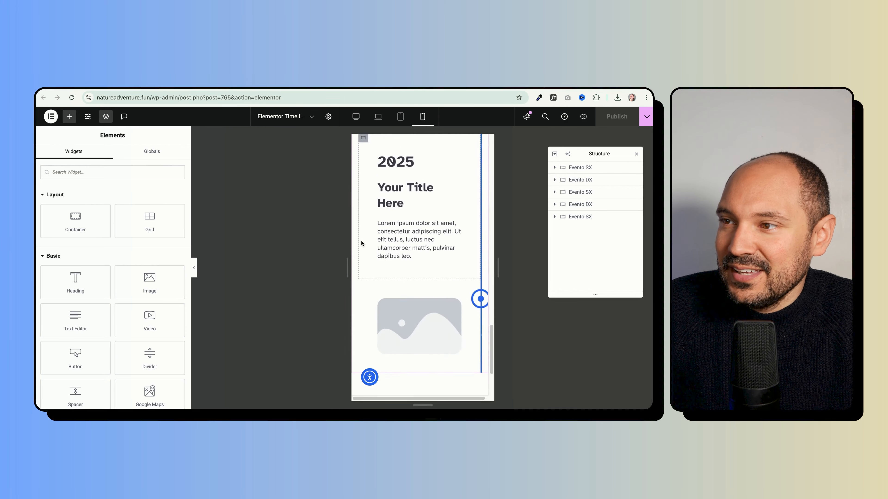
pyautogui.scroll(3, 361, 240)
pyautogui.scroll(15, 361, 240)
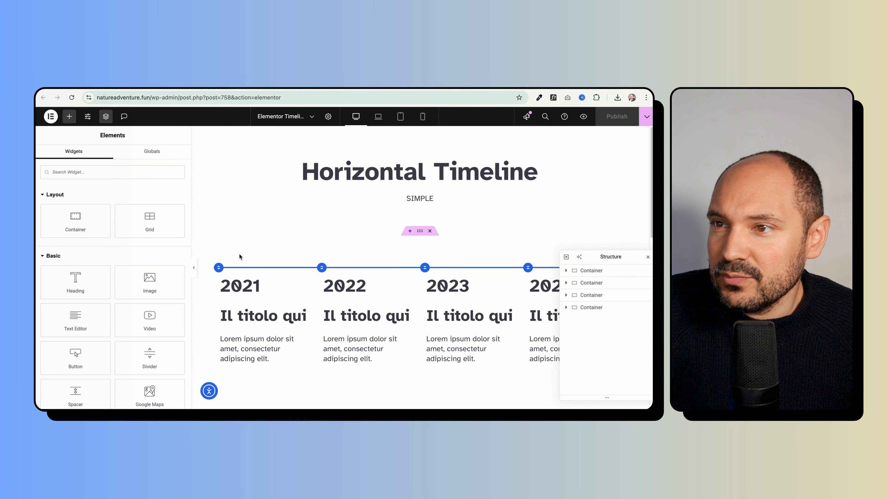
# - Examine the simple and advanced horizontal timelines in the desktop editor and on the template's preview page
pyautogui.scroll(-3, 245, 266)
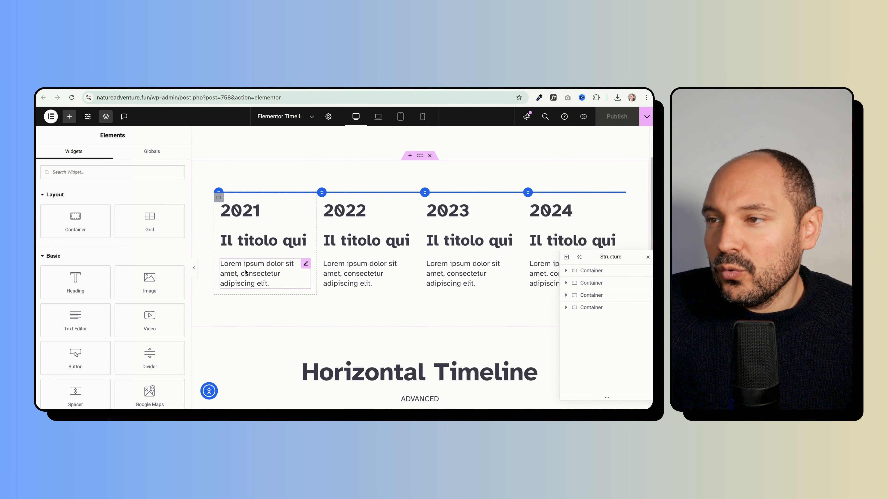
pyautogui.scroll(-10, 246, 273)
pyautogui.scroll(2, 243, 269)
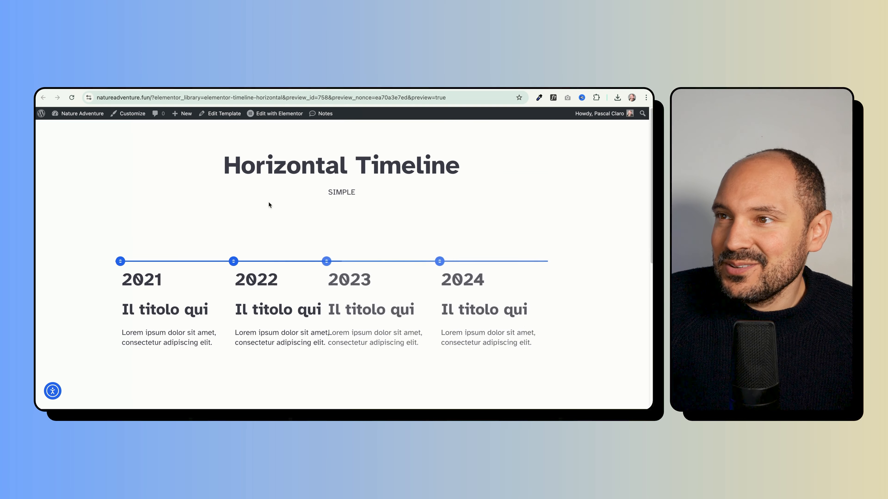
pyautogui.scroll(-8, 148, 211)
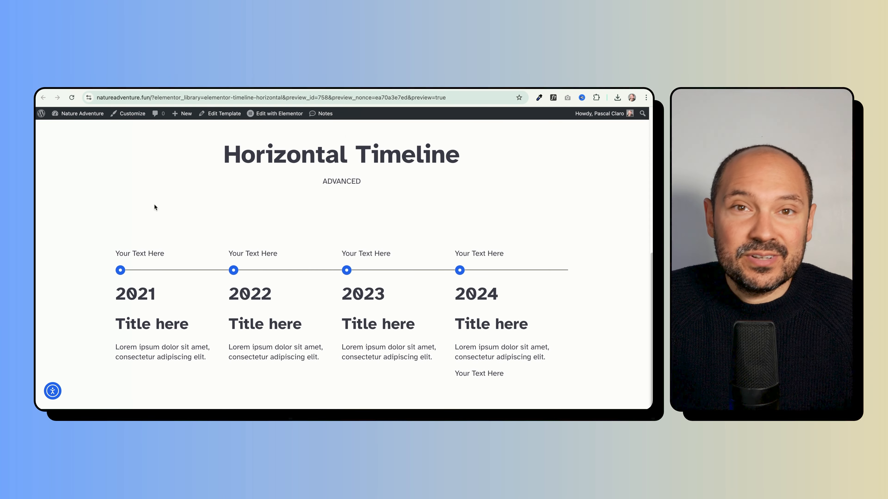
pyautogui.scroll(8, 167, 199)
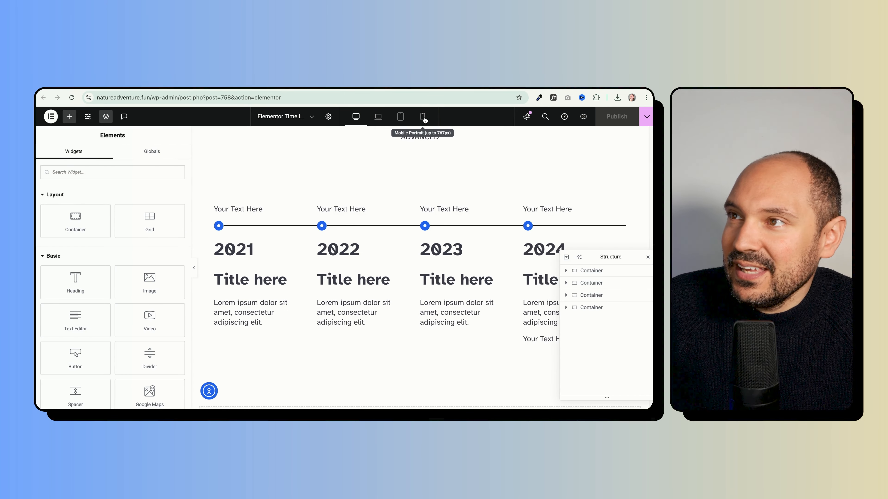
# - Examine how the horizontal timeline's events stack in the mobile portrait preview
pyautogui.click(423, 117)
pyautogui.scroll(-7, 414, 222)
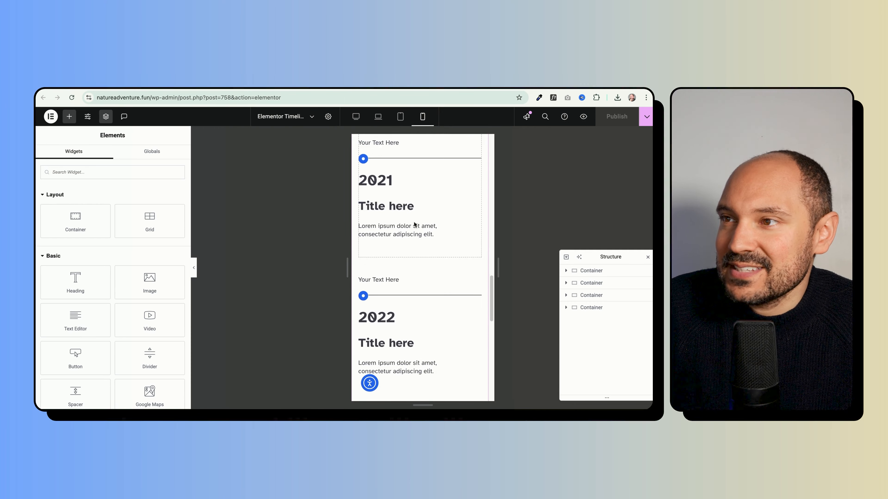
pyautogui.scroll(-3, 414, 222)
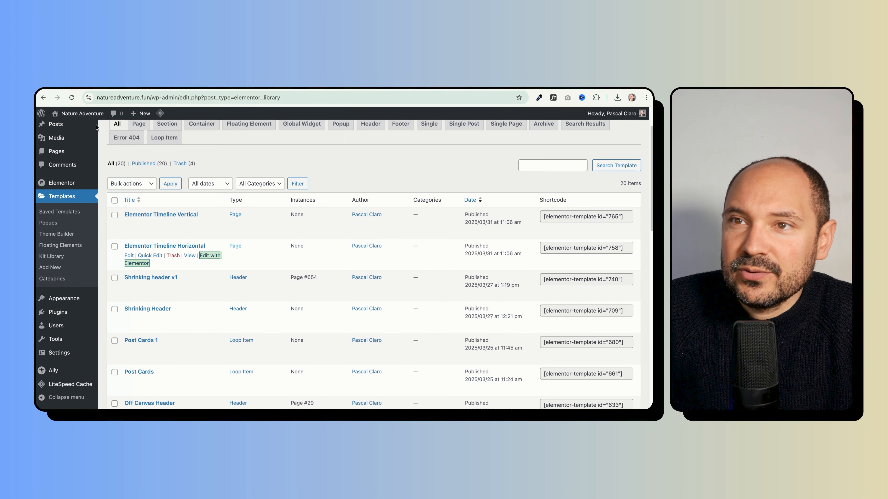
# - Create a new WordPress page titled "Elementor Timeline"
pyautogui.moveTo(80, 112)
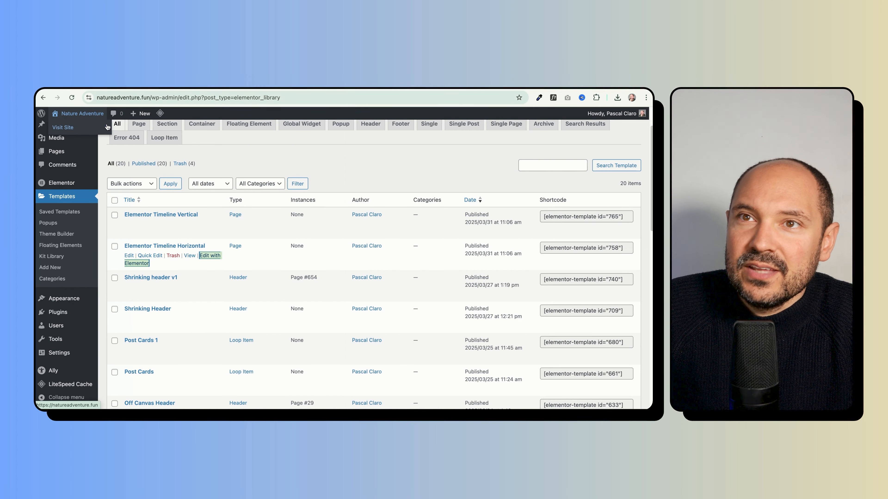
pyautogui.moveTo(141, 114)
pyautogui.click(136, 148)
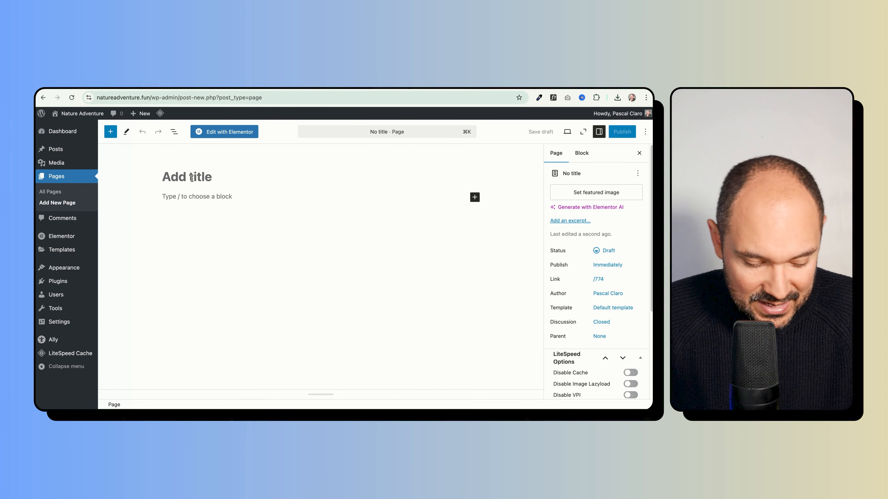
pyautogui.write('El')
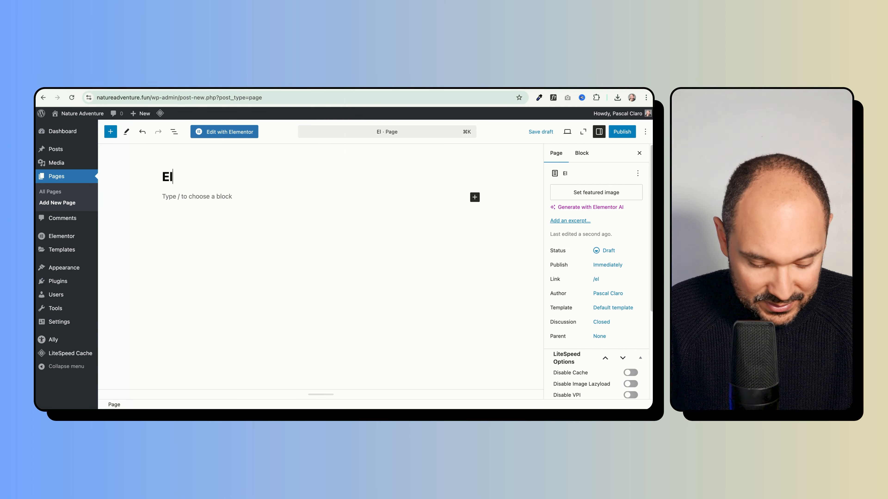
pyautogui.write('ementor Timeline')
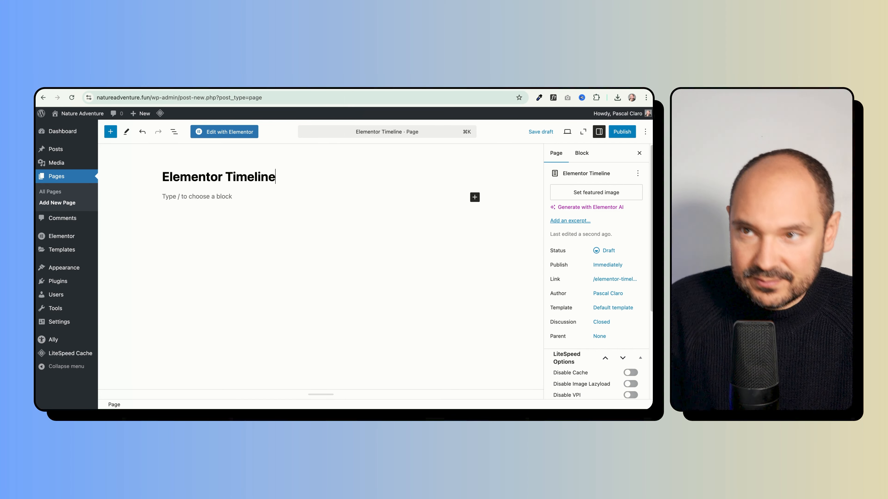
# - Open the new page in Elementor and bring up the template library's import screen
pyautogui.click(238, 132)
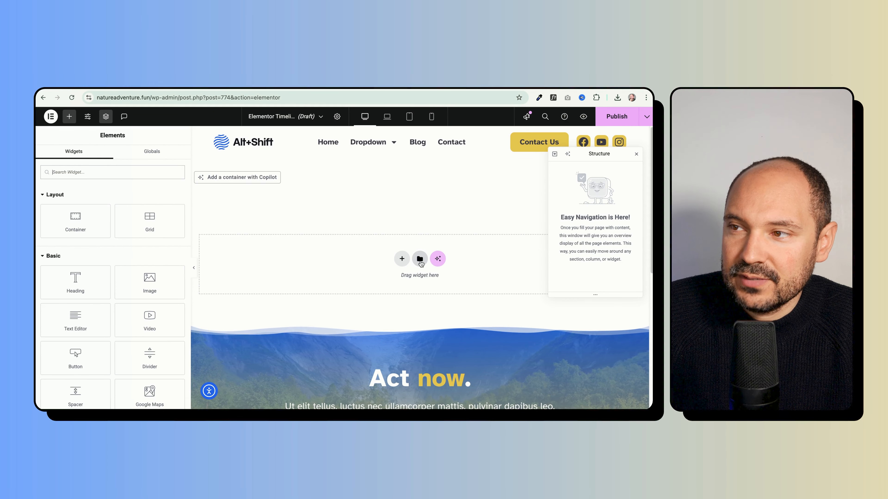
pyautogui.click(420, 259)
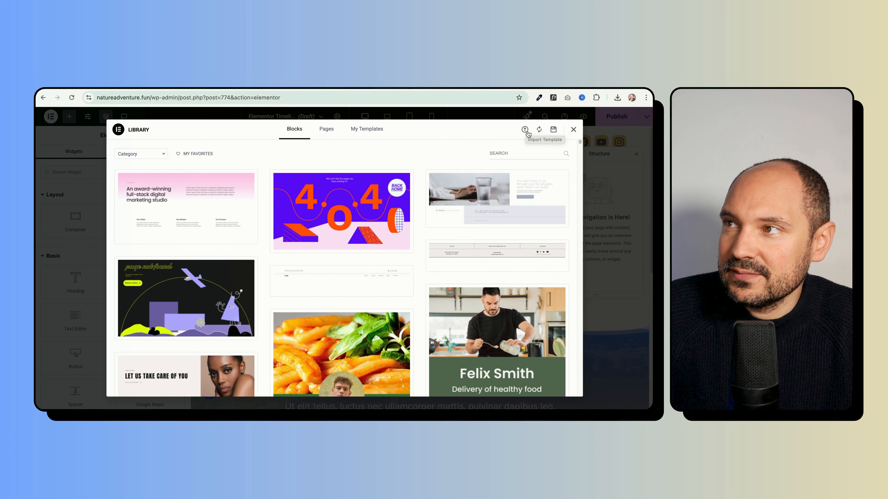
pyautogui.click(525, 130)
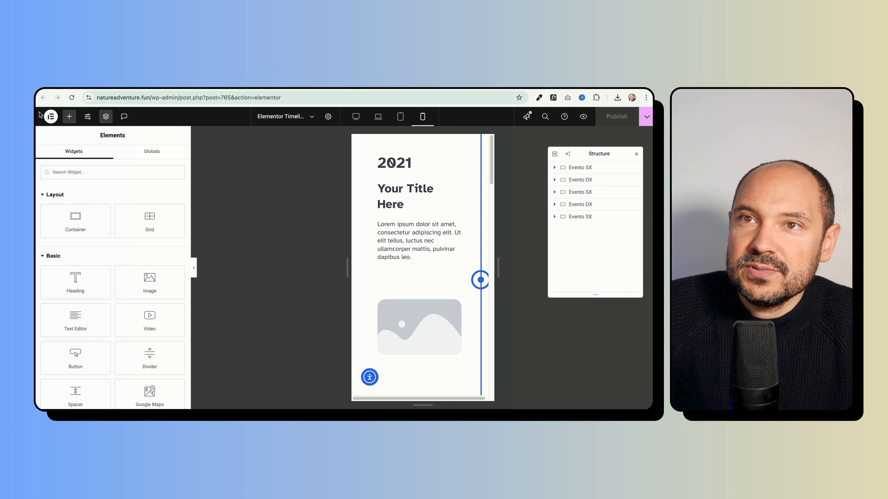
# - Return from the vertical timeline template to the WordPress admin and review Elementor's advanced settings
pyautogui.click(50, 117)
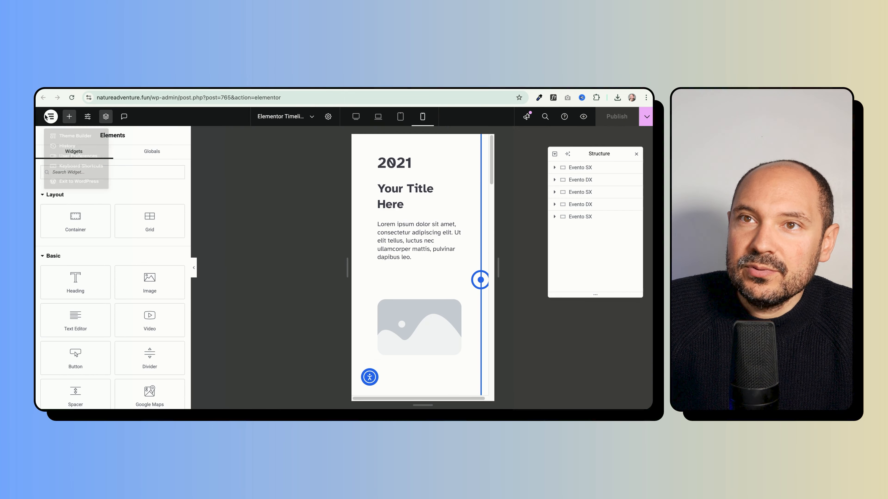
pyautogui.rightClick(67, 196)
pyautogui.click(78, 202)
pyautogui.click(263, 84)
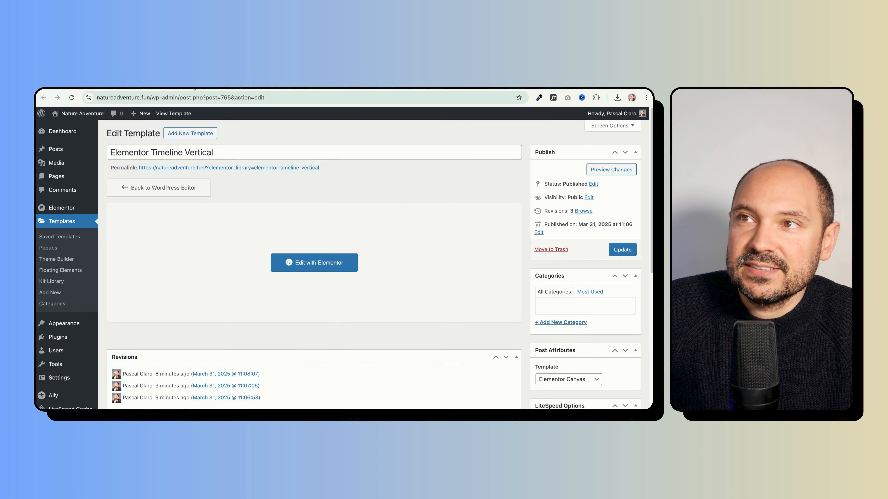
pyautogui.moveTo(63, 211)
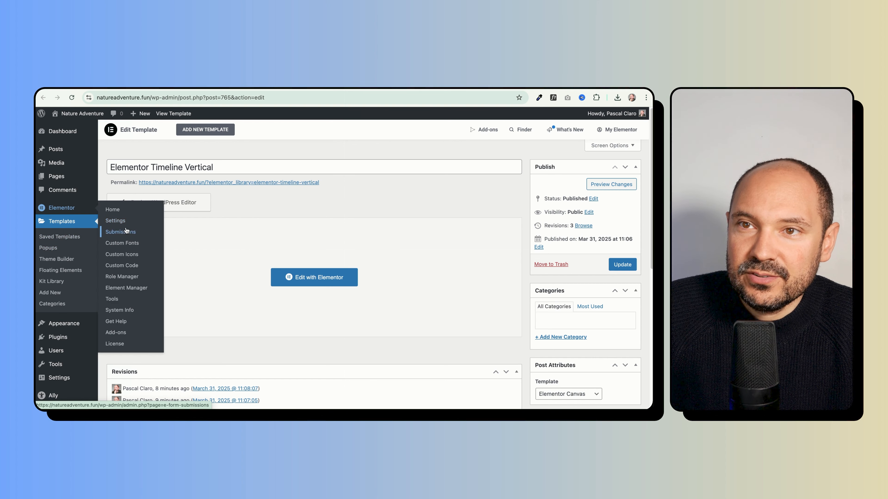
pyautogui.click(115, 220)
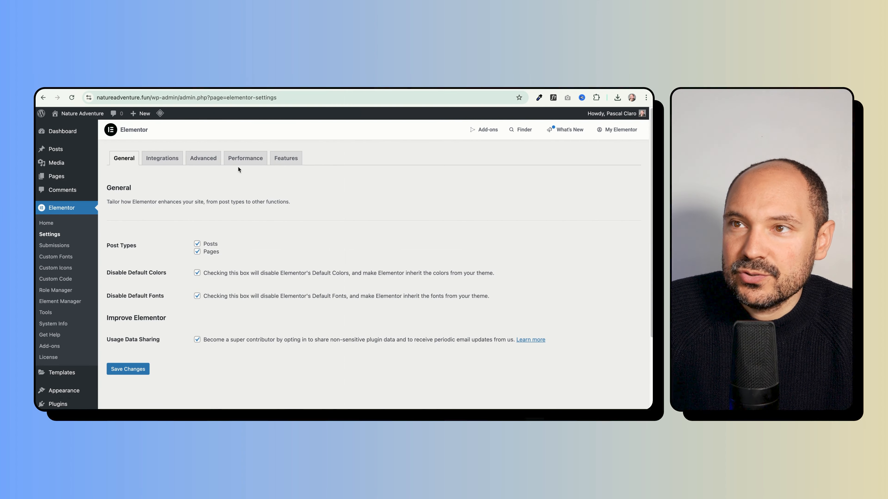
pyautogui.click(204, 162)
pyautogui.scroll(-3, 126, 213)
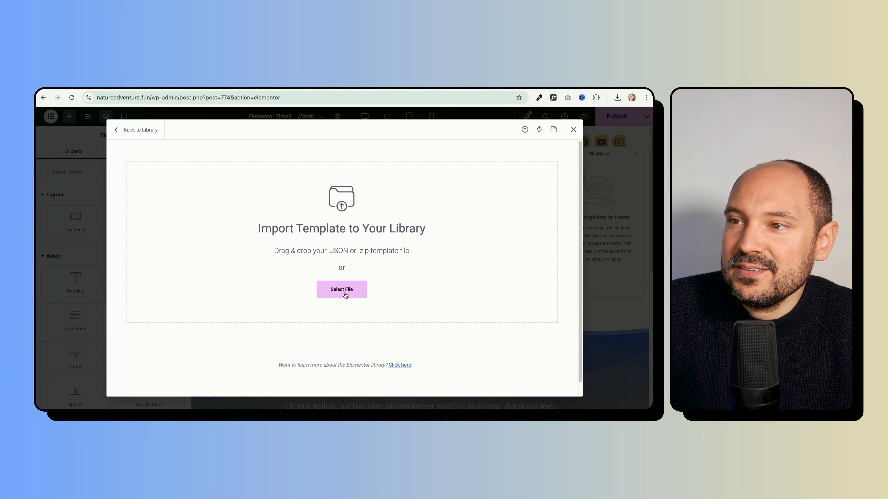
# - Import elementor-timeline-vertical.json from the Downloads folder into the template library
pyautogui.click(345, 295)
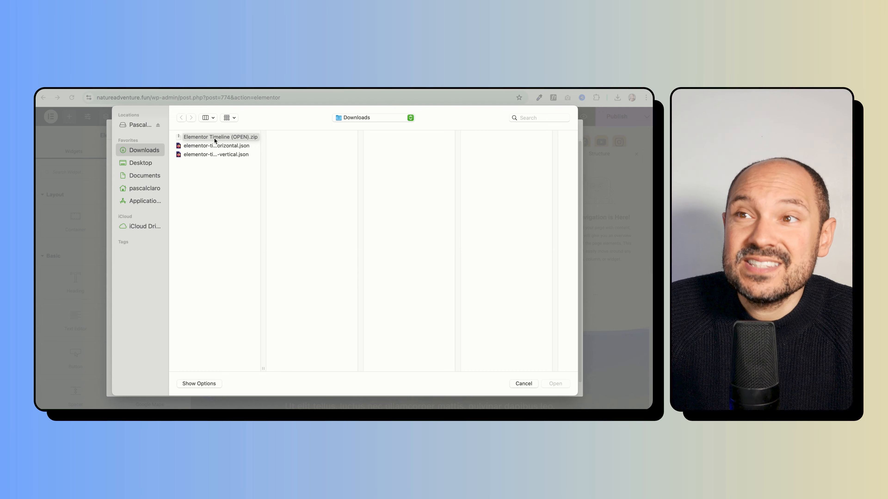
pyautogui.doubleClick(263, 368)
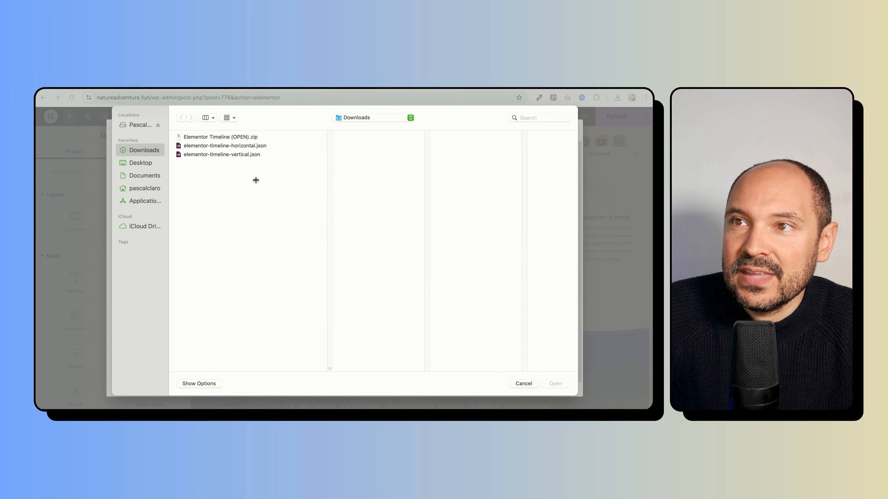
pyautogui.click(230, 146)
pyautogui.click(227, 156)
pyautogui.click(226, 147)
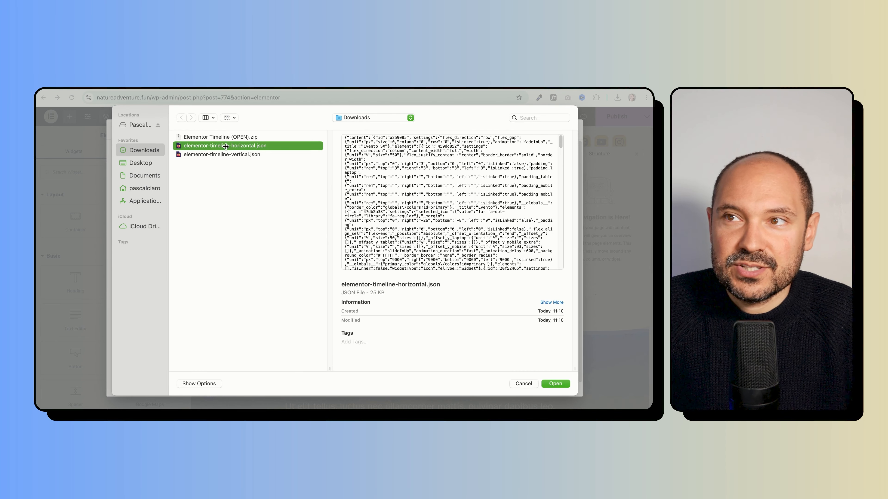
pyautogui.click(223, 156)
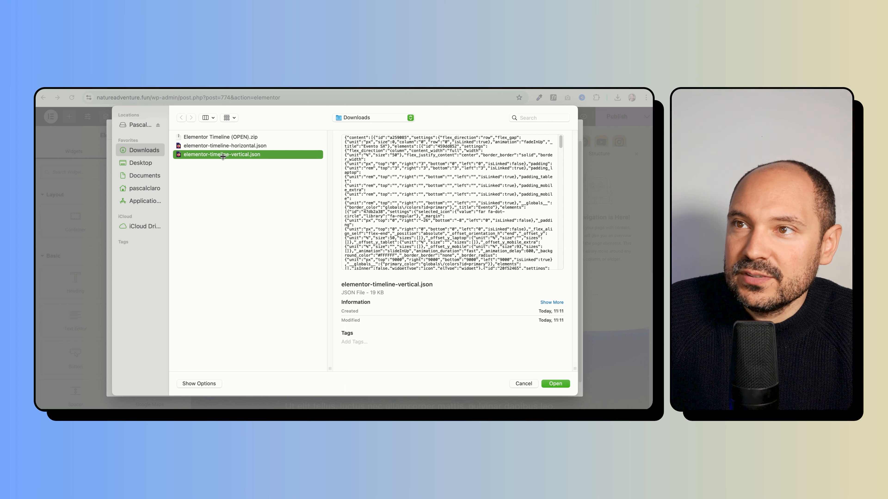
pyautogui.click(560, 384)
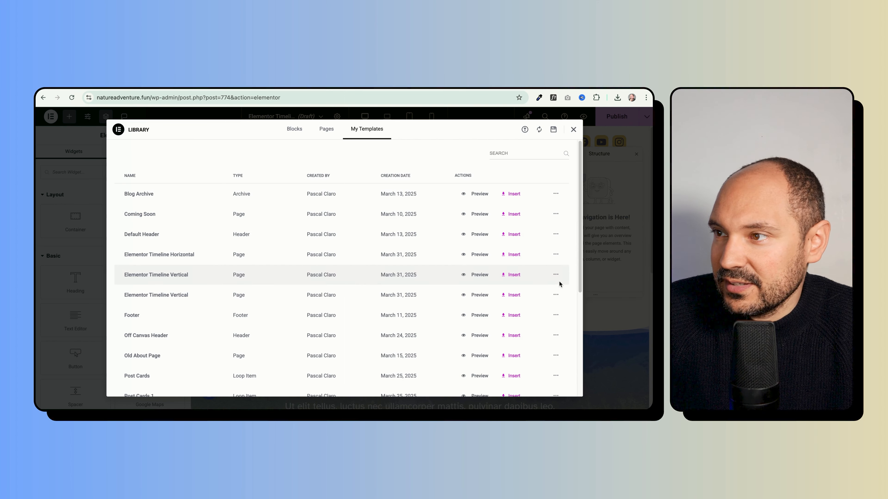
# - Insert the Elementor Timeline Vertical template into the page and look through its events
pyautogui.click(514, 275)
pyautogui.click(403, 276)
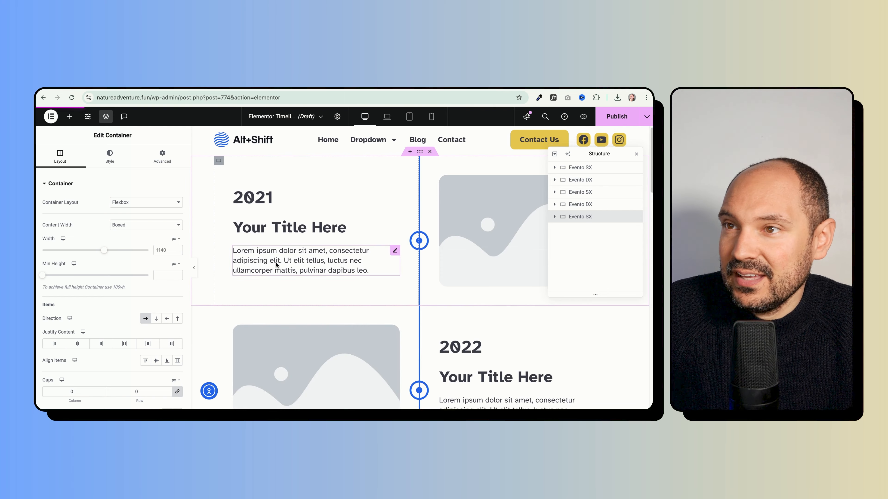
pyautogui.scroll(-15, 275, 263)
pyautogui.scroll(8, 275, 262)
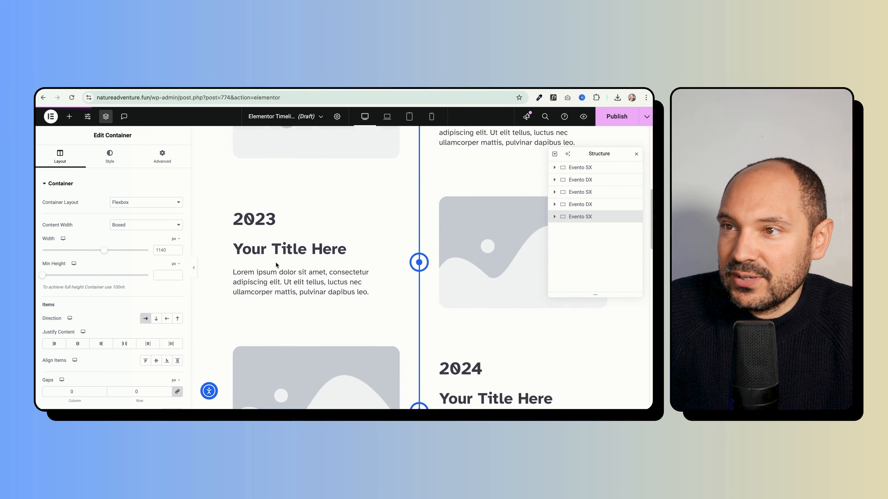
pyautogui.scroll(8, 276, 263)
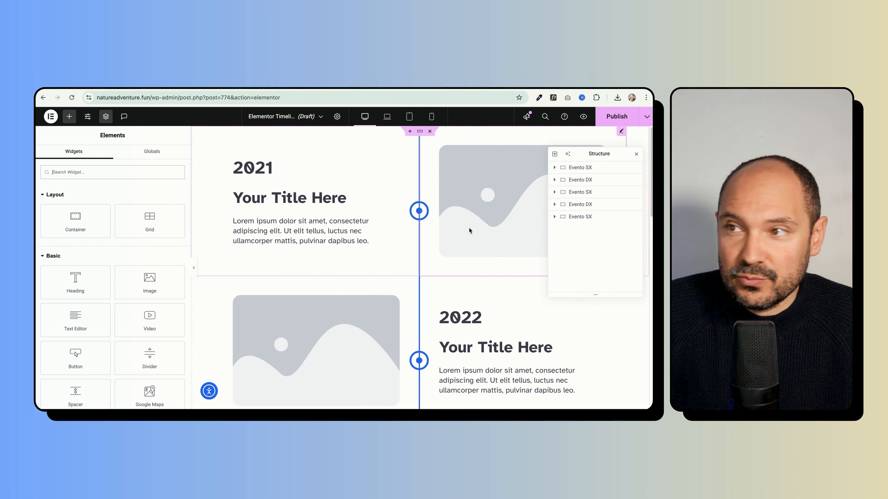
pyautogui.click(489, 196)
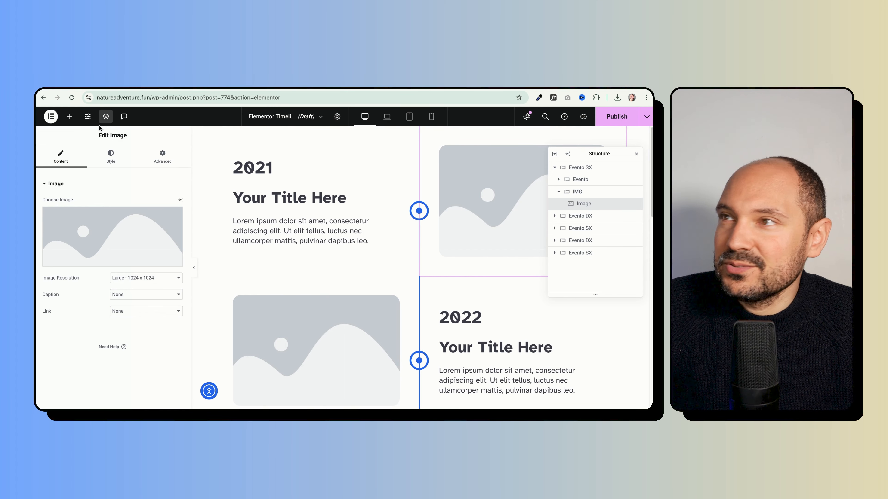
pyautogui.click(51, 116)
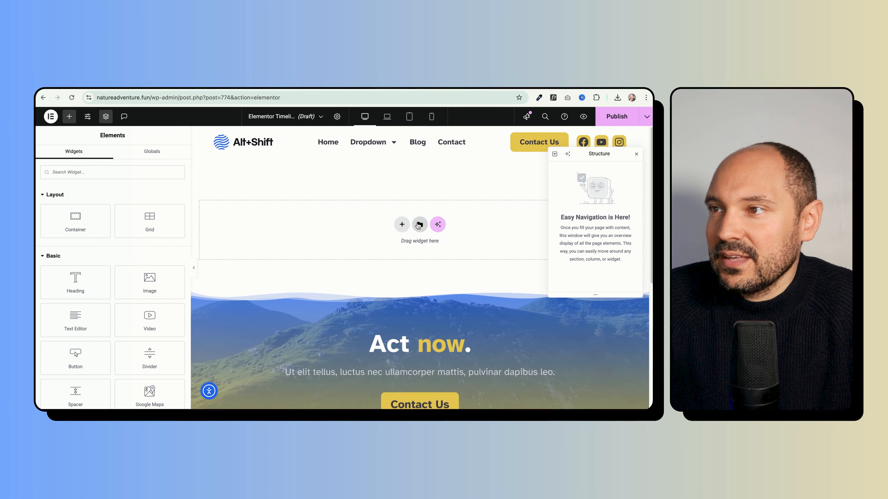
# - Import elementor-timeline-horizontal.json from the Downloads folder into the template library
pyautogui.click(419, 224)
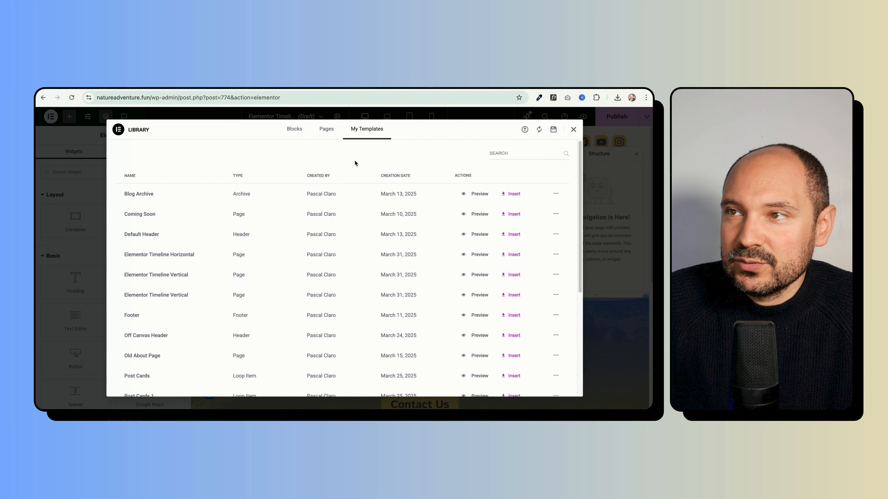
pyautogui.click(524, 130)
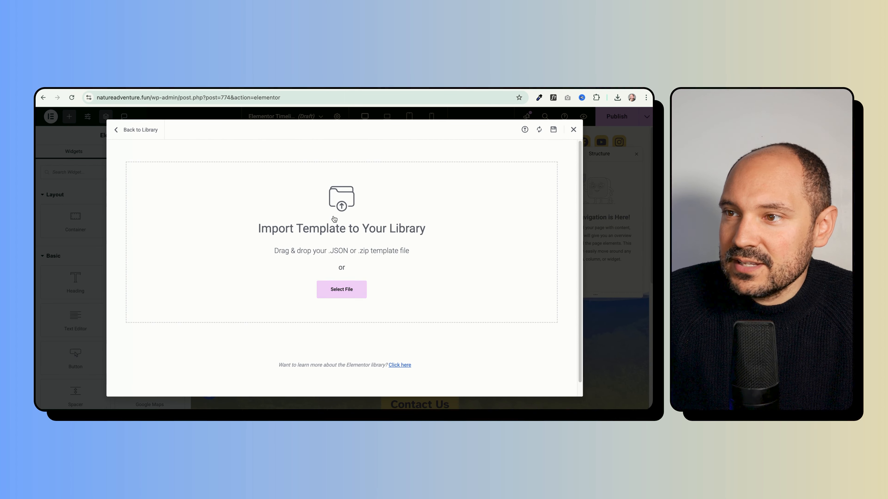
pyautogui.click(216, 146)
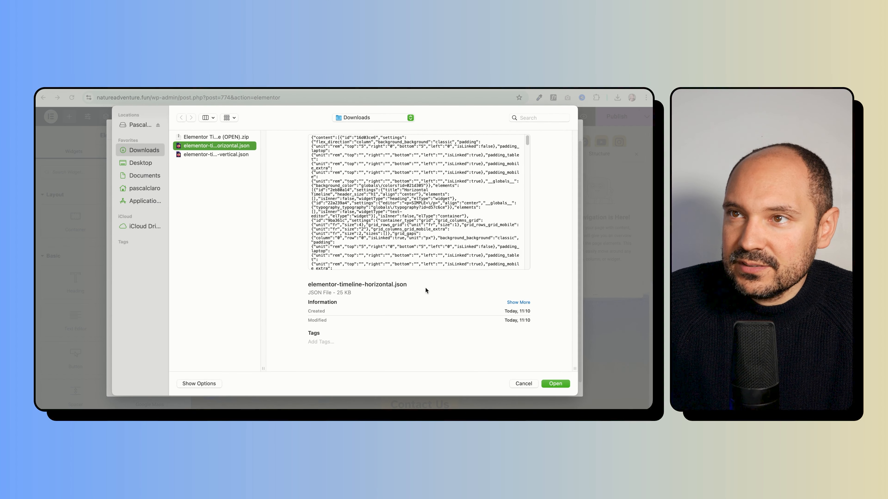
pyautogui.click(549, 380)
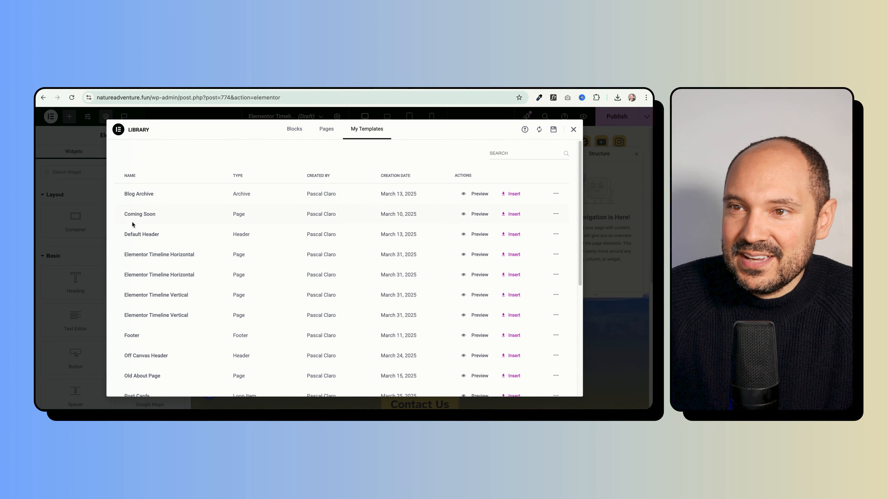
# - Insert the Elementor Timeline Horizontal template with its page settings applied and look through its timeline layouts
pyautogui.click(515, 257)
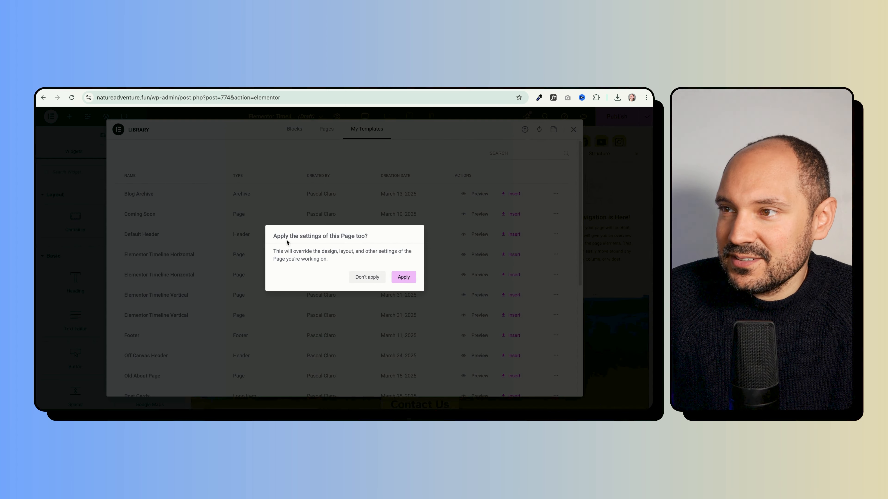
pyautogui.click(402, 278)
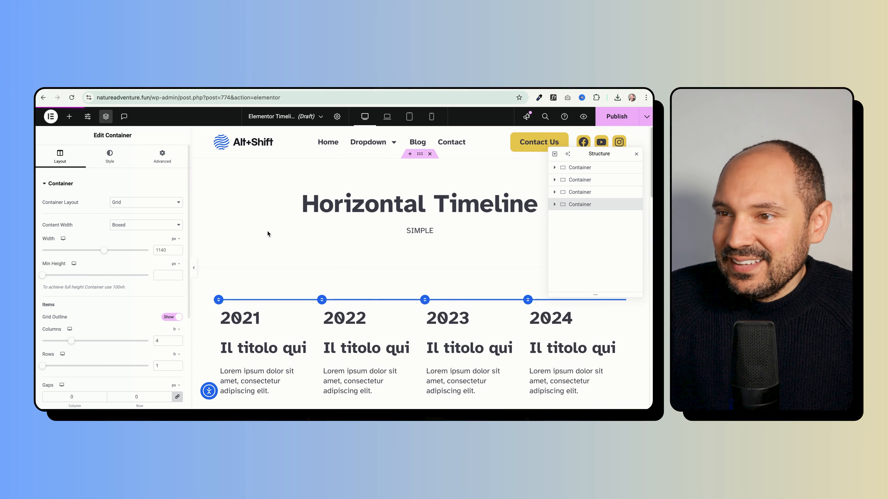
pyautogui.scroll(-10, 267, 231)
pyautogui.scroll(5, 267, 230)
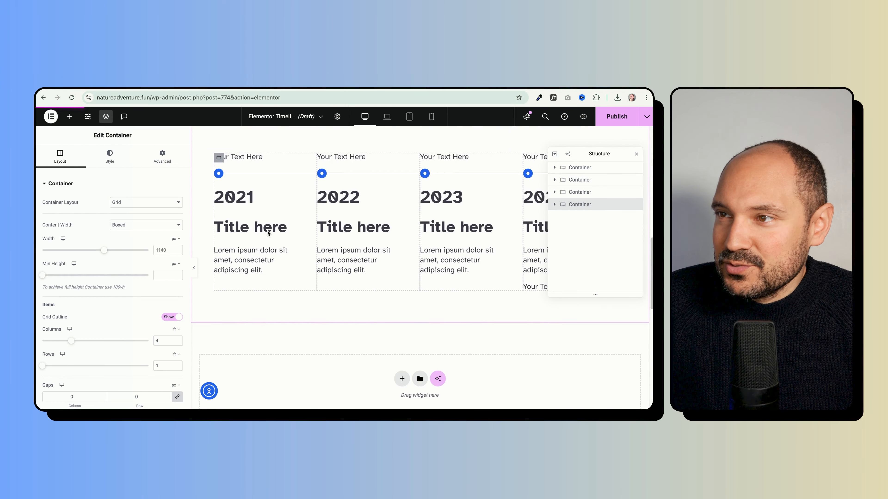
pyautogui.scroll(-4, 262, 272)
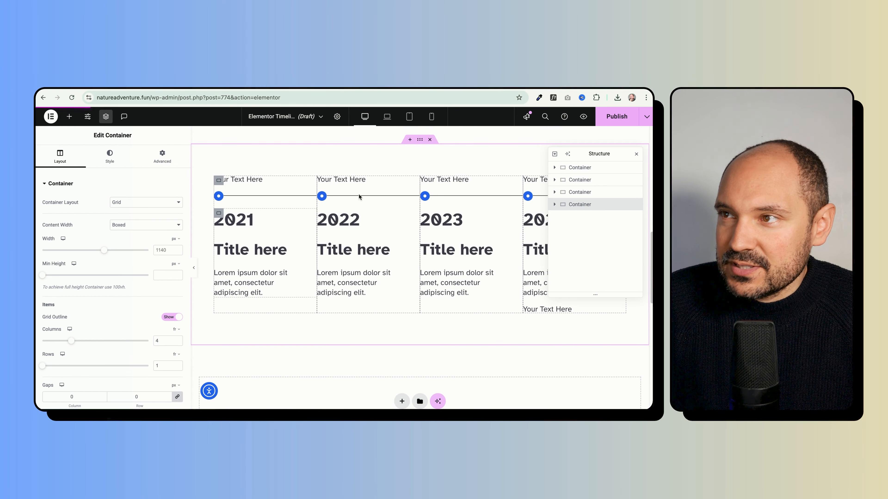
pyautogui.scroll(10, 249, 149)
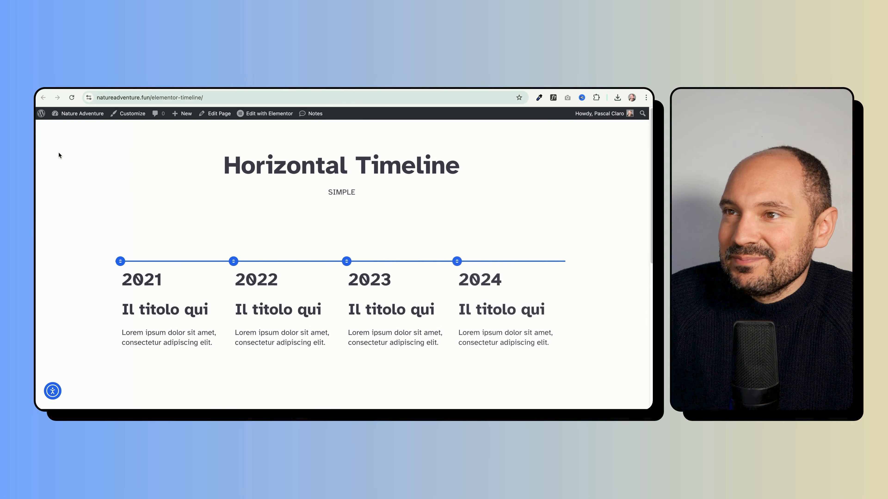
# - Look through the live horizontal timeline page, then preview the vertical timeline at mobile size and return to desktop size
pyautogui.scroll(-8, 59, 152)
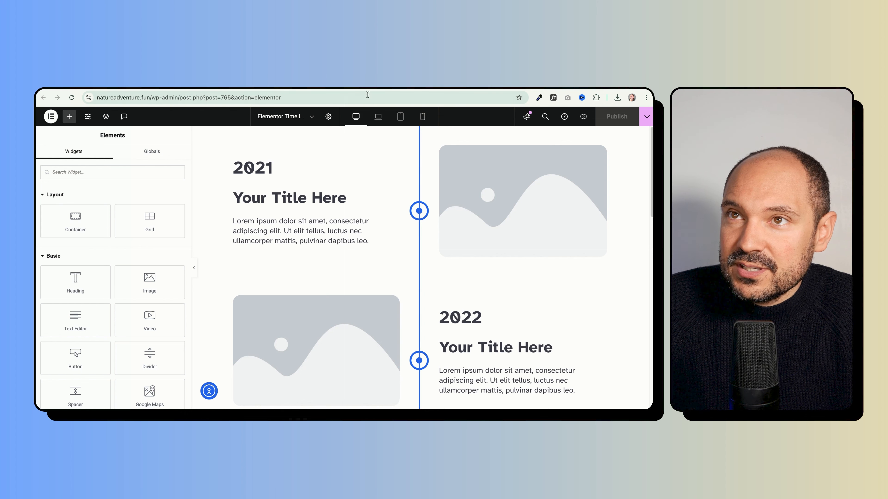
pyautogui.click(422, 116)
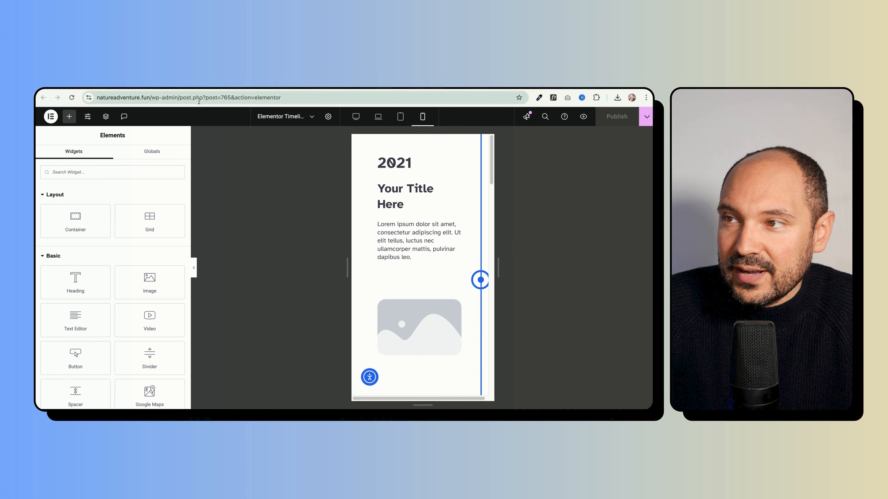
pyautogui.click(356, 116)
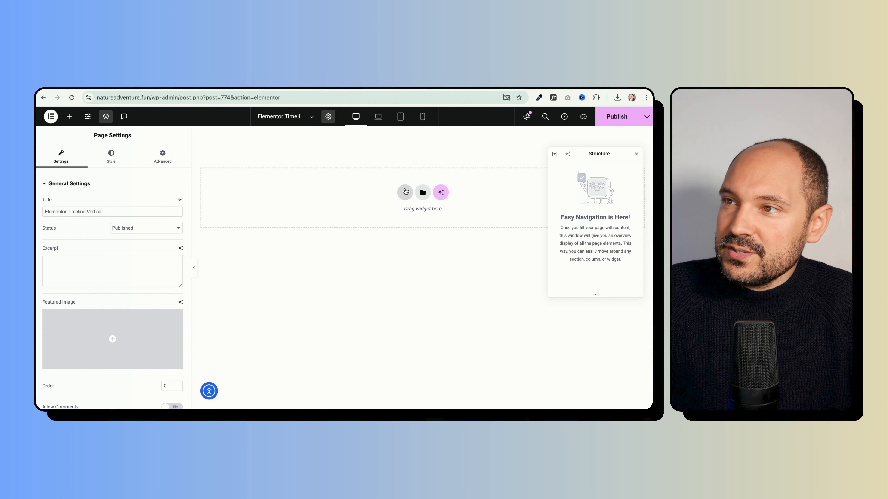
# - Add a row-direction flexbox container to the empty page and place two identical inner containers side by side in it
pyautogui.click(405, 192)
pyautogui.click(396, 217)
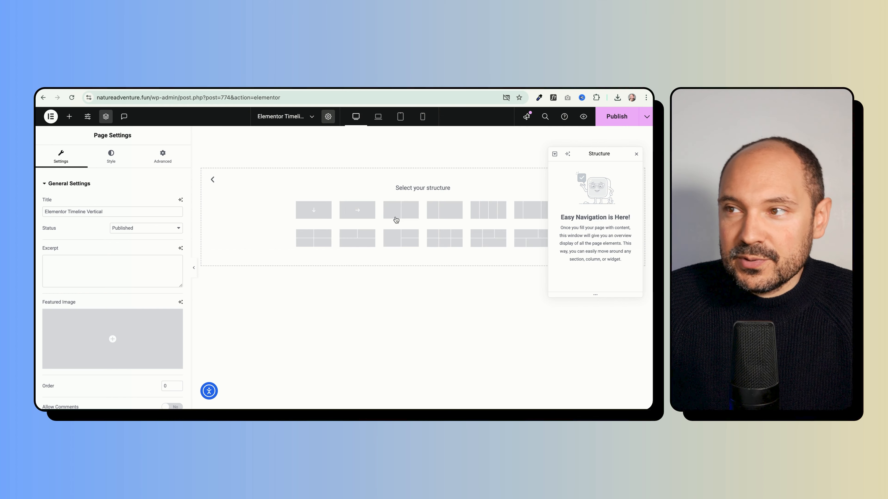
pyautogui.click(357, 211)
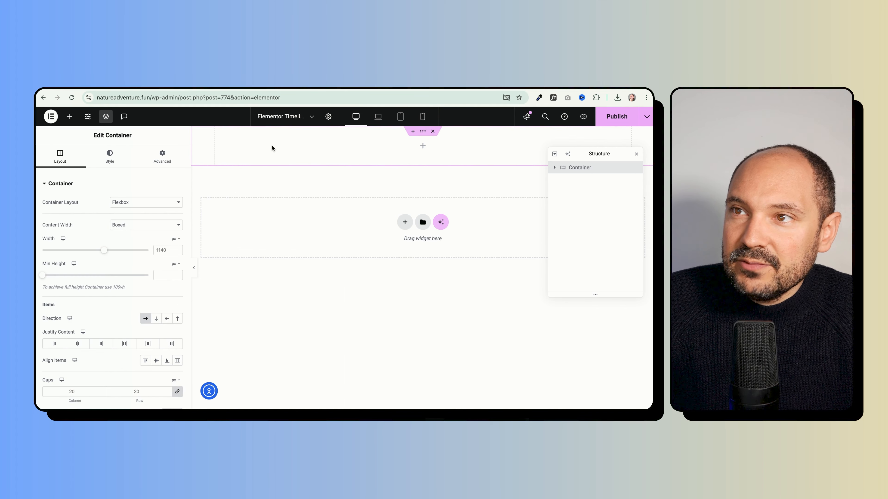
pyautogui.rightClick(331, 151)
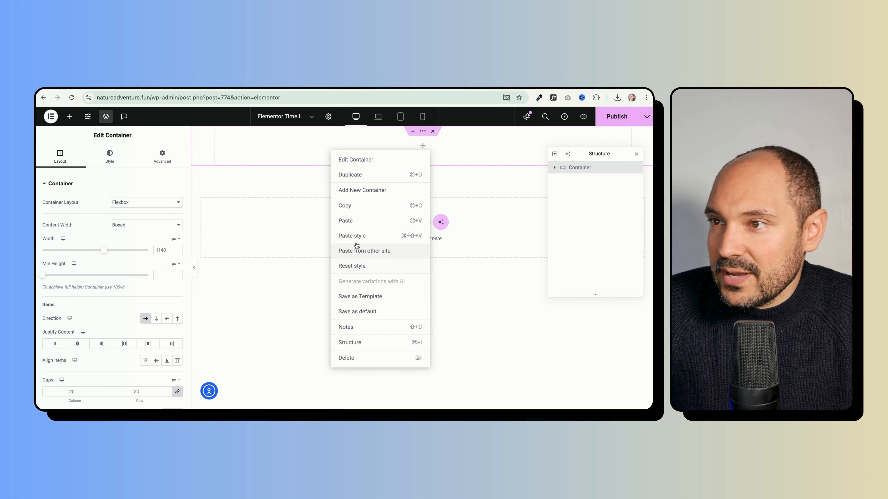
pyautogui.click(356, 191)
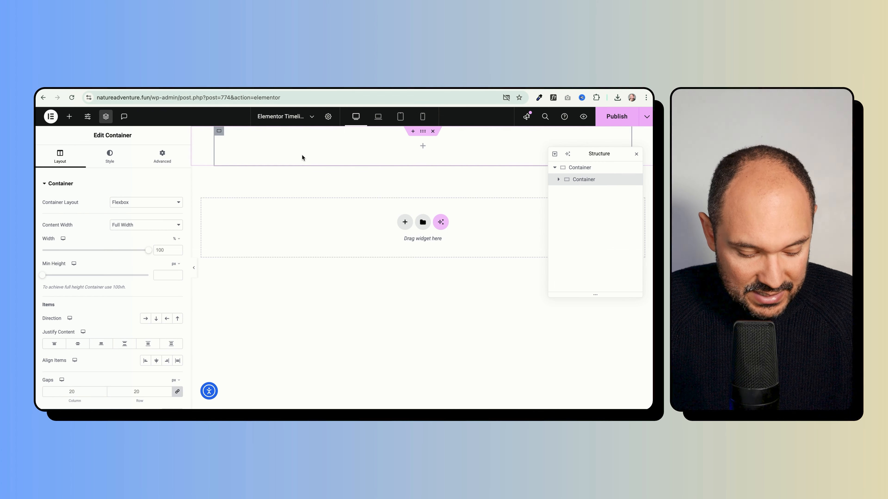
pyautogui.press('super+d')
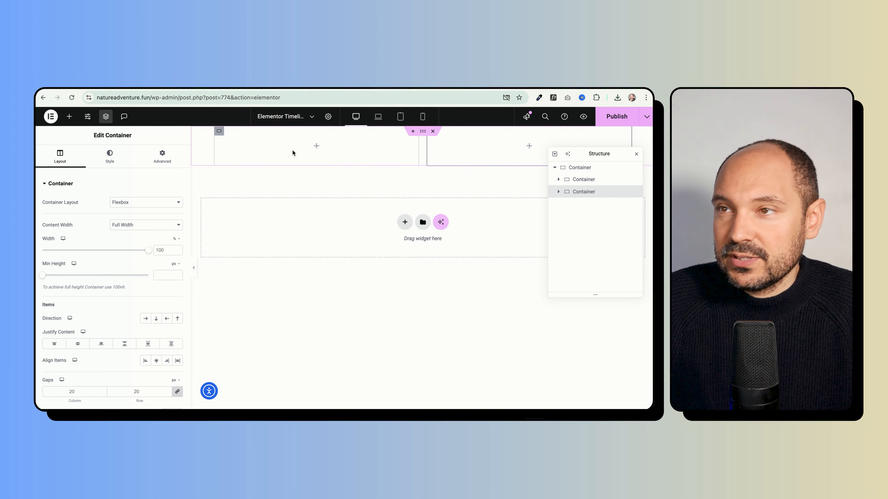
# - Rename the outer container as Event Right
pyautogui.click(577, 168)
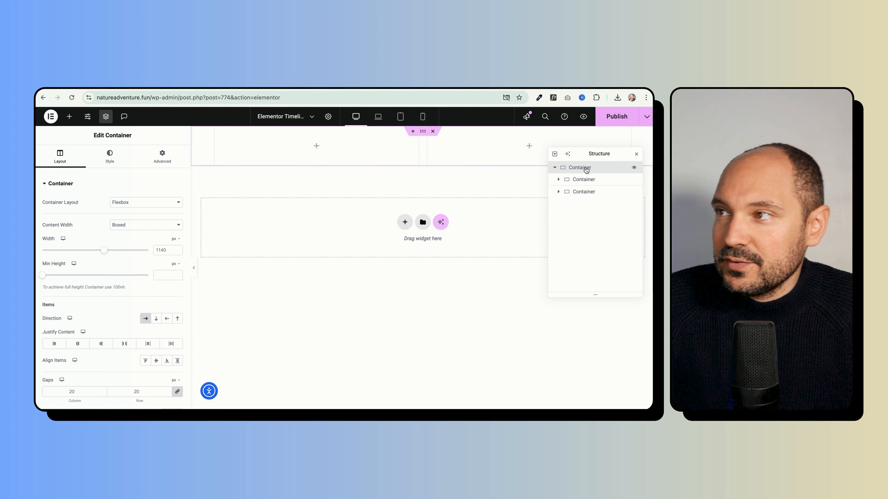
pyautogui.doubleClick(584, 168)
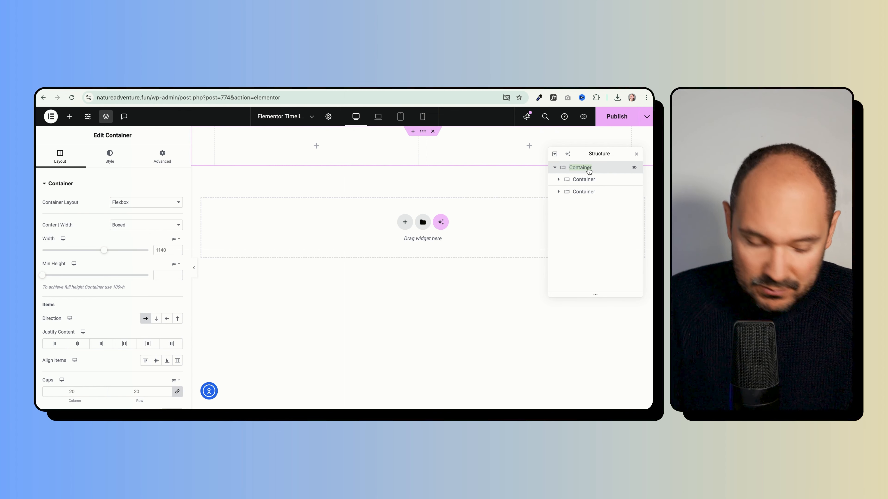
pyautogui.write('Event R')
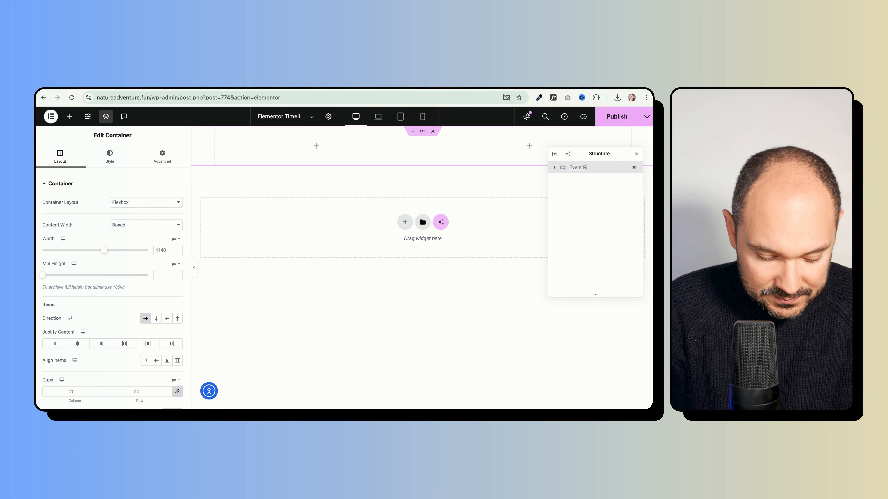
pyautogui.write('ight')
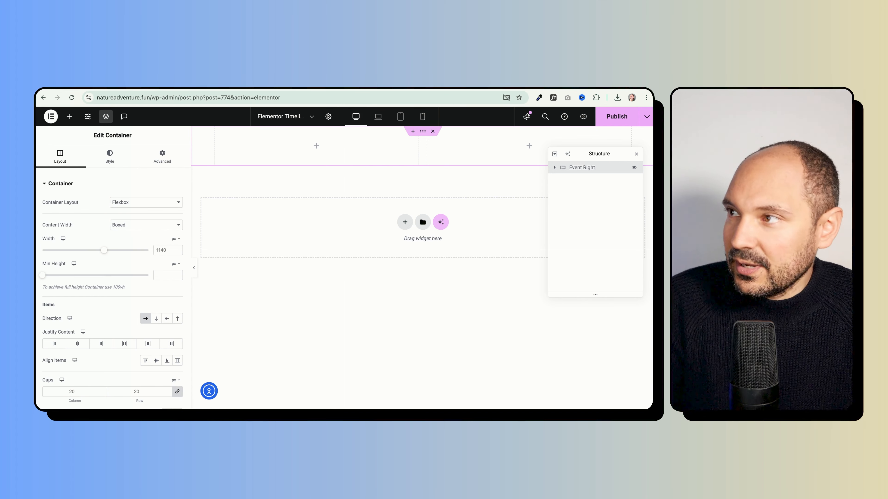
pyautogui.press('Return')
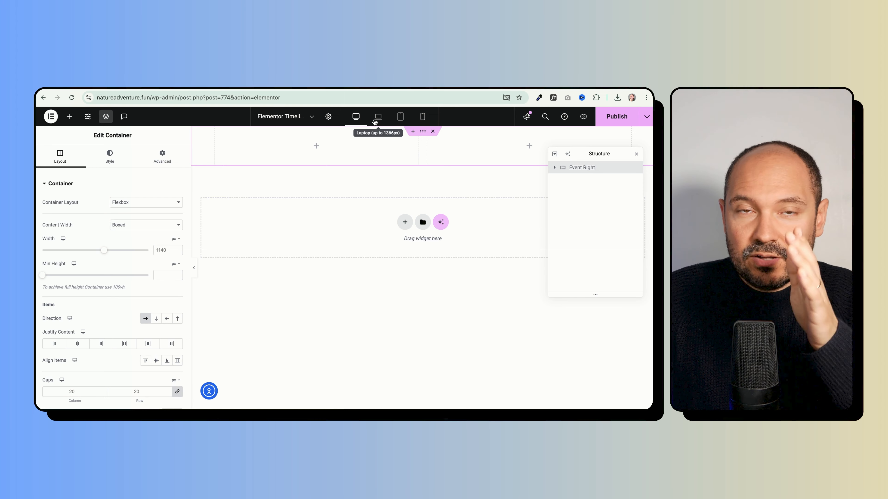
# - Rename the outer container as Event Left and its two inner containers as Text and Image
pyautogui.doubleClick(589, 168)
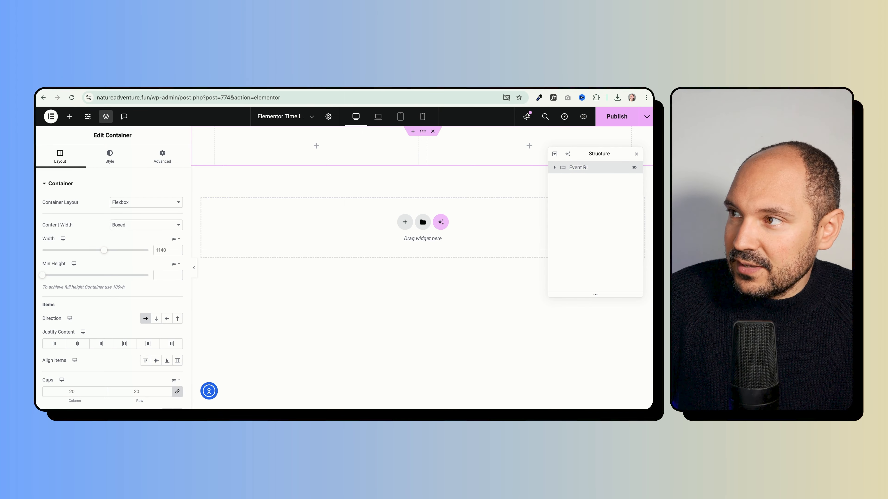
pyautogui.write('Event Left')
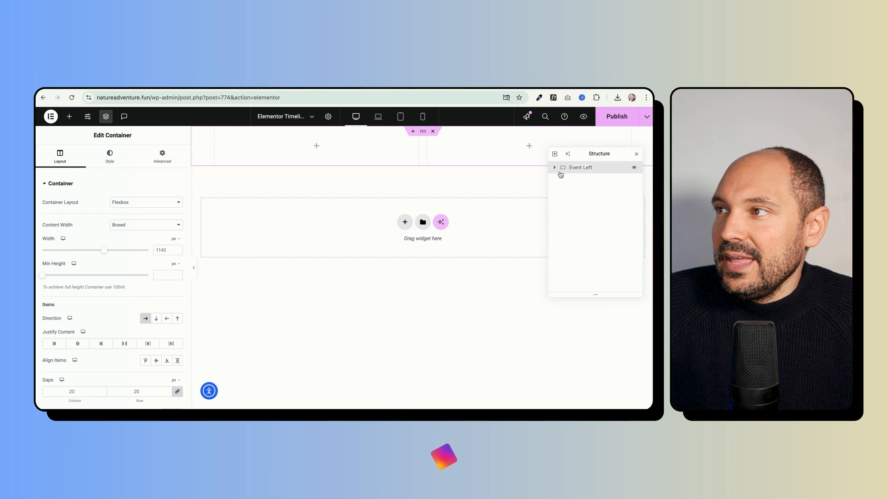
pyautogui.click(555, 168)
pyautogui.click(587, 181)
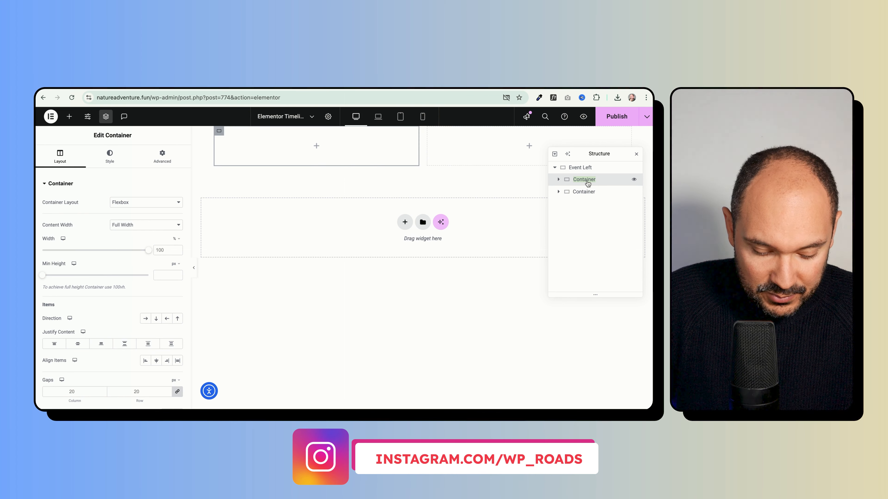
pyautogui.write('Text')
pyautogui.doubleClick(585, 192)
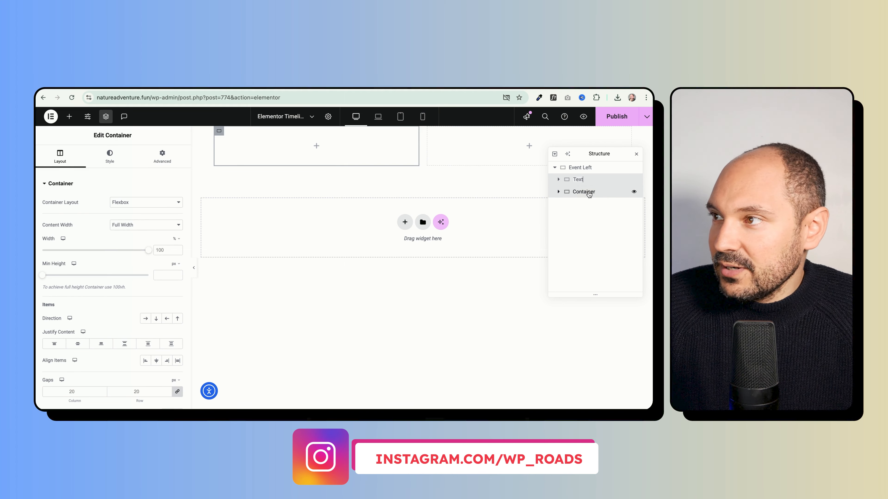
pyautogui.write('Im')
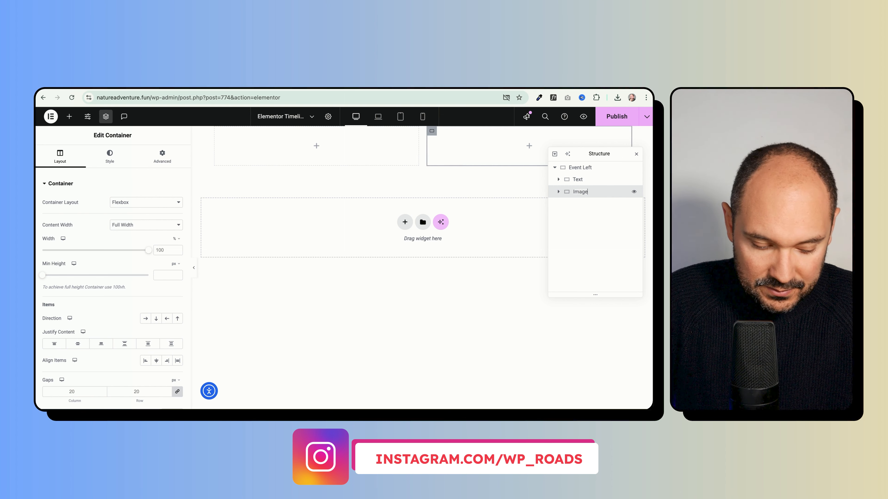
pyautogui.write('age')
pyautogui.press('Return')
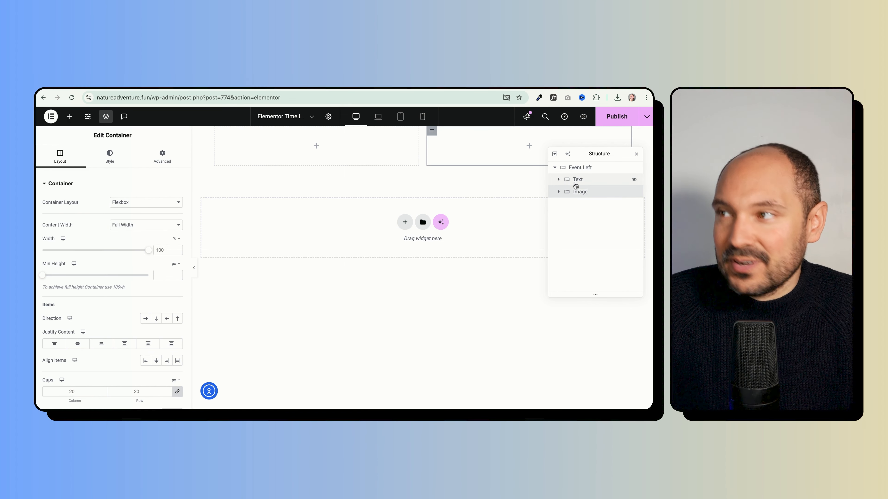
# - Set the column and row gaps of the Event Left container to 0 px
pyautogui.click(577, 168)
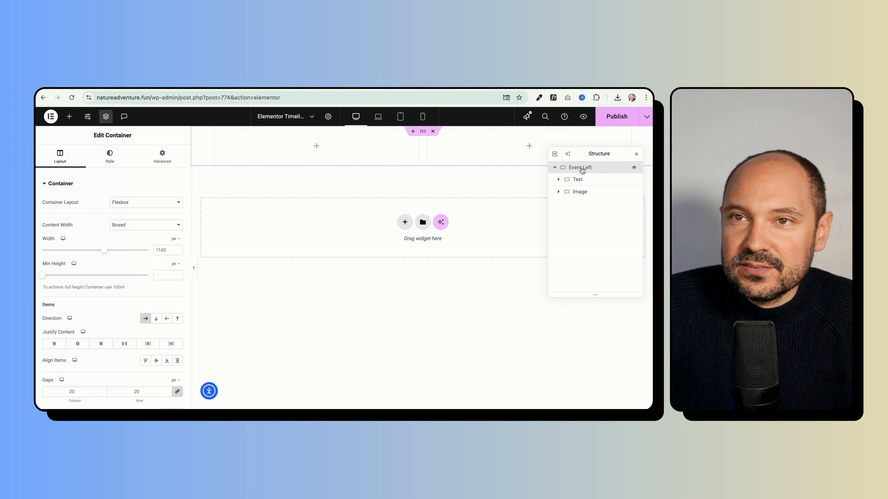
pyautogui.scroll(-2, 66, 210)
pyautogui.scroll(-5, 64, 219)
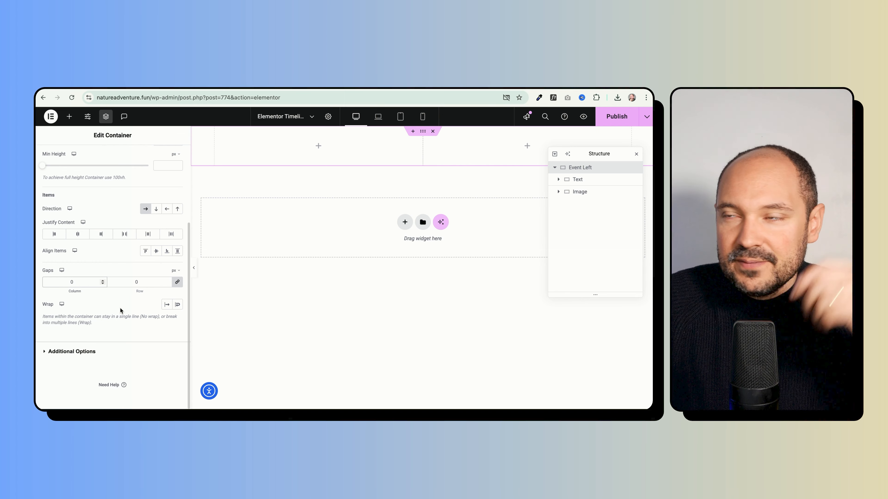
# - Add a heading reading 2021 to the Text container and bring the widget list back up
pyautogui.click(319, 147)
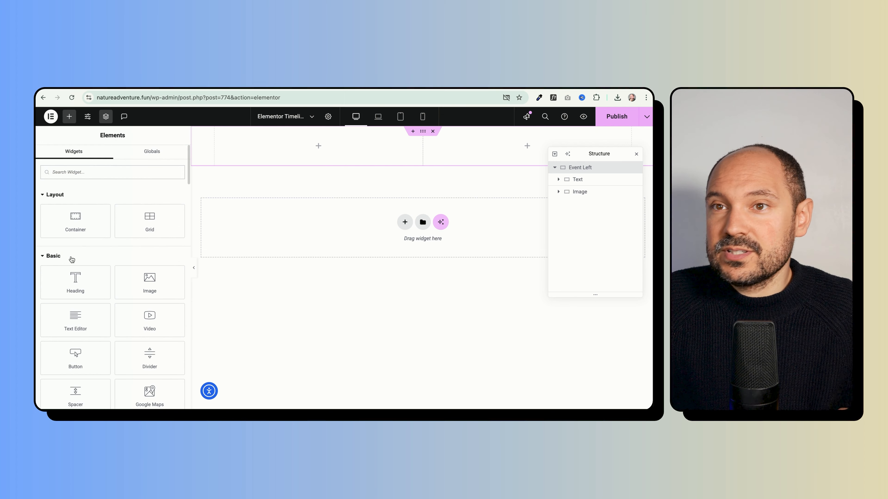
pyautogui.moveTo(72, 279); pyautogui.dragTo(278, 152)
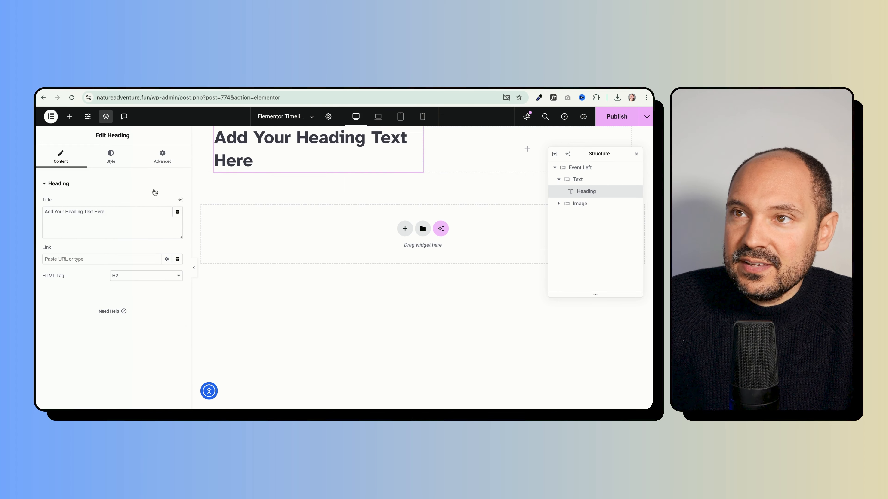
pyautogui.tripleClick(111, 220)
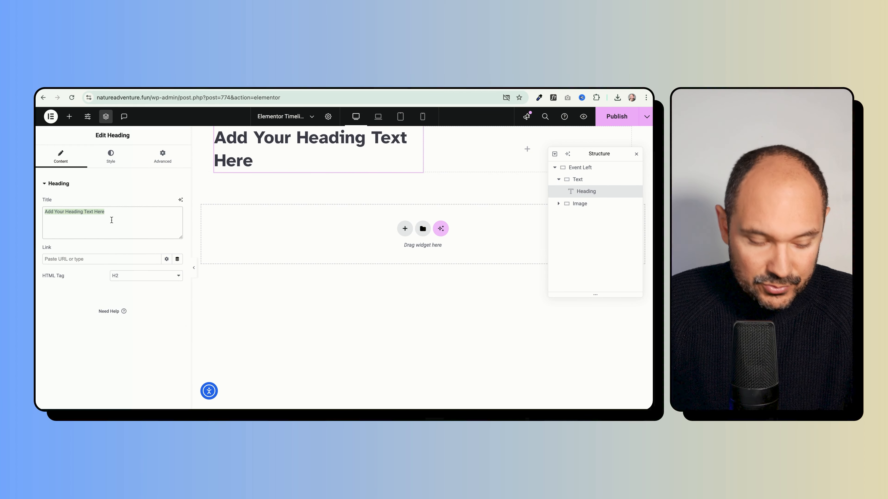
pyautogui.write('2021')
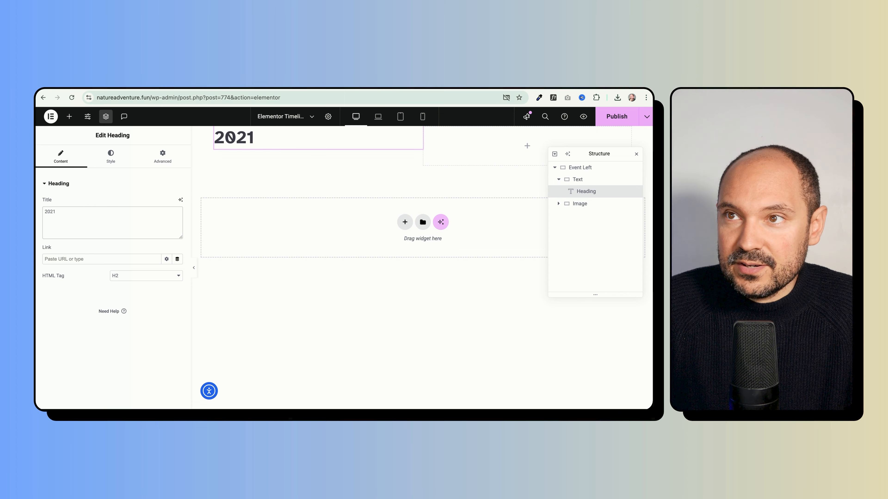
pyautogui.click(69, 116)
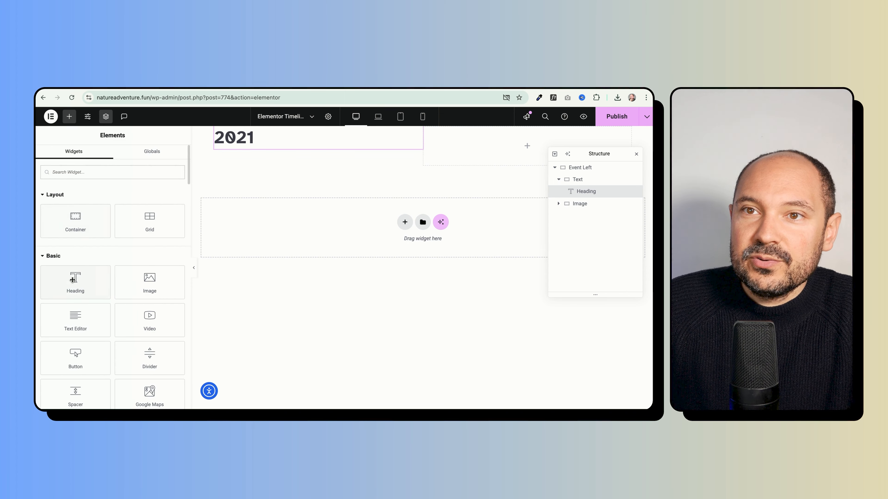
# - Add an H3 heading reading "Title here" under the 2021 heading in the Text container, with a text editor widget below it
pyautogui.moveTo(75, 279); pyautogui.dragTo(234, 140)
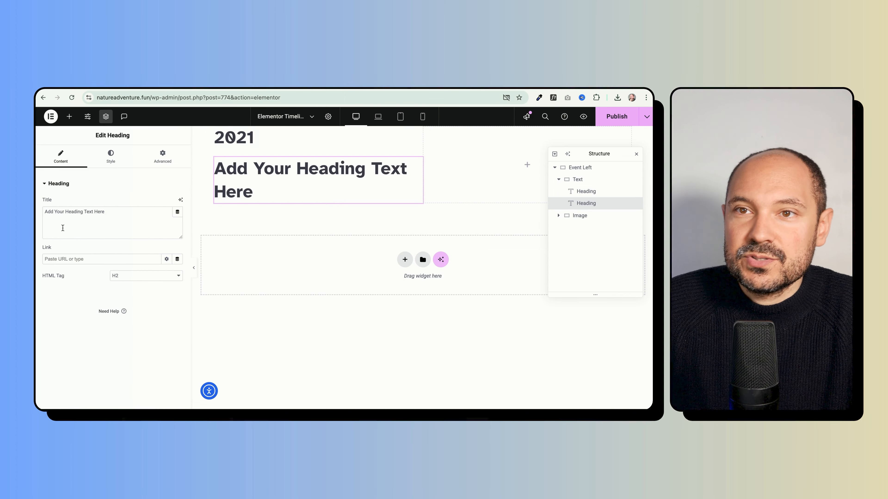
pyautogui.tripleClick(94, 222)
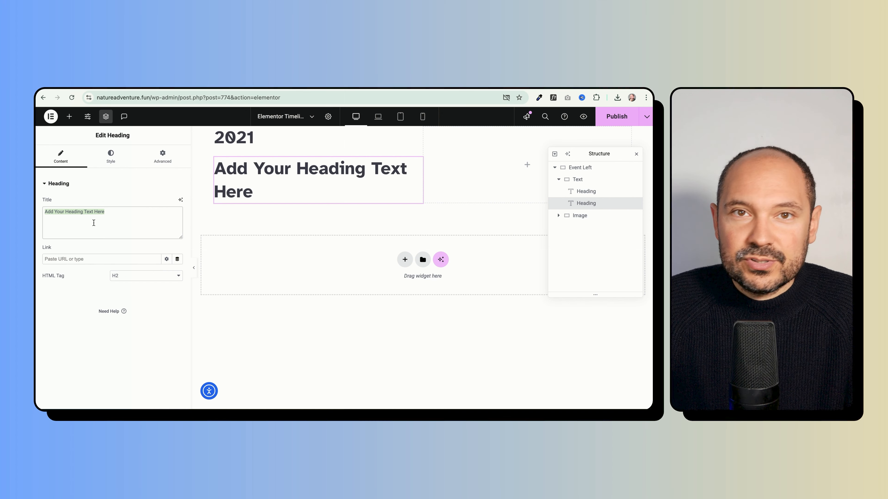
pyautogui.write('T')
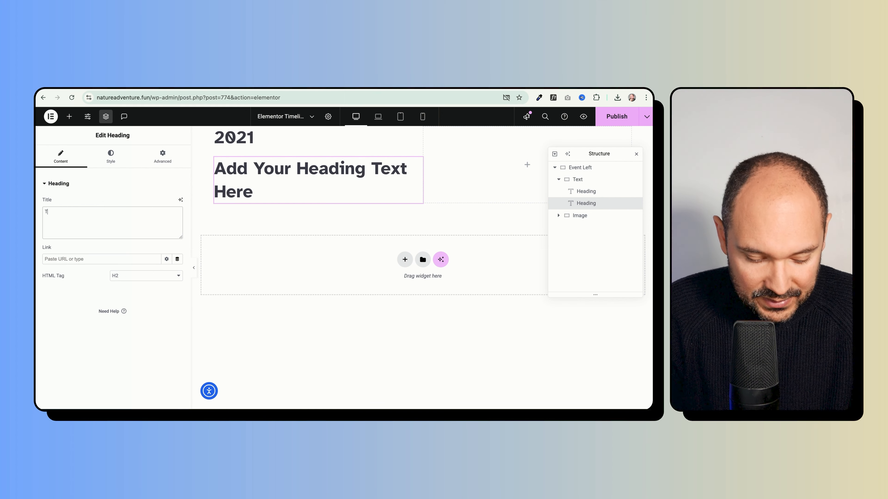
pyautogui.write('itle here')
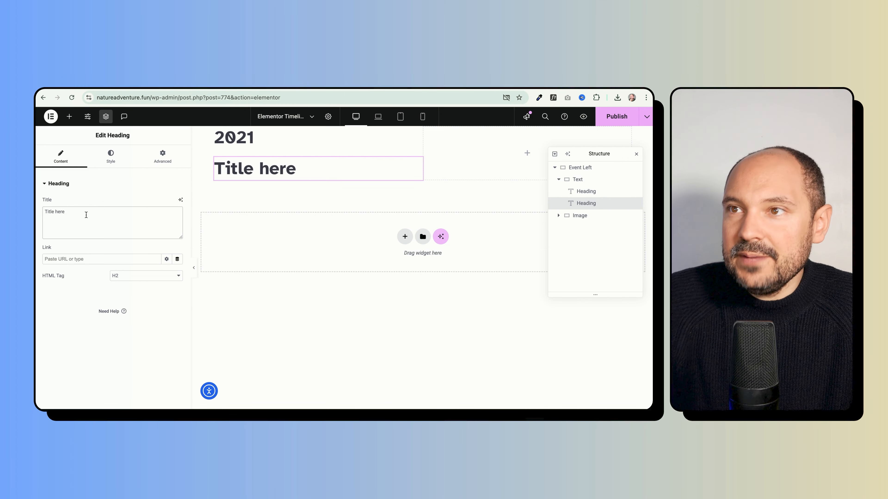
pyautogui.click(135, 275)
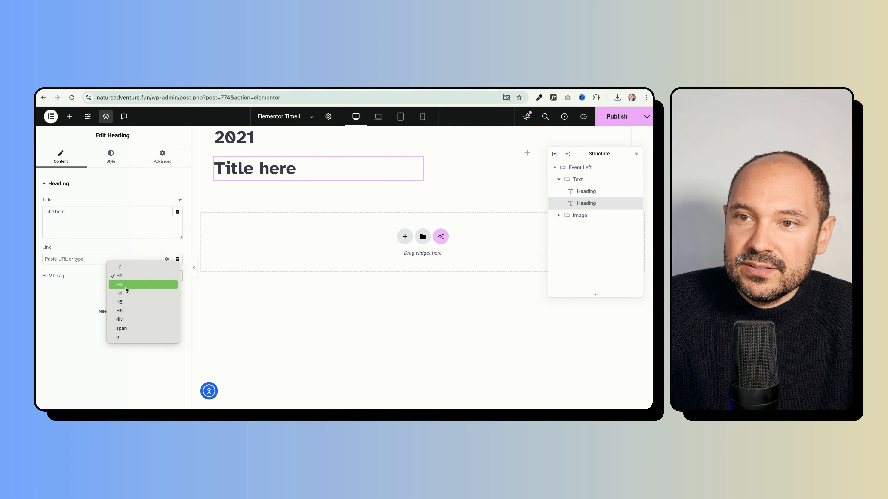
pyautogui.click(133, 285)
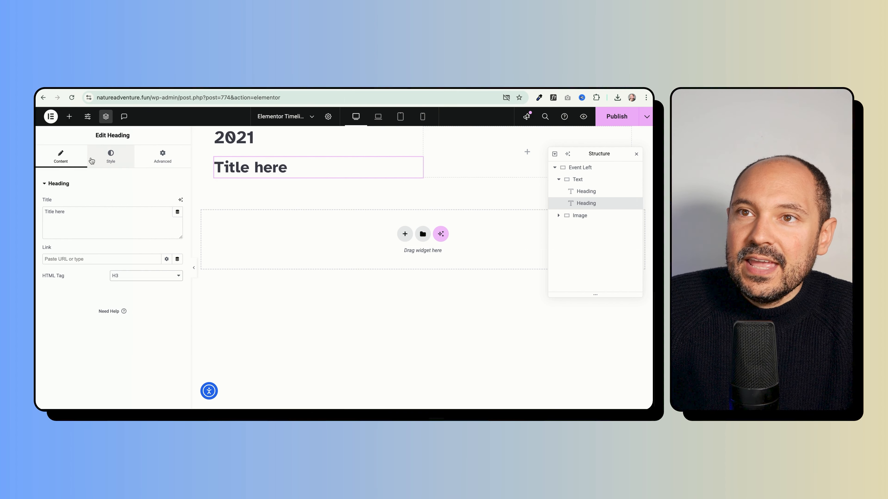
pyautogui.click(70, 117)
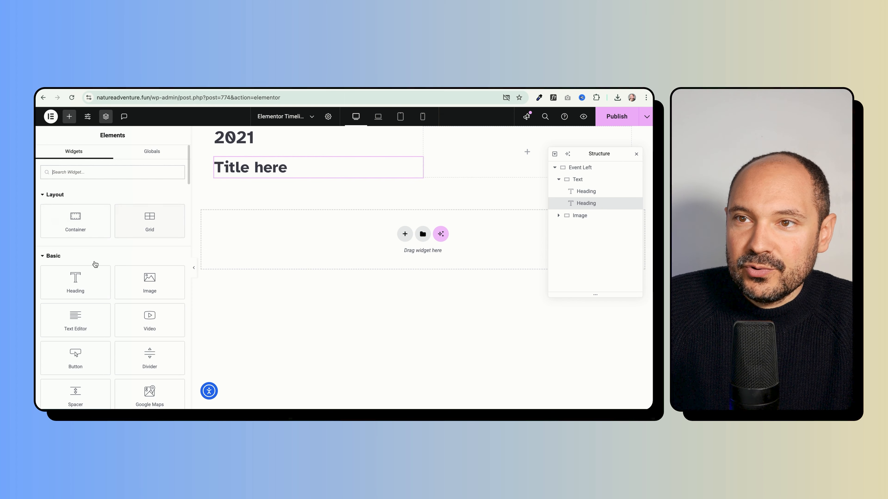
pyautogui.moveTo(75, 319); pyautogui.dragTo(263, 174)
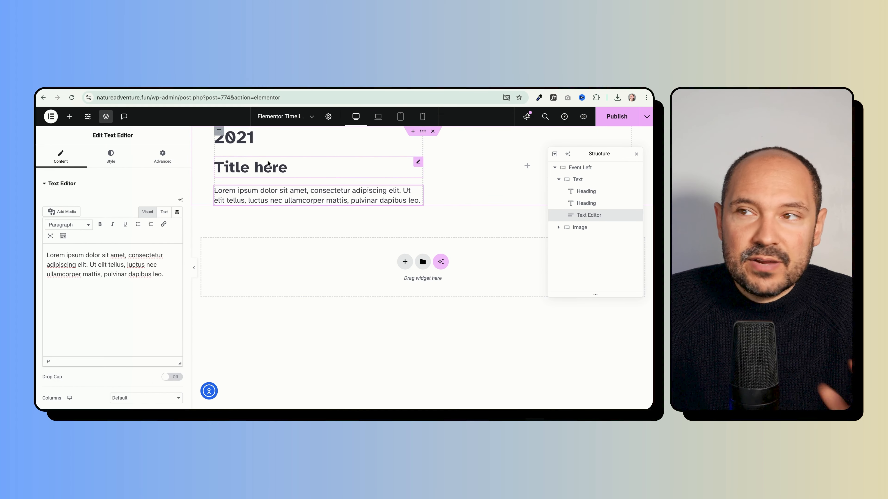
# - Add an image widget to the Image container and choose the running golden retriever photo from the media library
pyautogui.click(527, 166)
pyautogui.moveTo(150, 282); pyautogui.dragTo(515, 162)
pyautogui.click(171, 213)
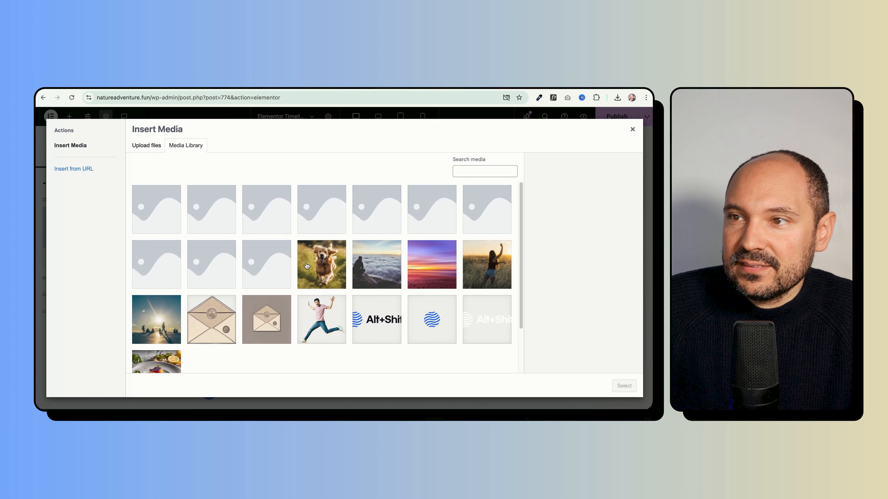
pyautogui.click(325, 264)
pyautogui.click(631, 390)
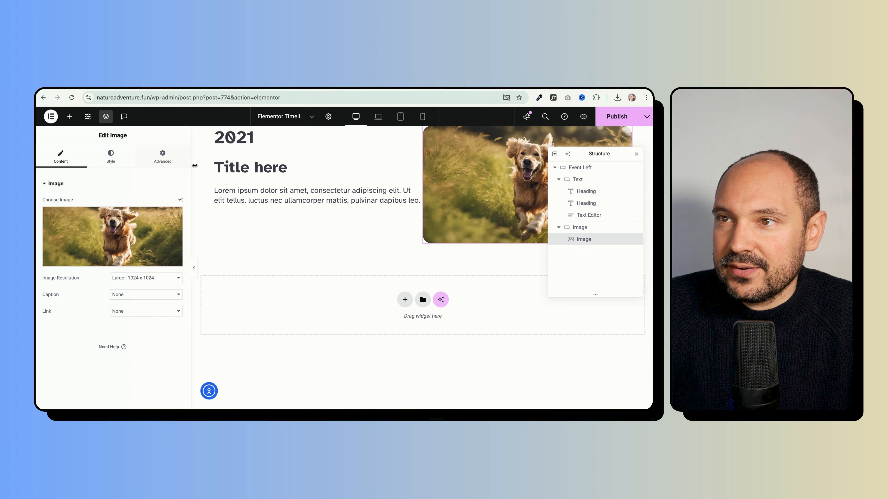
# - Set the Text container's padding to 2 rem on all sides
pyautogui.click(218, 132)
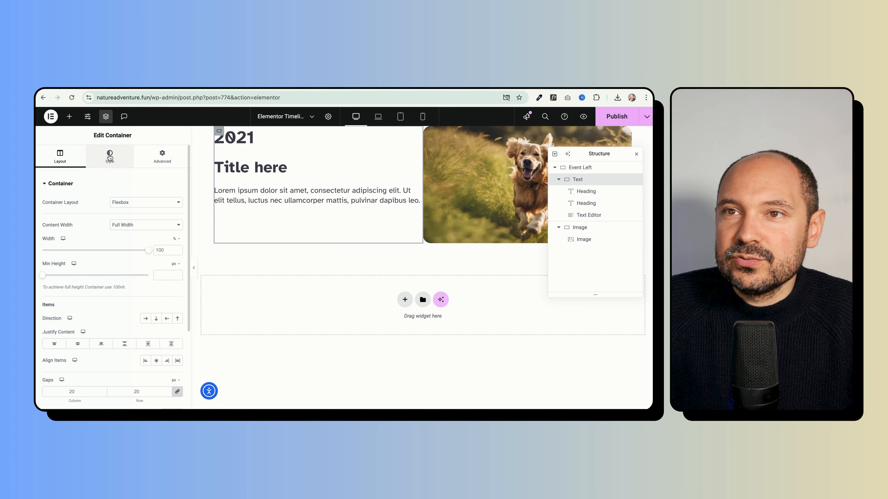
pyautogui.click(162, 157)
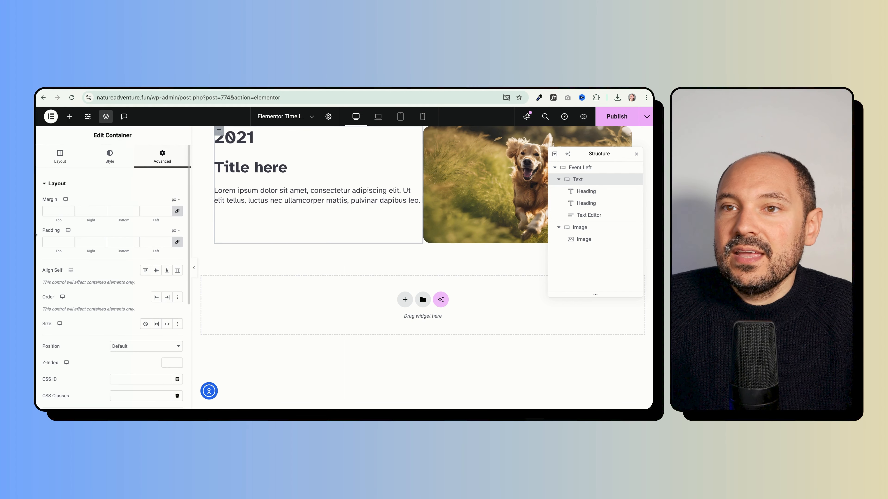
pyautogui.click(176, 231)
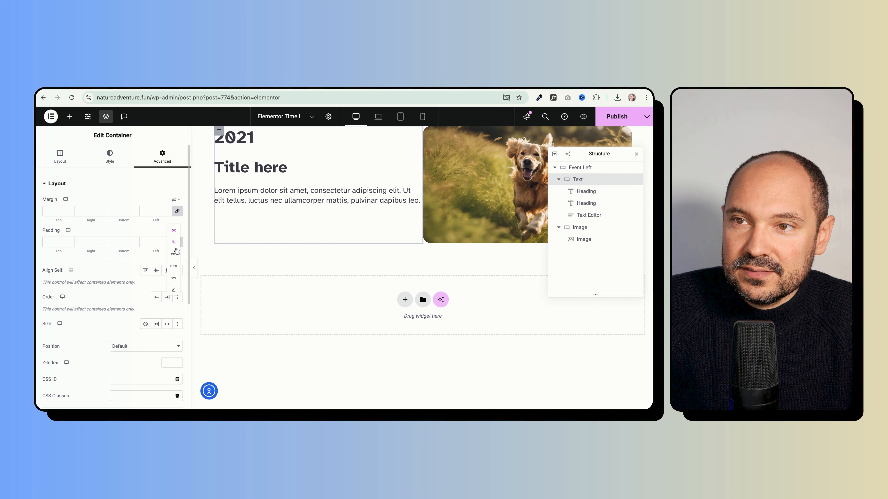
pyautogui.click(173, 267)
pyautogui.click(60, 242)
pyautogui.write('2')
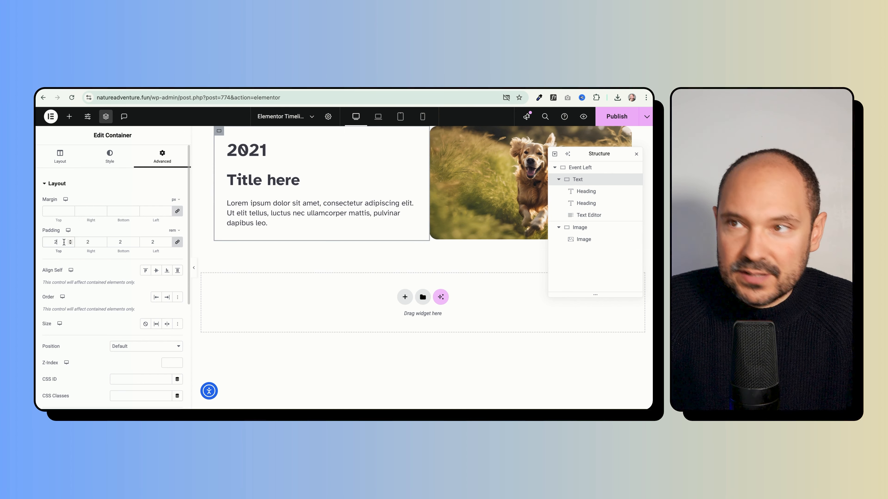
# - Copy the Text container's style onto the Image container and check the layout in a full-width preview
pyautogui.rightClick(219, 132)
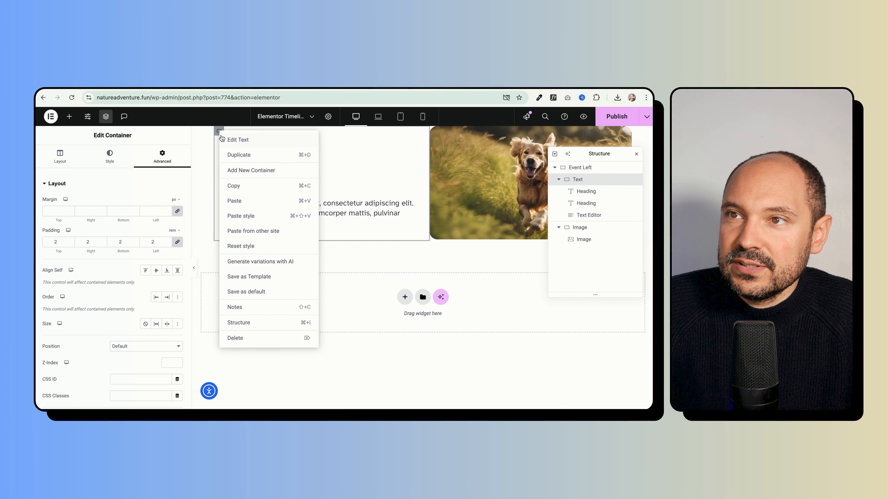
pyautogui.press('Escape')
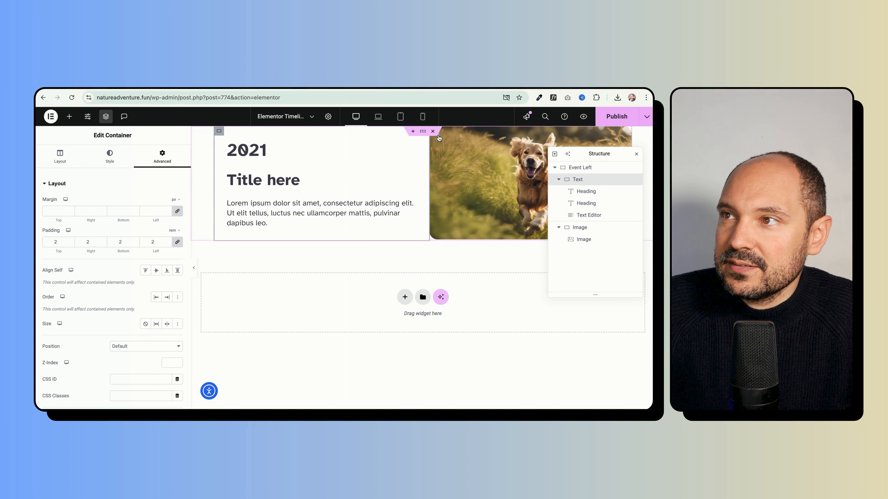
pyautogui.rightClick(573, 228)
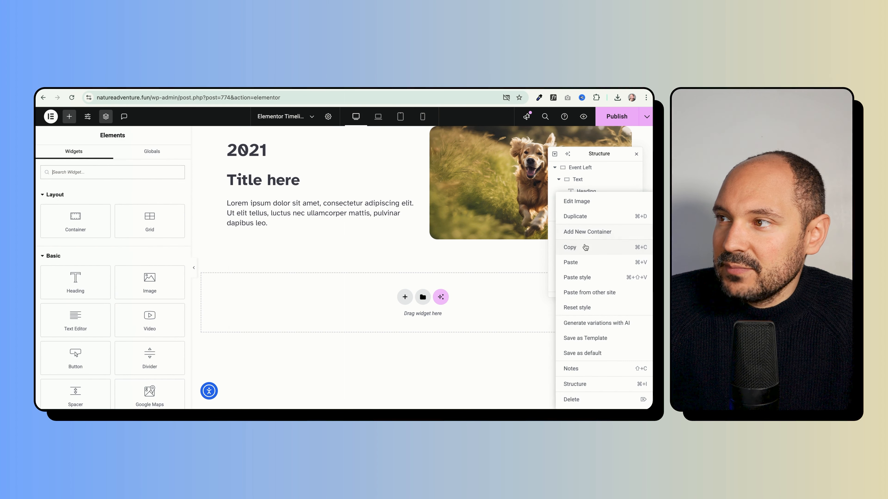
pyautogui.click(589, 277)
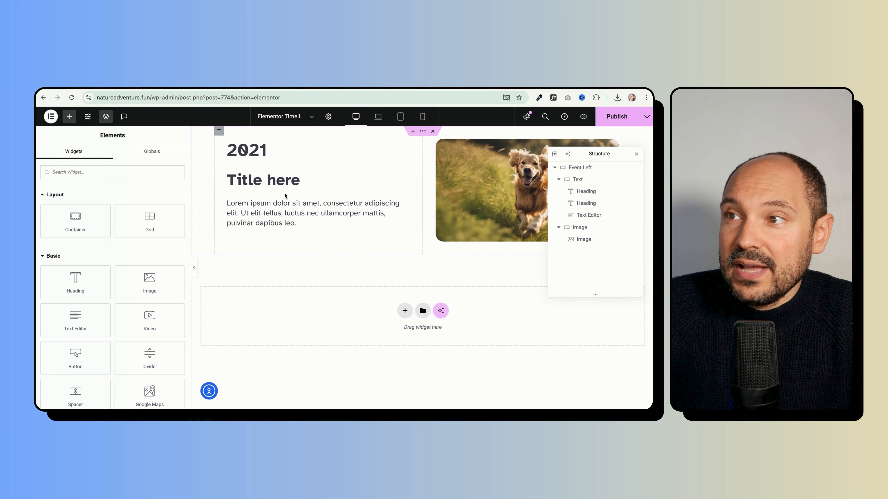
pyautogui.click(195, 271)
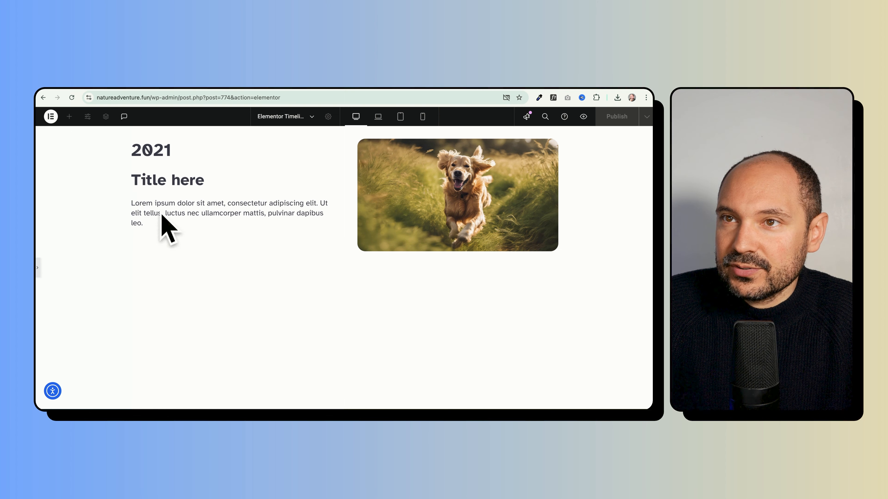
pyautogui.click(39, 273)
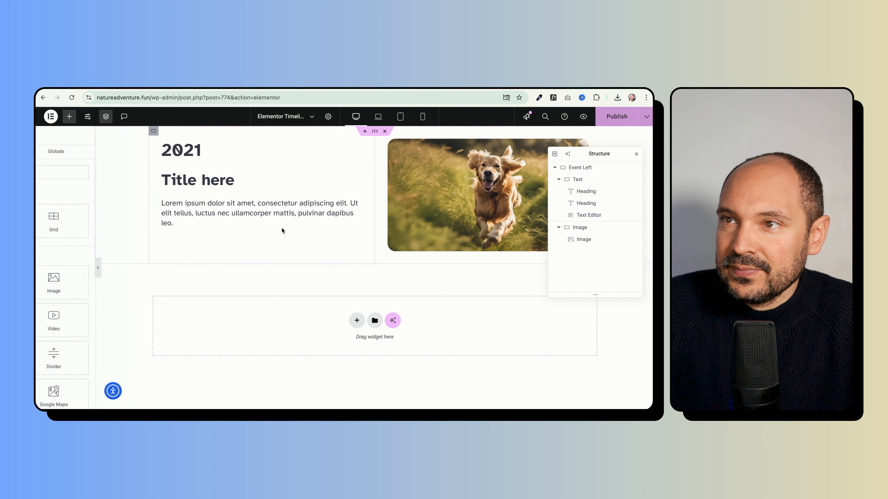
# - Give the Text container a solid border 3 px wide on the right and 0 px elsewhere, then preview it
pyautogui.click(220, 132)
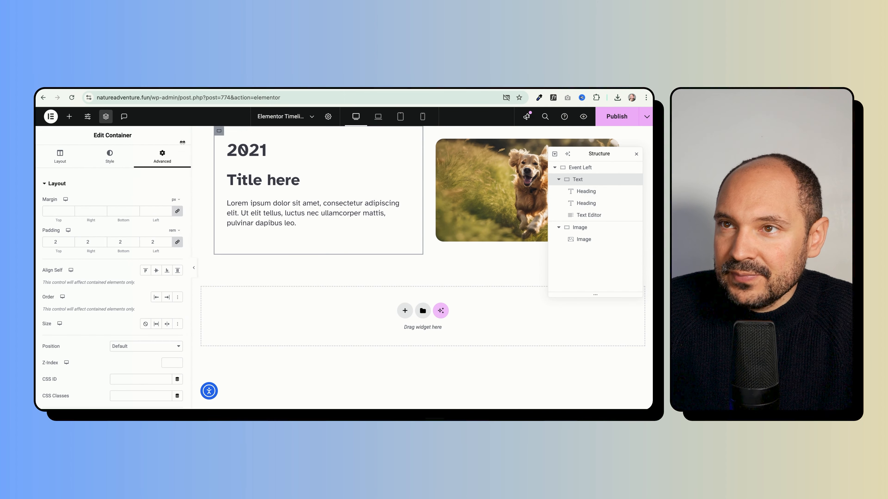
pyautogui.click(103, 162)
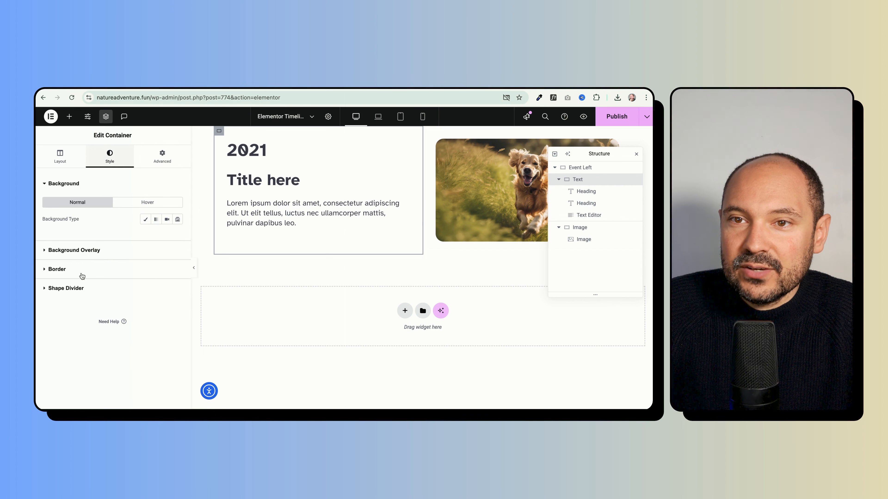
pyautogui.click(57, 270)
pyautogui.click(127, 260)
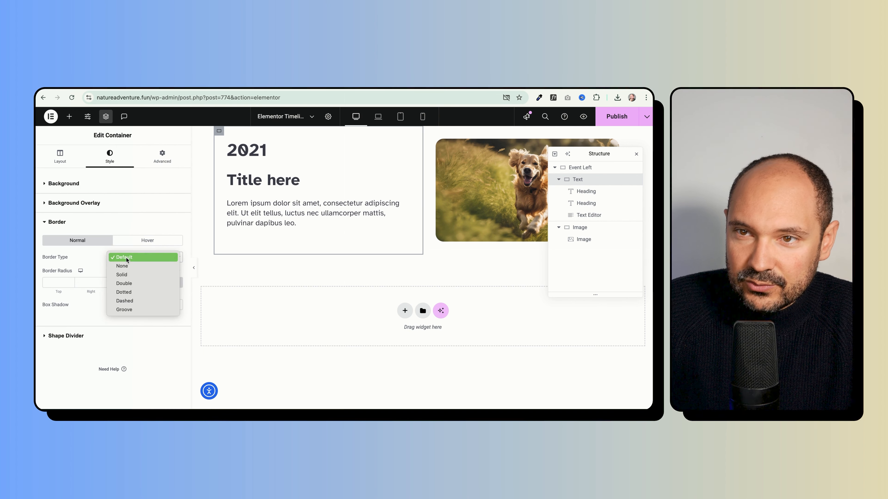
pyautogui.click(143, 277)
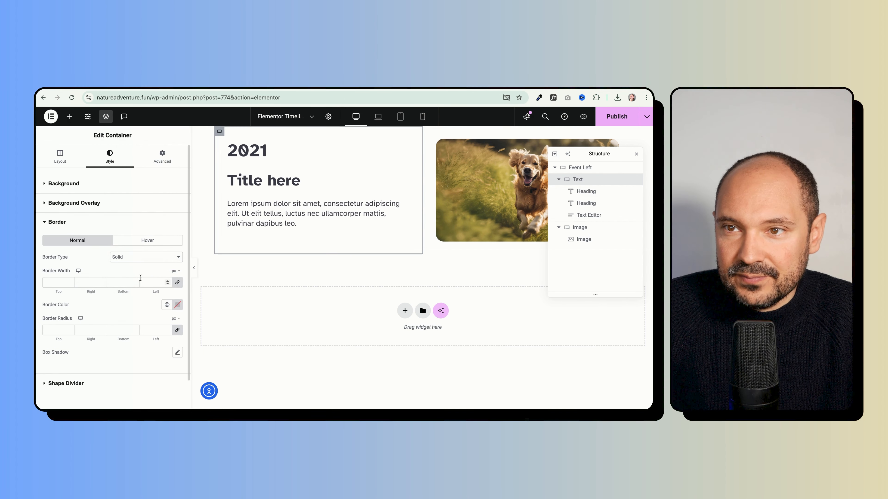
pyautogui.write('0')
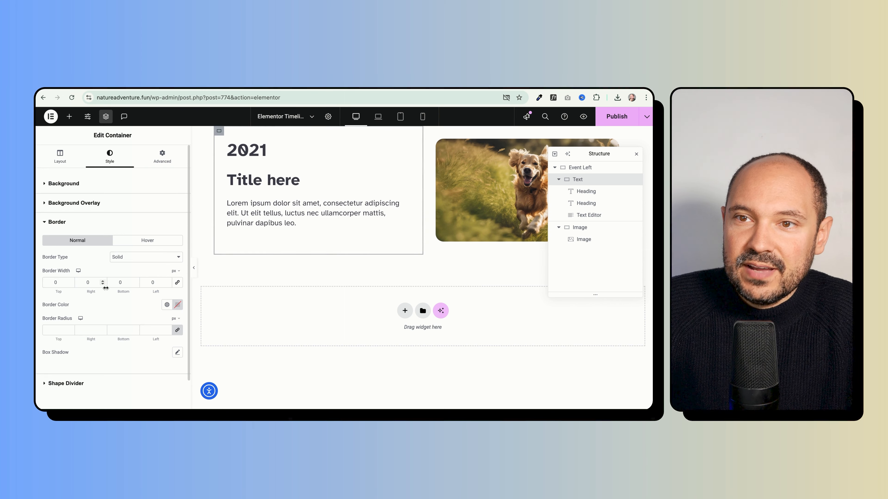
pyautogui.write('3')
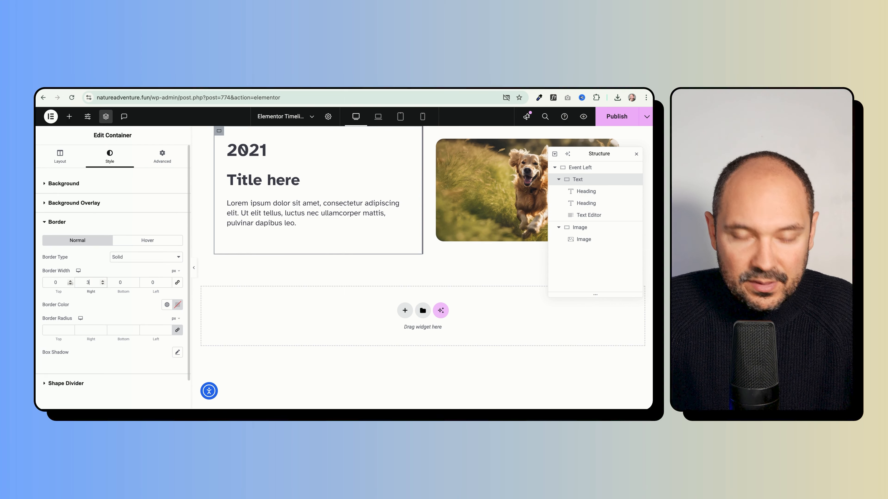
pyautogui.click(194, 269)
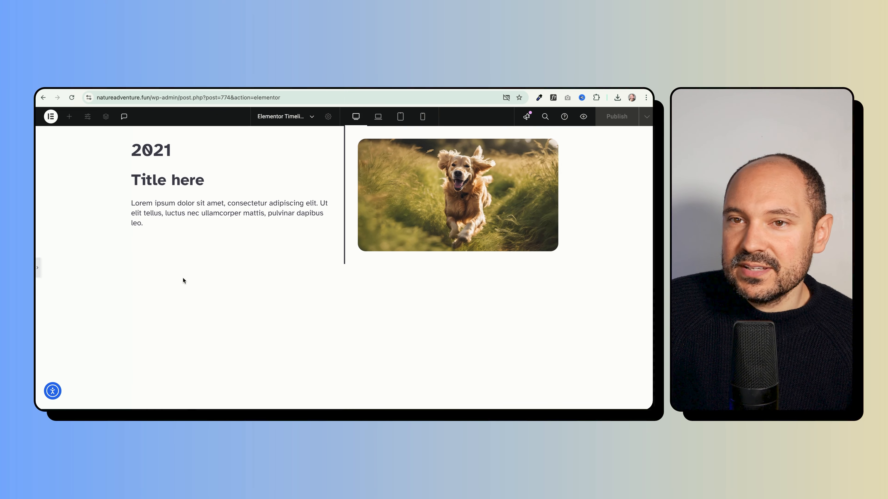
pyautogui.click(48, 272)
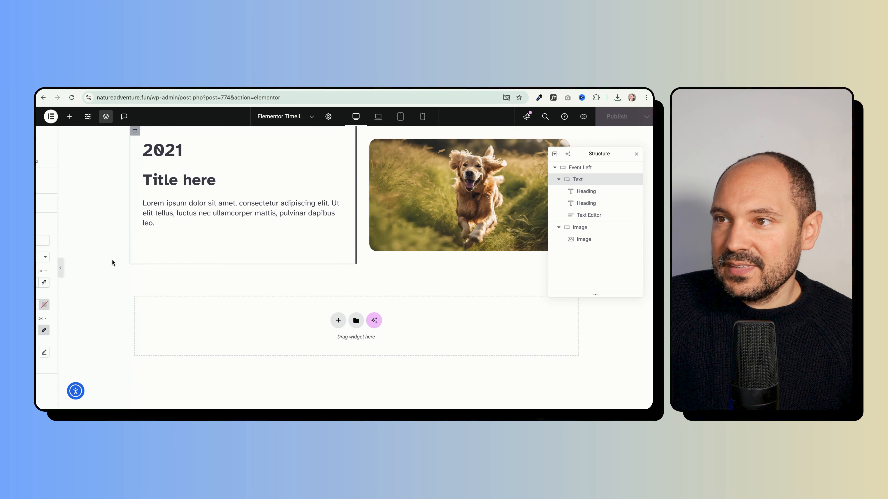
# - Add an icon widget above the 2021 heading in the Text container, using the outlined dot circle icon
pyautogui.click(69, 118)
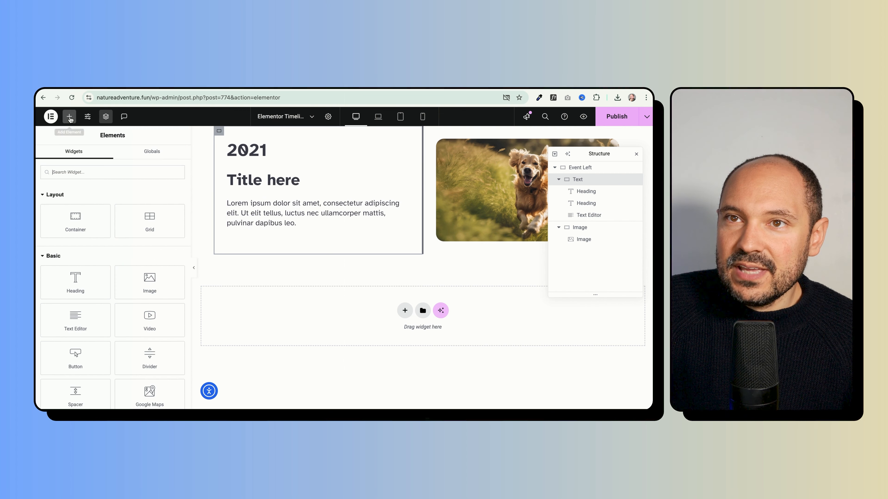
pyautogui.click(78, 175)
pyautogui.write('icon')
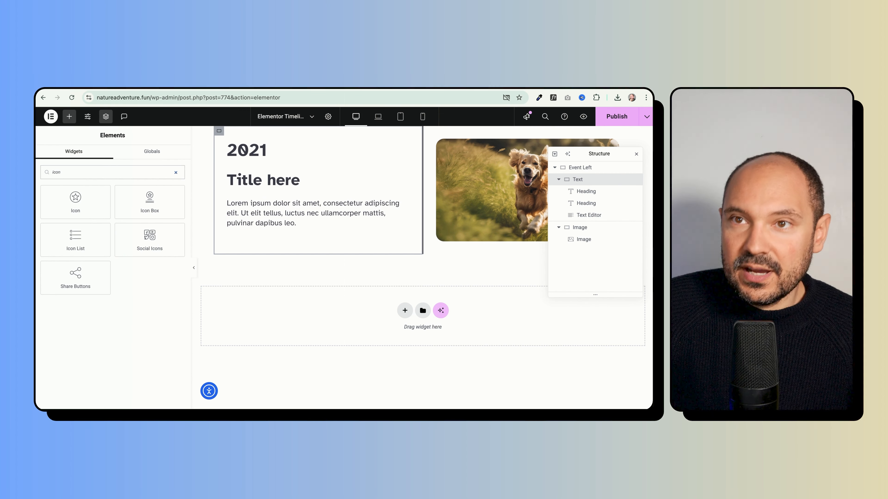
pyautogui.moveTo(75, 202); pyautogui.dragTo(277, 155)
pyautogui.moveTo(268, 146); pyautogui.dragTo(267, 146)
pyautogui.click(108, 233)
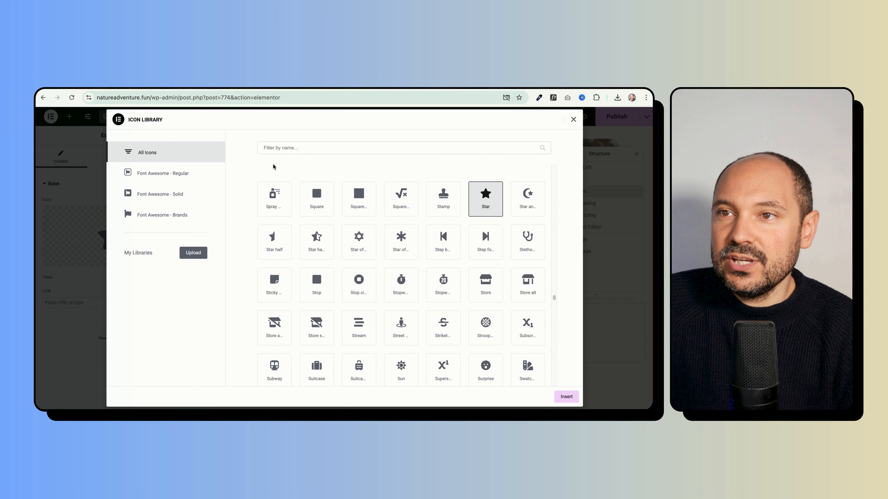
pyautogui.write('dot')
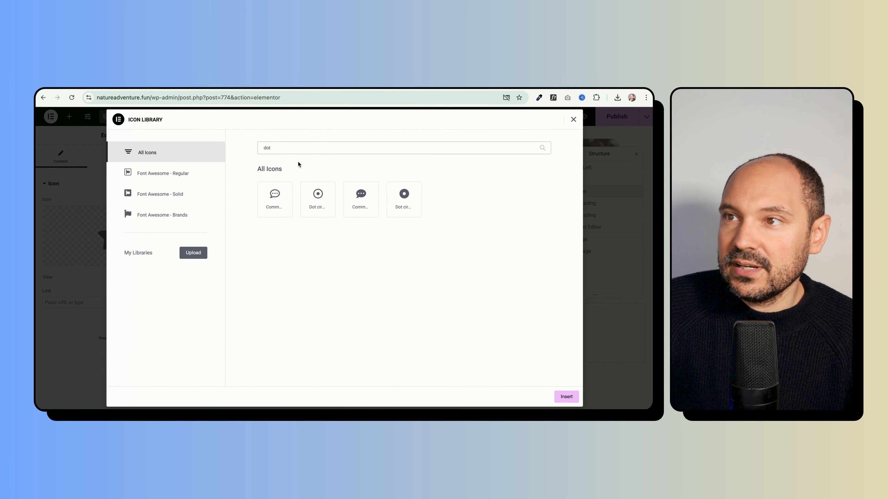
pyautogui.click(323, 201)
pyautogui.click(560, 395)
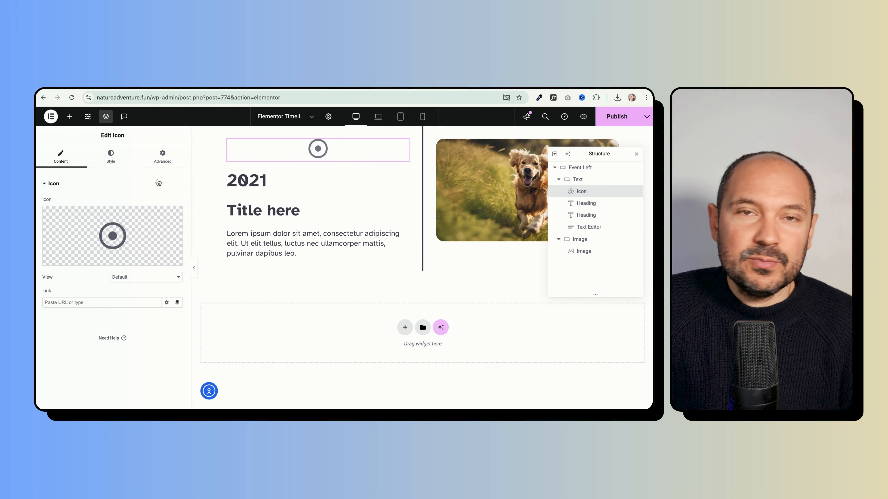
# - Position the icon absolutely within the Text container, with its horizontal orientation set to right
pyautogui.click(161, 163)
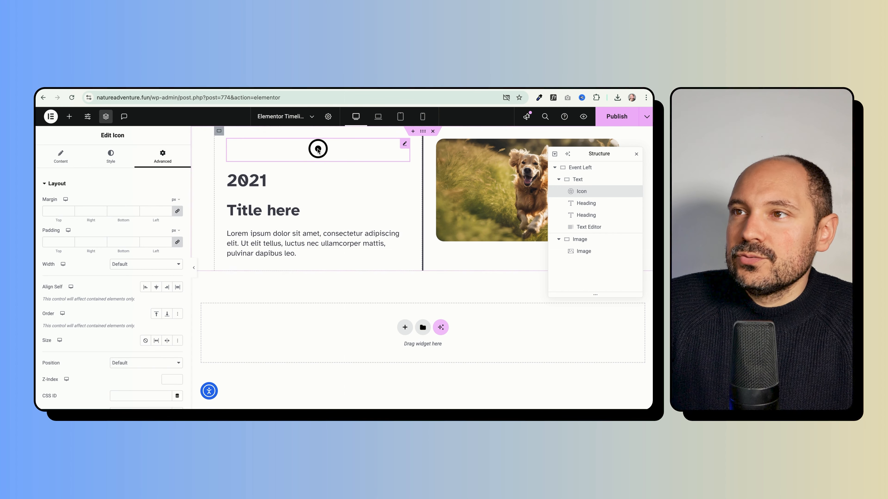
pyautogui.scroll(-4, 99, 286)
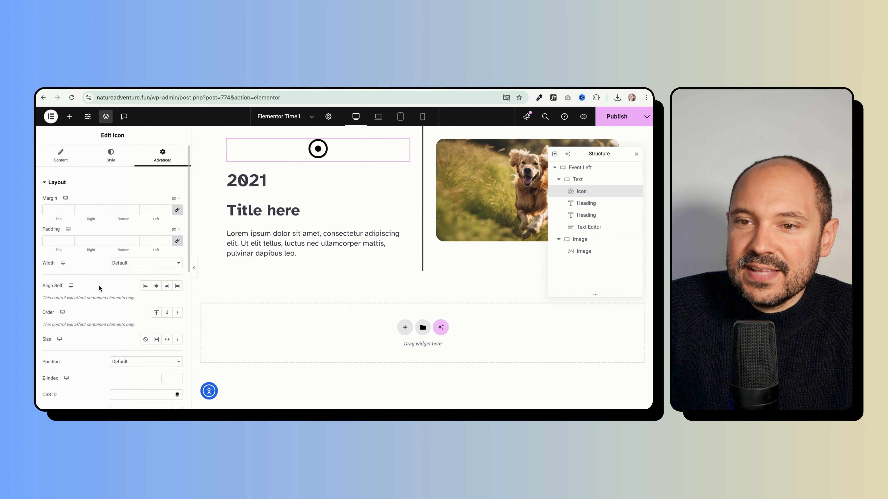
pyautogui.scroll(-3, 99, 286)
pyautogui.scroll(4, 94, 288)
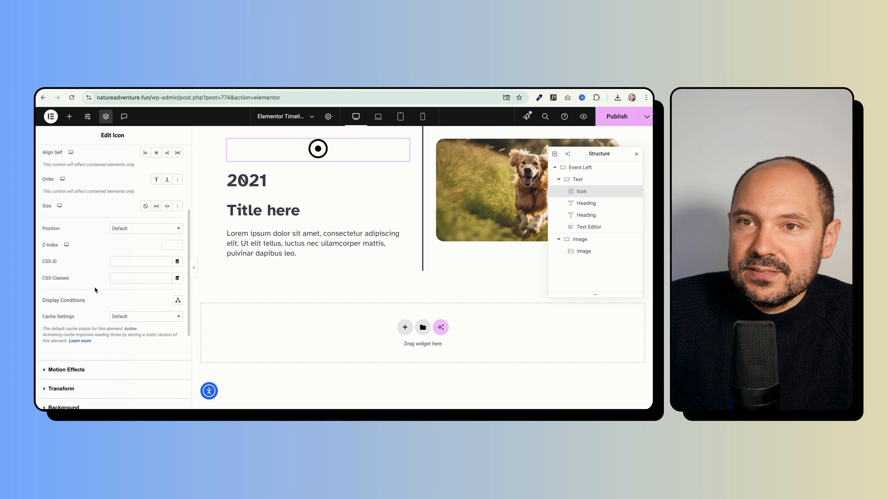
pyautogui.click(137, 231)
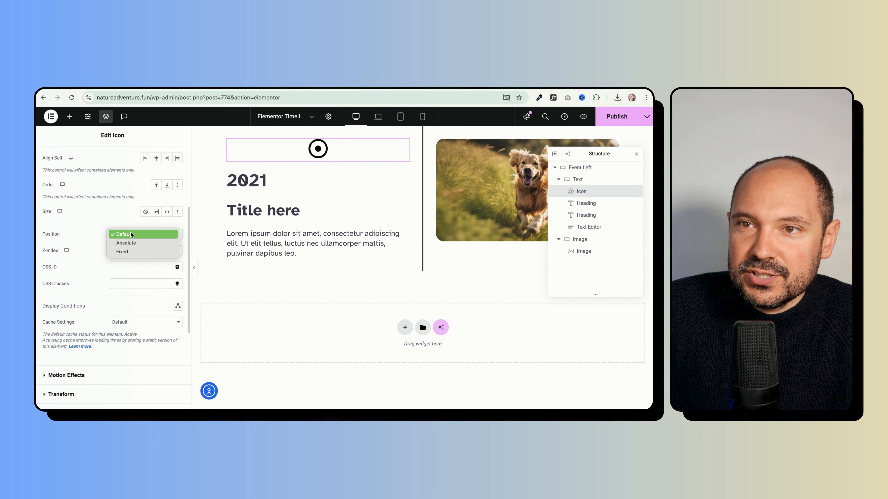
pyautogui.click(144, 243)
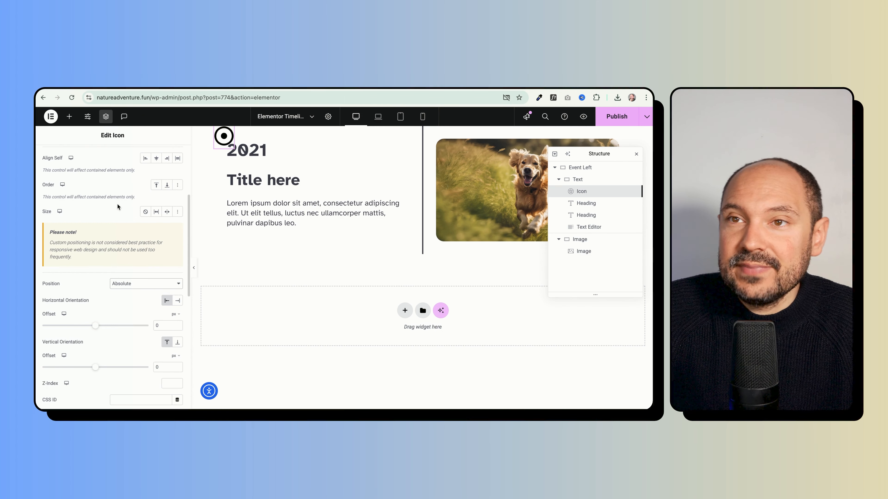
pyautogui.scroll(-3, 132, 203)
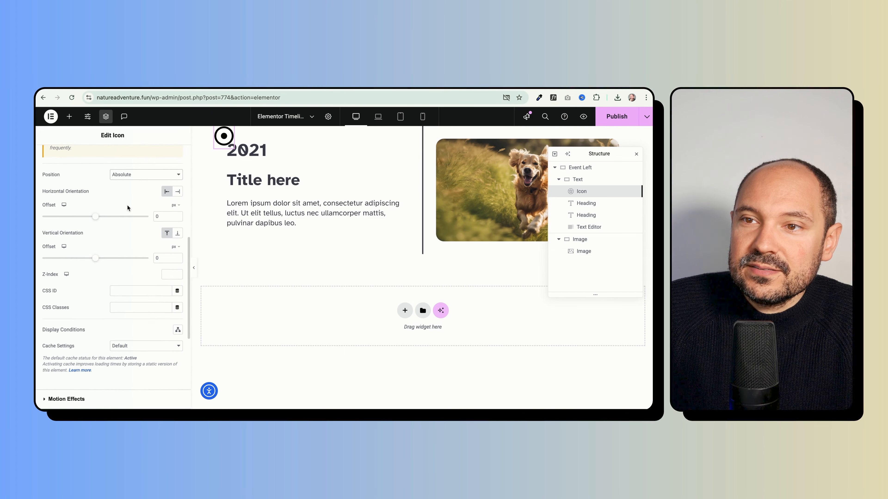
pyautogui.click(177, 192)
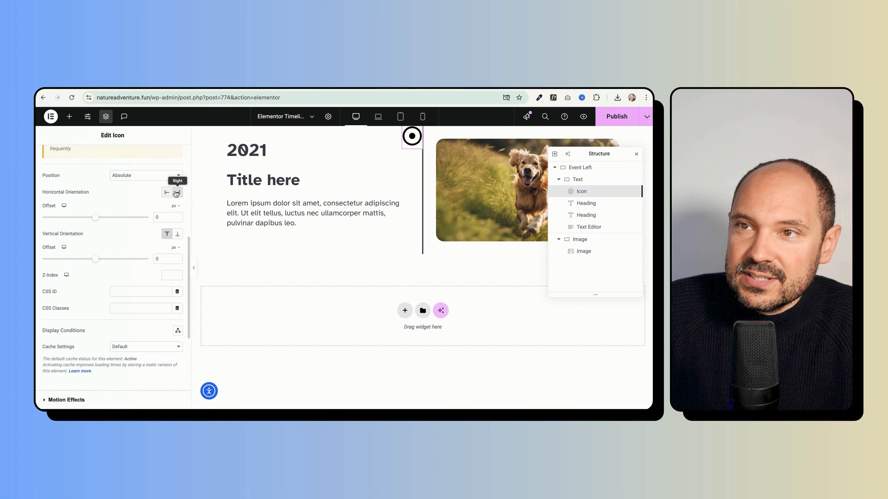
# - Set the icon's vertical offset to 40%, measured from the top of the Text container
pyautogui.click(174, 249)
pyautogui.click(174, 260)
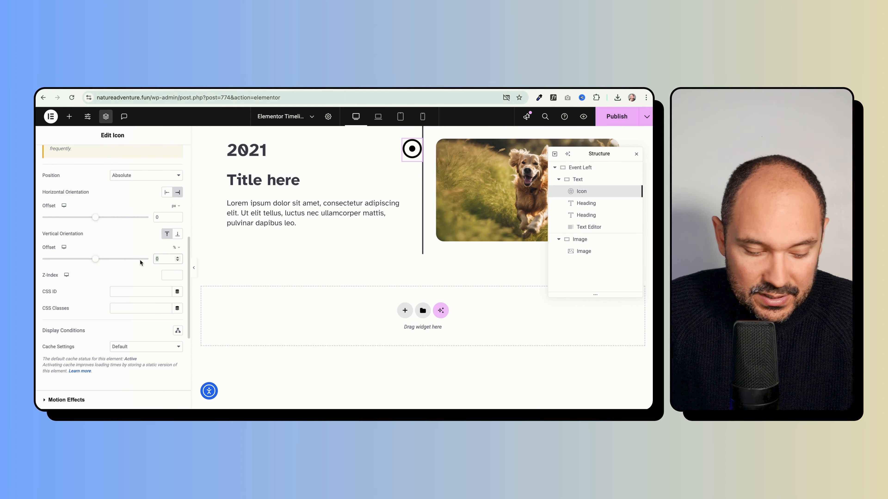
pyautogui.write('1')
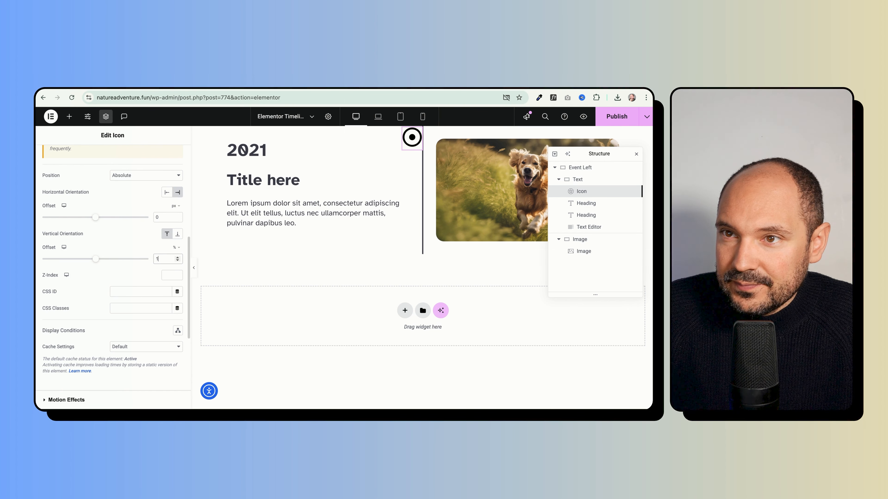
pyautogui.press('BackSpace')
pyautogui.write('40')
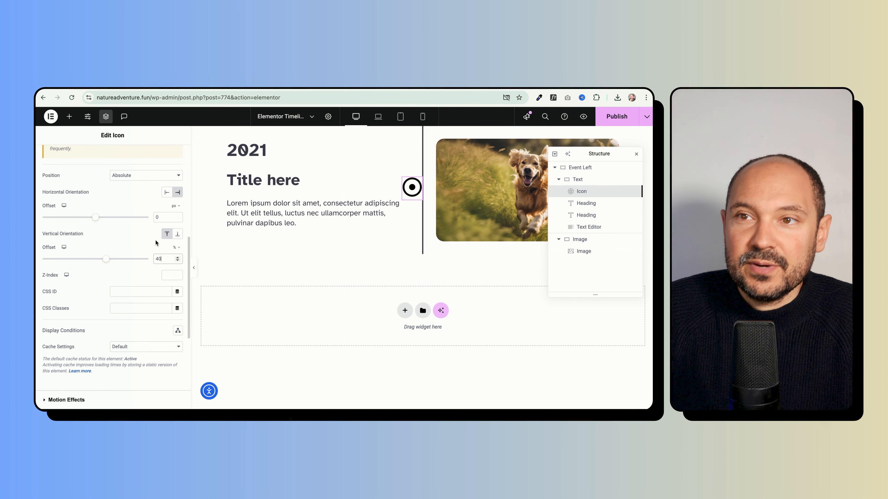
# - Centre the icon on the border line with a horizontal offset of -26 px, then preview it at full width
pyautogui.click(162, 220)
pyautogui.press('Down')
pyautogui.press('Down')
pyautogui.press('Down')
pyautogui.press('Down')
pyautogui.press('Down')
pyautogui.press('Down')
pyautogui.press('Down')
pyautogui.press('Down')
pyautogui.press('Down')
pyautogui.press('Down')
pyautogui.press('Down')
pyautogui.press('Down')
pyautogui.press('Down')
pyautogui.press('Down')
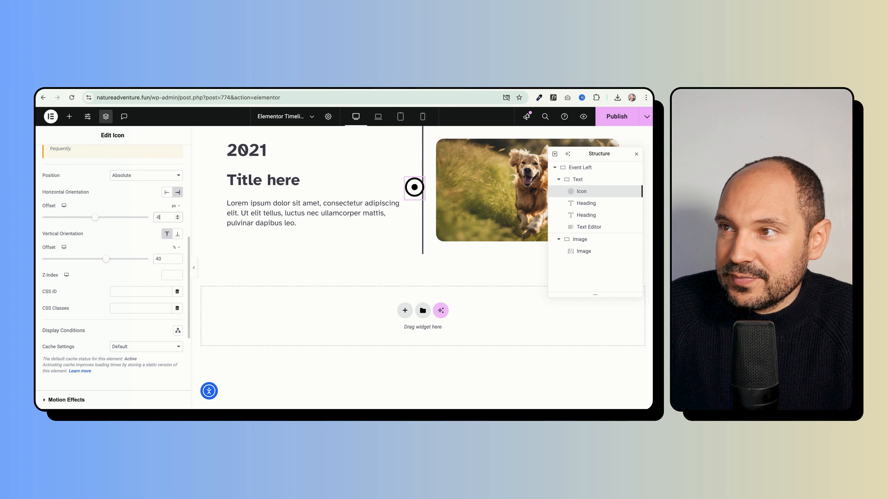
pyautogui.press('Down')
pyautogui.press('Down')
pyautogui.press('Down')
pyautogui.press('Down')
pyautogui.press('Down')
pyautogui.press('Down')
pyautogui.press('Down')
pyautogui.press('Down')
pyautogui.press('Down')
pyautogui.press('Down')
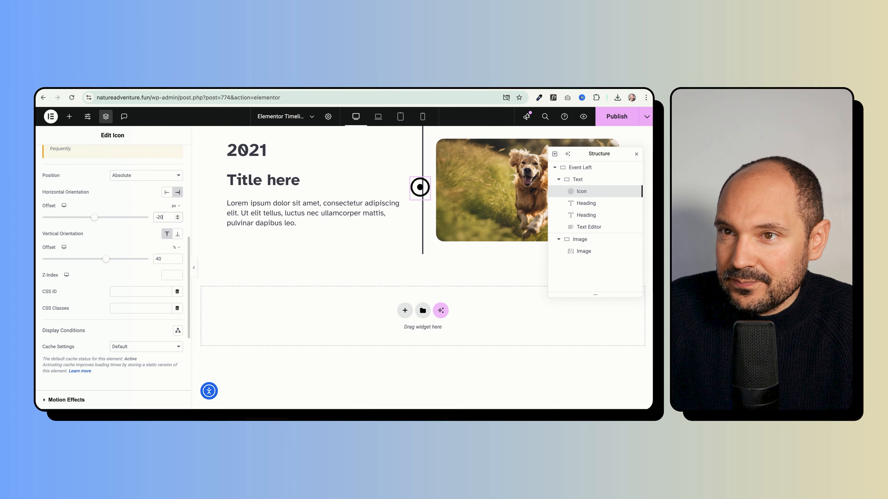
pyautogui.press('Down')
pyautogui.press('Down')
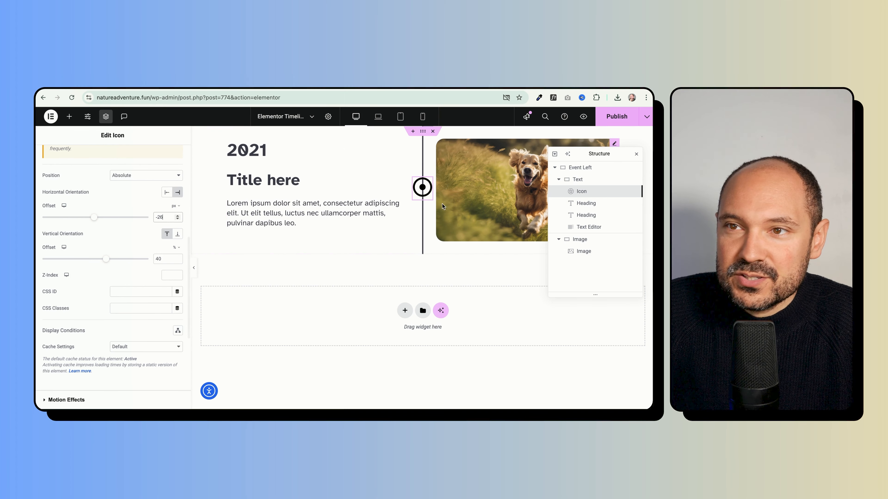
pyautogui.click(193, 269)
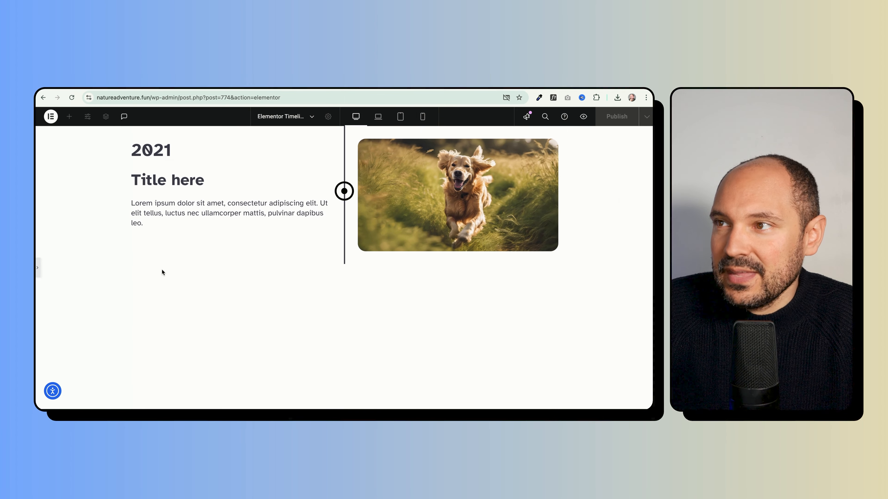
pyautogui.click(40, 271)
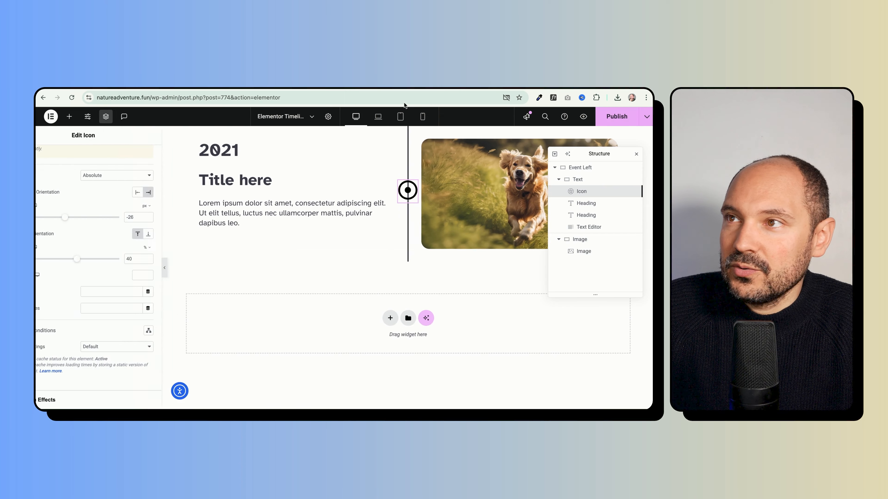
# - In the mobile view, set the icon's vertical offset to 92%
pyautogui.click(423, 117)
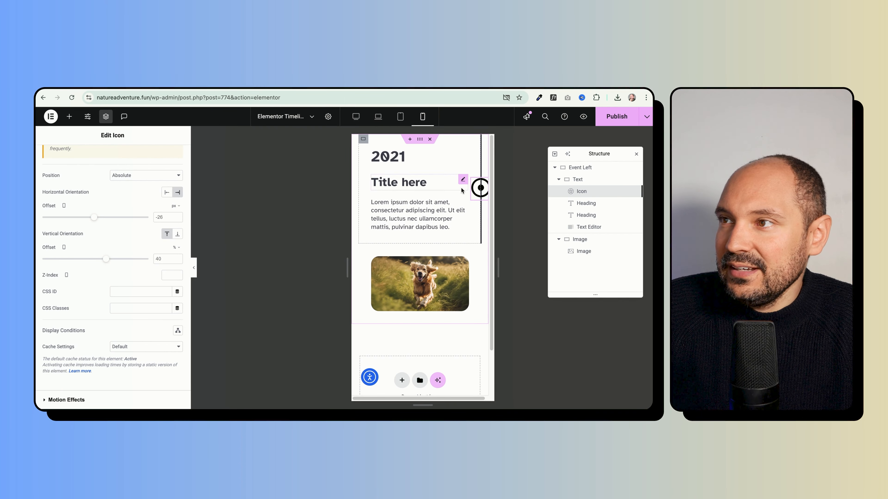
pyautogui.doubleClick(164, 259)
pyautogui.write('100')
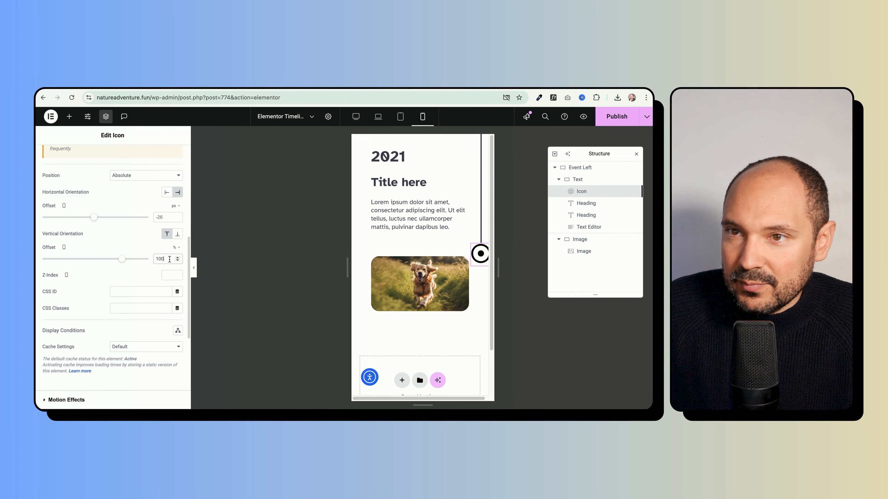
pyautogui.press('Down')
pyautogui.press('Down')
pyautogui.press('Down')
pyautogui.press('Down')
pyautogui.press('Down')
pyautogui.press('Down')
pyautogui.press('Down')
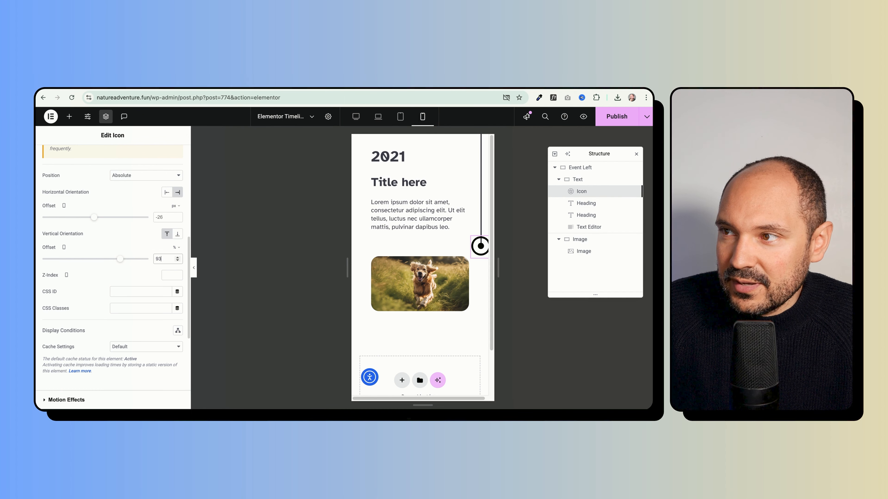
pyautogui.press('Down')
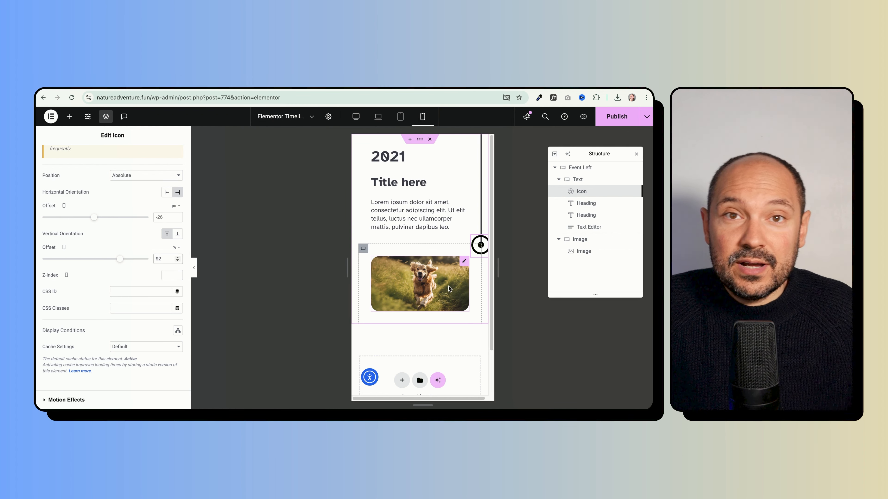
# - Give the Image container a solid border with a width of 0 px on all sides in the desktop view
pyautogui.click(363, 249)
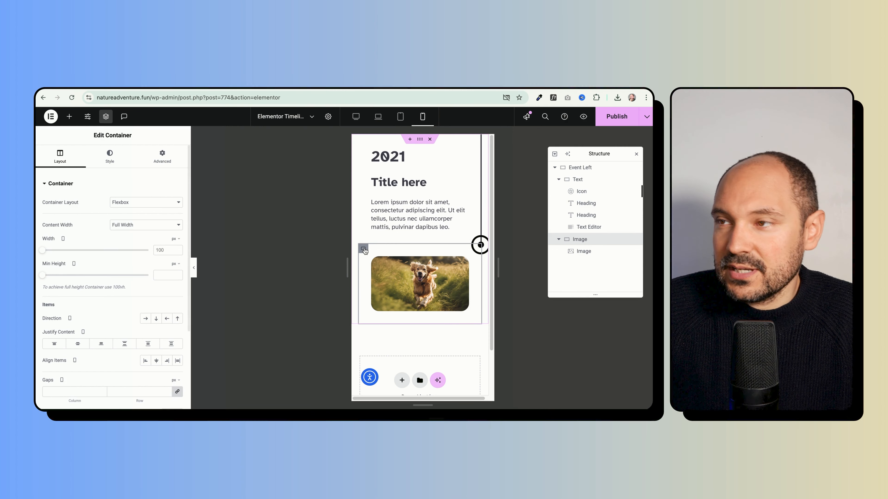
pyautogui.click(110, 157)
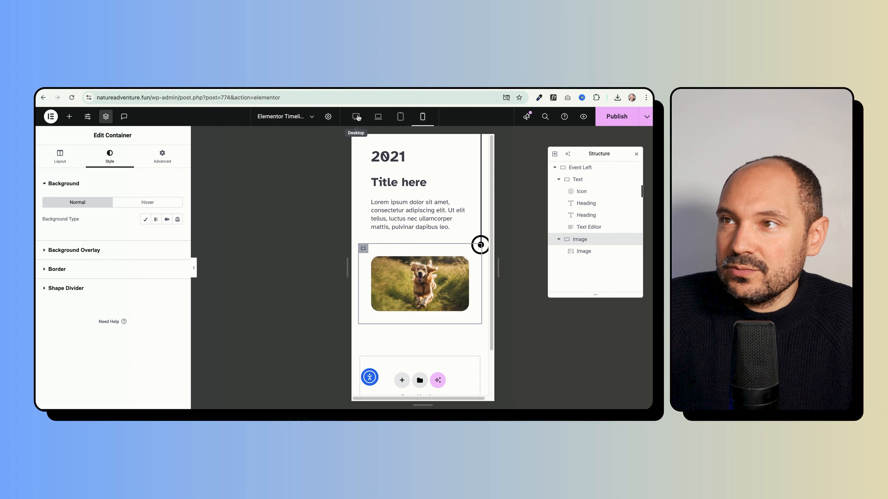
pyautogui.click(356, 117)
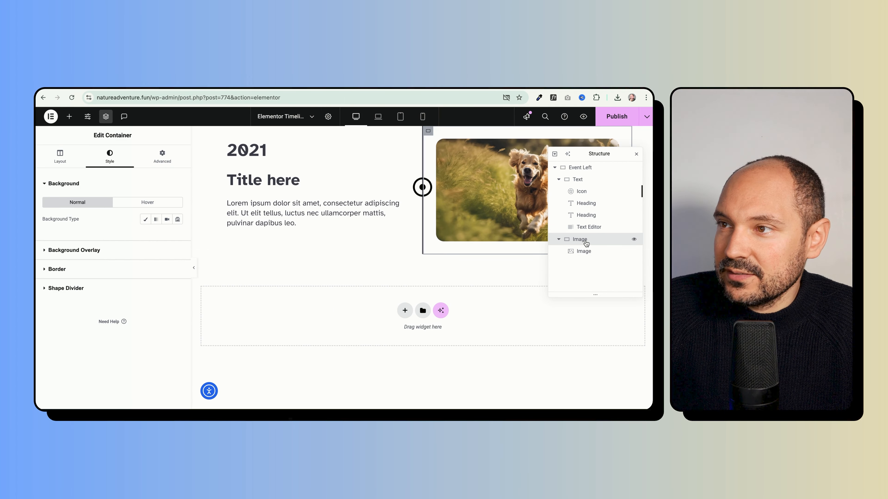
pyautogui.click(64, 272)
pyautogui.click(132, 257)
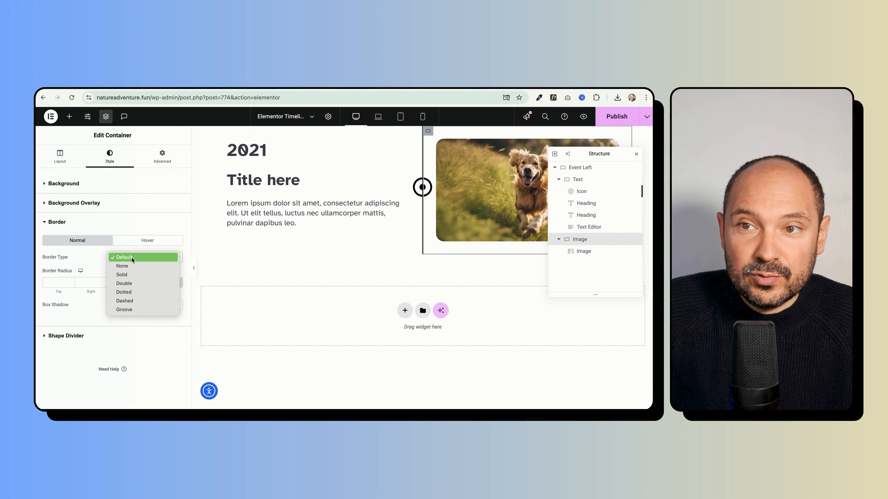
pyautogui.click(130, 277)
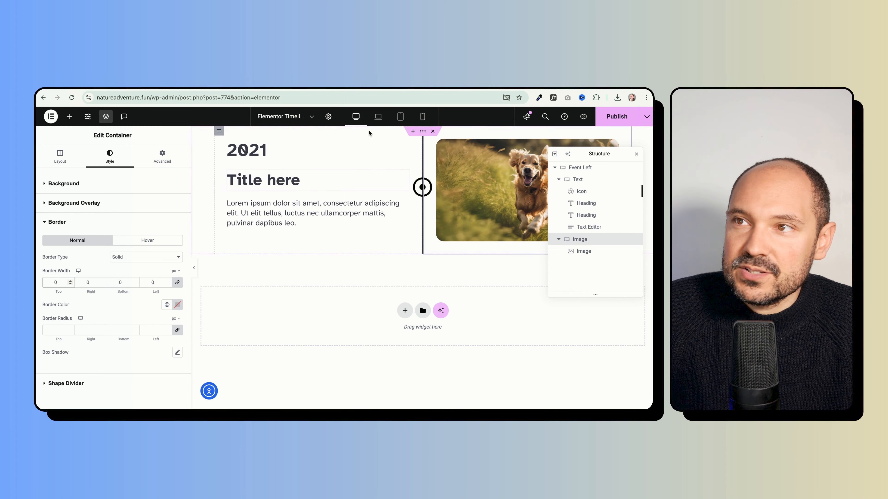
# - For mobile, set the Image container's right border width to 3 px and preview the continuous line
pyautogui.click(423, 117)
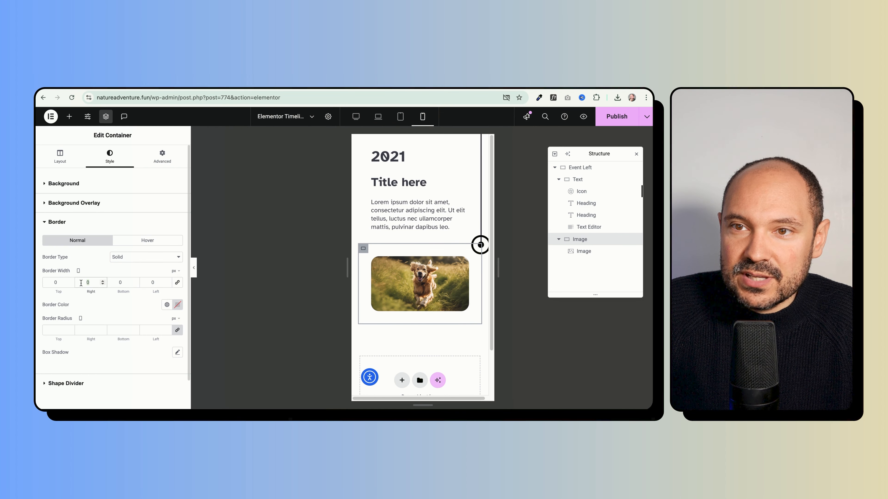
pyautogui.write('3')
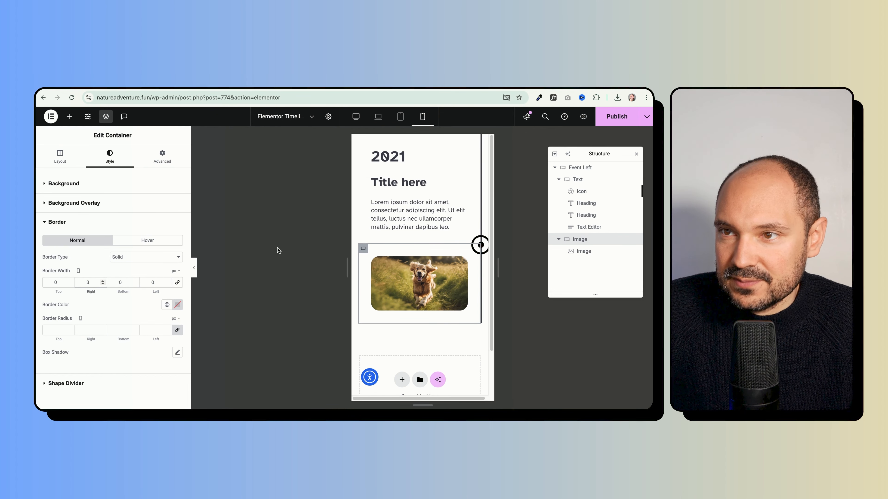
pyautogui.click(194, 268)
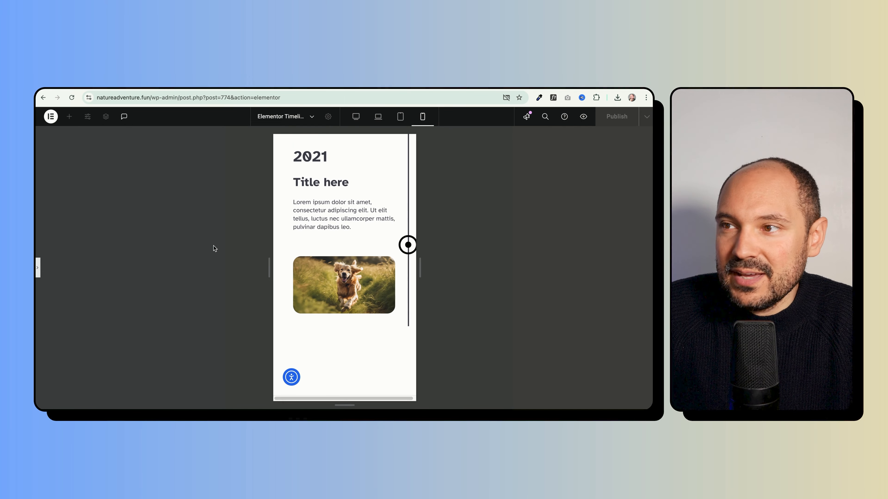
# - Compare the timeline layout in the tablet, laptop, desktop and mobile previews, then return to desktop editing
pyautogui.click(401, 118)
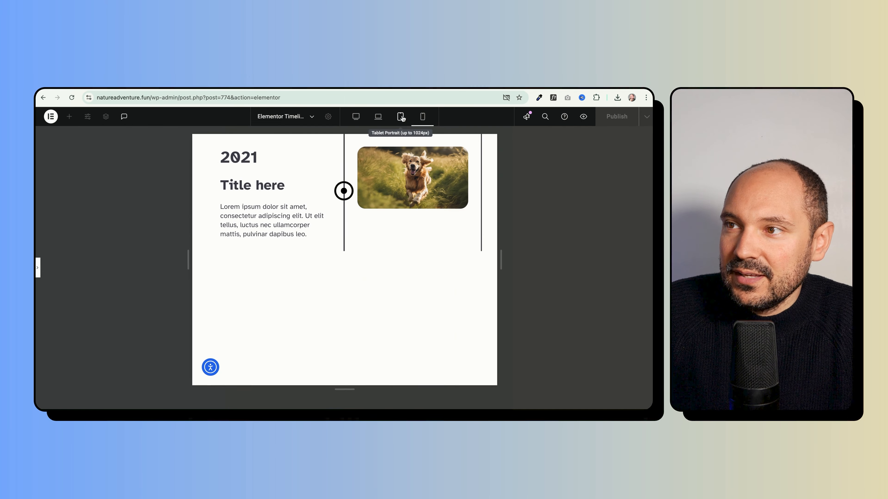
pyautogui.click(381, 118)
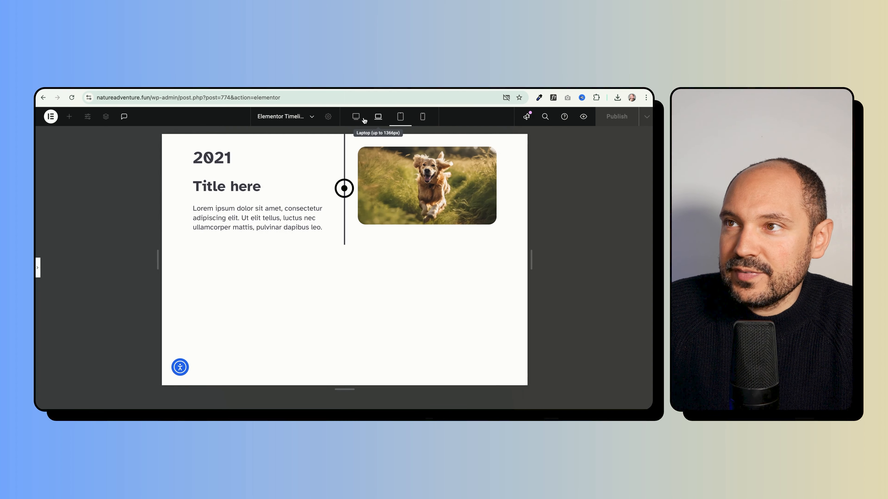
pyautogui.click(359, 120)
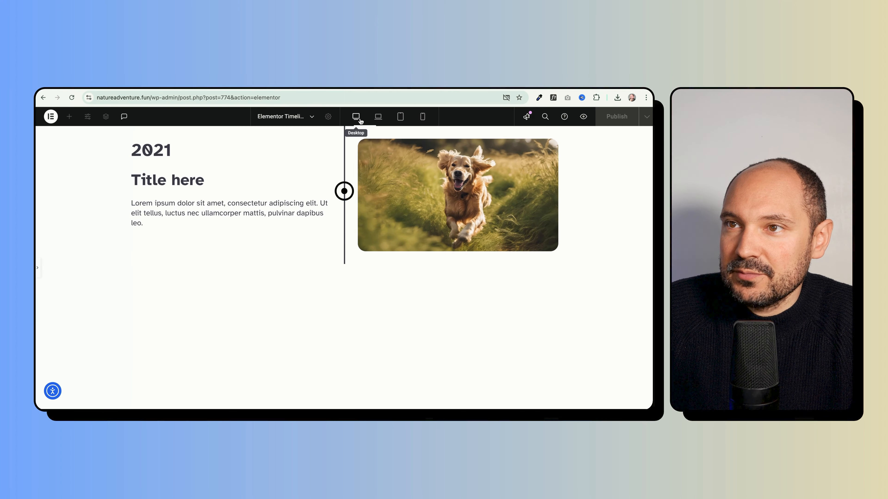
pyautogui.click(423, 118)
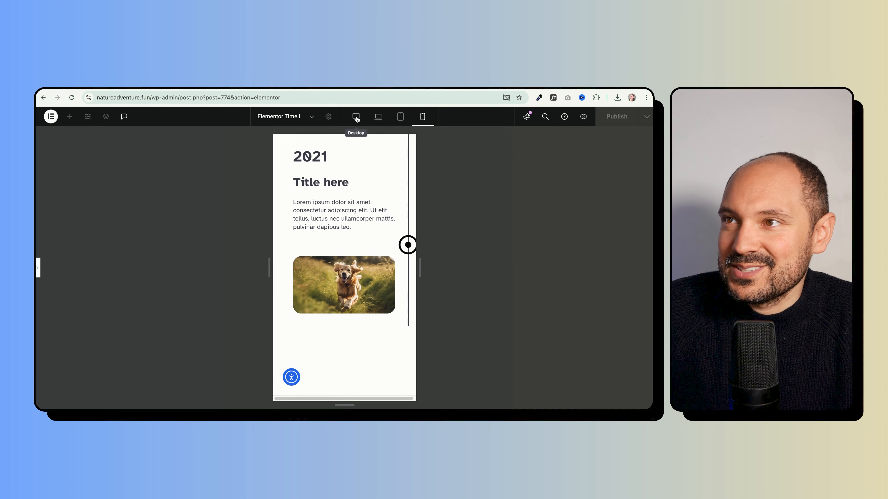
pyautogui.click(355, 118)
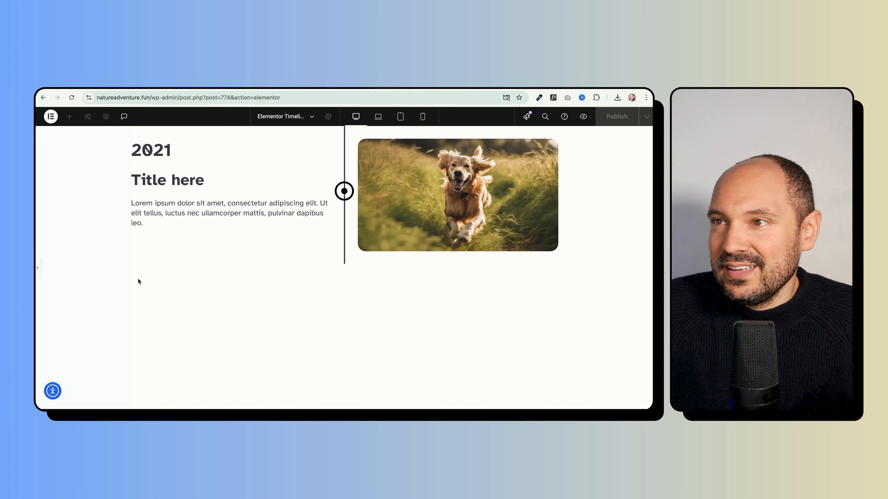
pyautogui.click(38, 269)
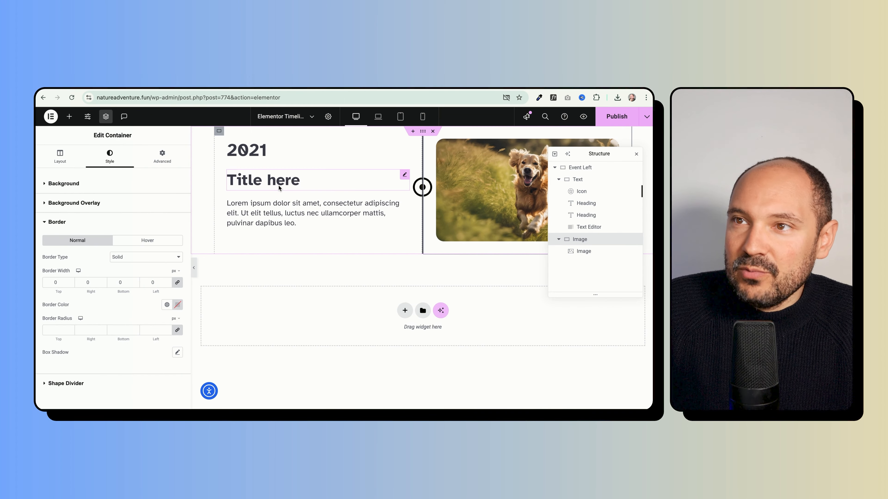
# - Give the Event Left container a Fade In Up entrance animation with Slow duration
pyautogui.click(423, 131)
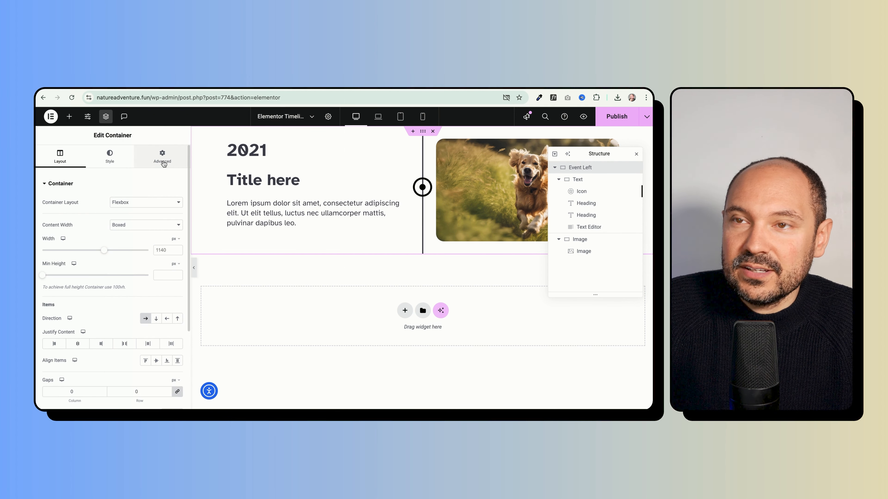
pyautogui.click(138, 166)
pyautogui.scroll(-5, 81, 234)
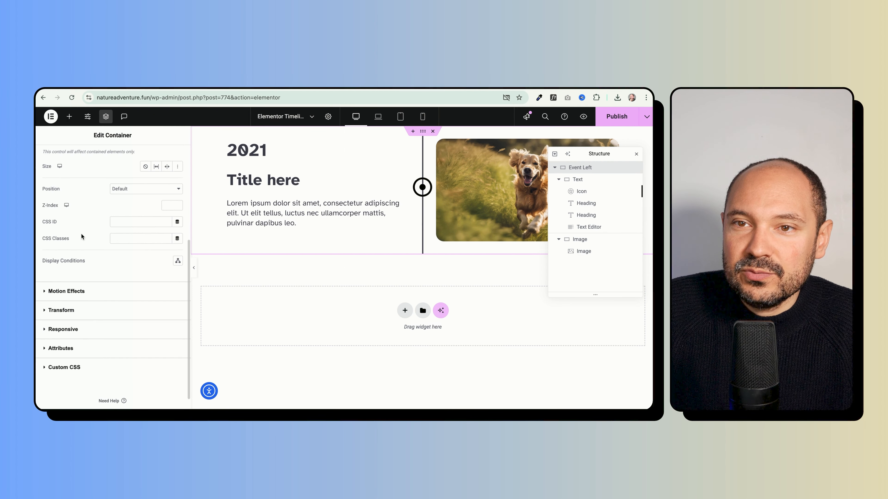
pyautogui.click(74, 290)
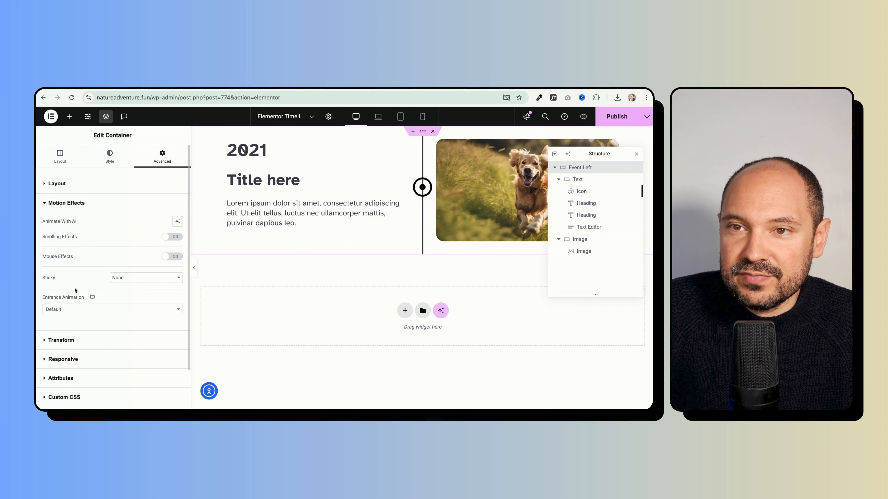
pyautogui.click(82, 309)
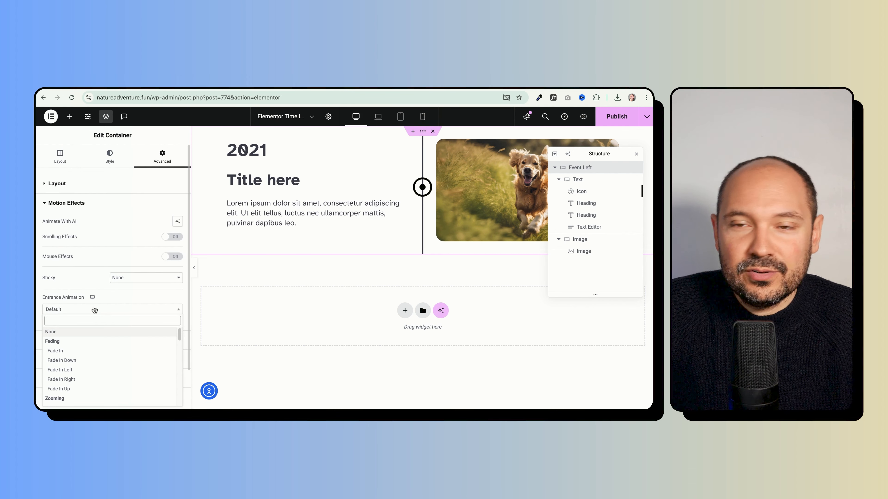
pyautogui.click(72, 389)
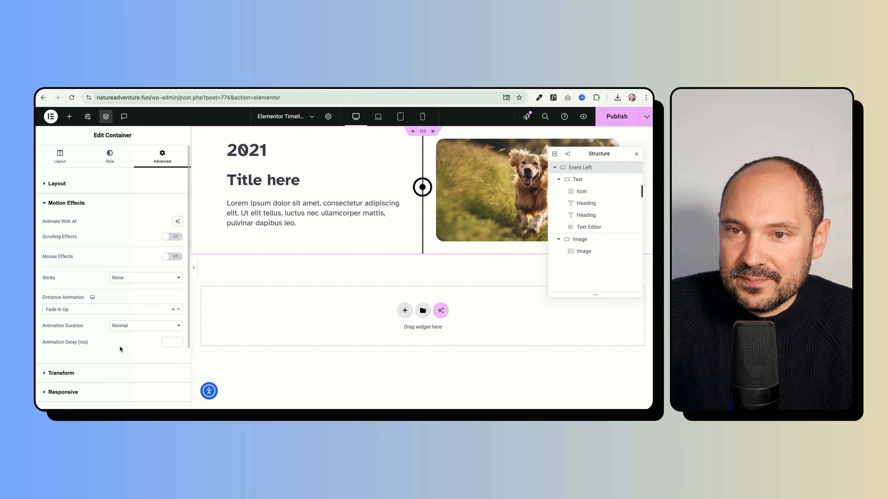
pyautogui.click(129, 325)
pyautogui.click(128, 317)
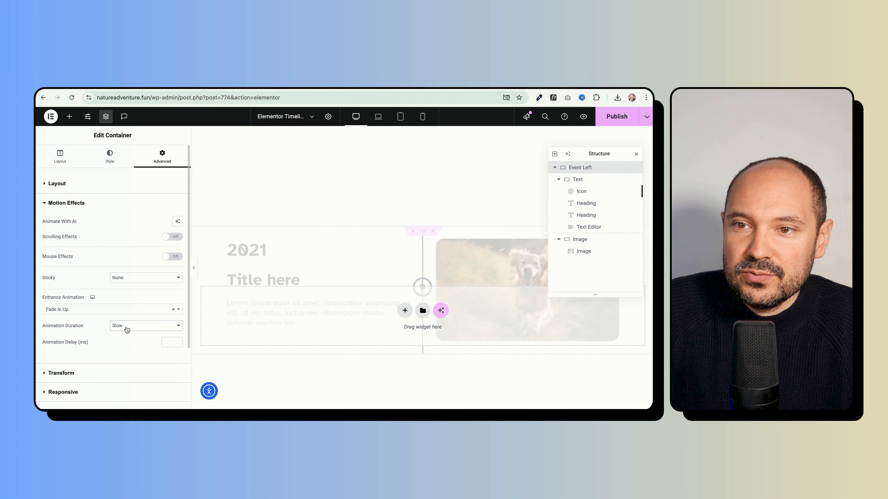
# - Publish the page, view the entrance animation in the page preview and return to the editor
pyautogui.click(617, 116)
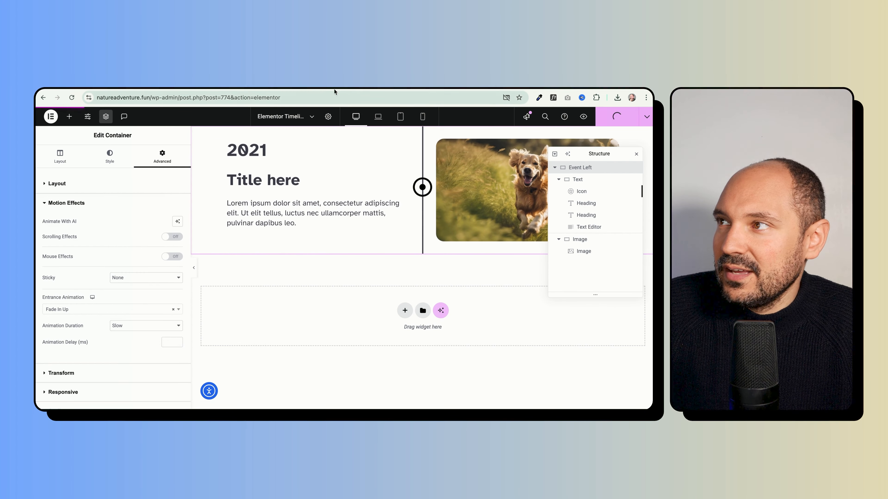
pyautogui.click(583, 116)
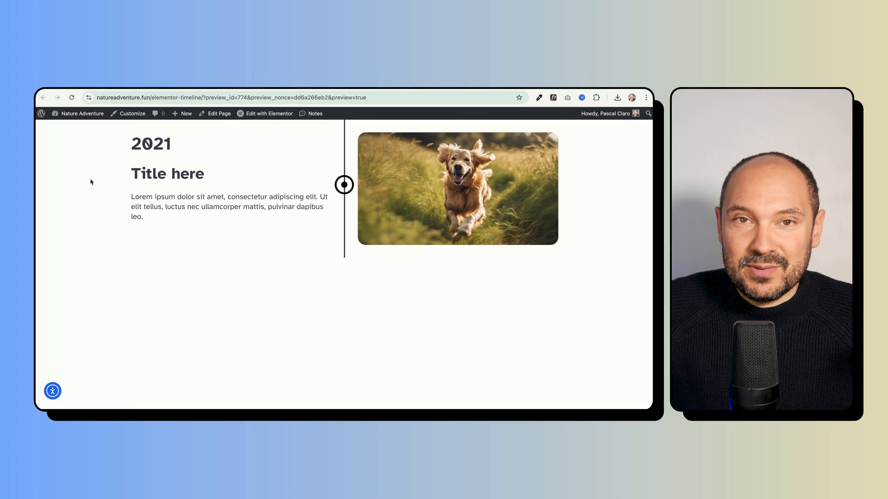
pyautogui.click(122, 84)
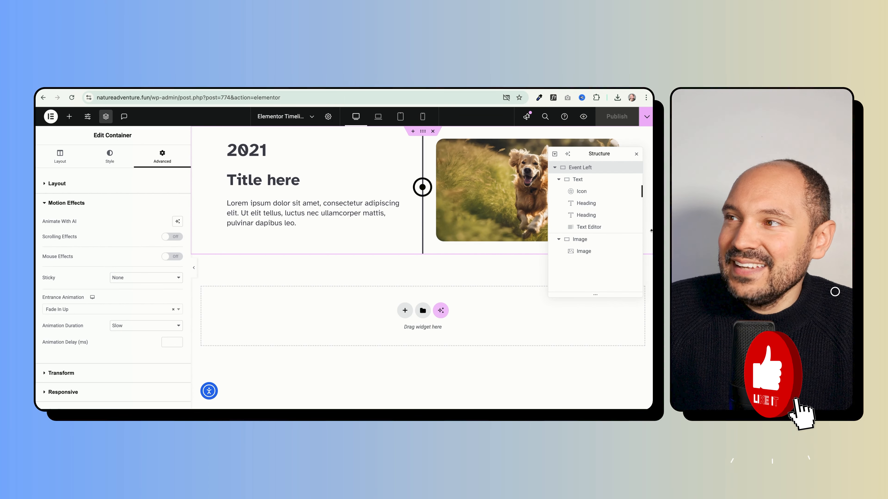
# - Duplicate the Event Left container and rename the copy as Event Right
pyautogui.click(553, 168)
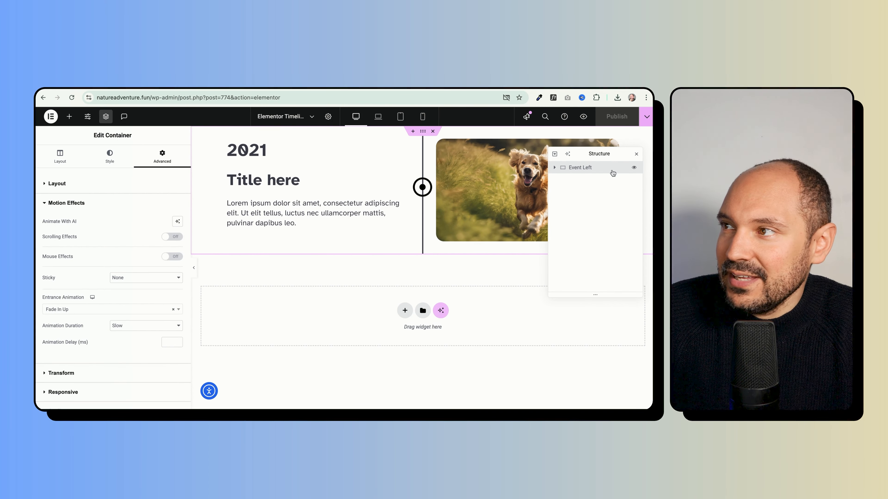
pyautogui.rightClick(568, 171)
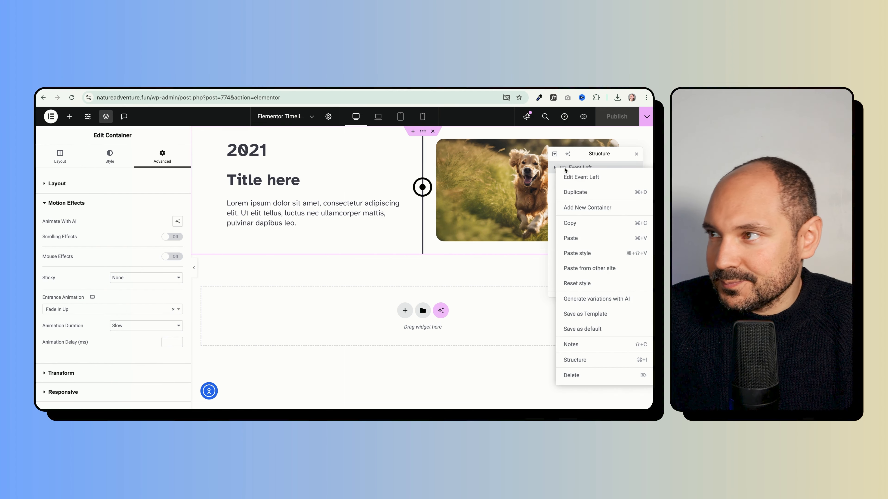
pyautogui.click(575, 192)
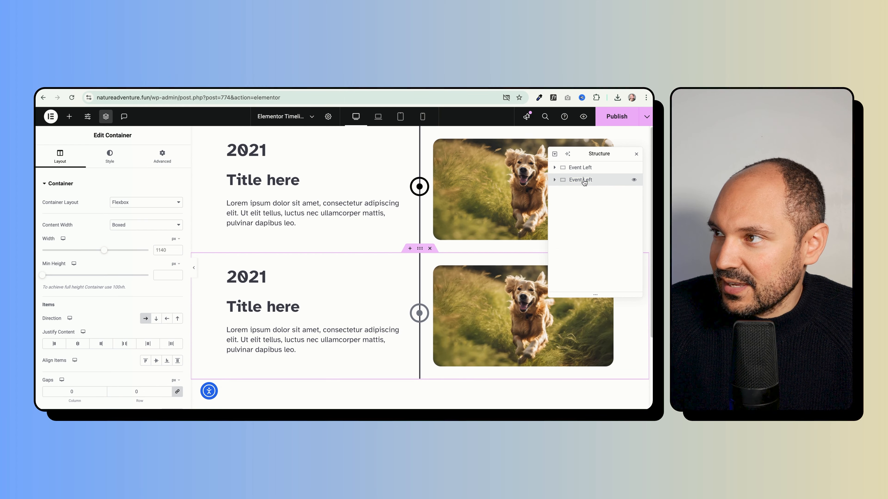
pyautogui.doubleClick(585, 180)
pyautogui.write('Ri')
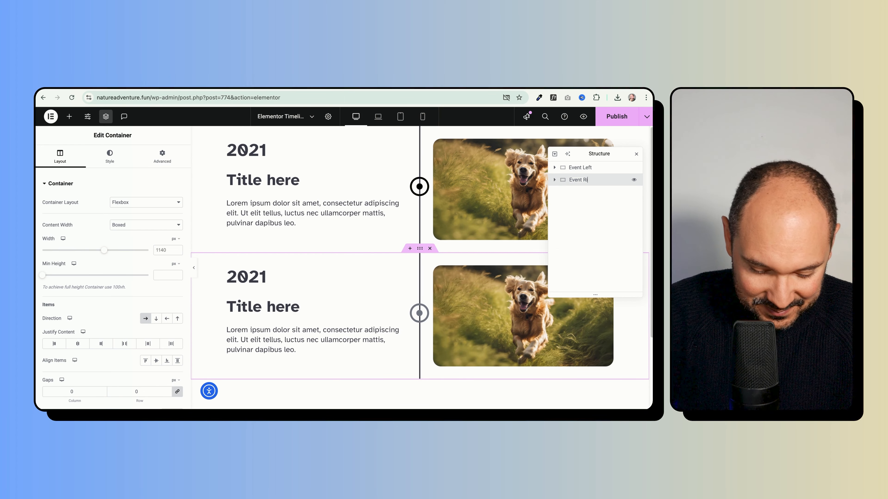
pyautogui.write('ght')
# - In Event Right, move the Image container above the Text container and replace its picture with image-3.jpeg from the media library
pyautogui.click(555, 180)
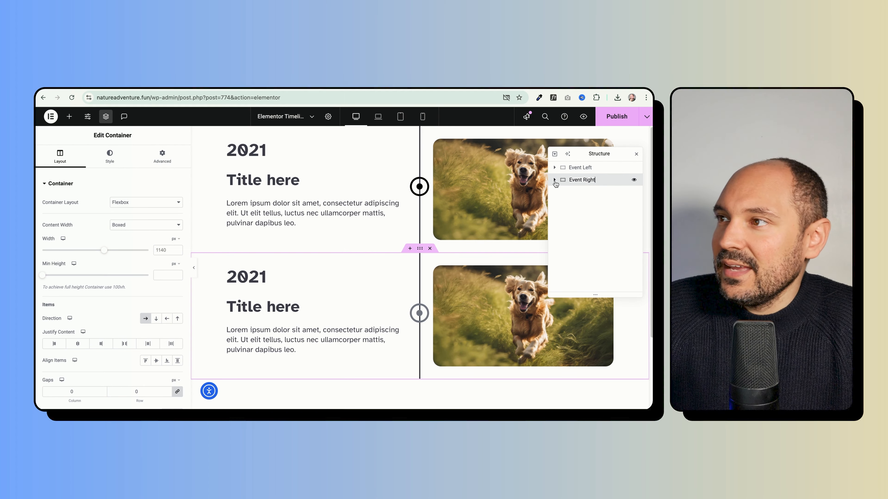
pyautogui.moveTo(567, 207); pyautogui.dragTo(567, 197)
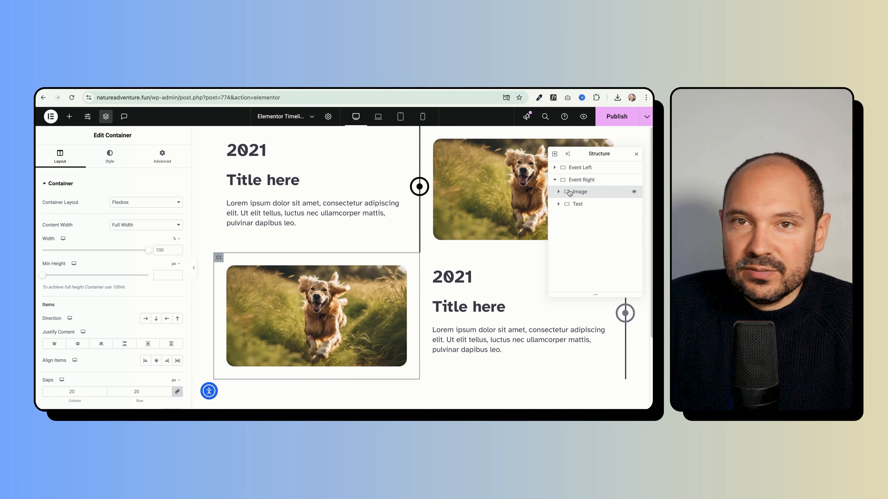
pyautogui.doubleClick(309, 297)
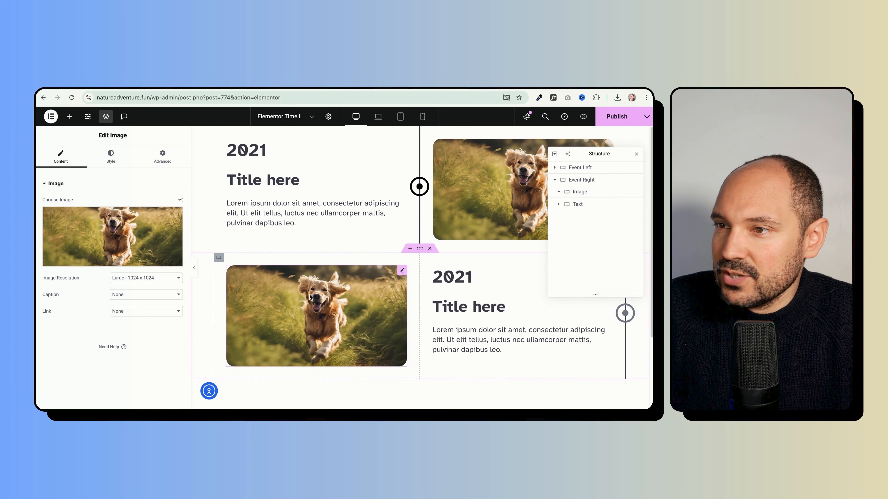
pyautogui.click(488, 282)
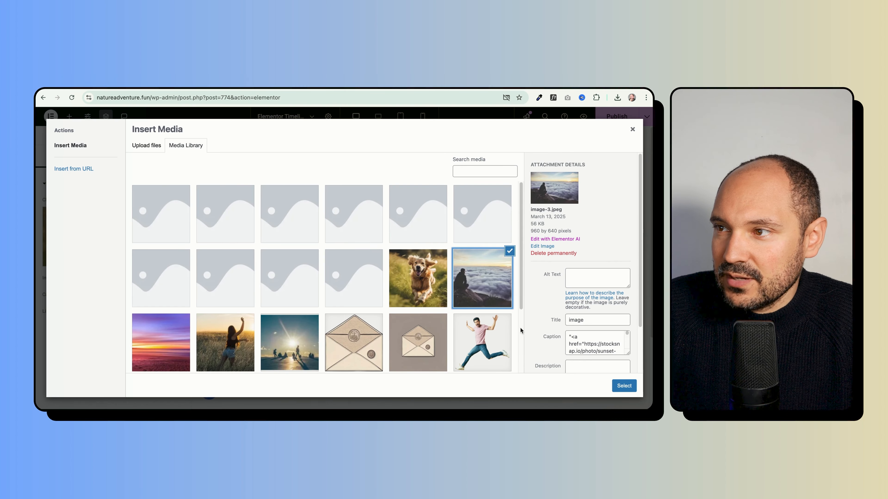
pyautogui.click(624, 386)
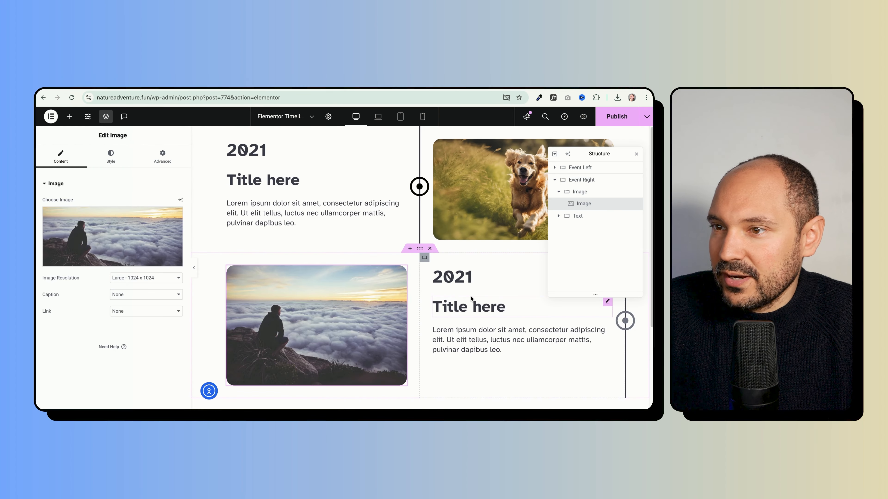
# - Change Event Right's year heading to 2022 and move its icon into the Image container, above the image
pyautogui.click(471, 277)
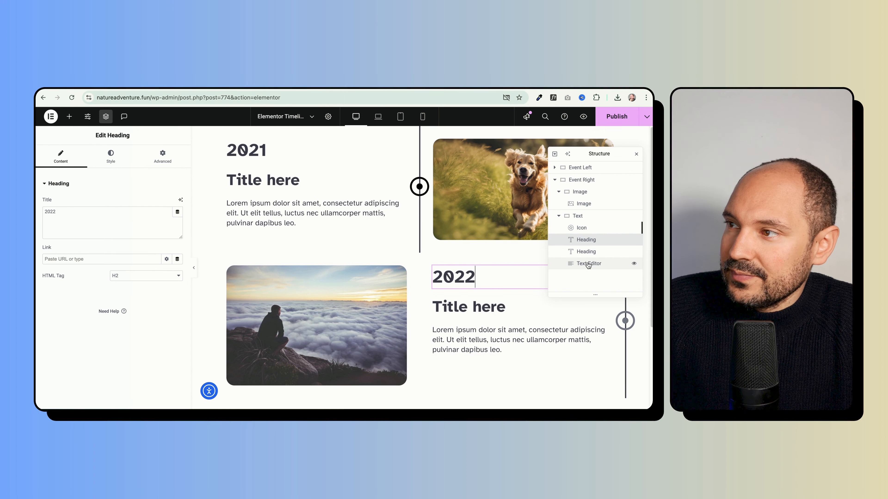
pyautogui.click(579, 229)
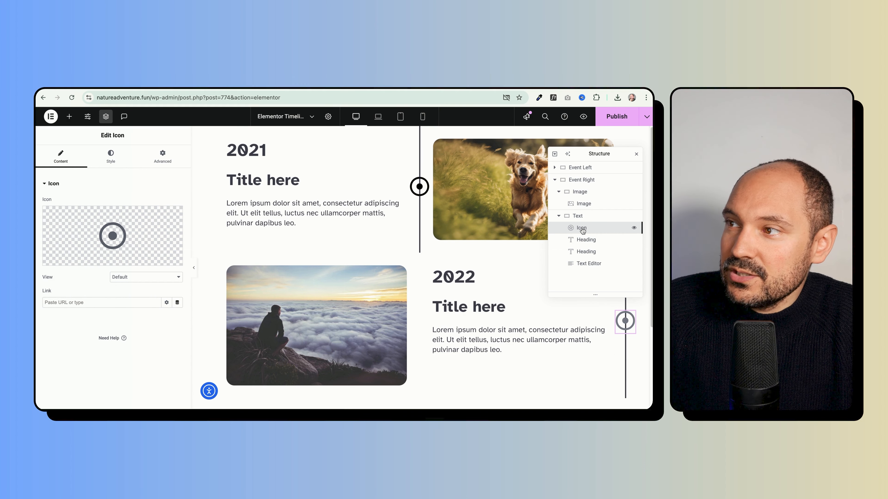
pyautogui.moveTo(582, 231); pyautogui.dragTo(579, 210)
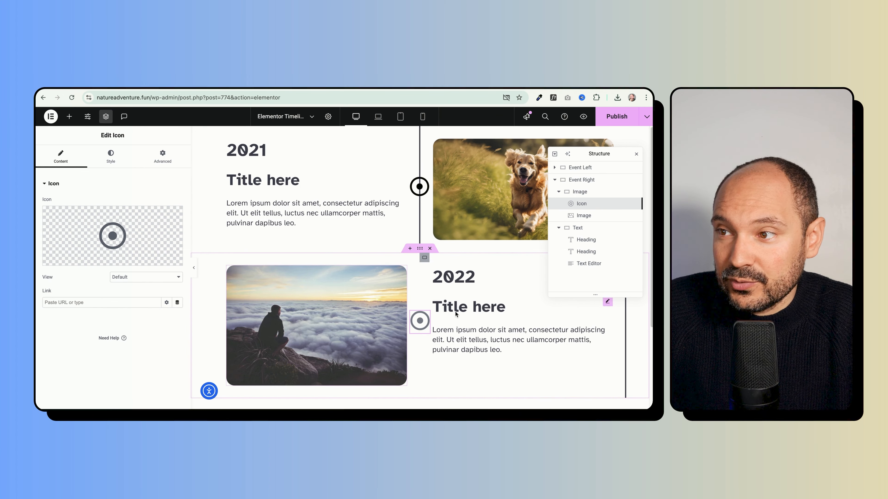
# - Set the right border width of Event Right's Text container to 0 px in the desktop view
pyautogui.click(499, 289)
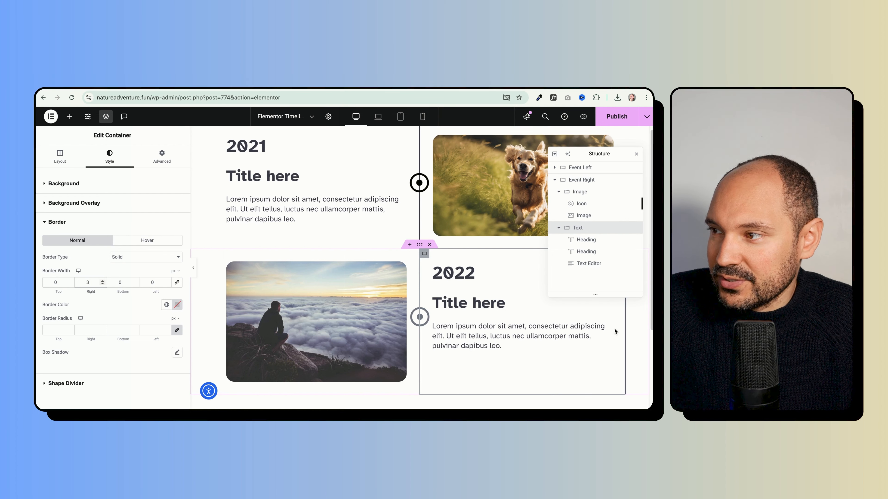
pyautogui.click(193, 268)
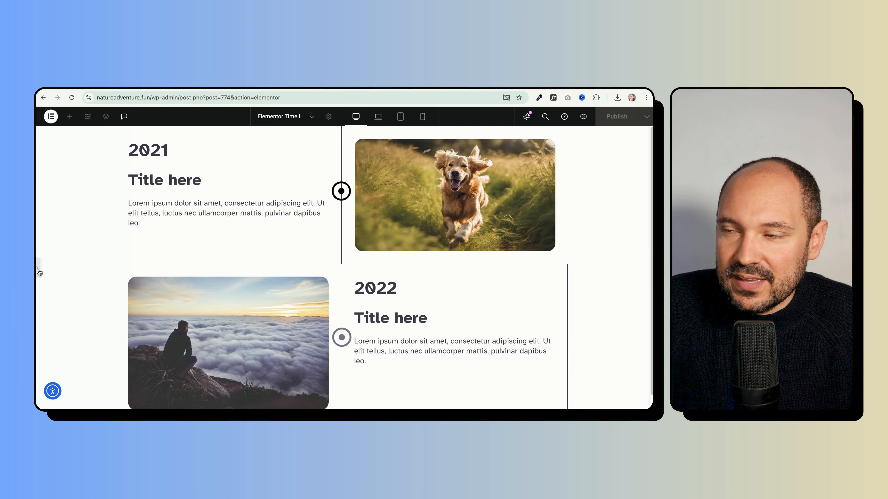
pyautogui.click(39, 270)
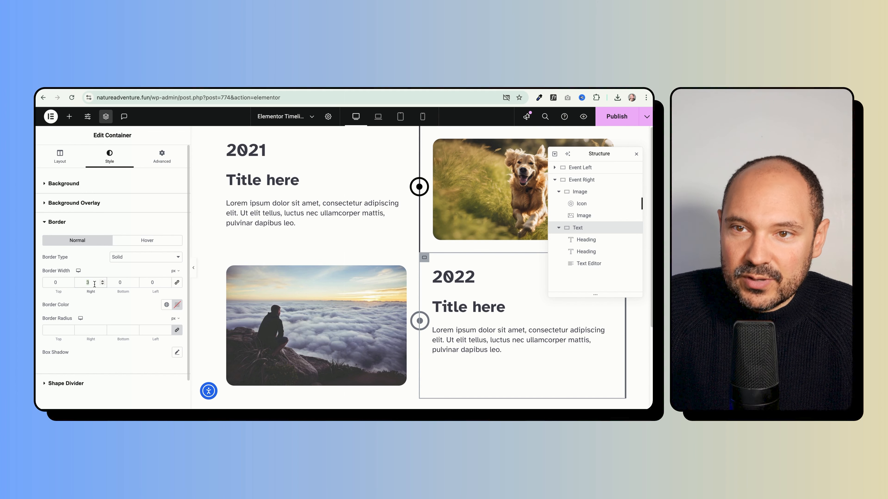
pyautogui.write('0')
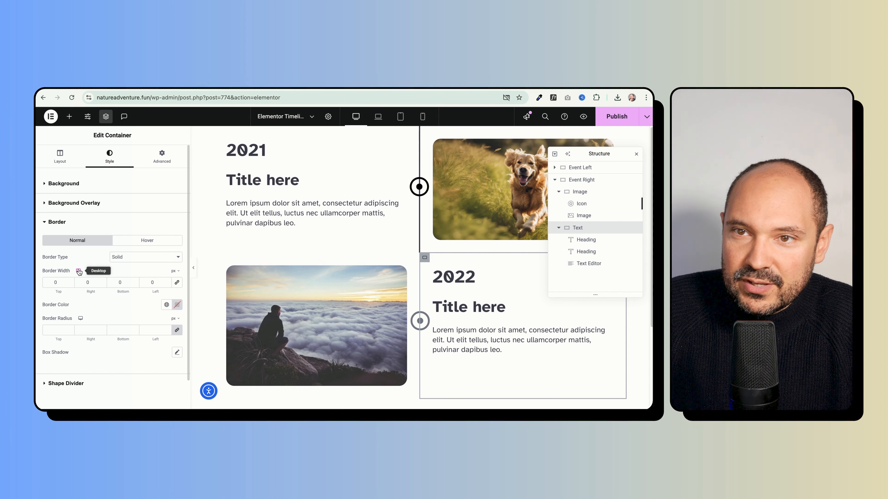
# - For mobile, set the border width of Event Right's Text container to 3 px and preview the desktop and mobile layouts
pyautogui.moveTo(79, 271)
pyautogui.click(79, 307)
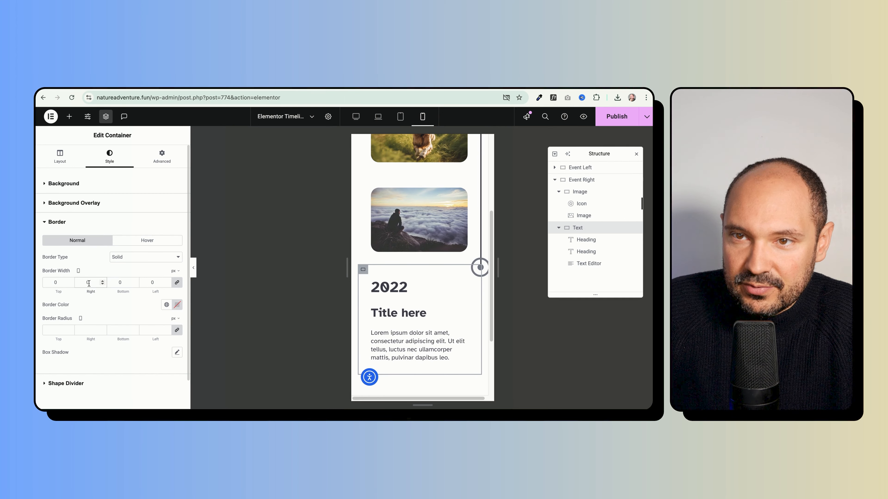
pyautogui.click(79, 272)
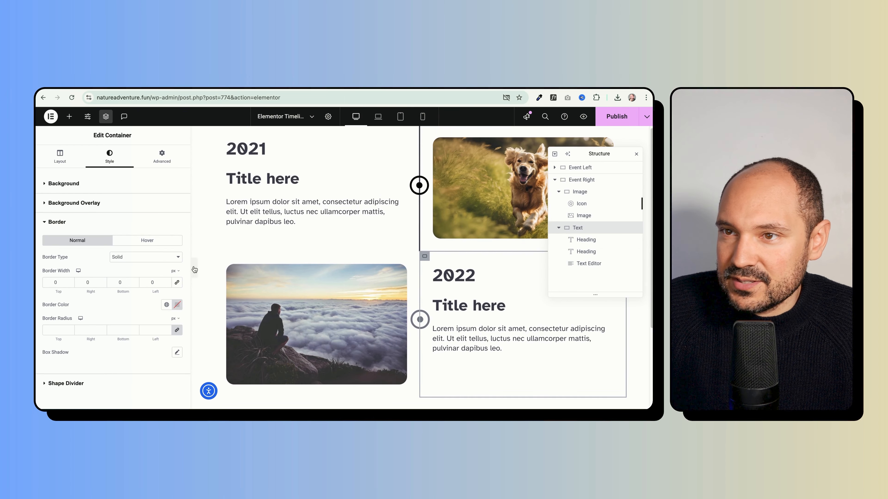
pyautogui.click(194, 268)
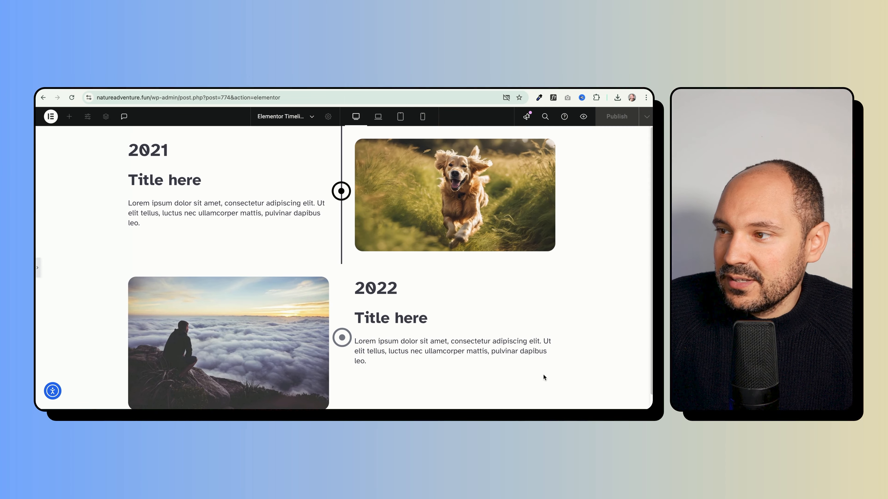
pyautogui.click(422, 118)
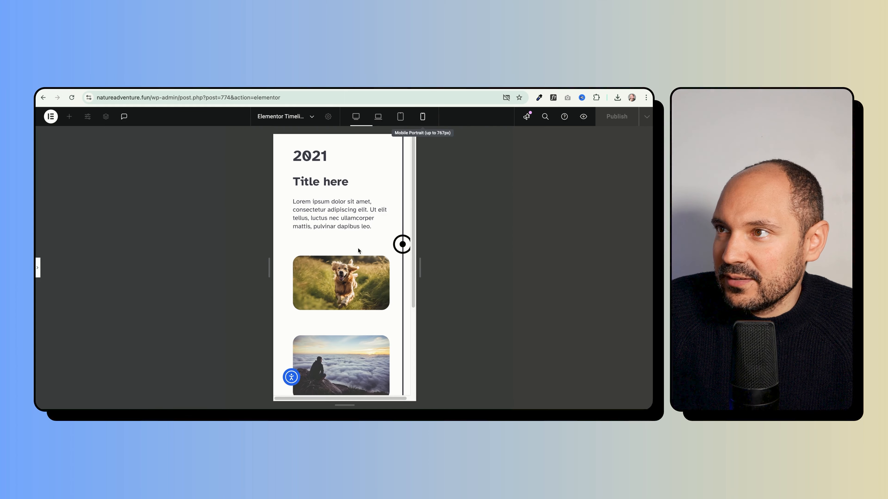
pyautogui.scroll(-4, 315, 252)
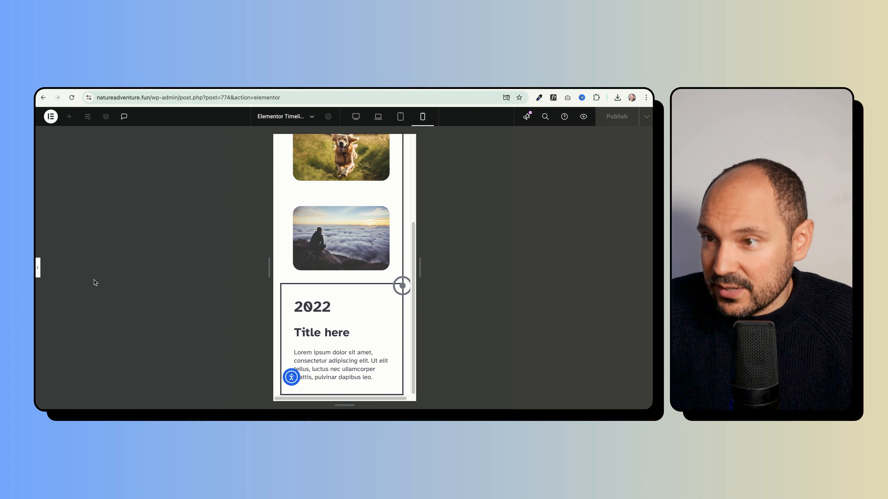
# - Unlink the Text container's mobile border widths, set top, bottom and left to 0 px, and return to desktop after previewing
pyautogui.click(44, 270)
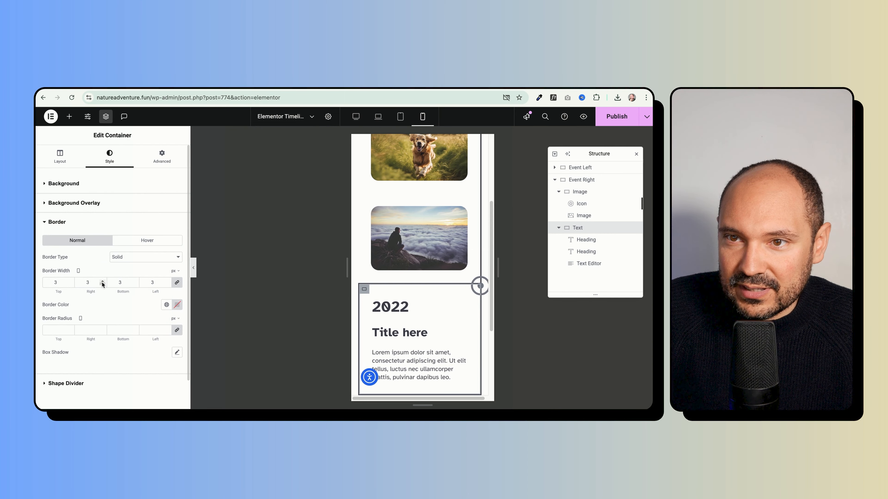
pyautogui.write('0')
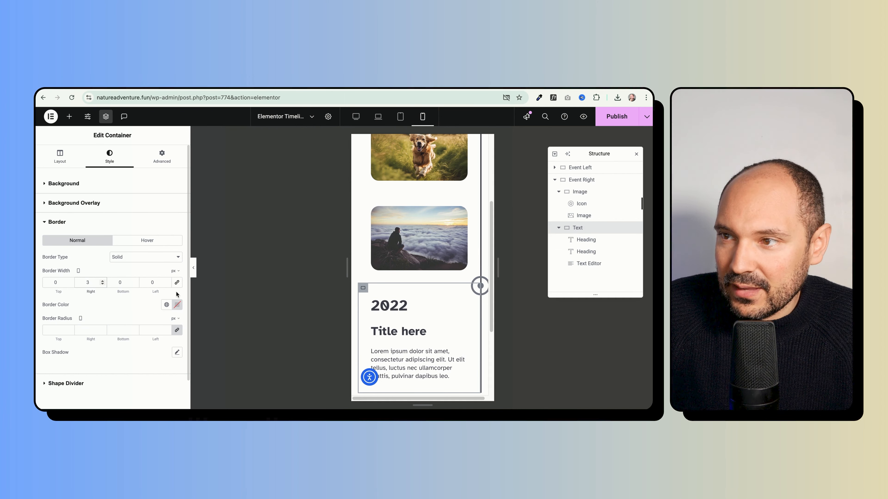
pyautogui.click(193, 267)
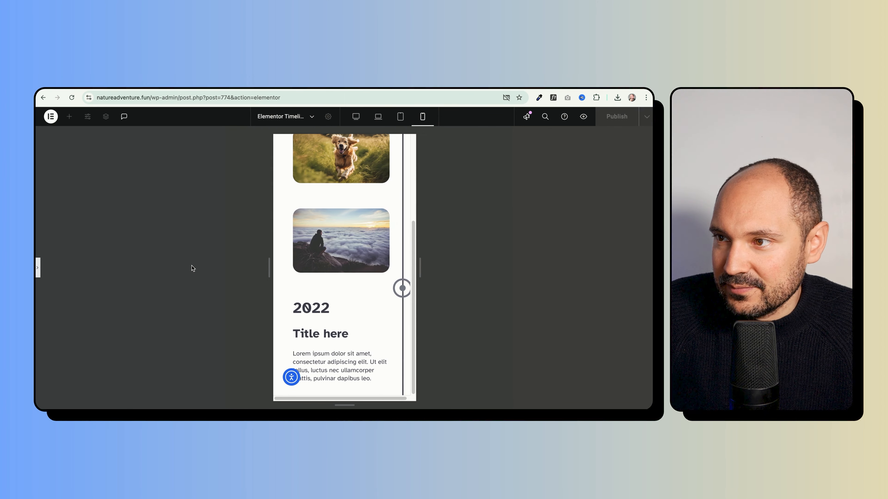
pyautogui.click(38, 268)
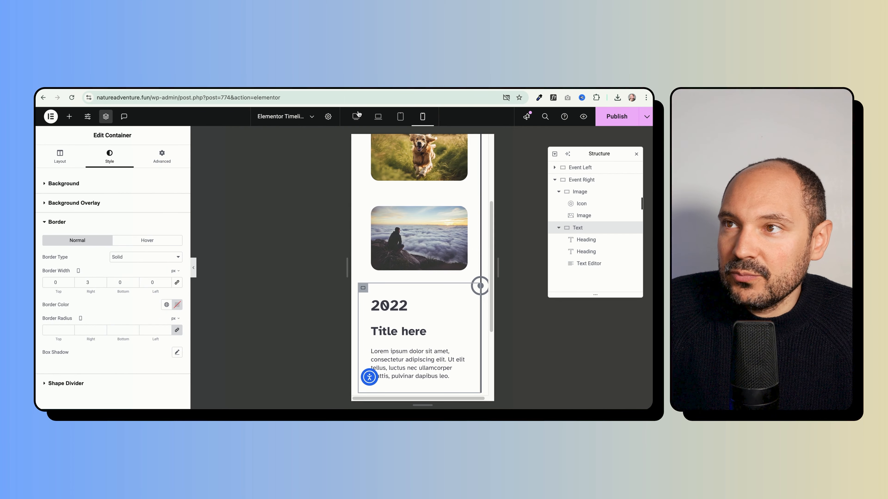
pyautogui.click(357, 117)
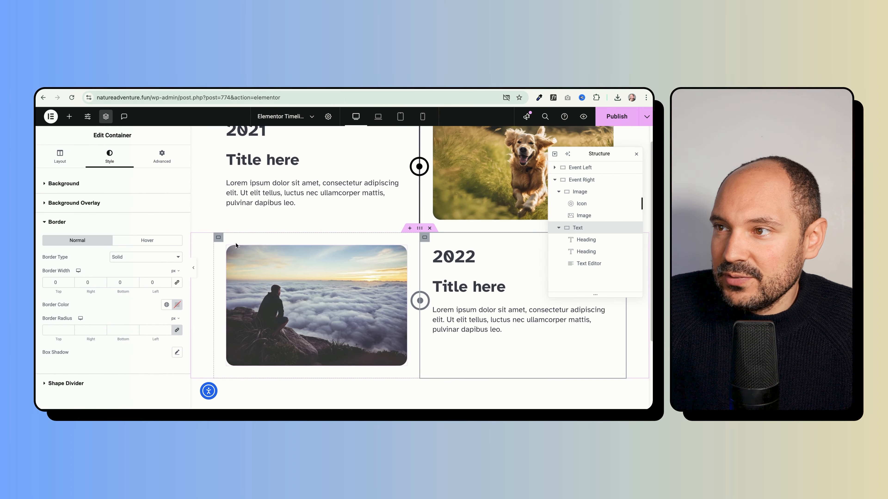
# - Set the right border width of Event Right's Image container to 3 px in the desktop view
pyautogui.click(218, 238)
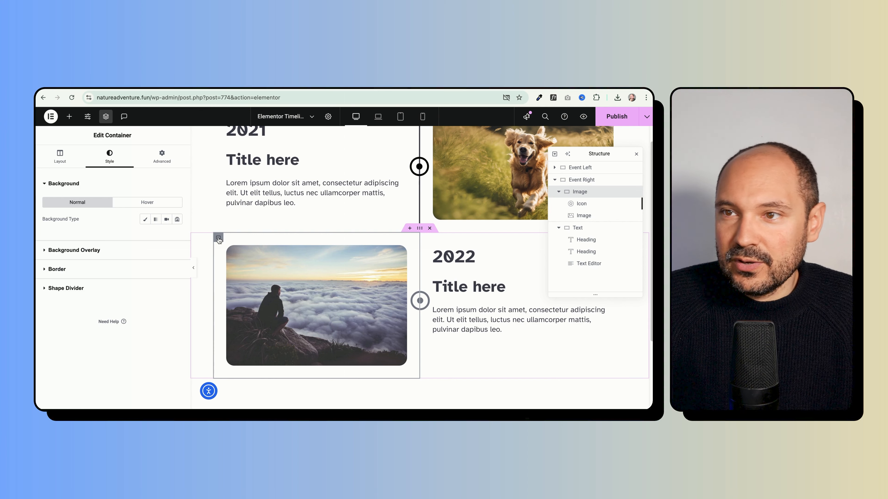
pyautogui.click(74, 269)
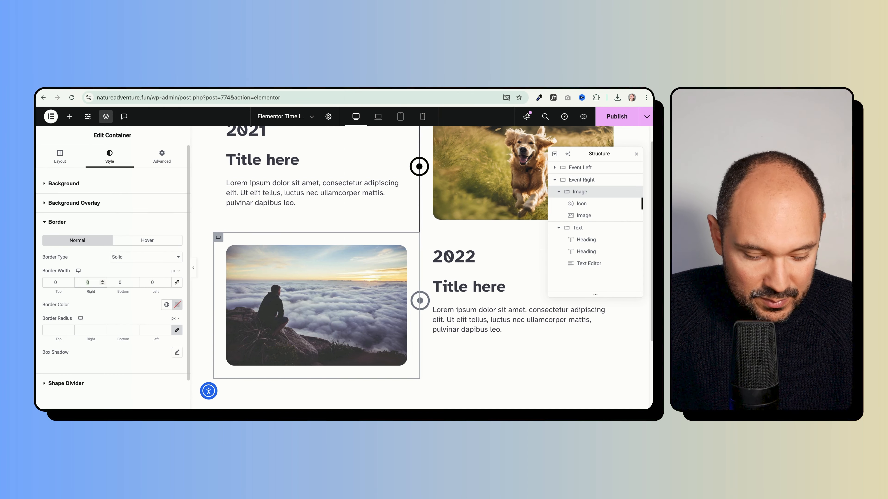
pyautogui.write('3')
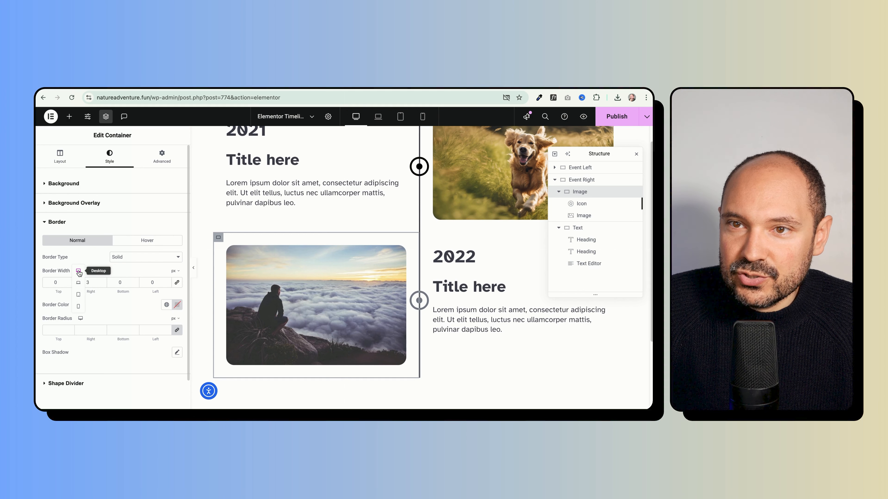
# - Check the timeline's centre line and icons in the mobile and desktop layouts, returning to the desktop editing view
pyautogui.click(79, 307)
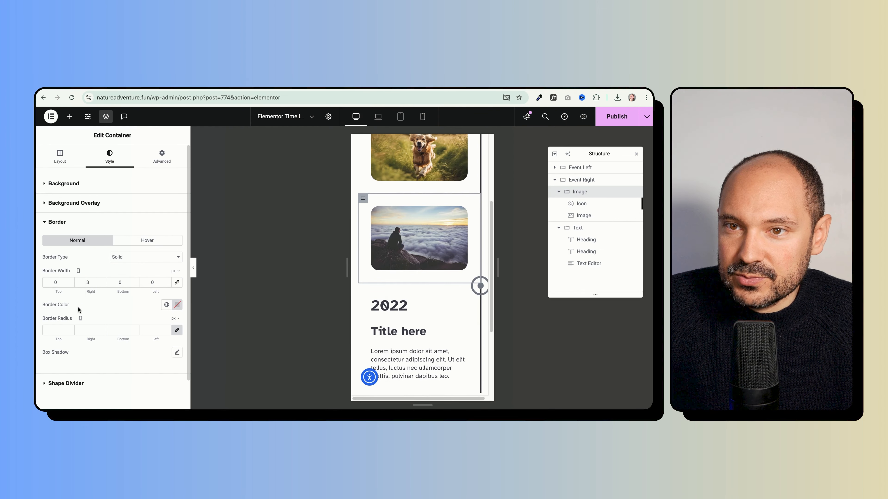
pyautogui.click(193, 268)
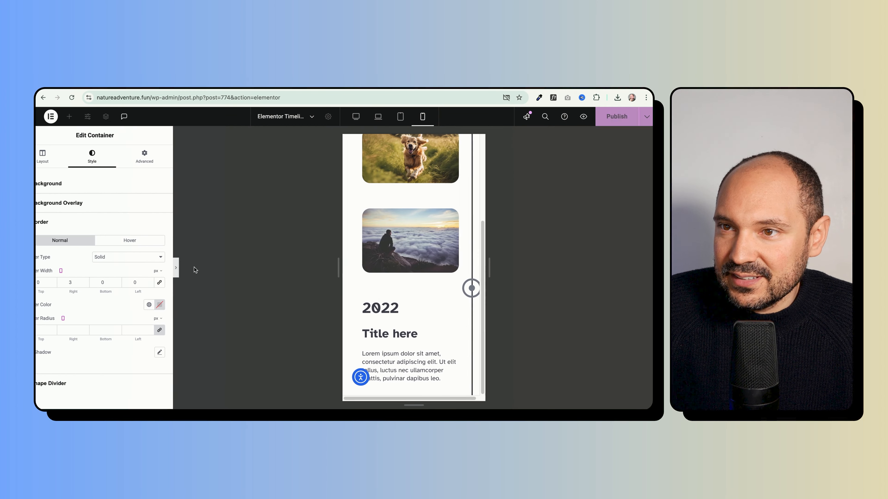
pyautogui.click(356, 117)
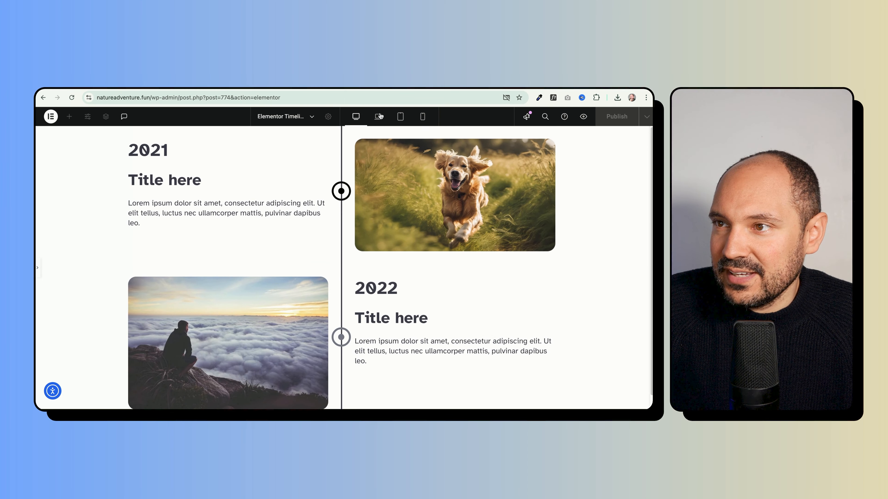
pyautogui.click(422, 117)
pyautogui.scroll(-4, 333, 202)
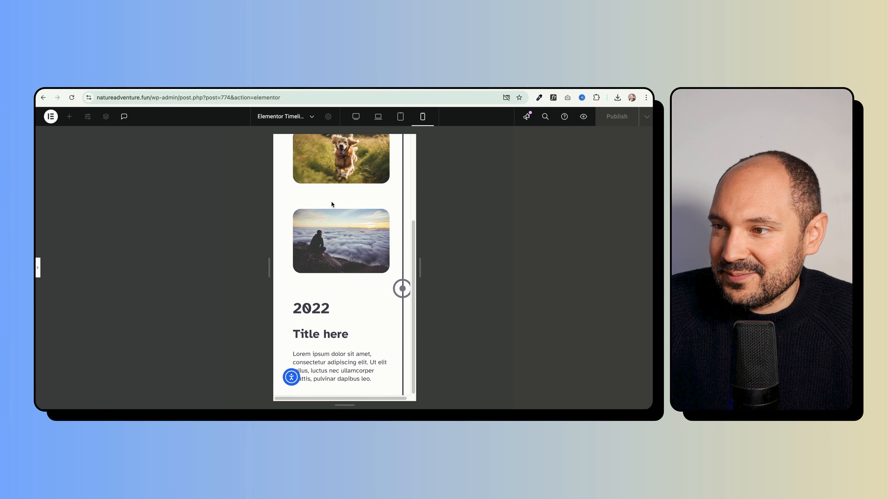
pyautogui.scroll(4, 332, 202)
pyautogui.click(355, 117)
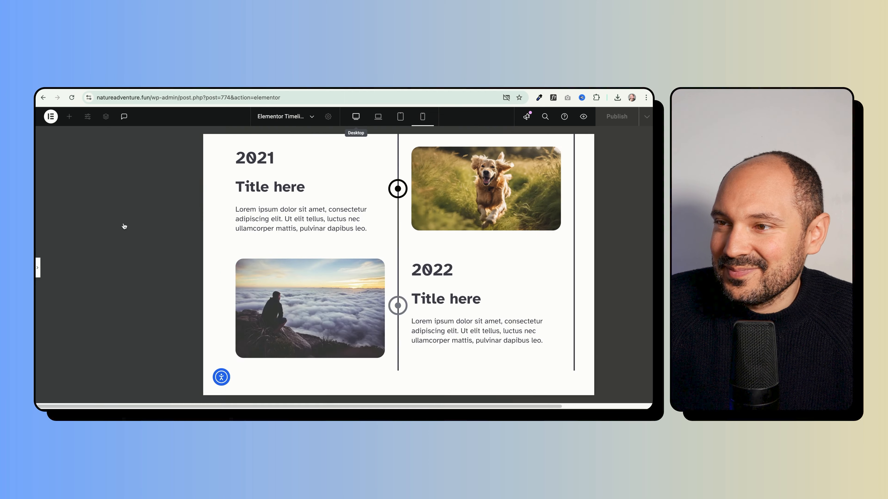
pyautogui.click(38, 268)
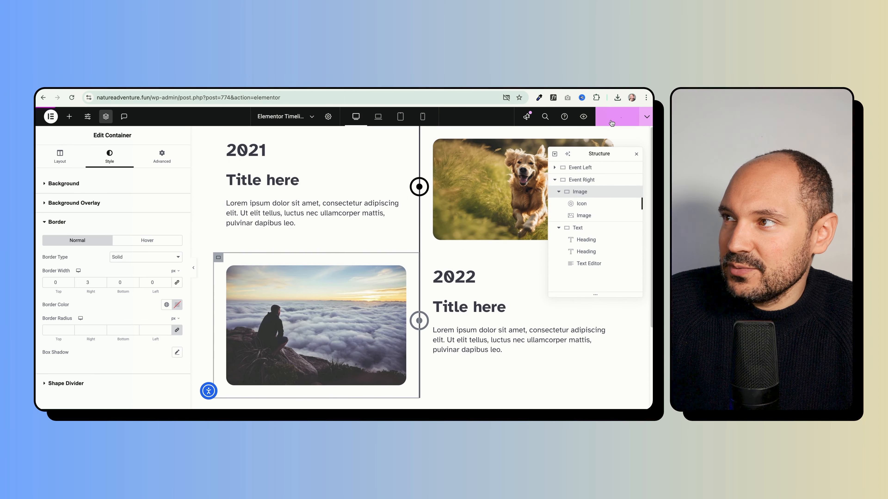
# - Publish the page and check the timeline in the page preview, then return to the editor
pyautogui.click(584, 118)
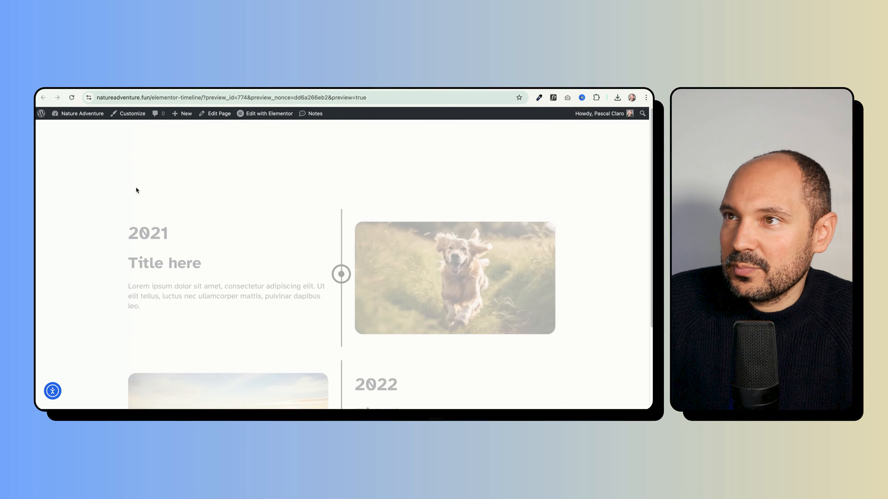
pyautogui.scroll(1, 88, 193)
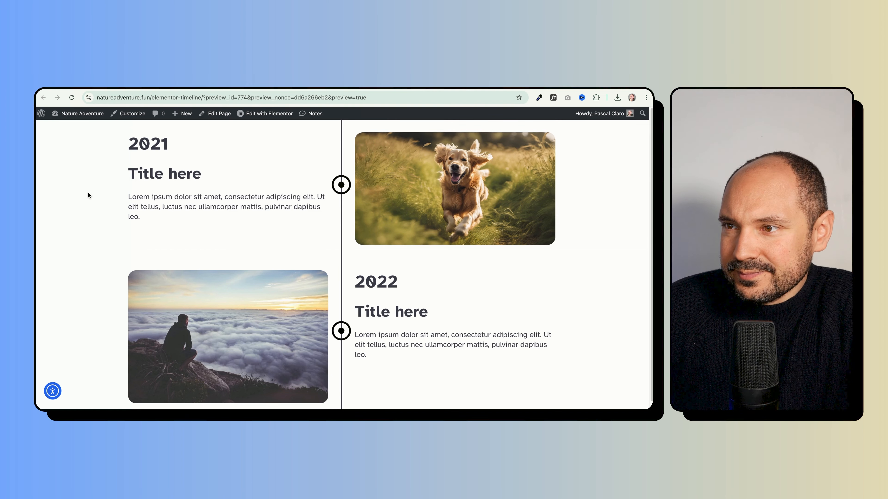
pyautogui.click(115, 84)
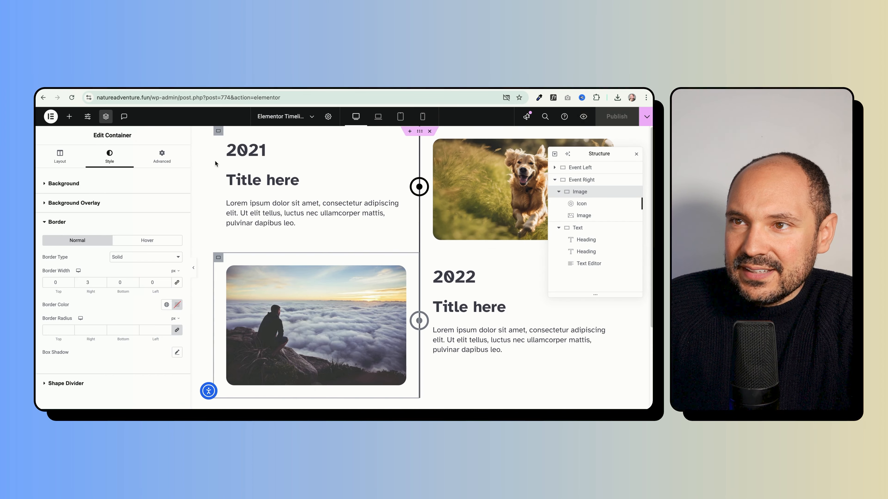
# - Set Justify Content to center for the Text containers of both Event Left and Event Right
pyautogui.click(218, 133)
pyautogui.click(63, 157)
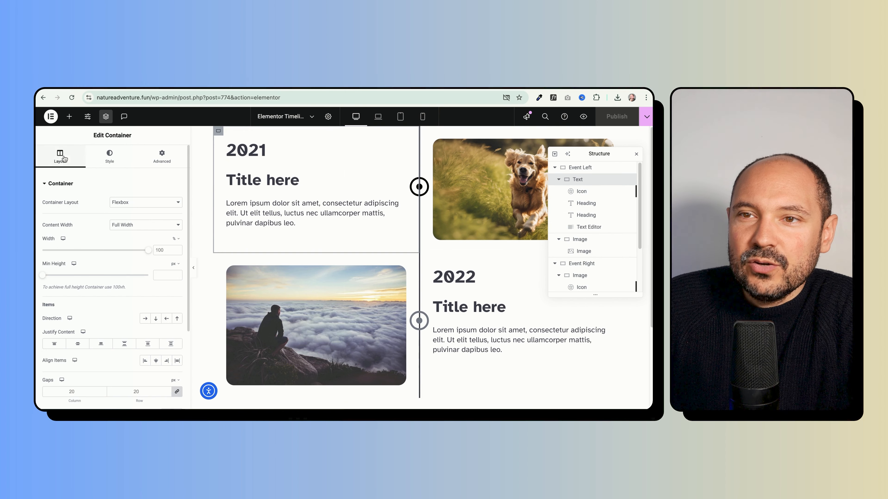
pyautogui.click(78, 344)
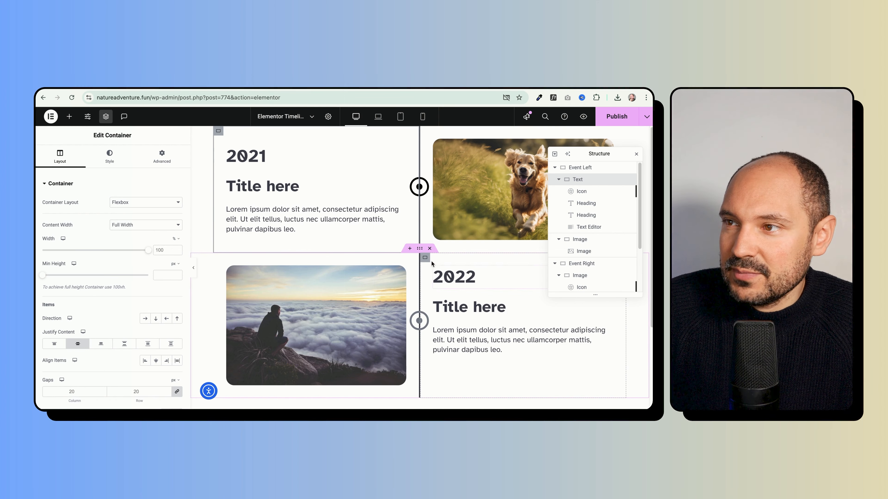
pyautogui.click(419, 262)
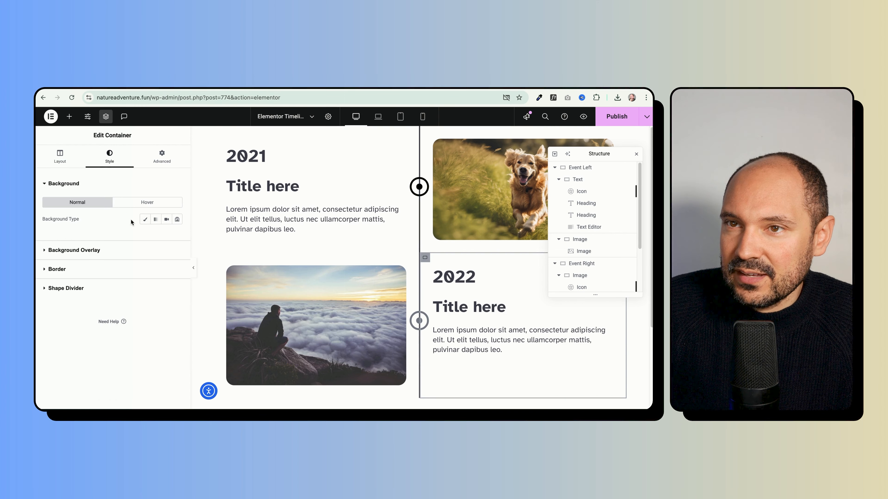
pyautogui.click(66, 159)
pyautogui.click(78, 344)
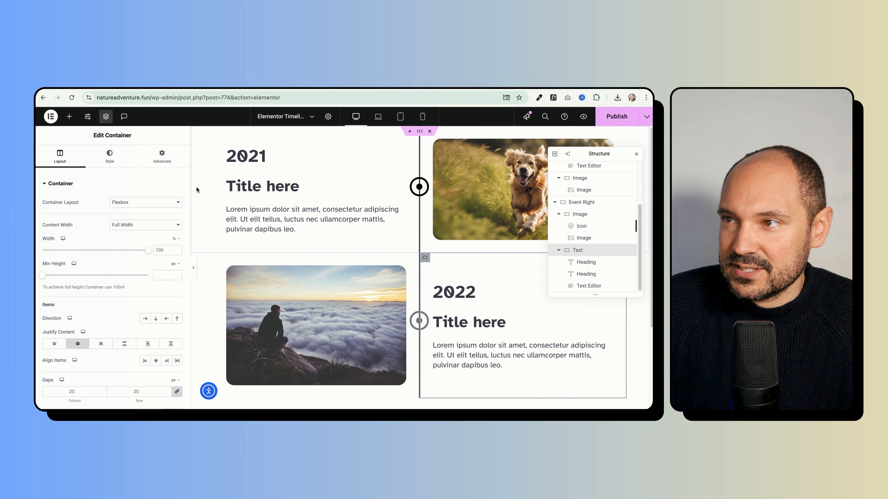
# - Apply the blue global color as the primary color of both event icons and publish the page
pyautogui.click(419, 187)
pyautogui.click(111, 156)
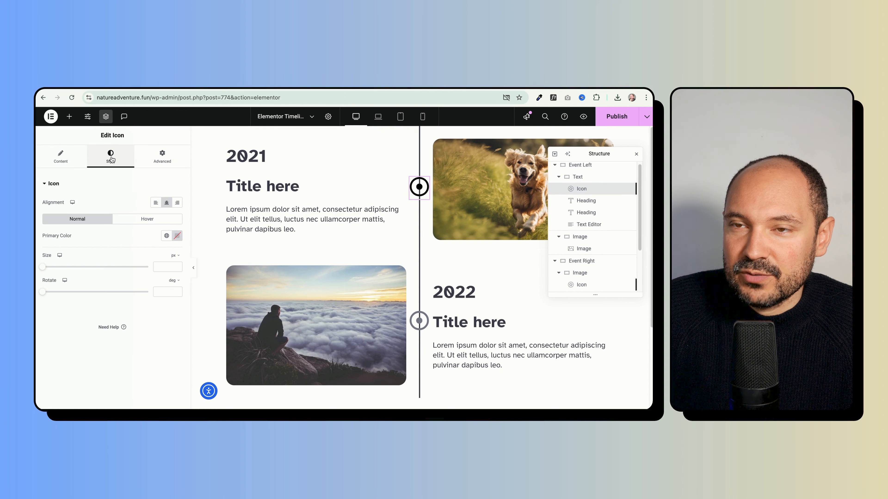
pyautogui.click(166, 236)
pyautogui.click(98, 274)
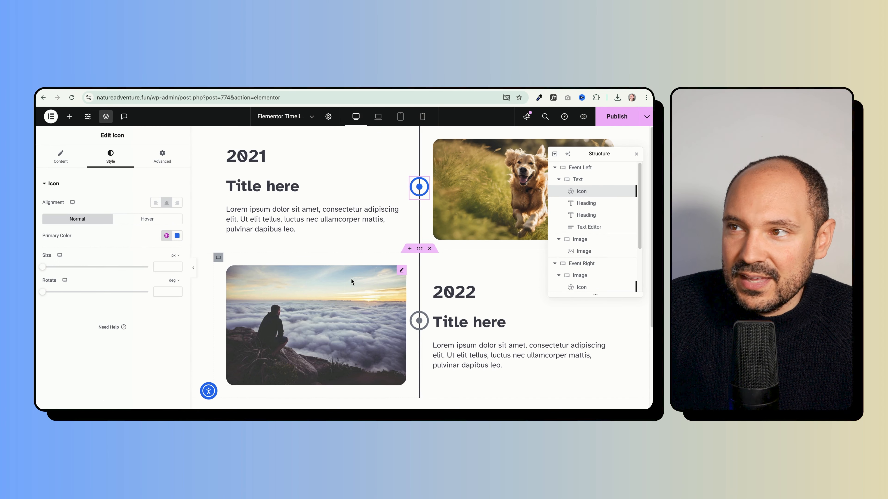
pyautogui.click(424, 319)
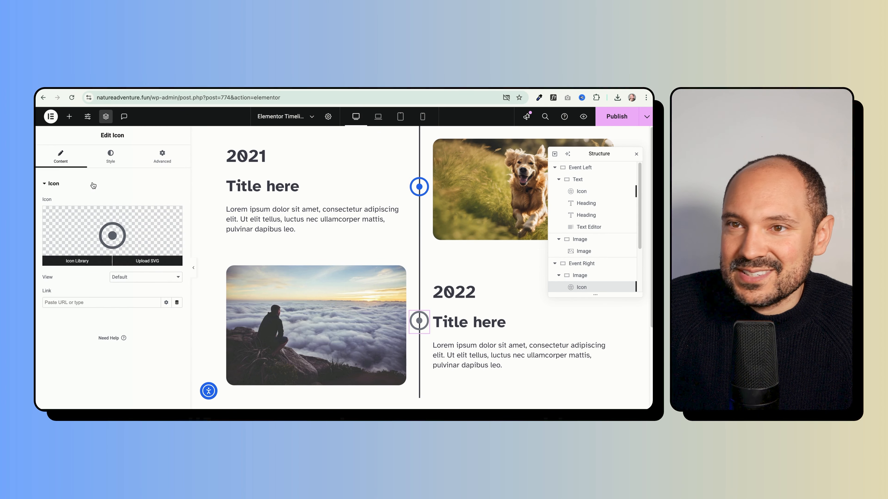
pyautogui.click(110, 156)
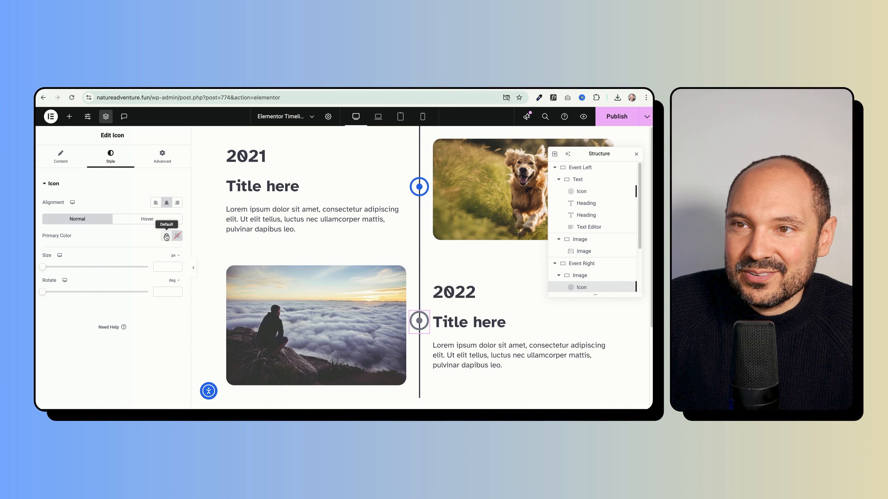
pyautogui.click(166, 237)
pyautogui.click(112, 274)
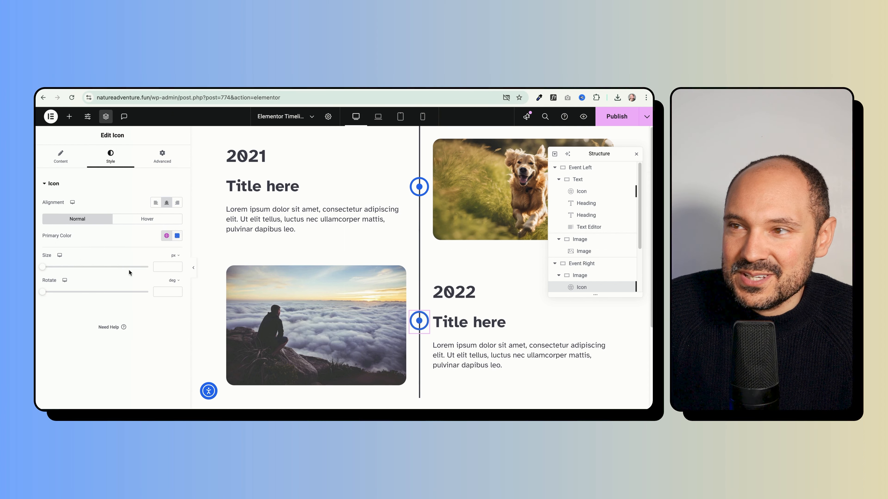
pyautogui.click(607, 118)
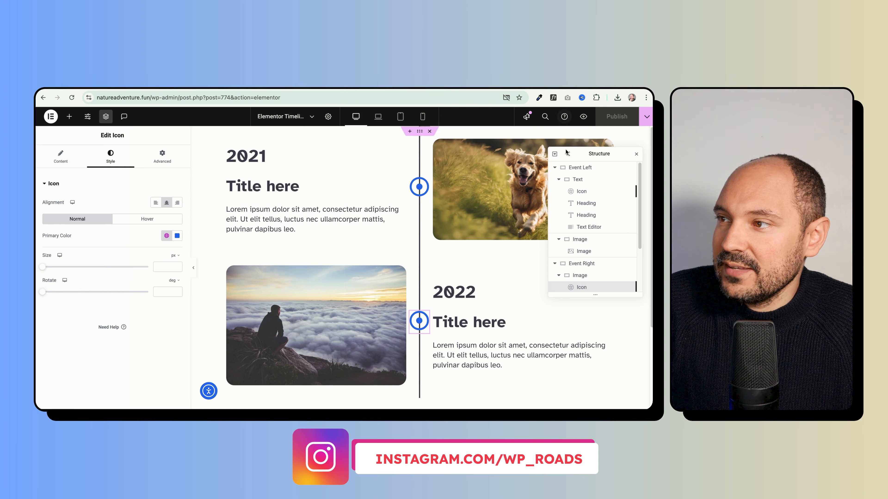
# - Duplicate the Event Left container and place the copy below Event Right in the page structure
pyautogui.click(558, 265)
pyautogui.click(555, 264)
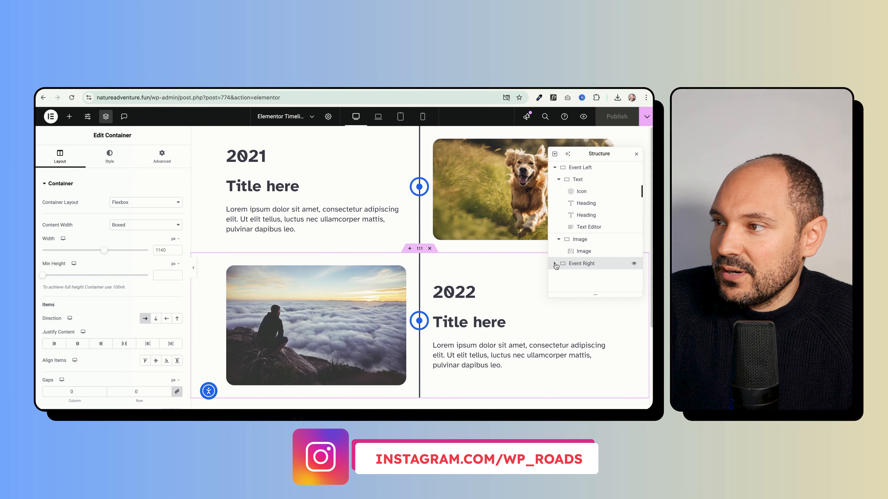
pyautogui.click(558, 179)
pyautogui.click(555, 168)
pyautogui.rightClick(569, 168)
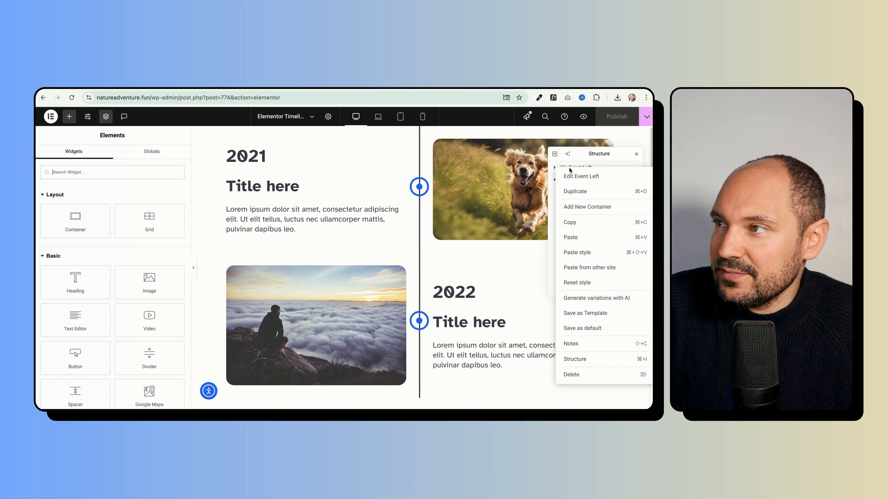
pyautogui.click(566, 186)
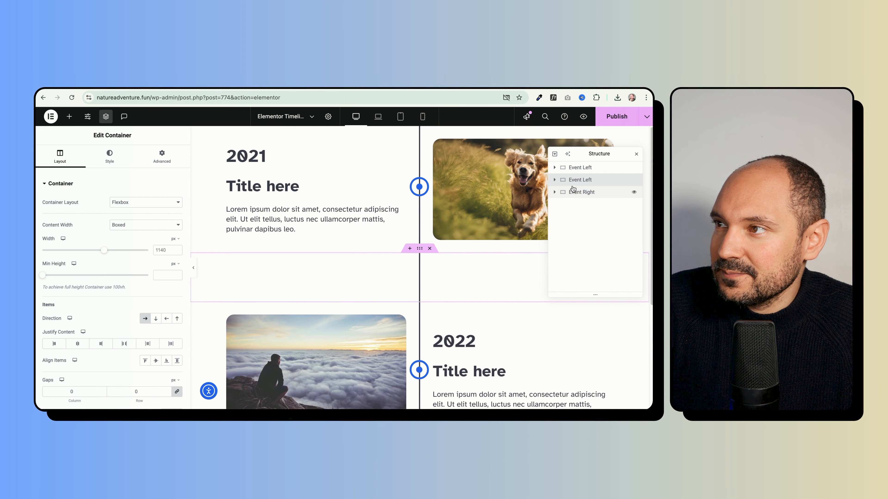
pyautogui.moveTo(565, 195); pyautogui.dragTo(567, 196)
# - Replace the duplicated Event Left's image with the woman in a sunlit field, change its year heading to 2023, and publish
pyautogui.scroll(-6, 332, 219)
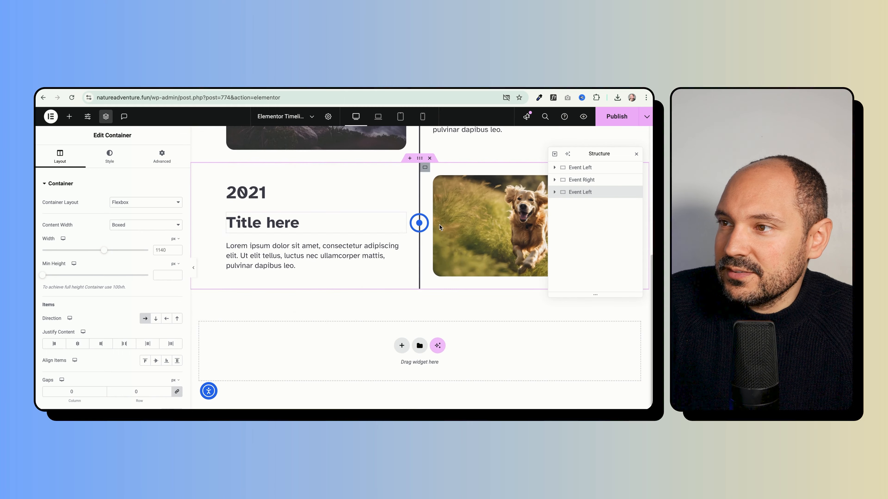
pyautogui.click(457, 222)
pyautogui.click(164, 245)
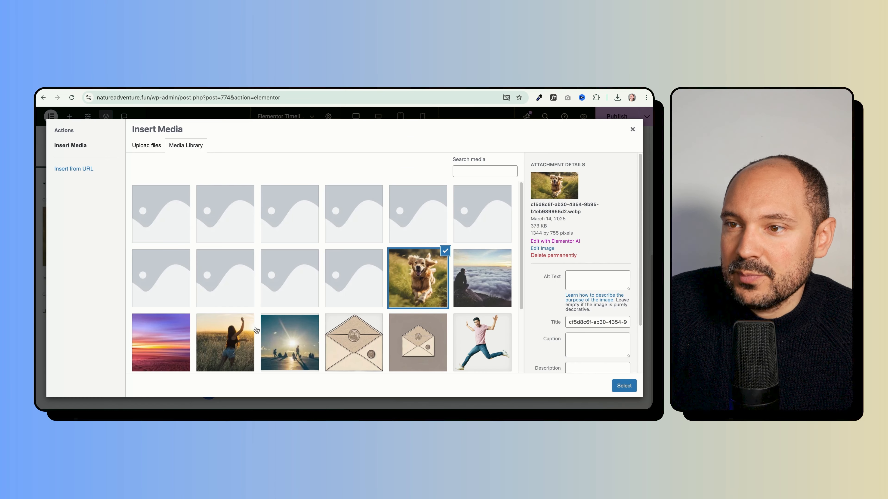
pyautogui.click(241, 334)
pyautogui.click(616, 386)
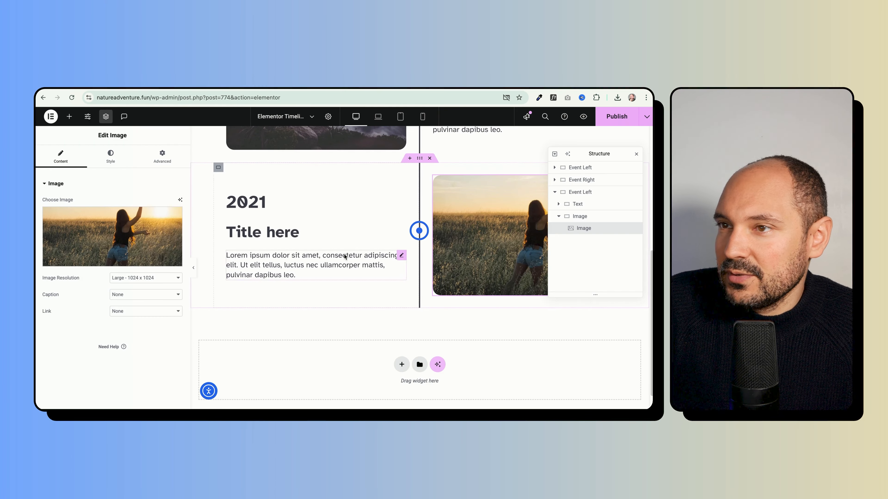
pyautogui.click(268, 203)
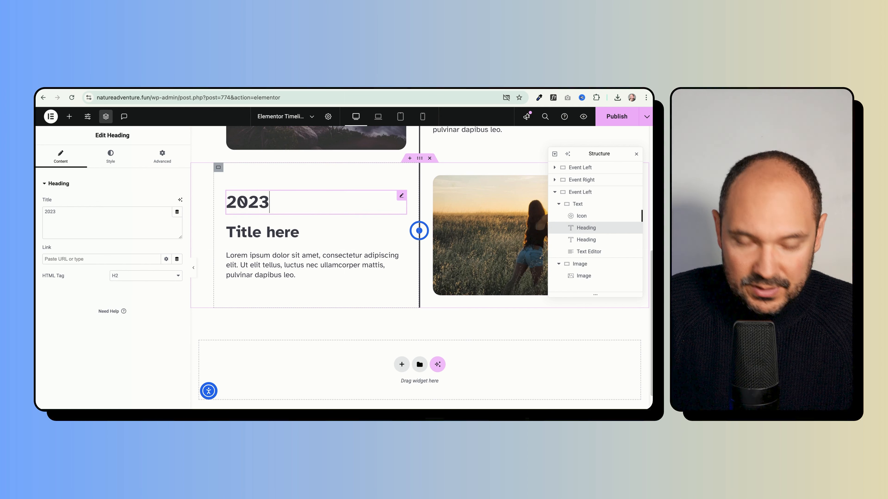
pyautogui.click(616, 117)
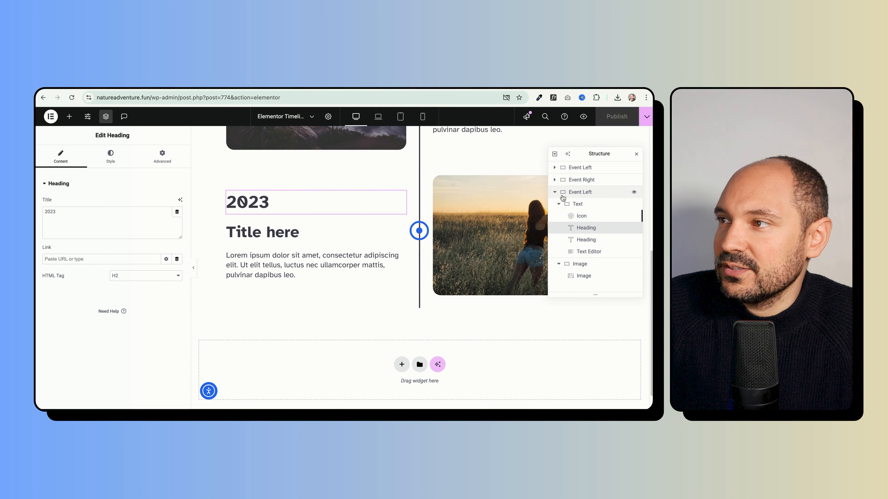
# - Duplicate the Event Right container and place the copy below the 2023 Event Left container
pyautogui.click(554, 193)
pyautogui.rightClick(569, 181)
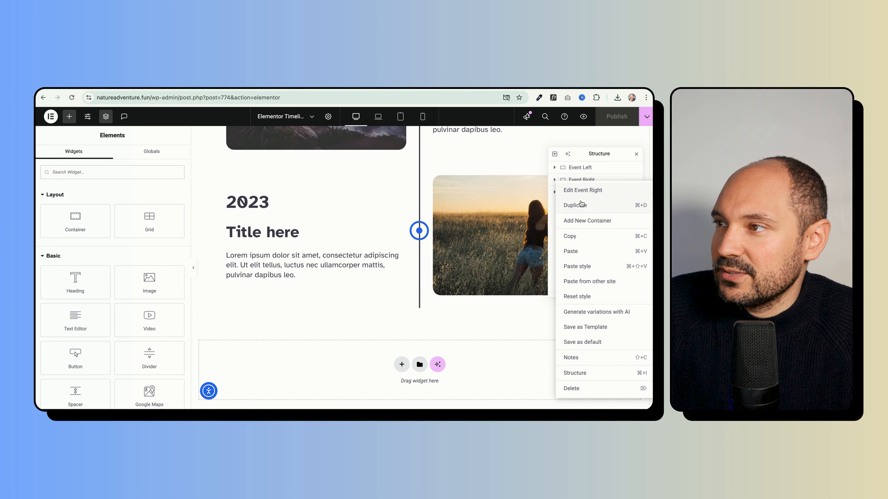
pyautogui.click(575, 205)
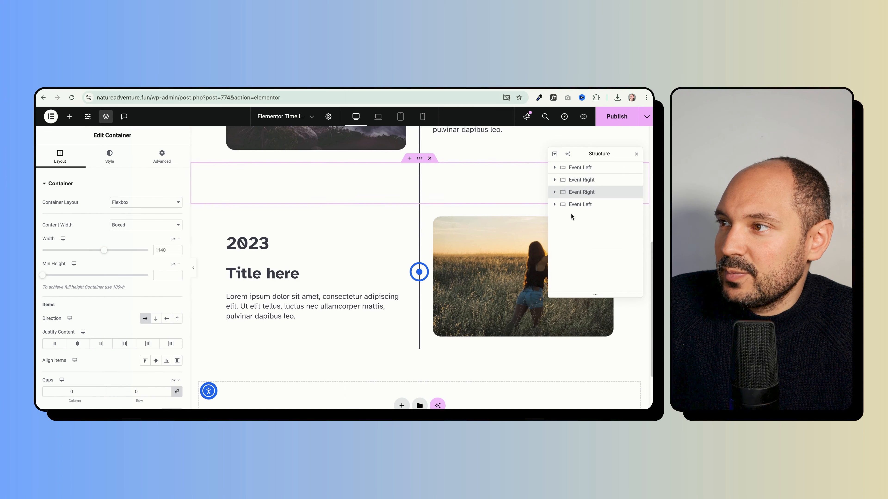
pyautogui.moveTo(570, 193); pyautogui.dragTo(563, 207)
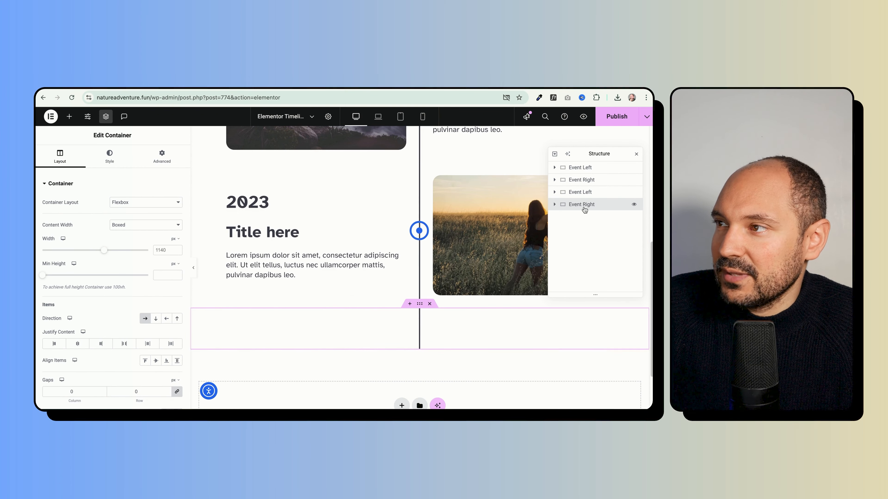
# - Change the lowest Event Right's year heading to 2024 and replace its image with the purple and orange beach sunset
pyautogui.scroll(-1, 470, 352)
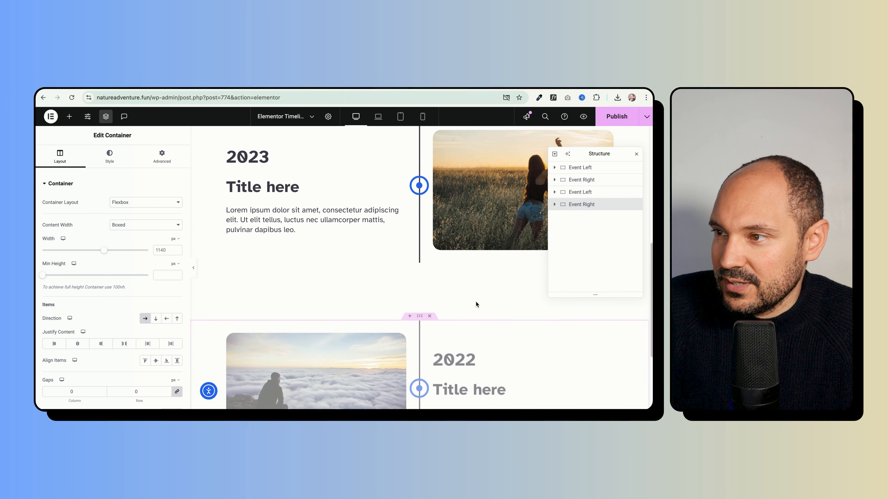
pyautogui.click(478, 309)
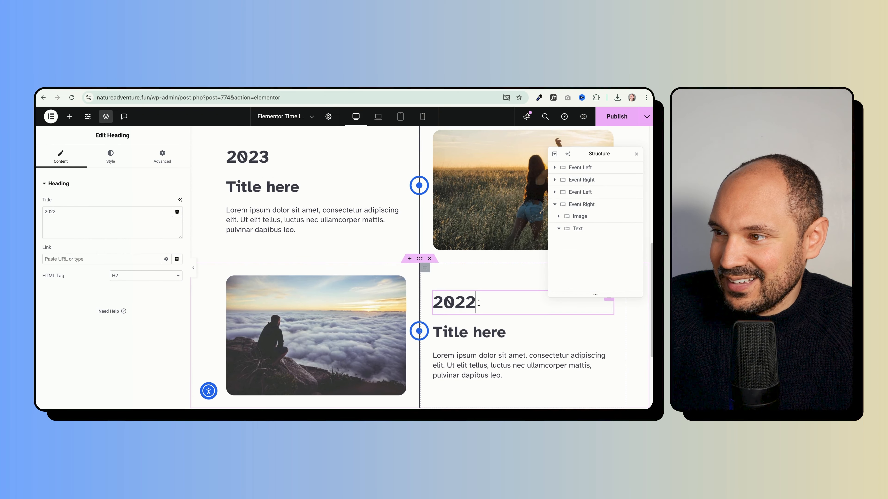
pyautogui.click(304, 332)
pyautogui.click(117, 227)
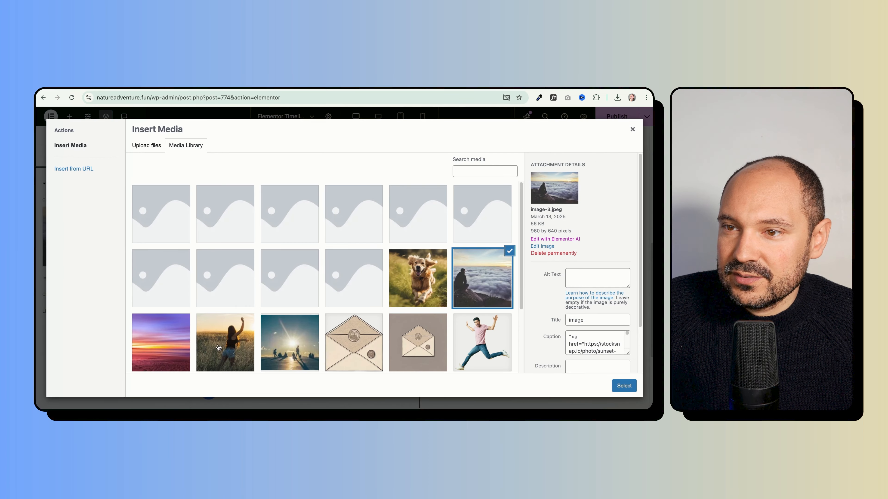
pyautogui.click(176, 344)
pyautogui.click(624, 385)
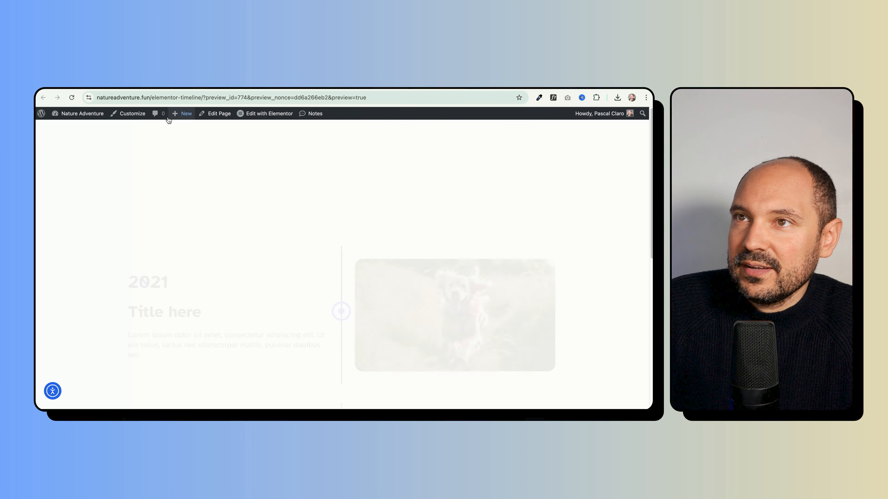
# - Review the previewed timeline page from the 2021 event to the 2024 event, checking the fade-in animations and the centre line
pyautogui.scroll(-8, 82, 224)
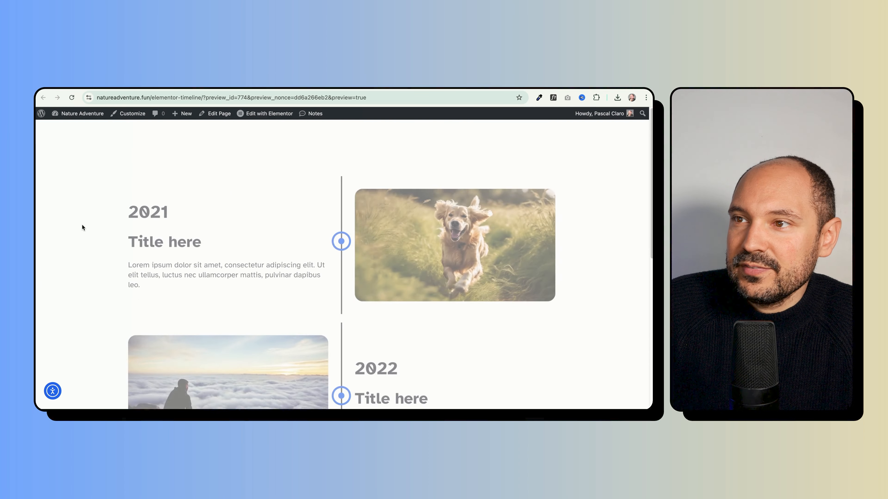
pyautogui.scroll(-5, 71, 216)
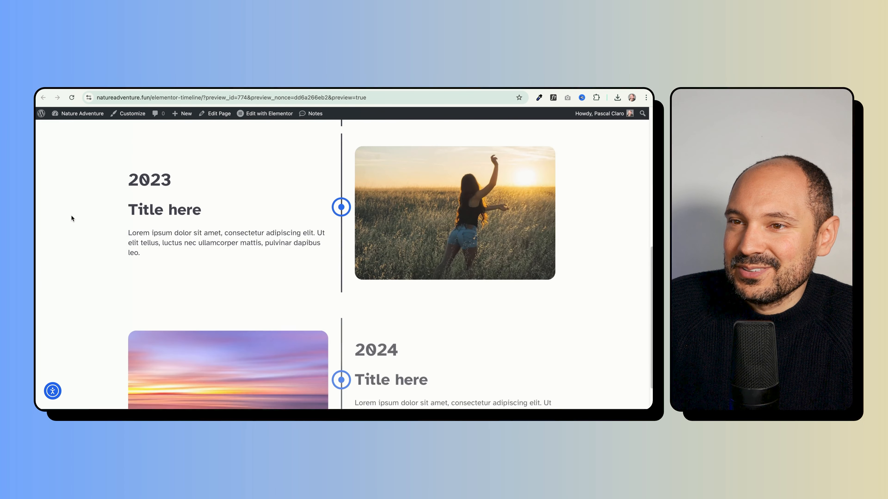
pyautogui.scroll(8, 71, 216)
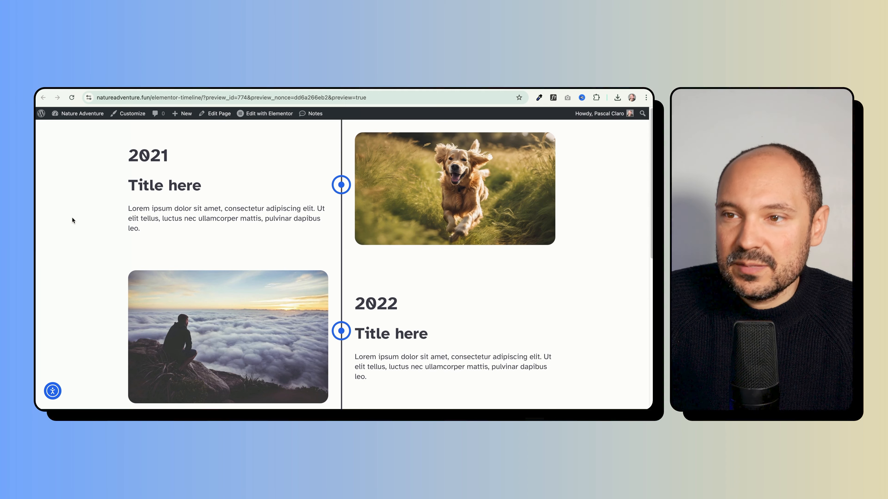
pyautogui.scroll(-8, 217, 264)
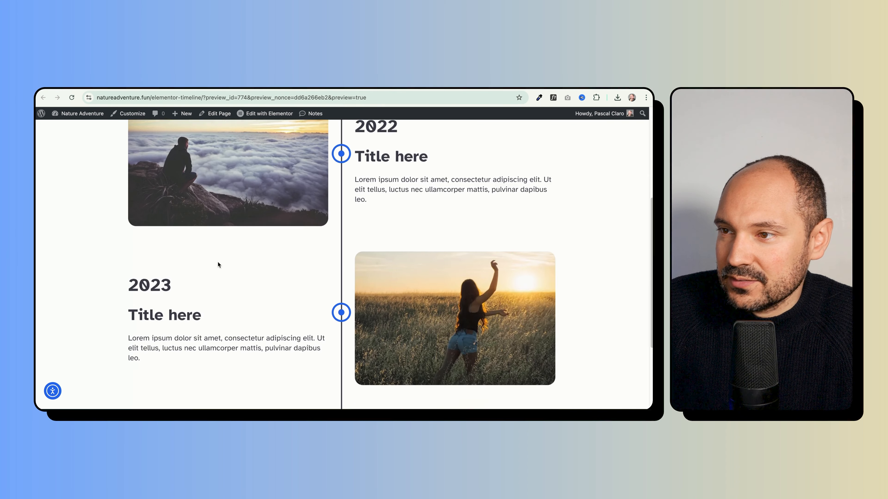
pyautogui.scroll(9, 217, 265)
pyautogui.scroll(-1, 217, 265)
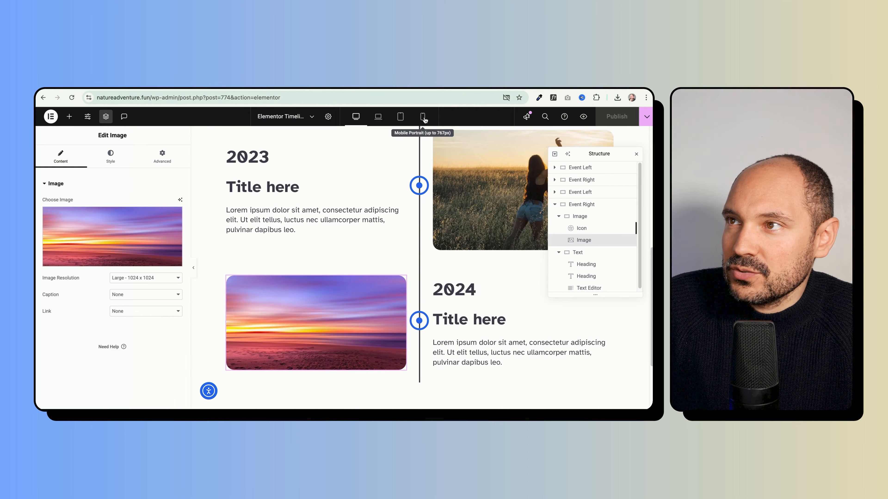
# - Switch to the mobile portrait view and examine the order of text, images and icons across all four events
pyautogui.click(422, 117)
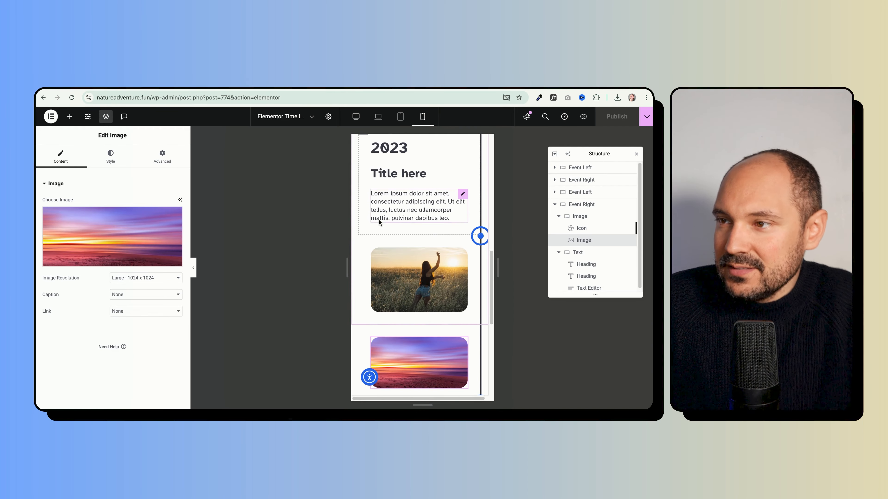
pyautogui.scroll(-7, 379, 223)
pyautogui.scroll(15, 379, 222)
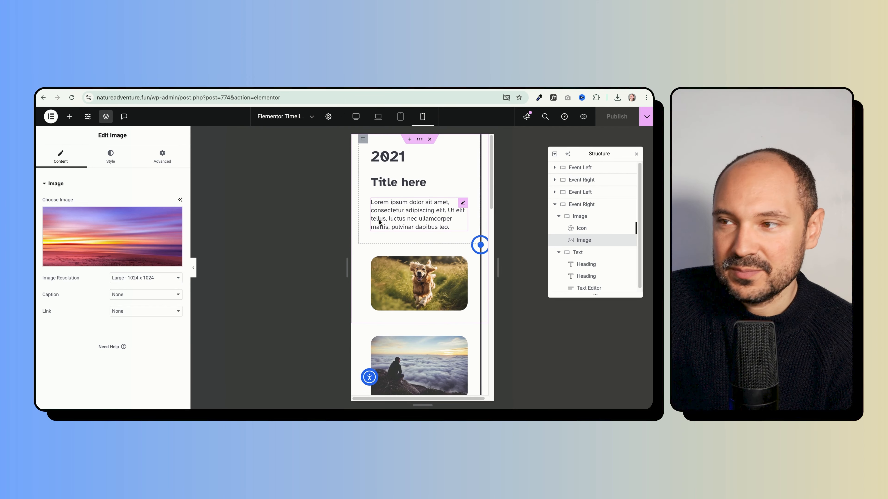
pyautogui.scroll(-5, 379, 222)
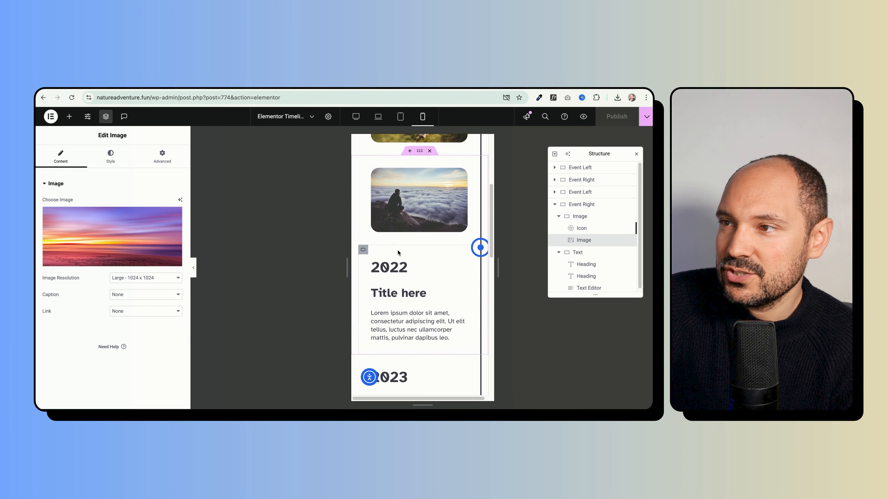
pyautogui.scroll(-8, 398, 250)
pyautogui.scroll(-3, 398, 250)
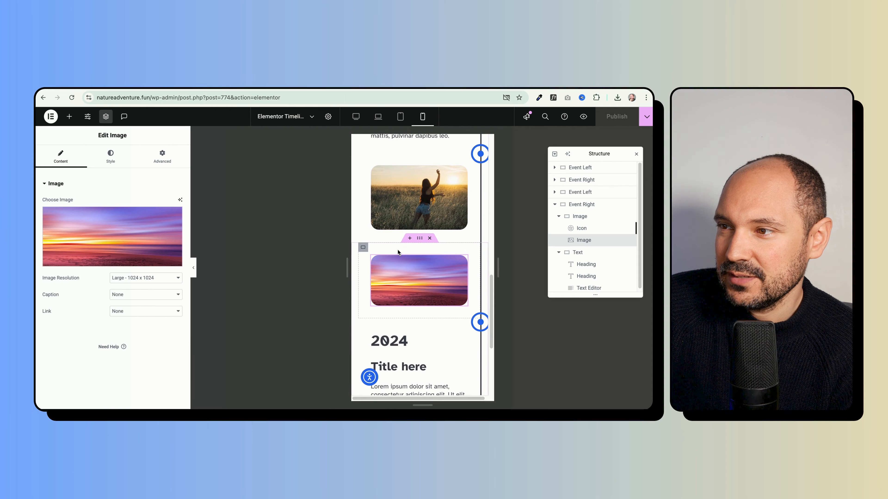
pyautogui.scroll(15, 398, 250)
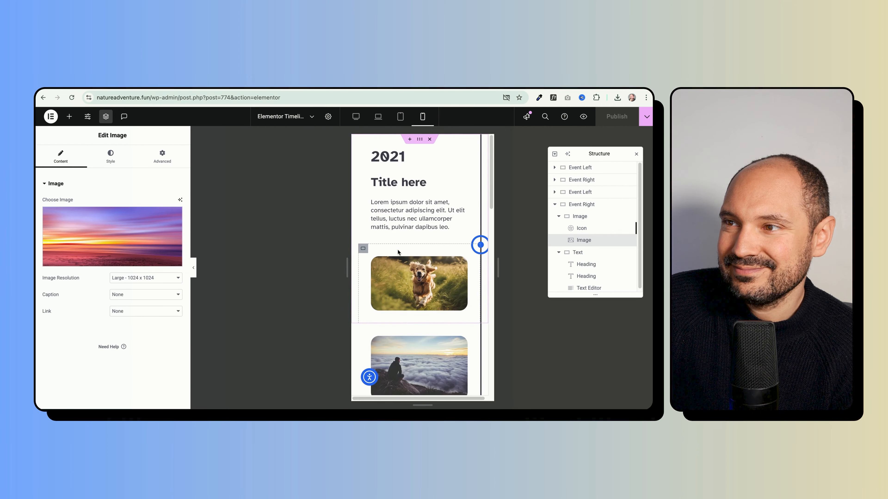
pyautogui.scroll(-3, 423, 297)
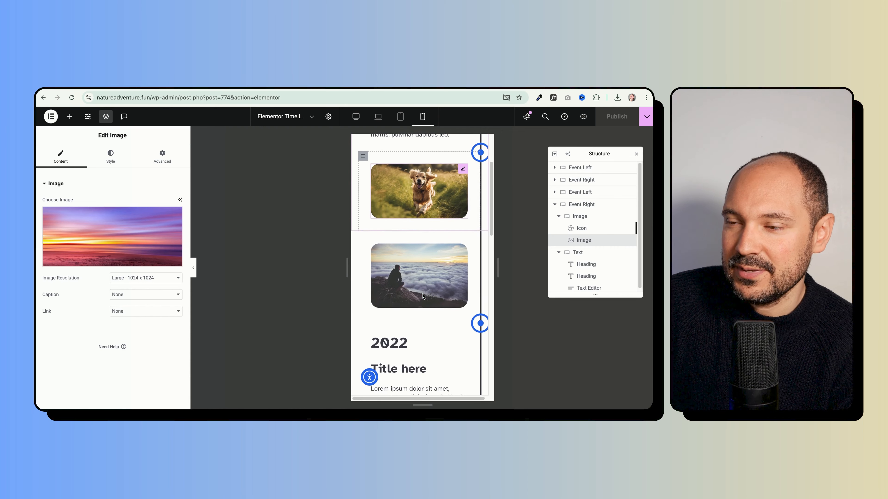
pyautogui.scroll(-8, 423, 297)
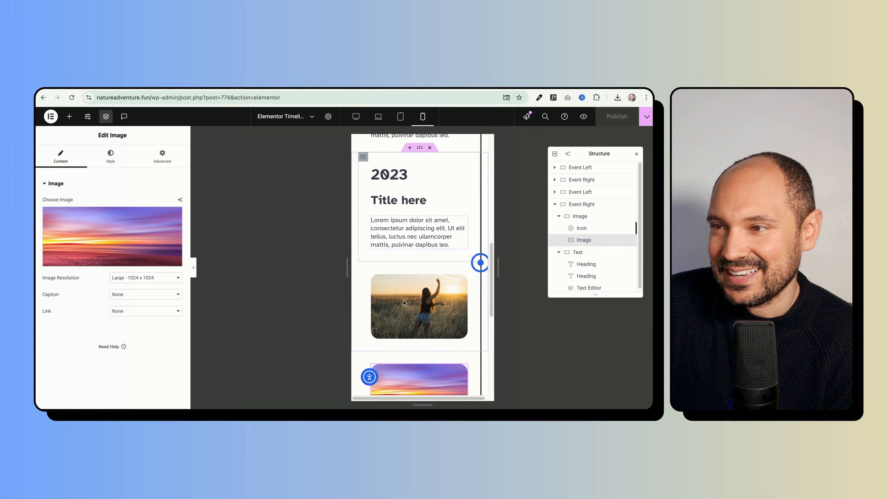
pyautogui.scroll(-4, 404, 301)
pyautogui.scroll(20, 443, 246)
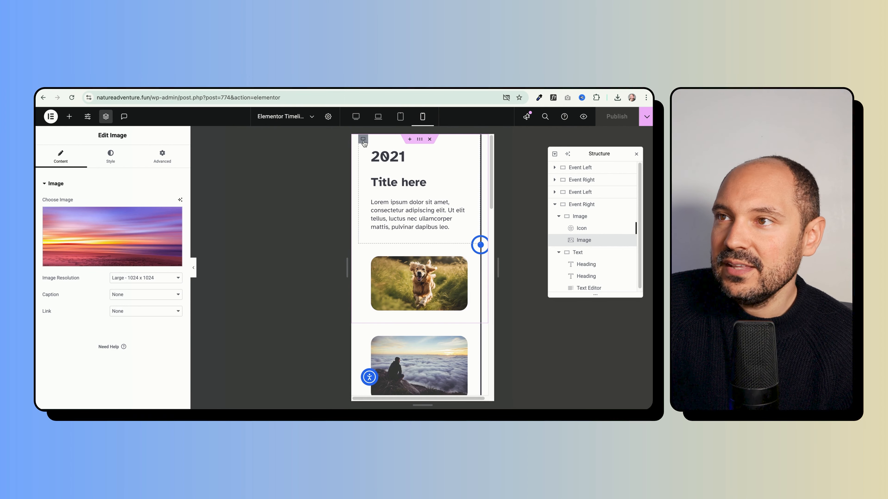
# - Try the End order on the 2021 event's text container for mobile, and reset that order
pyautogui.click(364, 141)
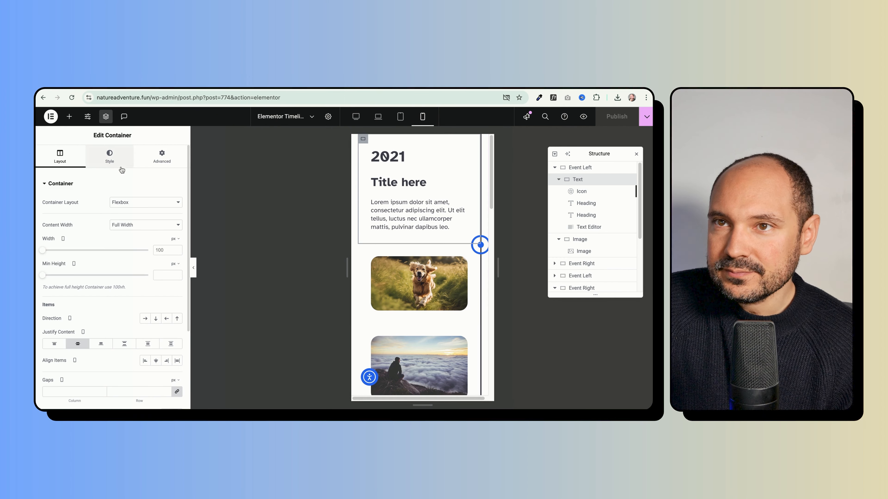
pyautogui.click(155, 163)
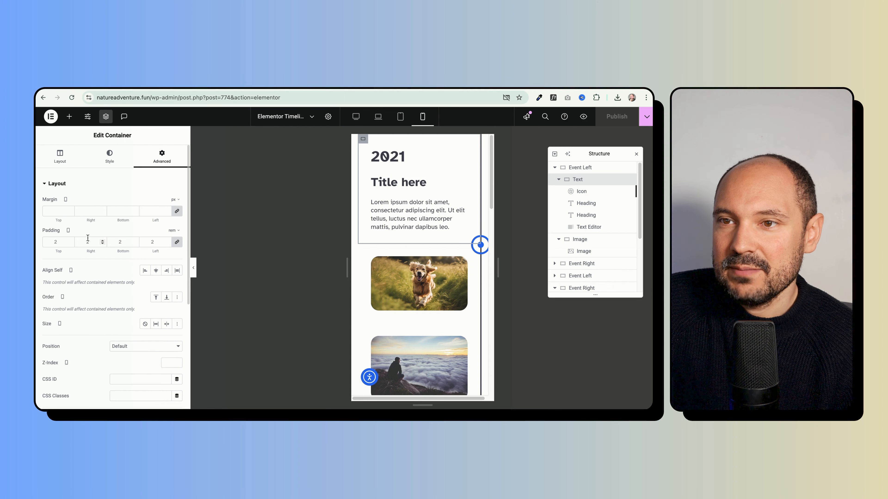
pyautogui.click(167, 298)
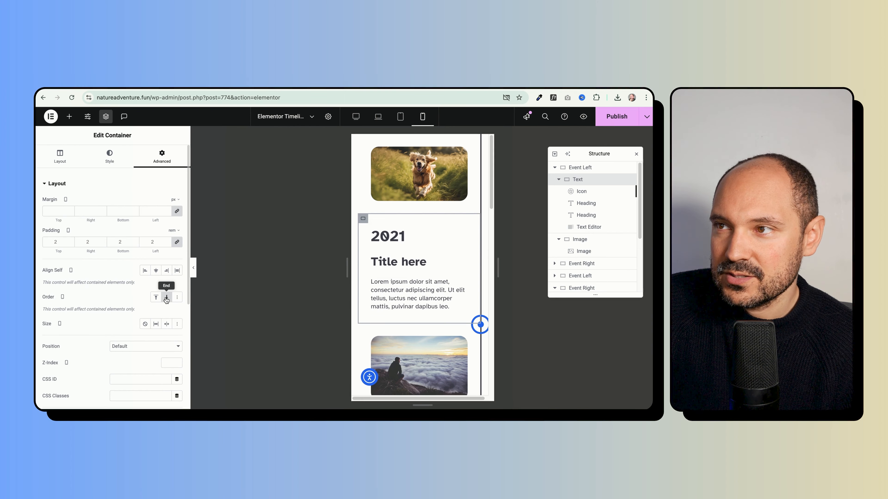
pyautogui.scroll(-4, 415, 279)
pyautogui.scroll(4, 415, 279)
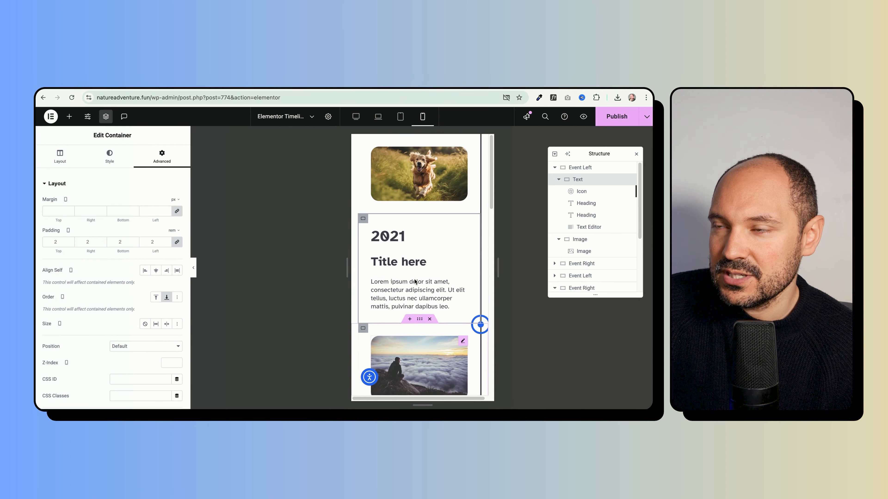
pyautogui.click(177, 297)
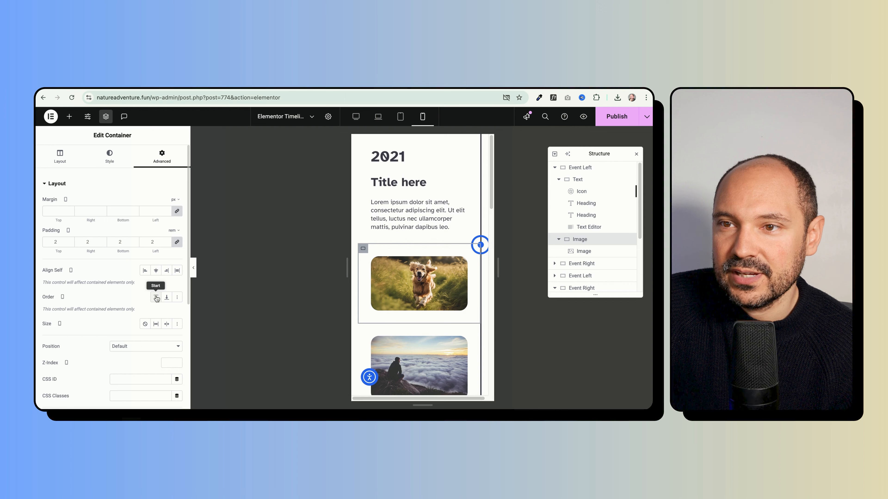
# - Set the mobile order of the 2021 event's image container to Start
pyautogui.click(156, 297)
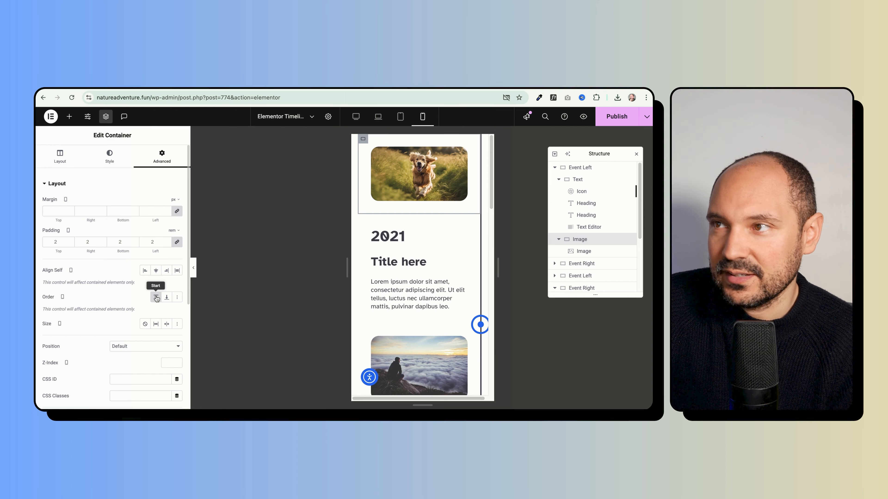
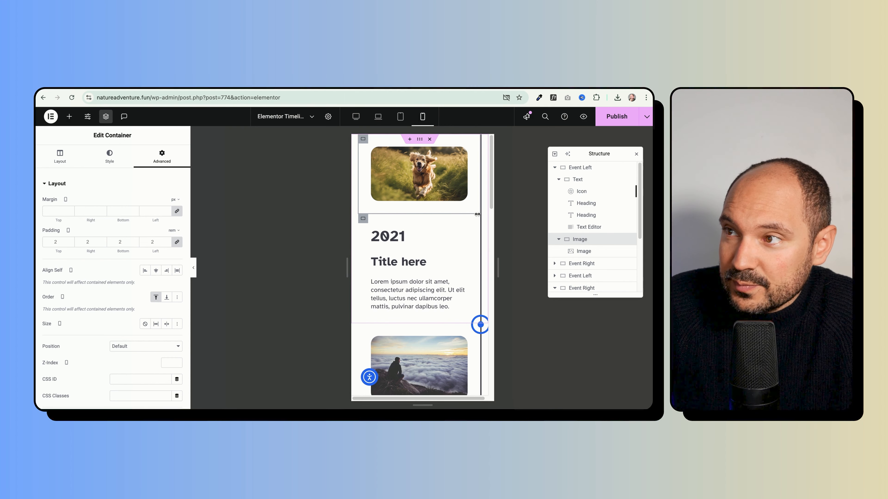
# - Set the vertical offset of the 2021 event's dot icon to 0% for mobile
pyautogui.click(479, 323)
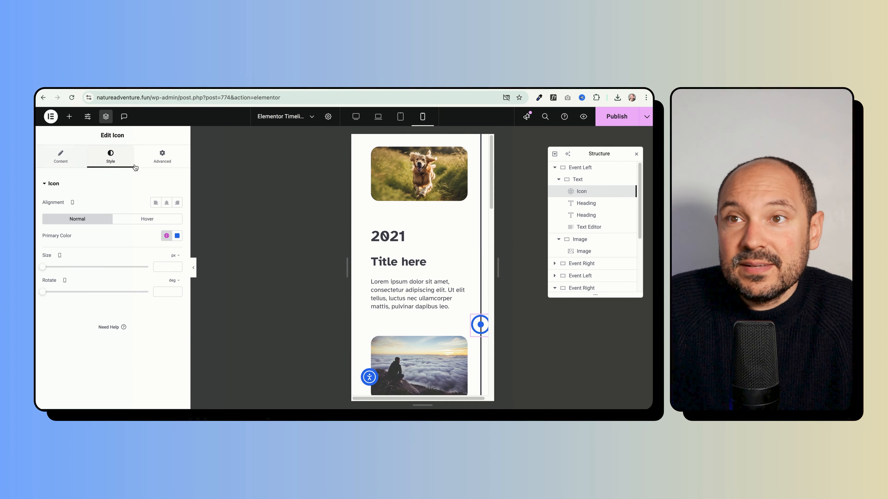
pyautogui.click(162, 160)
pyautogui.scroll(-6, 95, 256)
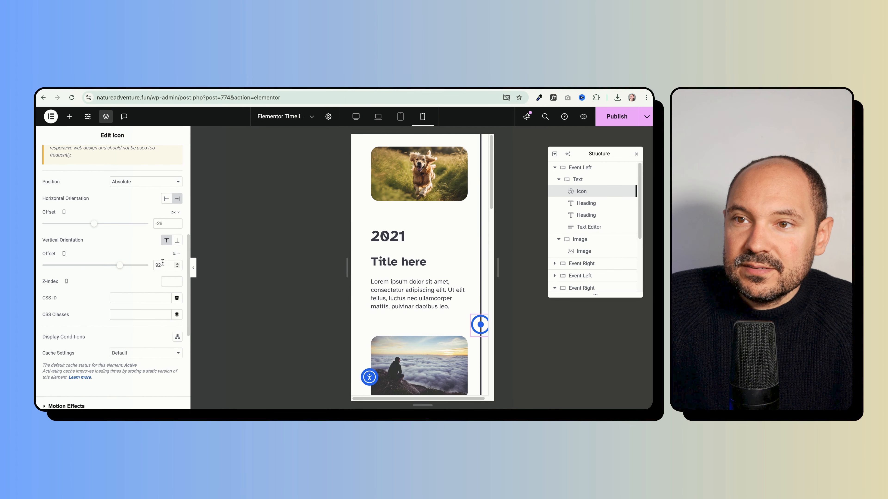
pyautogui.moveTo(164, 266); pyautogui.dragTo(146, 268)
pyautogui.write('0')
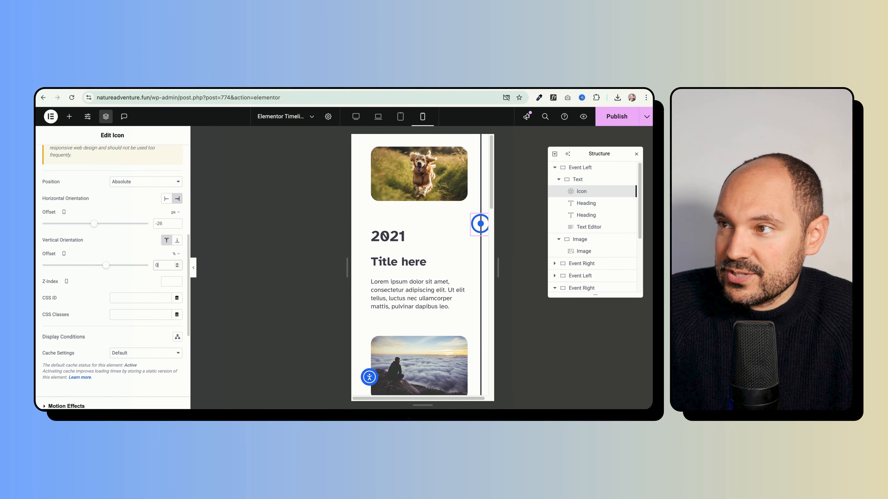
pyautogui.click(264, 271)
# - Set the mobile order of the 2023 event's image container to Start
pyautogui.scroll(-10, 409, 261)
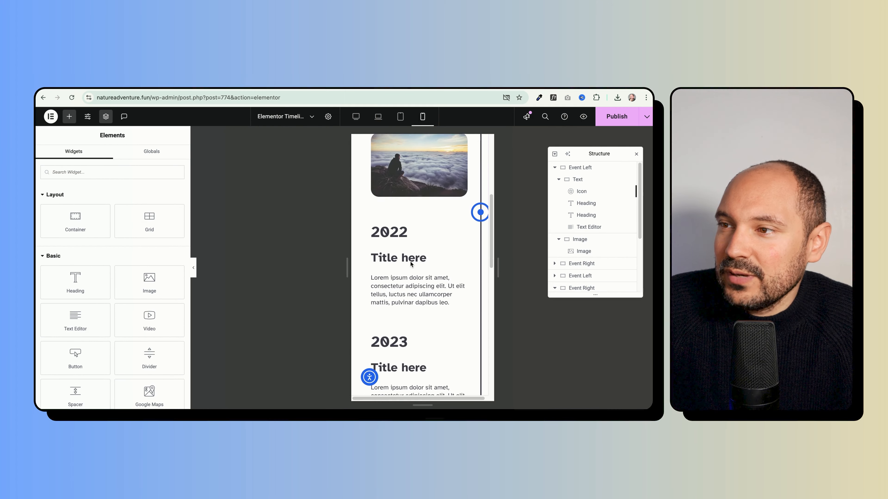
pyautogui.scroll(5, 371, 223)
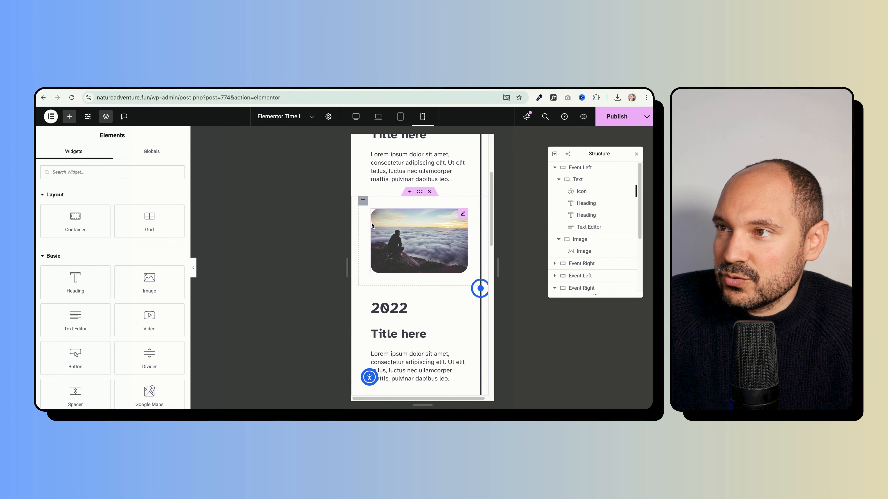
pyautogui.scroll(-5, 372, 223)
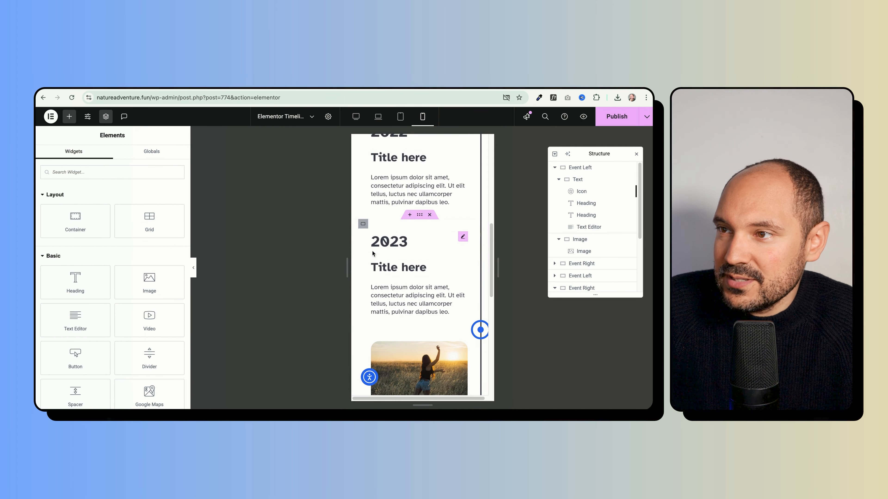
pyautogui.click(364, 225)
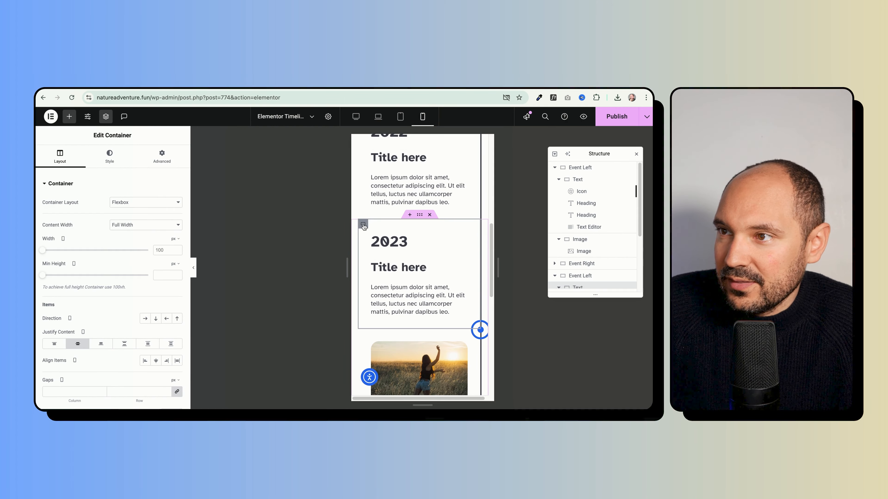
pyautogui.click(419, 216)
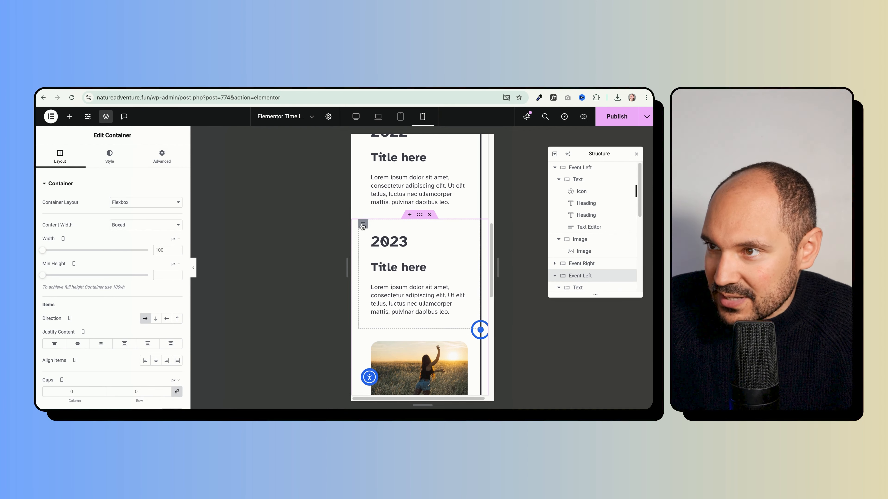
pyautogui.click(362, 227)
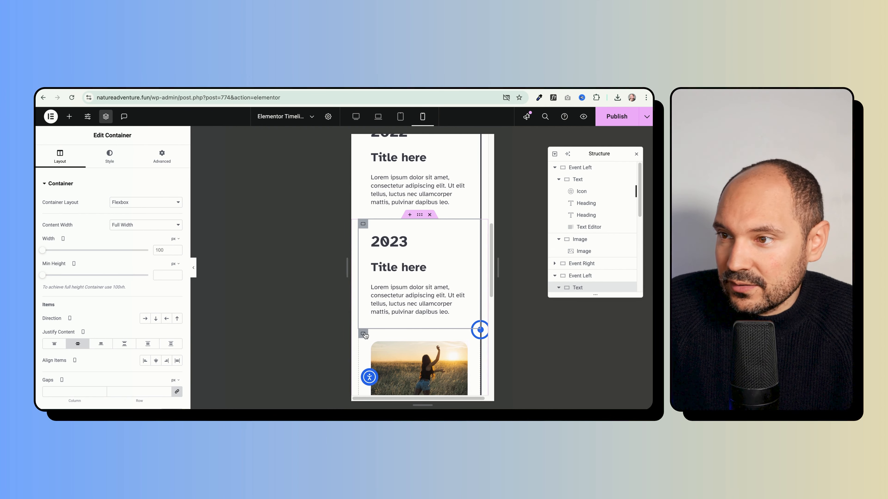
pyautogui.click(363, 335)
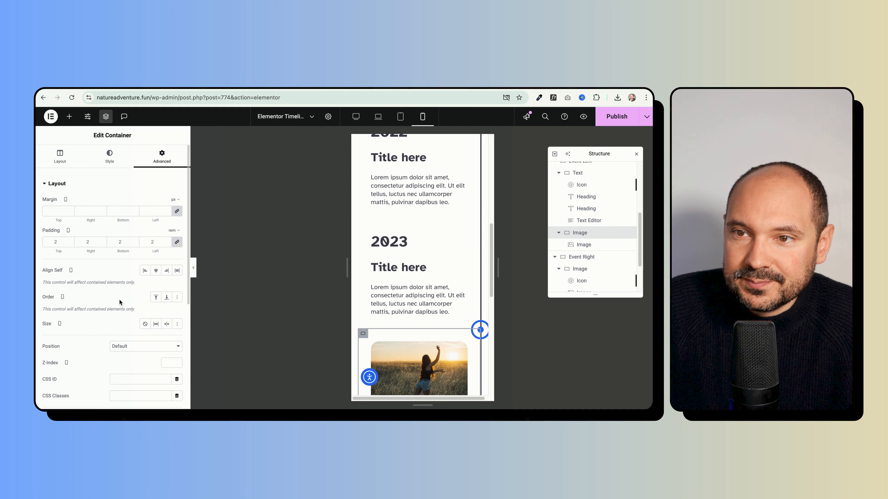
pyautogui.scroll(-4, 107, 300)
pyautogui.scroll(3, 106, 300)
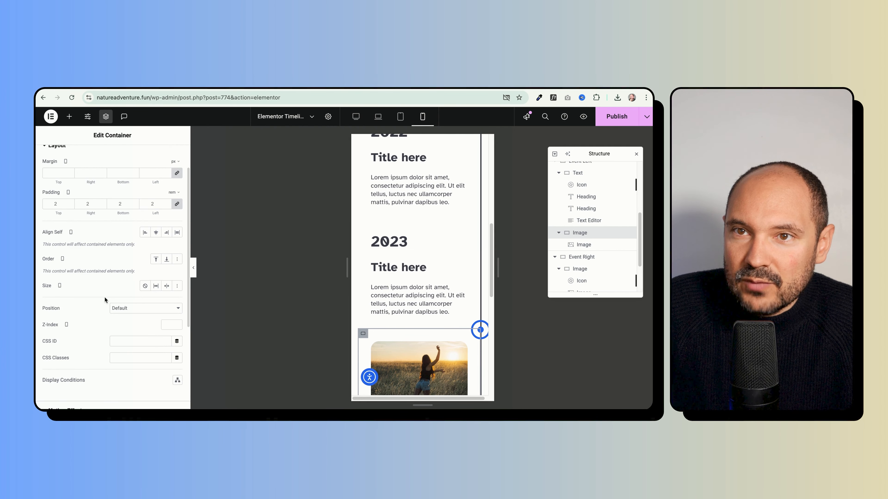
pyautogui.click(156, 259)
# - Set the vertical offset of the 2023 event's dot icon to 0% for mobile
pyautogui.scroll(6, 442, 289)
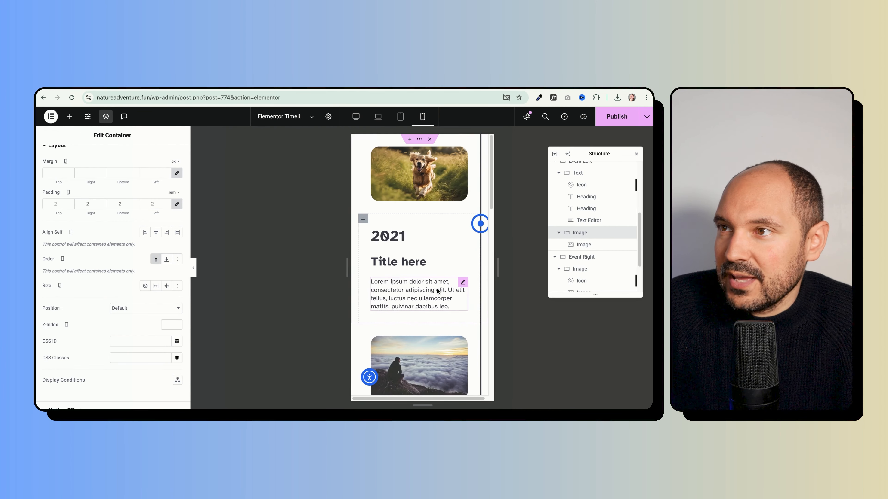
pyautogui.scroll(-5, 433, 291)
pyautogui.scroll(-10, 434, 292)
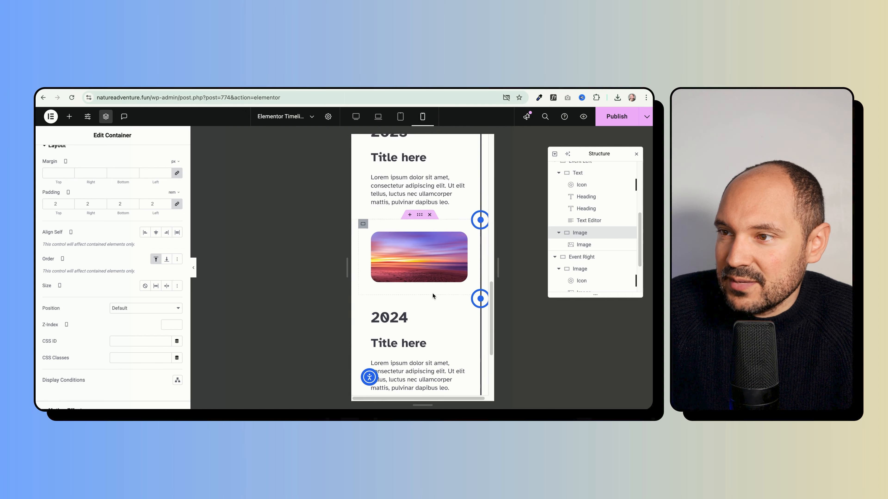
pyautogui.scroll(8, 419, 245)
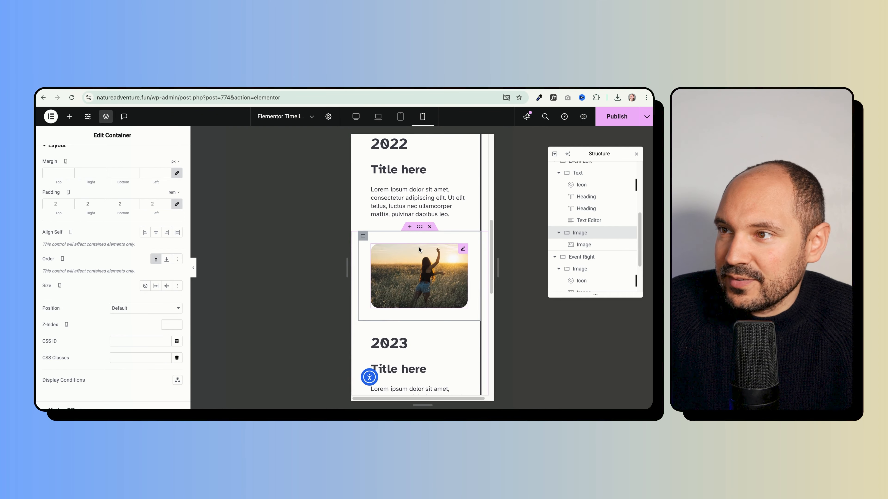
pyautogui.scroll(-2, 430, 280)
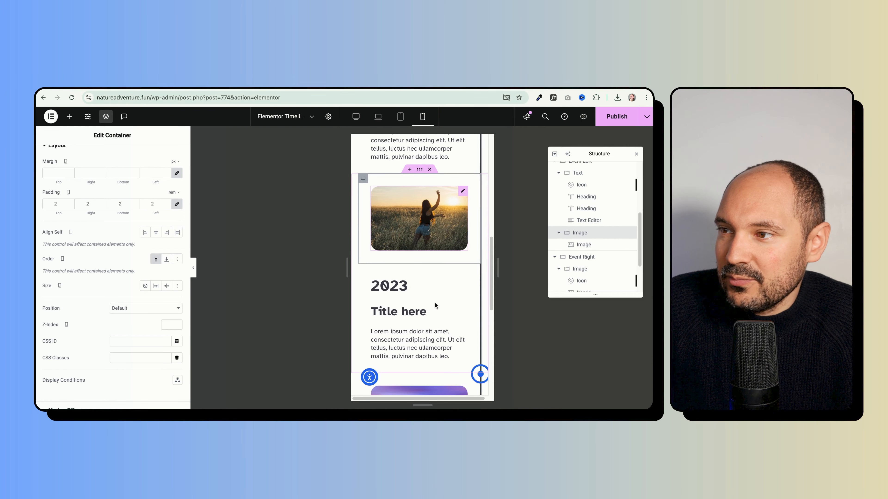
pyautogui.click(480, 372)
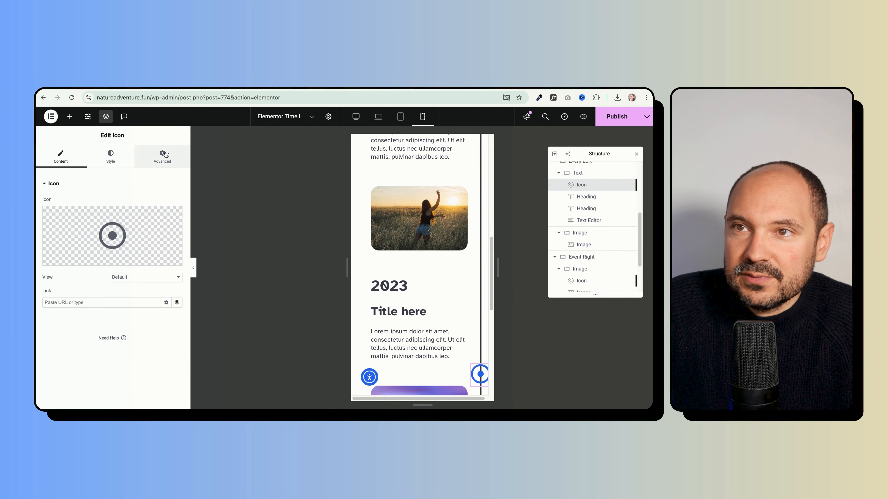
pyautogui.scroll(-6, 147, 296)
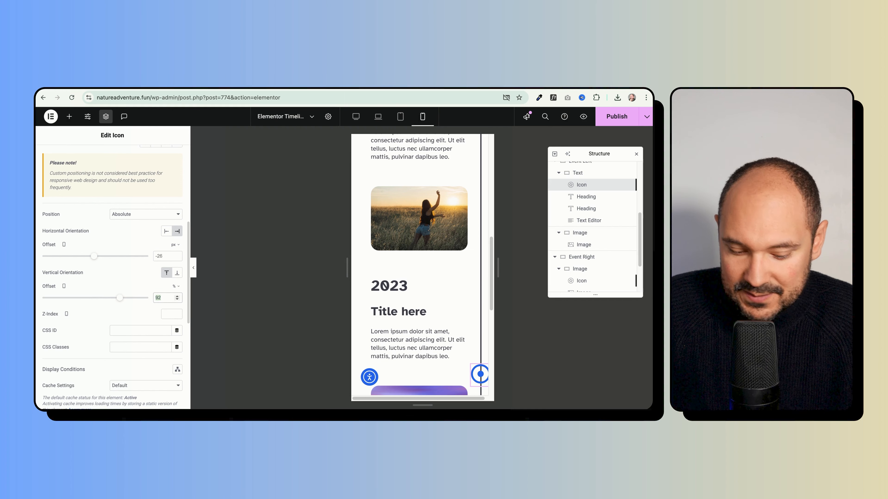
pyautogui.write('0')
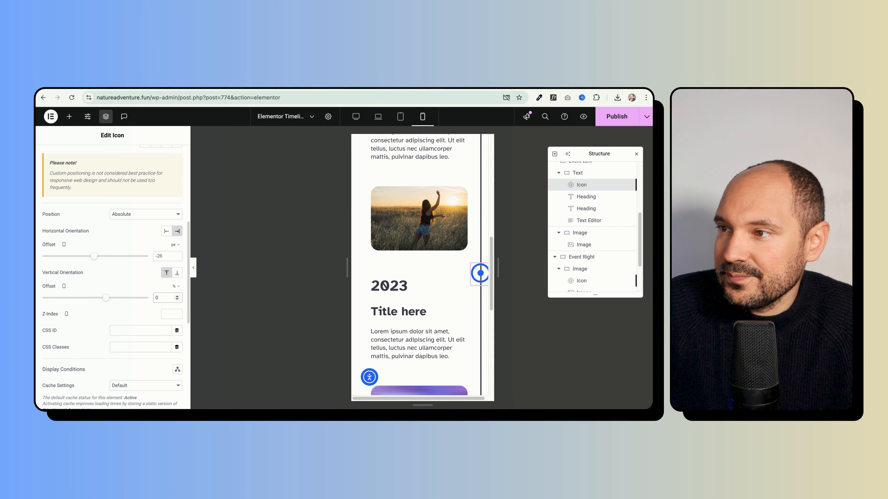
# - Compare the vertical timeline in desktop and mobile portrait views with the editing panels hidden, checking image order and dot positions
pyautogui.click(355, 118)
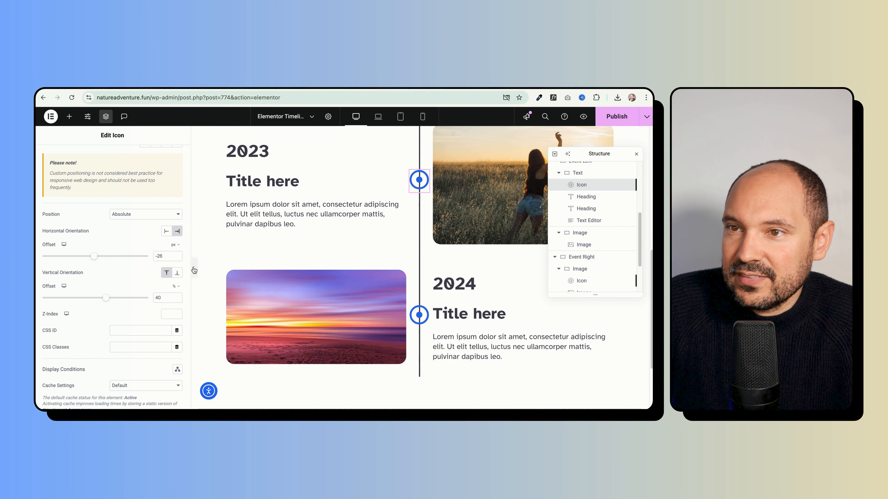
pyautogui.click(192, 268)
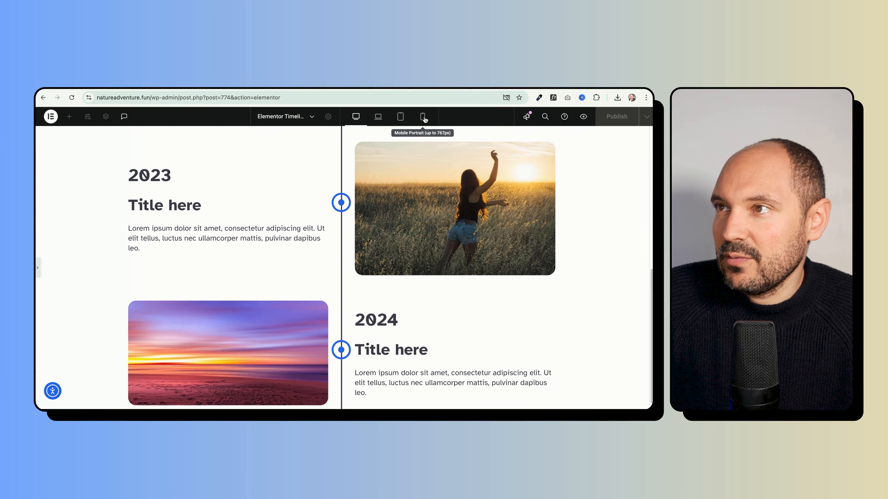
pyautogui.click(423, 116)
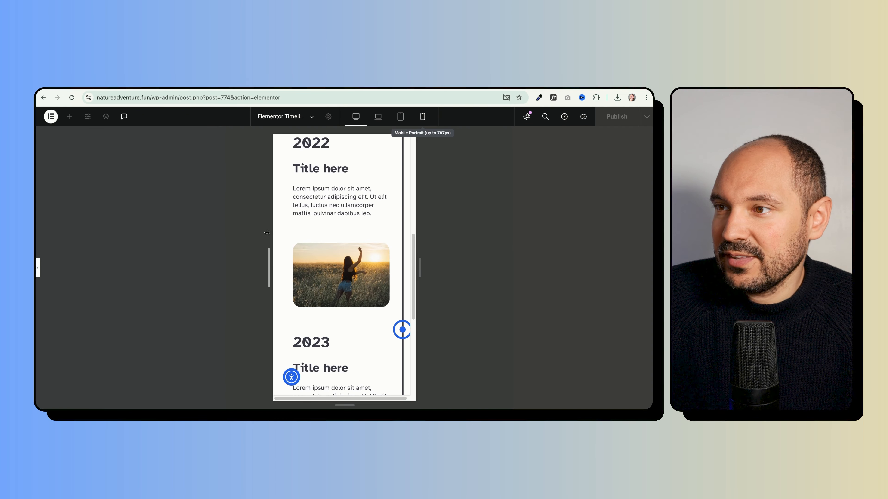
pyautogui.scroll(5, 384, 226)
pyautogui.scroll(-3, 387, 238)
pyautogui.scroll(5, 363, 232)
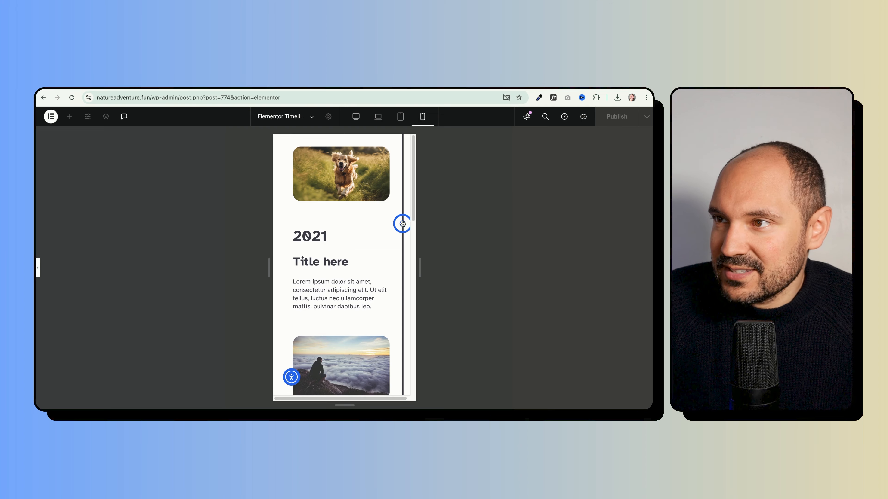
pyautogui.scroll(-5, 350, 226)
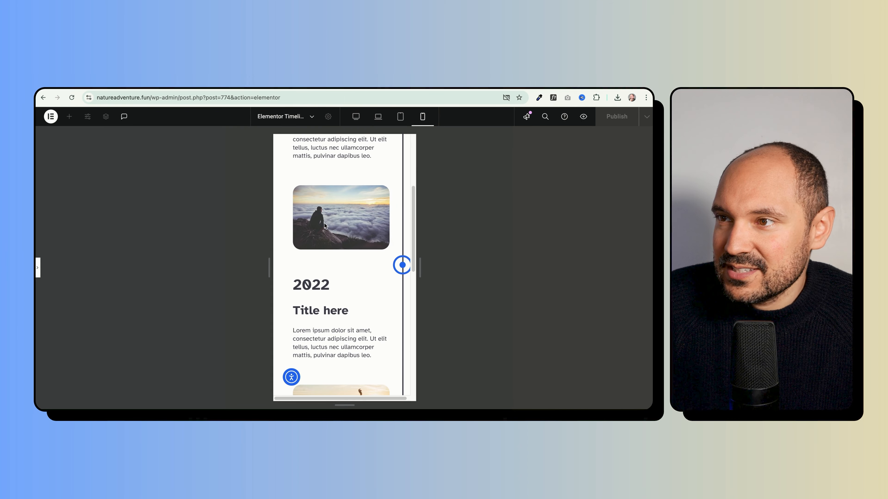
pyautogui.scroll(-10, 324, 226)
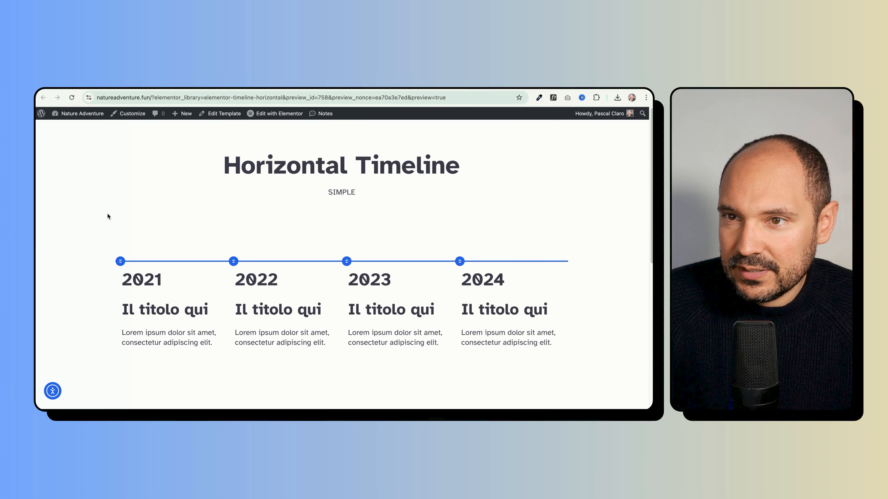
# - Switch to the horizontal timeline preview page and examine its simple and advanced versions
pyautogui.scroll(-1, 108, 215)
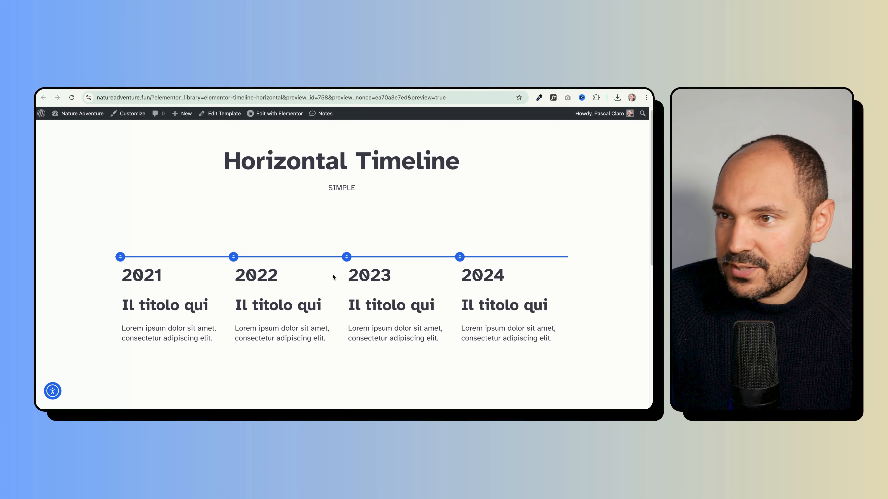
pyautogui.scroll(-6, 105, 283)
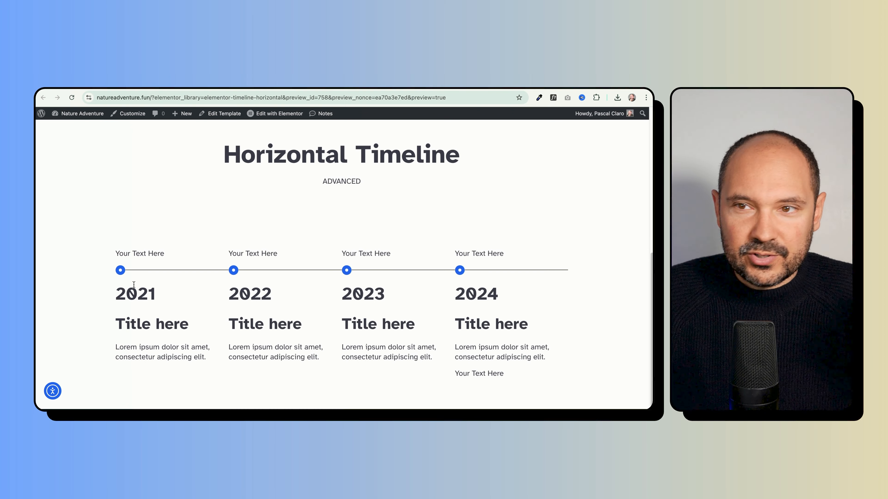
pyautogui.scroll(4, 255, 245)
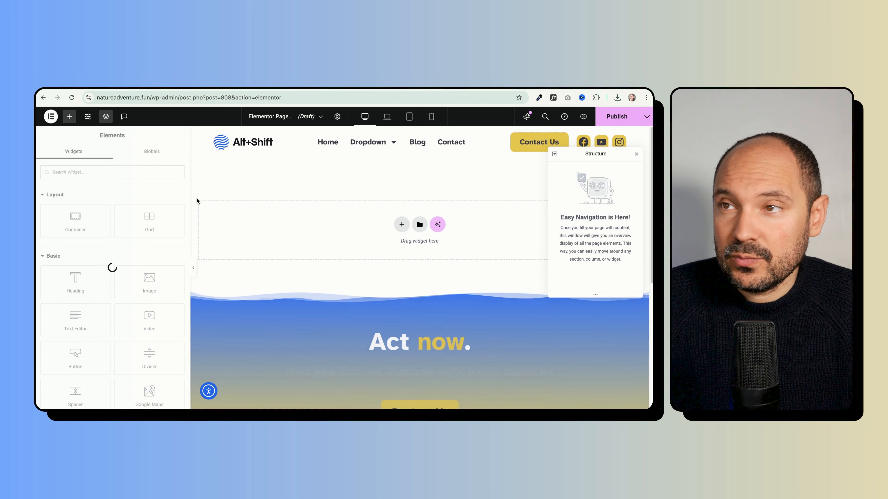
# - Set the new draft page's title to "Elementor Timeline Horizontal" in its page settings
pyautogui.click(337, 117)
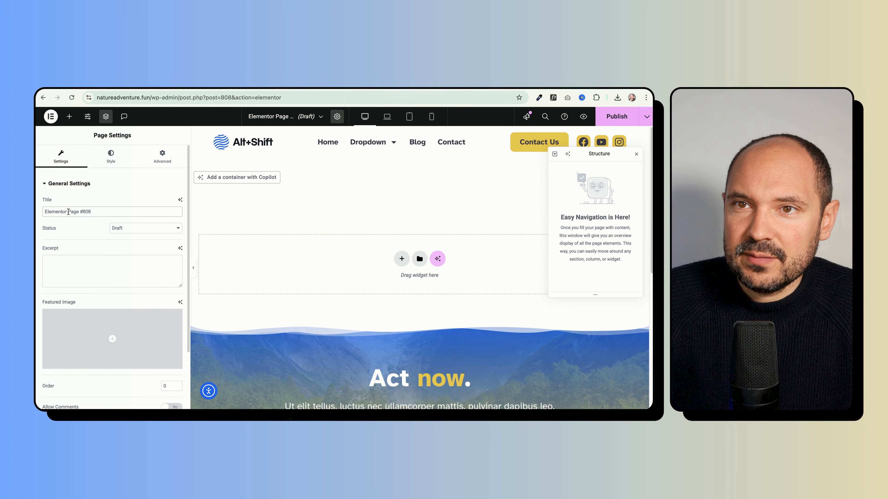
pyautogui.moveTo(69, 211); pyautogui.dragTo(138, 215)
pyautogui.write('Timeline')
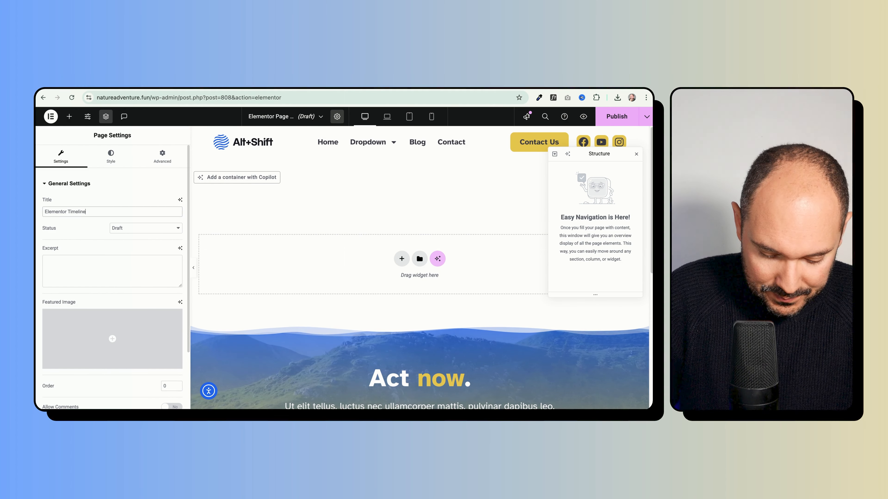
pyautogui.write(' Horizontal')
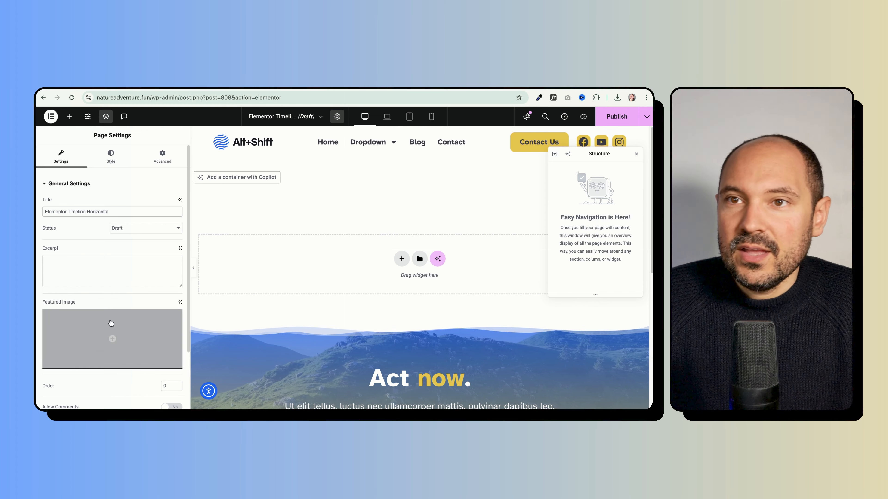
# - Change the new page's layout to the blank canvas without the site header and footer
pyautogui.scroll(-2, 110, 323)
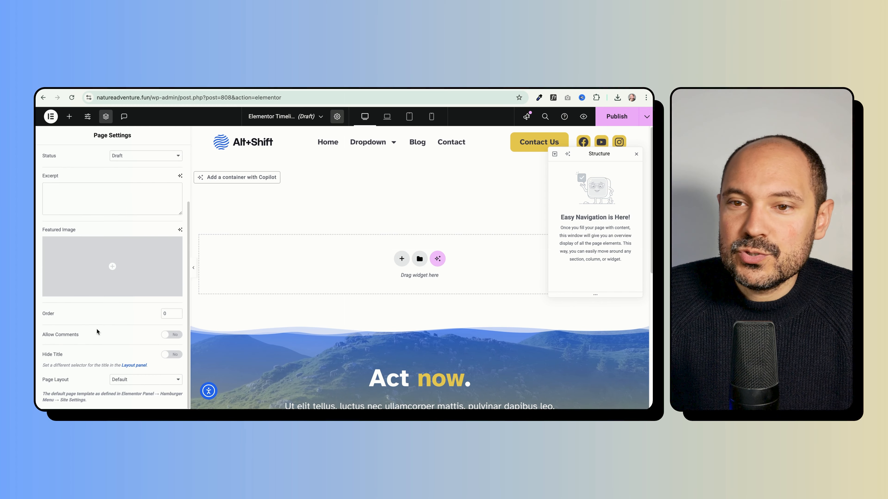
pyautogui.click(140, 380)
pyautogui.click(152, 390)
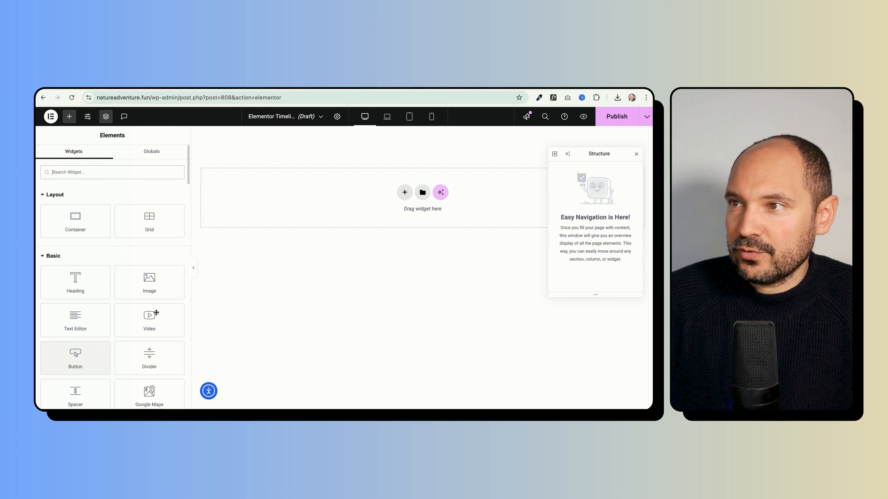
# - Add a grid container with two columns and one row to the empty page
pyautogui.click(404, 193)
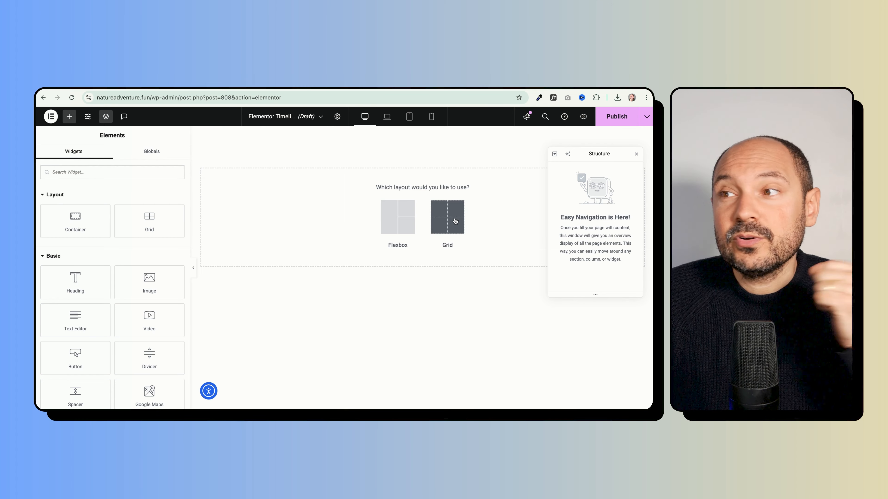
pyautogui.click(450, 223)
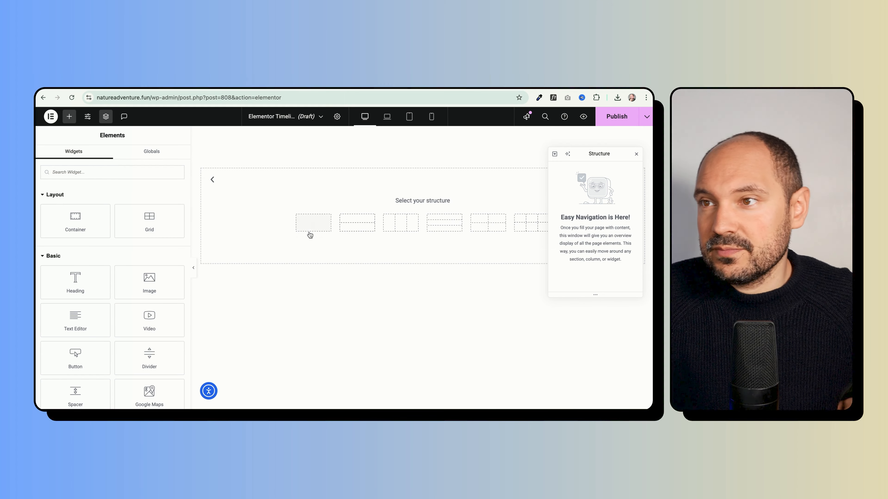
pyautogui.click(313, 227)
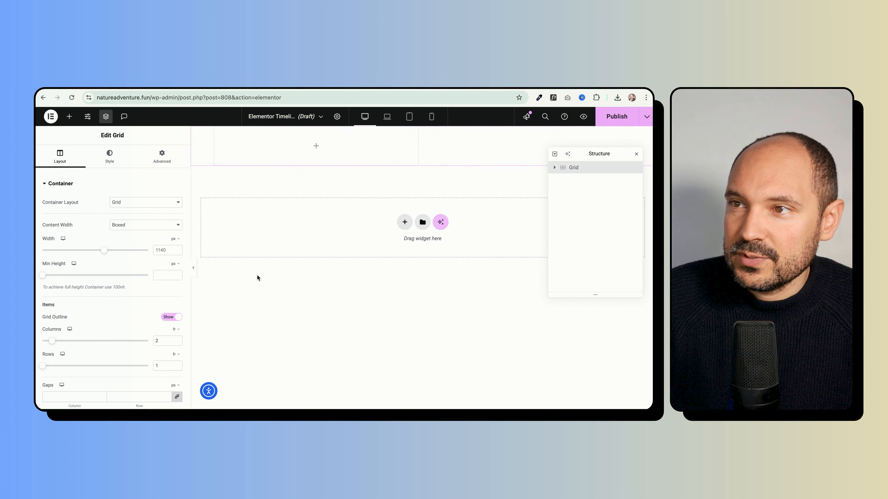
pyautogui.scroll(-3, 108, 272)
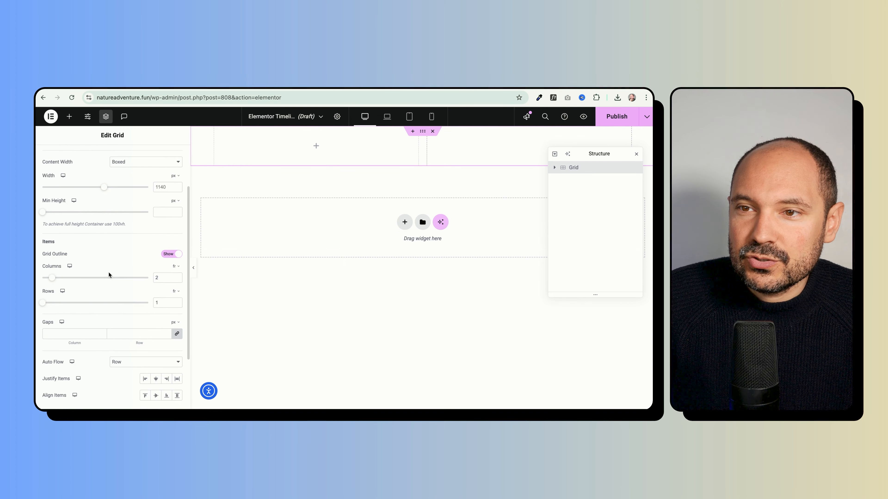
# - Set the grid container to 4 columns
pyautogui.click(178, 277)
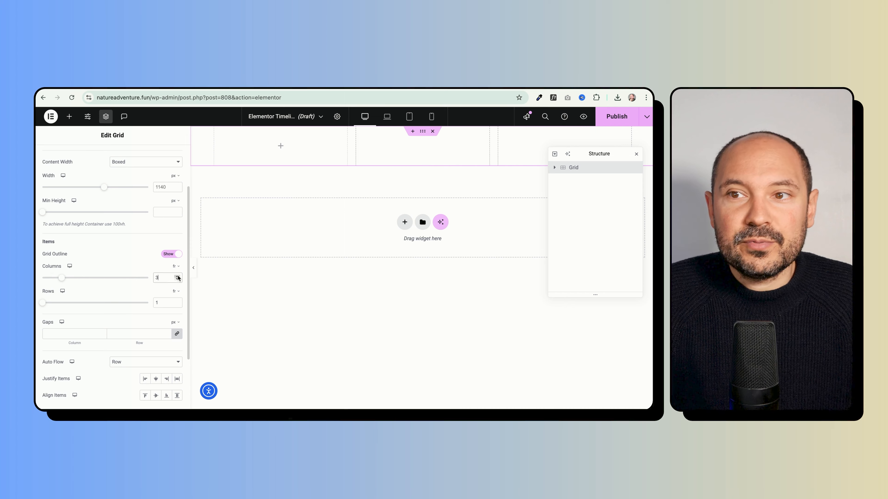
pyautogui.click(178, 277)
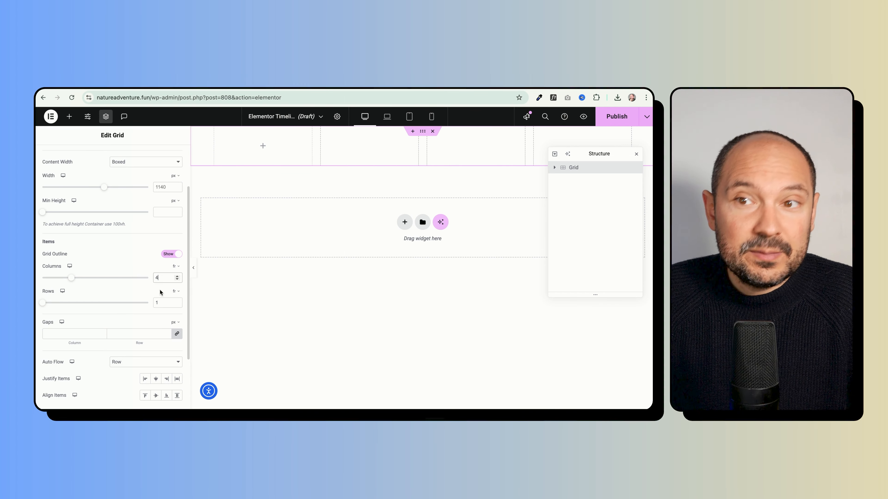
# - Try the grid with two and three rows, returning it to a single row
pyautogui.click(178, 301)
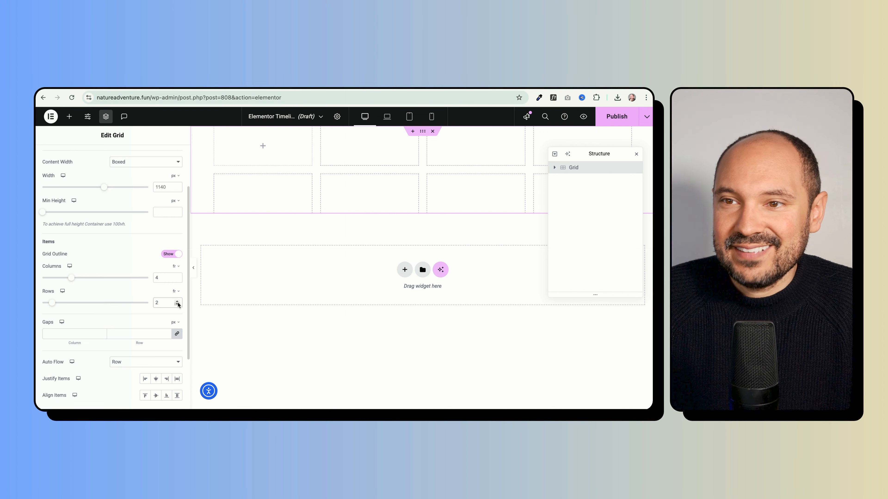
pyautogui.click(178, 304)
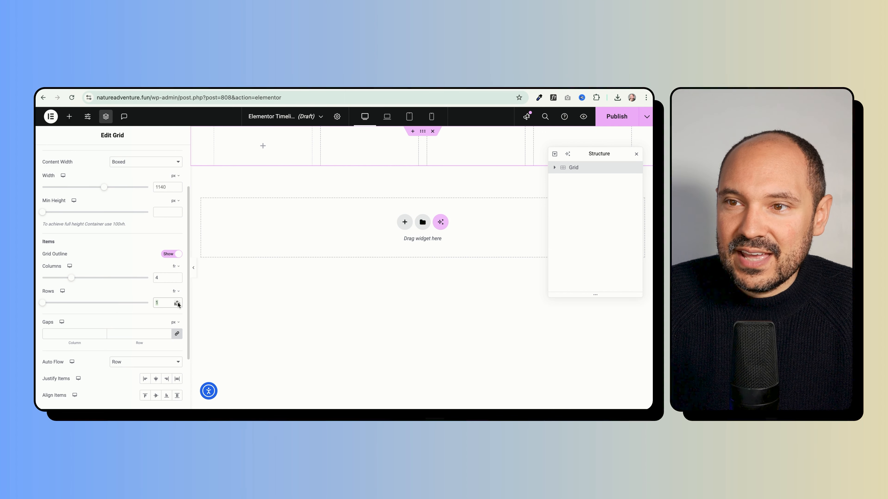
pyautogui.click(177, 302)
pyautogui.click(178, 302)
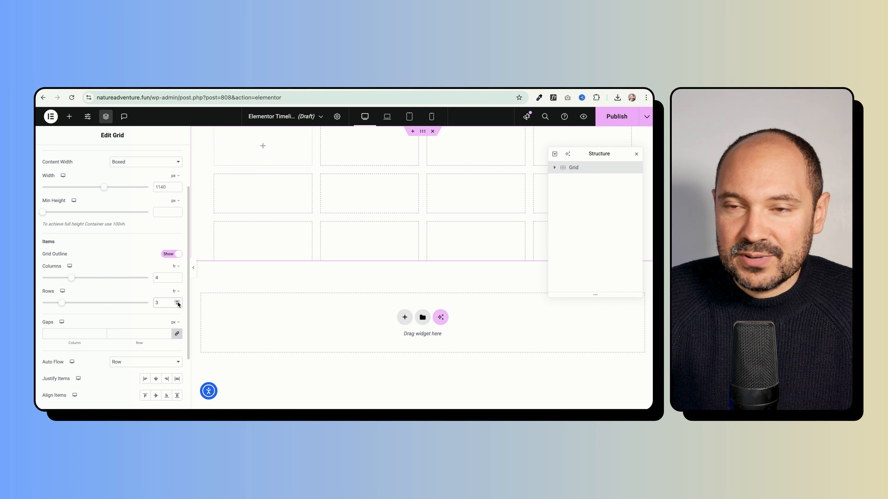
pyautogui.click(178, 305)
pyautogui.click(177, 305)
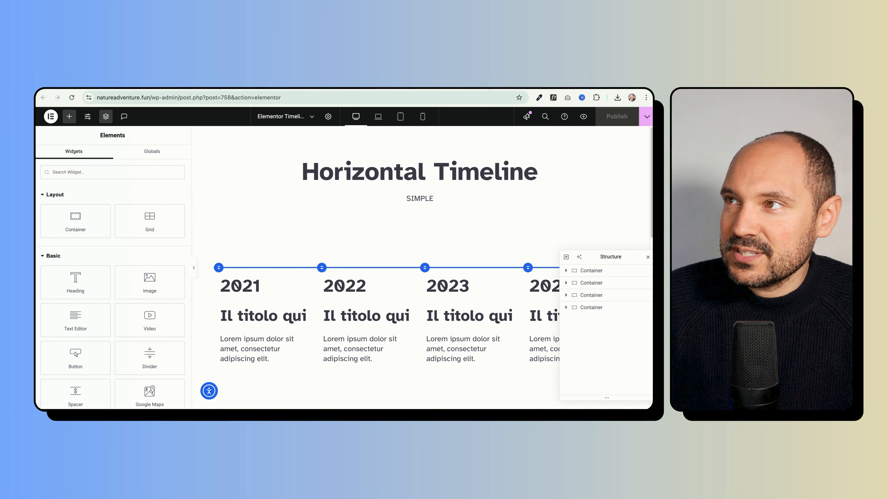
# - Check the finished Horizontal Timeline reference page and rename the new grid container to Timeline Grid
pyautogui.scroll(-3, 311, 232)
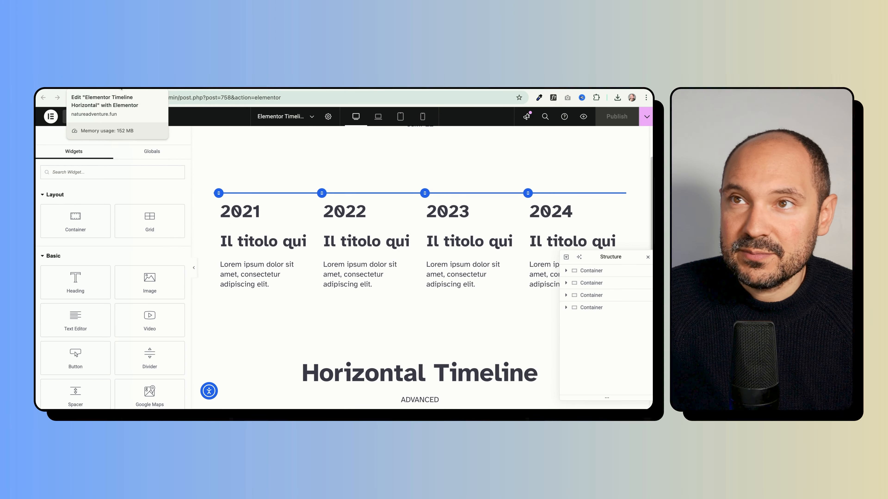
pyautogui.click(137, 88)
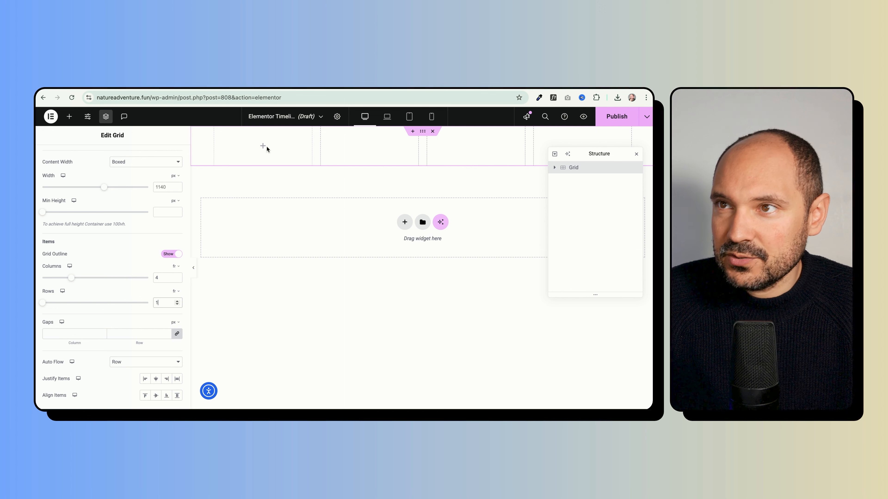
pyautogui.doubleClick(573, 168)
pyautogui.write('Timel')
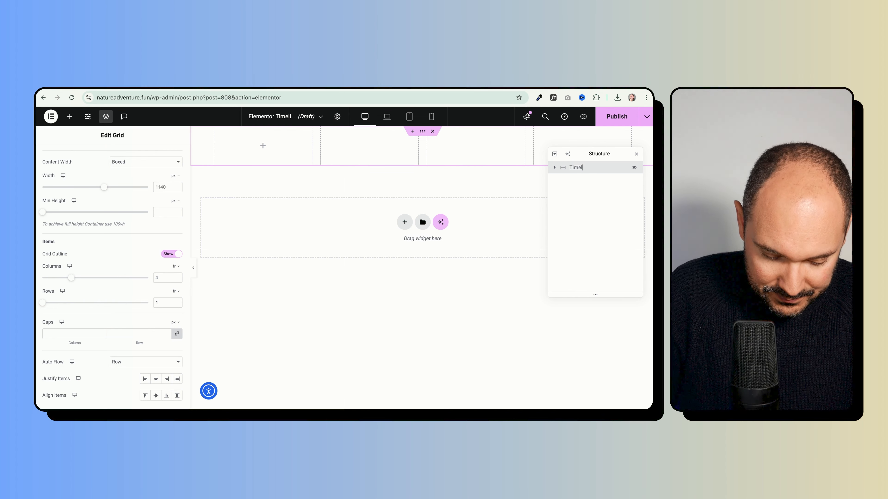
pyautogui.write('ine Grid')
pyautogui.press('Return')
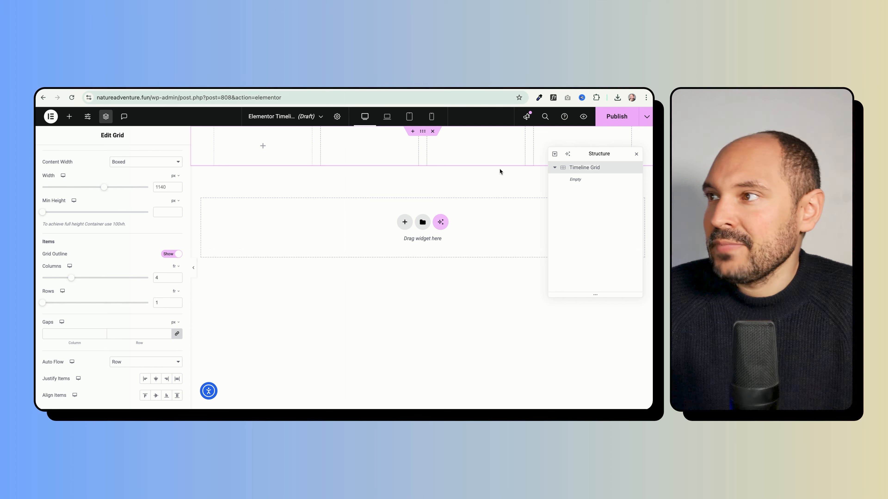
# - Set the Timeline Grid's column and row gaps to 0 px
pyautogui.scroll(5, 119, 232)
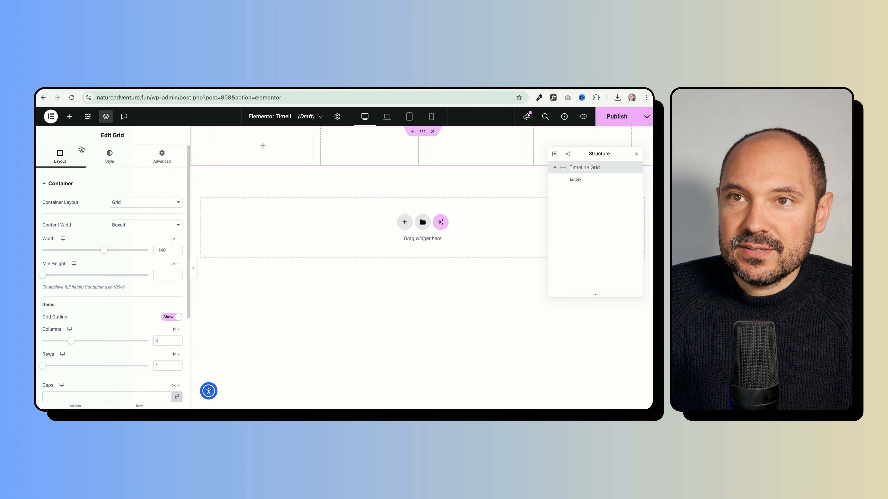
pyautogui.scroll(-8, 70, 209)
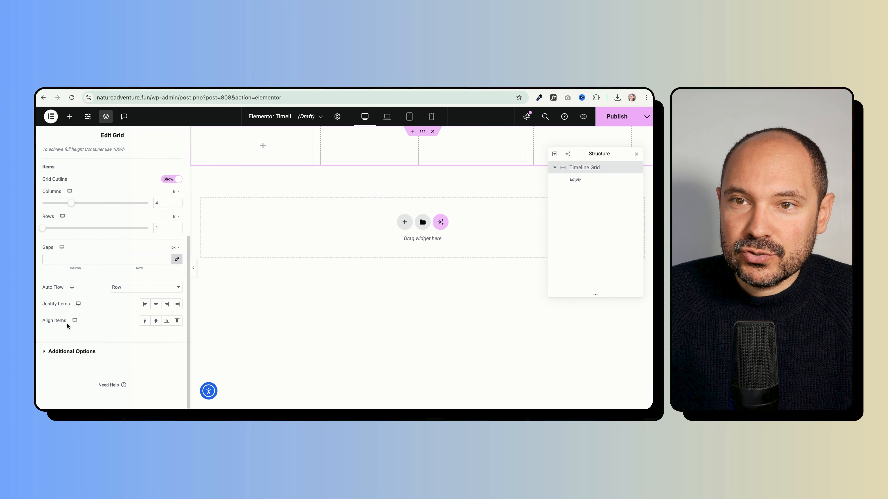
pyautogui.write('0')
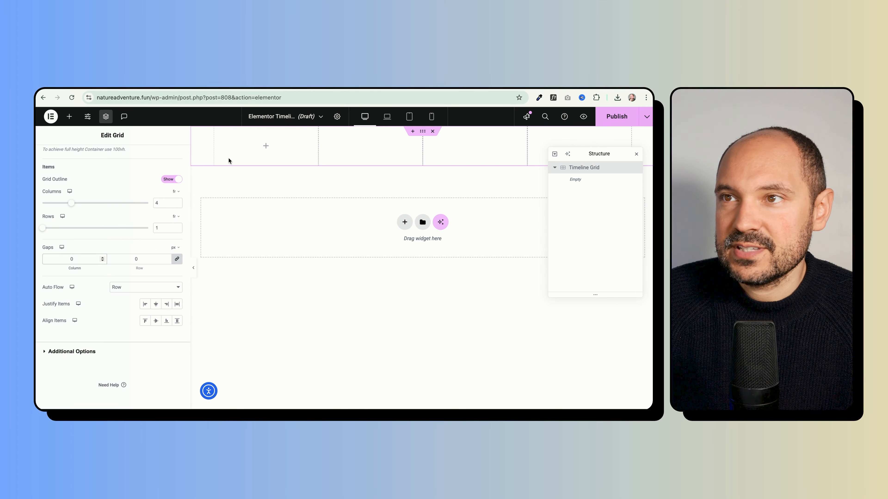
# - Add a container to the first grid cell and place a heading in it reading 2021
pyautogui.click(264, 147)
pyautogui.moveTo(75, 223); pyautogui.dragTo(273, 152)
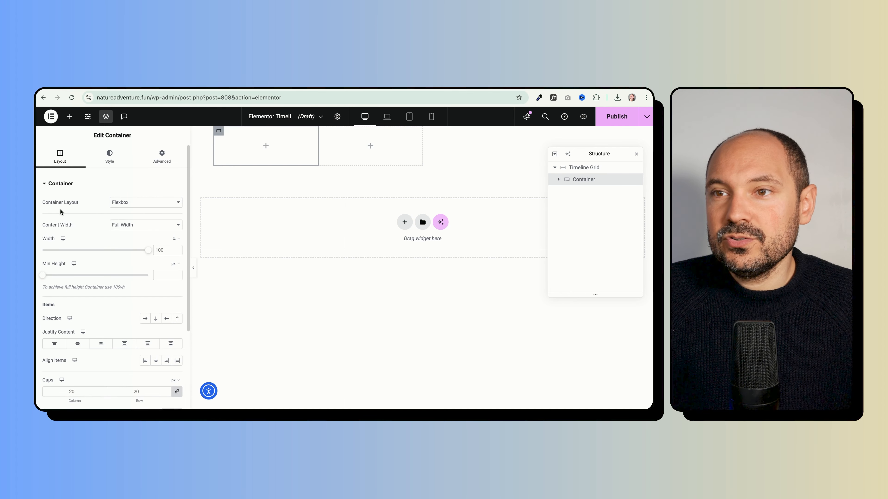
pyautogui.click(69, 116)
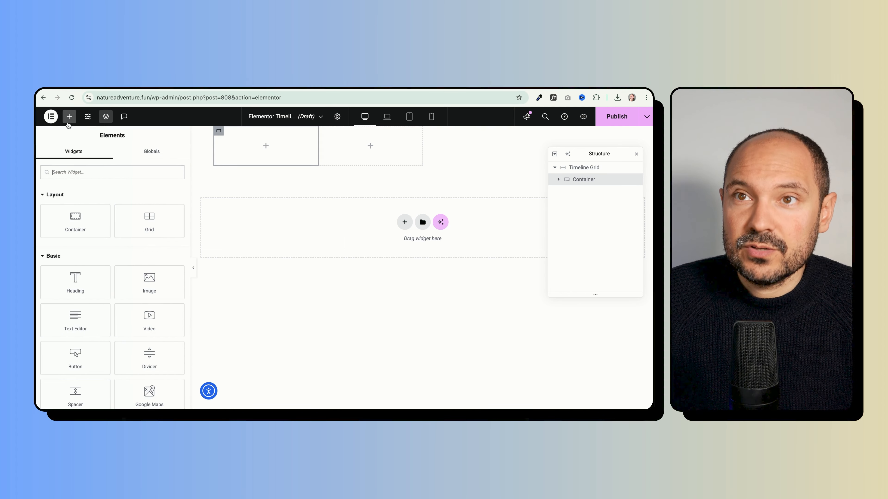
pyautogui.moveTo(75, 282); pyautogui.dragTo(239, 144)
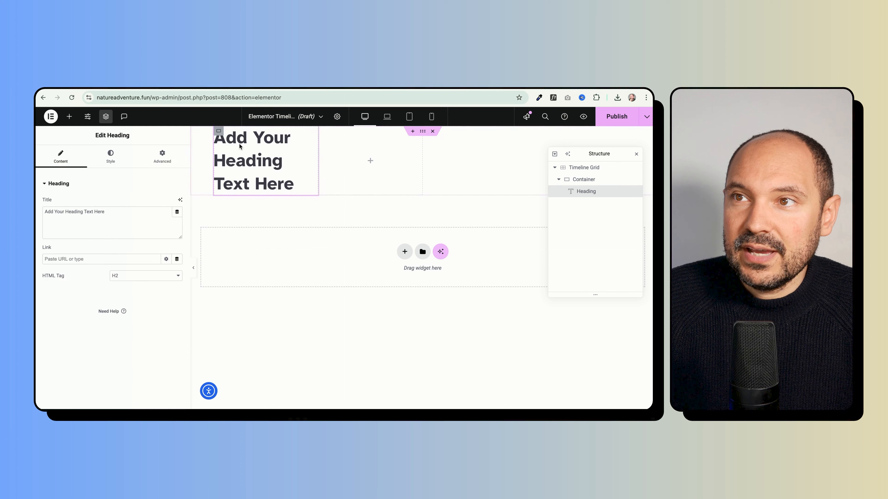
pyautogui.click(91, 217)
pyautogui.hotkey('ctrl', 'a')
pyautogui.write('2021')
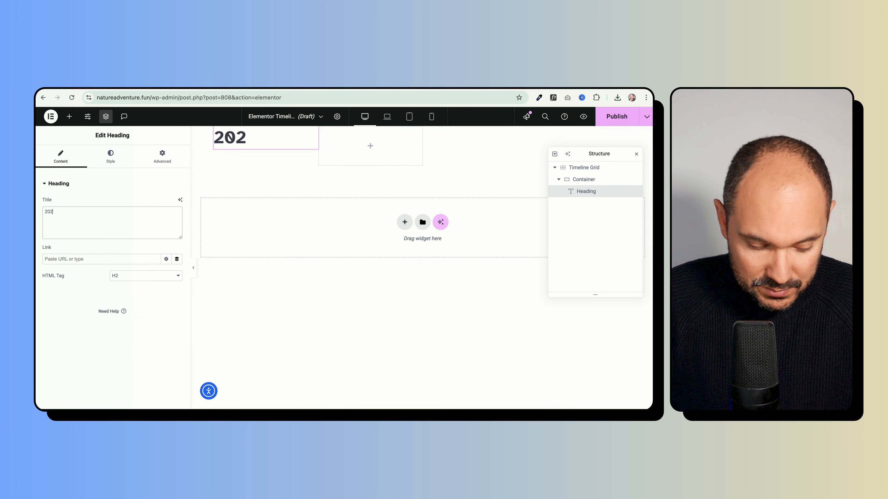
# - Add a second heading below the 2021 heading with the text The Title
pyautogui.click(69, 116)
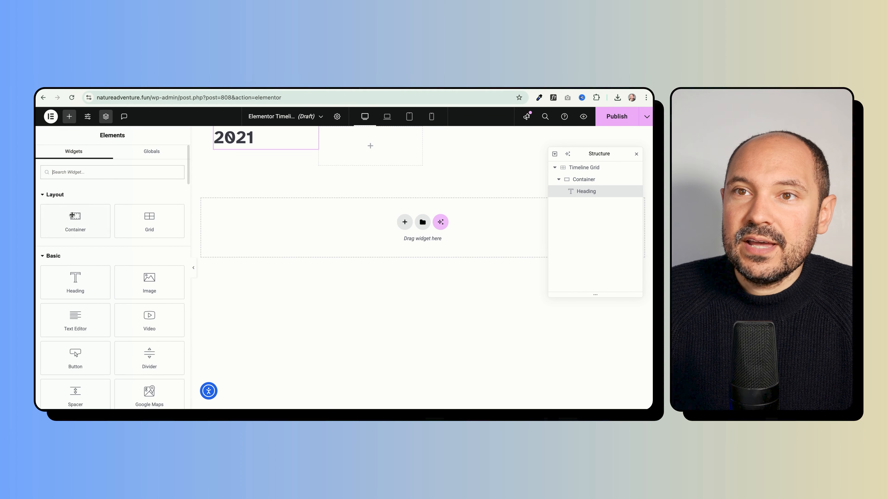
pyautogui.moveTo(74, 282); pyautogui.dragTo(247, 146)
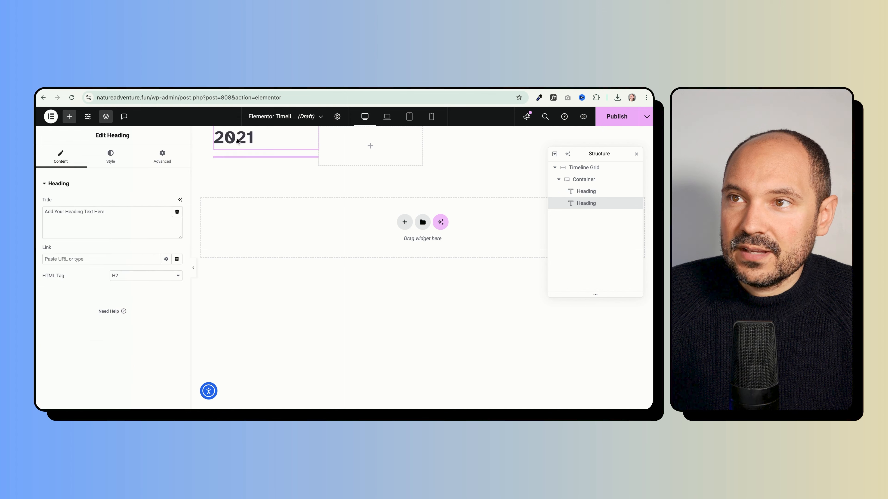
pyautogui.tripleClick(76, 217)
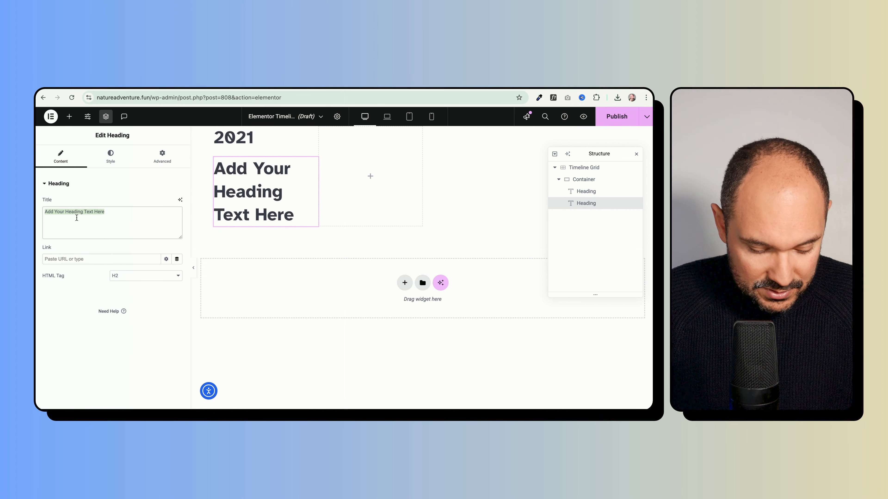
pyautogui.write('The Tiyle')
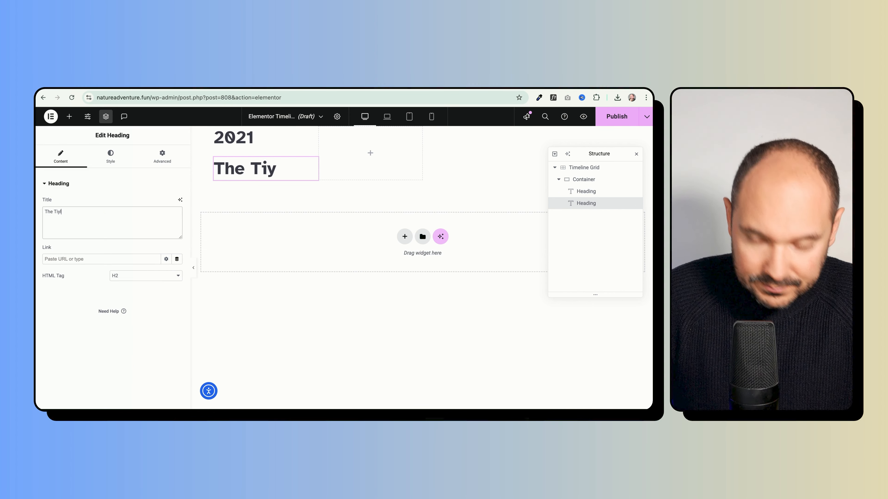
pyautogui.press('BackSpace')
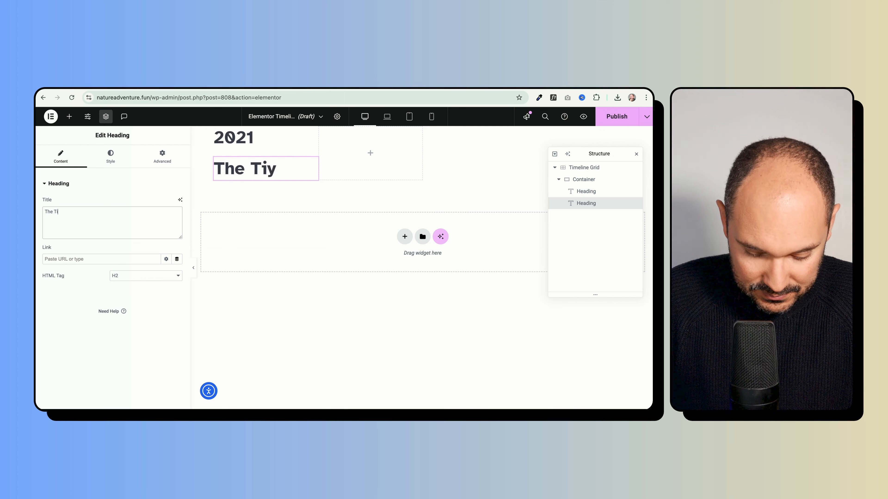
pyautogui.write('tle')
# - Set The Title heading's HTML tag to H3 and add a Text Editor widget beneath it
pyautogui.click(126, 276)
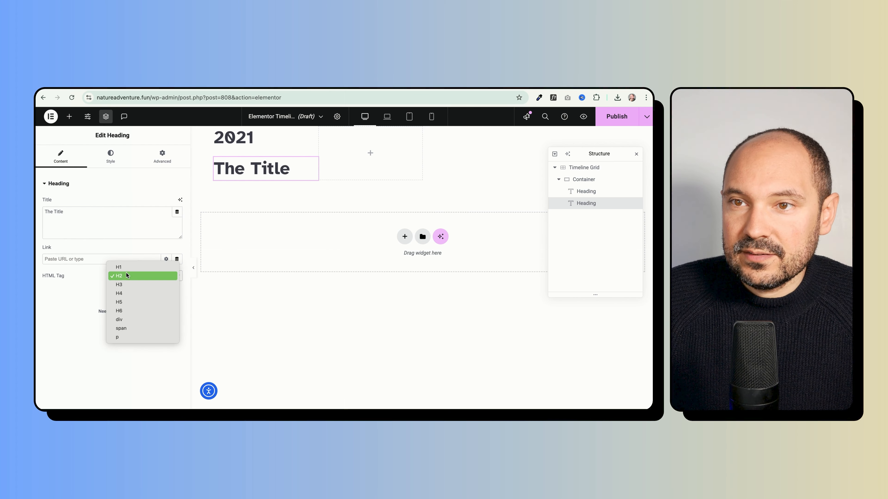
pyautogui.click(124, 285)
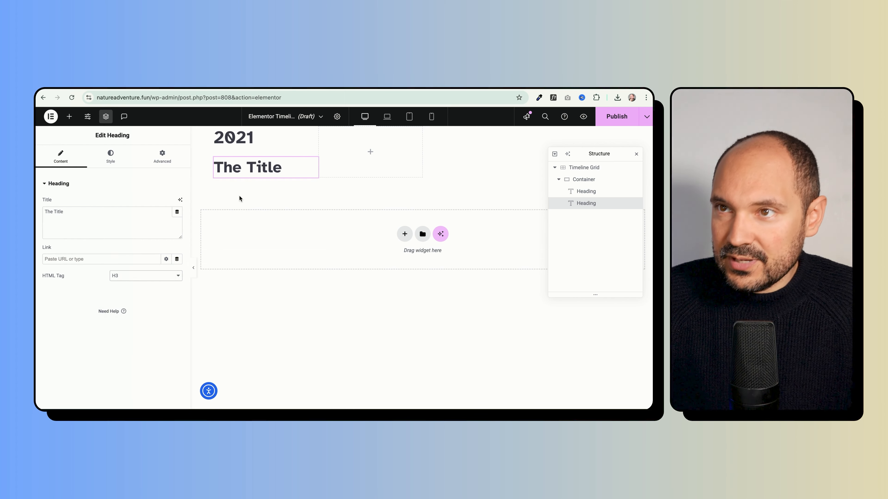
pyautogui.click(69, 116)
pyautogui.moveTo(75, 318); pyautogui.dragTo(225, 195)
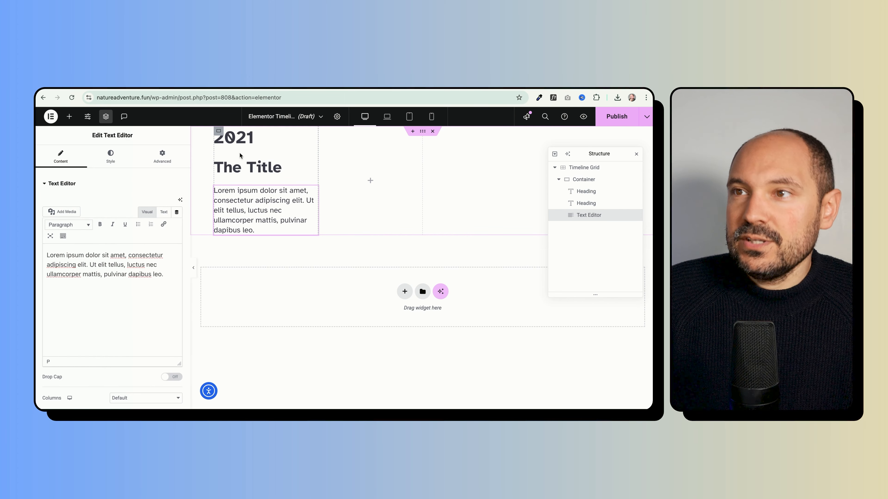
# - Give the inner container that holds the headings and text a padding of 1 rem on all sides
pyautogui.click(219, 131)
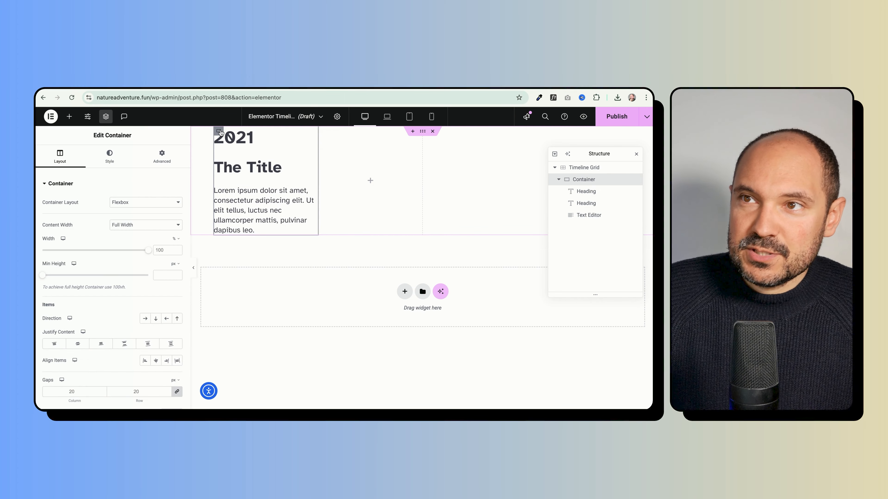
pyautogui.click(172, 159)
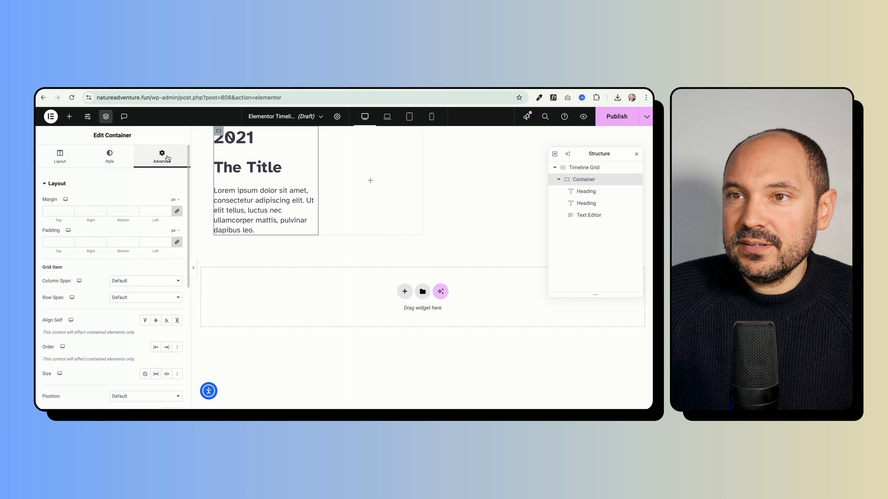
pyautogui.click(176, 231)
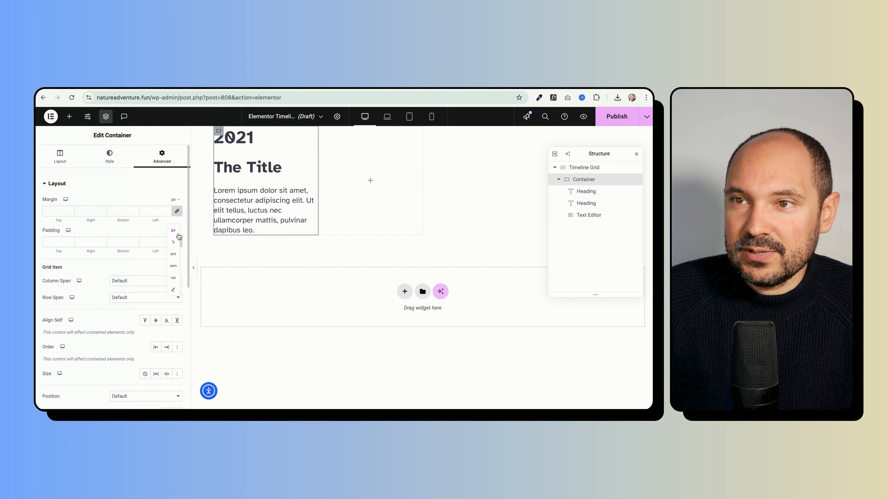
pyautogui.click(173, 255)
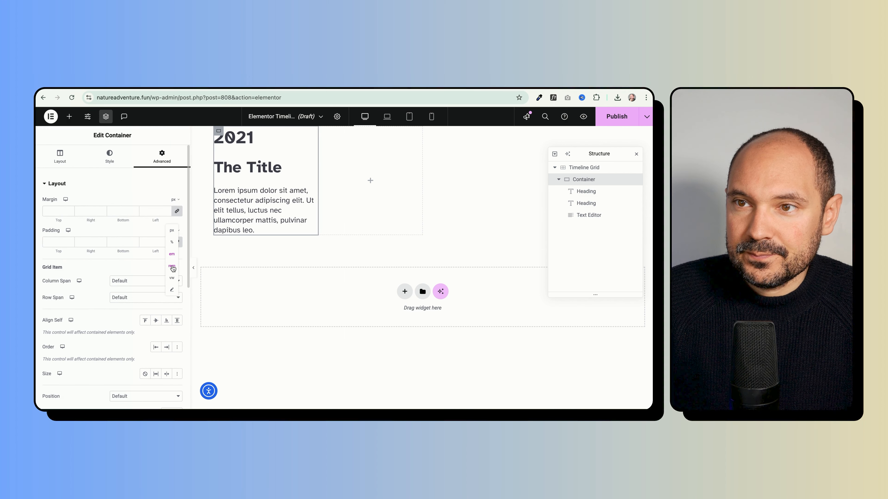
pyautogui.click(172, 266)
pyautogui.write('1')
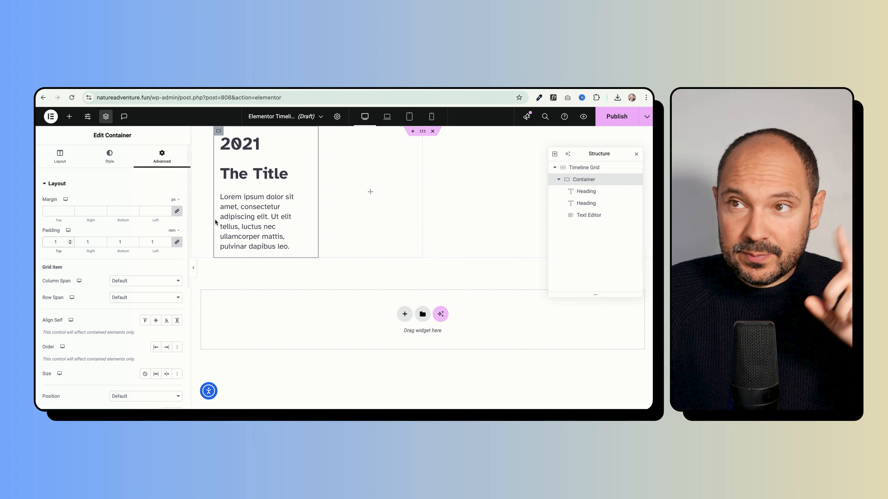
# - Set the Timeline Grid's padding to 5 rem at its top and bottom edges
pyautogui.click(422, 132)
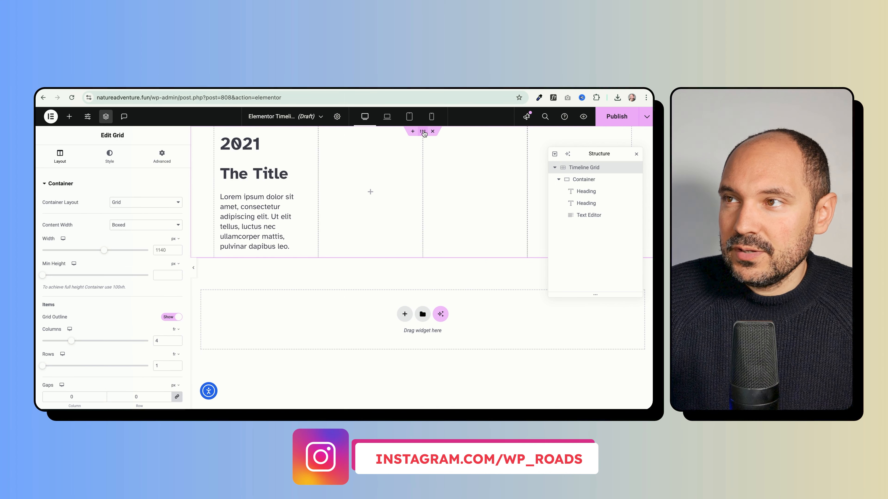
pyautogui.click(157, 162)
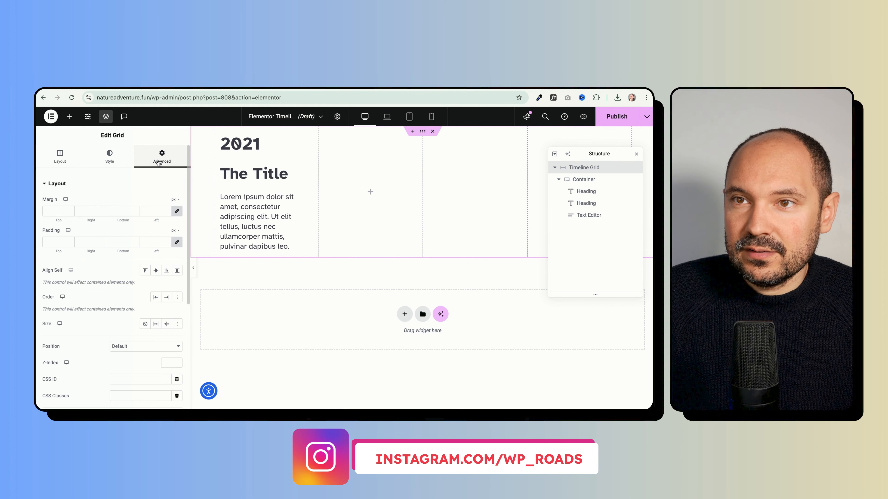
pyautogui.click(175, 230)
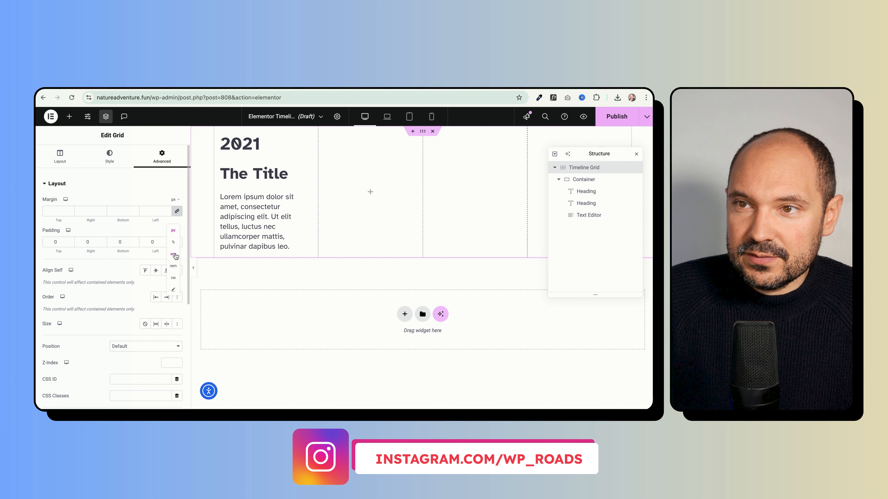
pyautogui.click(169, 266)
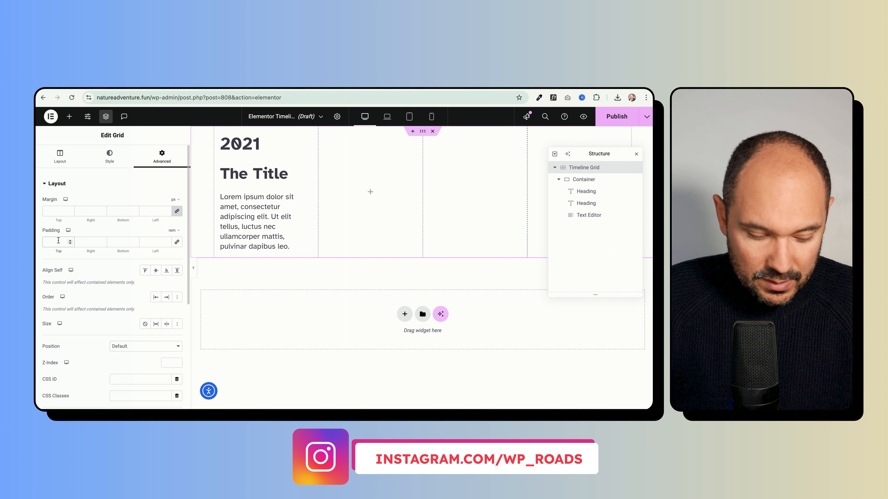
pyautogui.write('5')
pyautogui.moveTo(123, 242); pyautogui.dragTo(111, 241)
pyautogui.write('5')
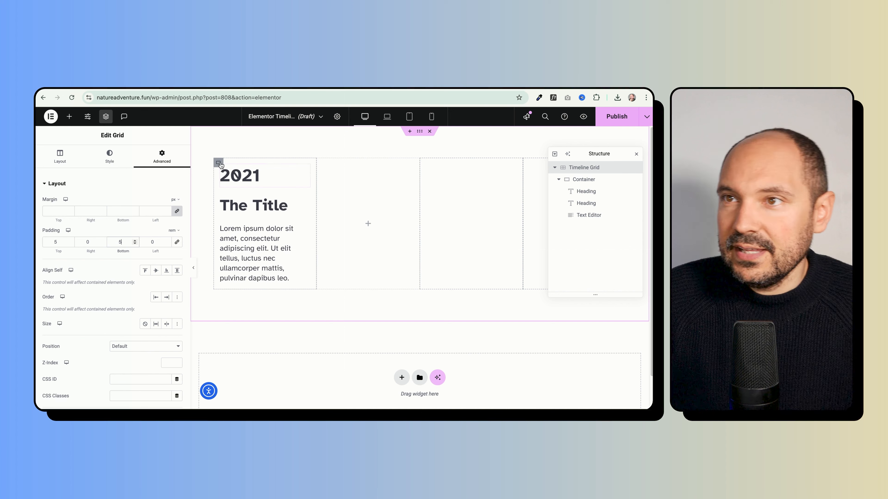
# - Give the inner container a solid border in Accent 1, 3 px wide on the top edge and 0 on the other sides
pyautogui.click(219, 163)
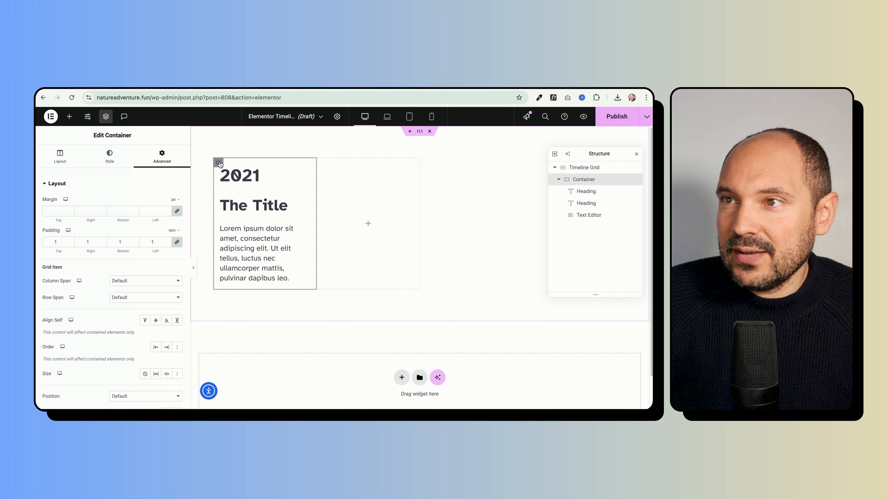
pyautogui.click(109, 157)
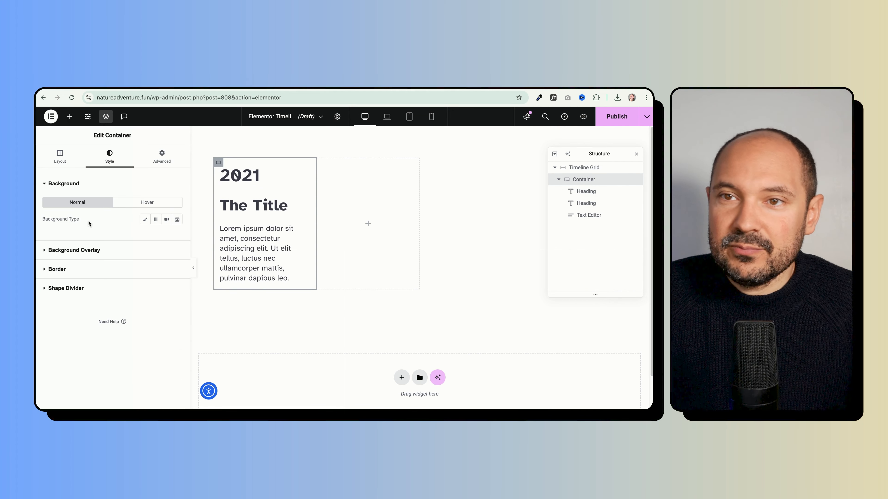
pyautogui.click(57, 270)
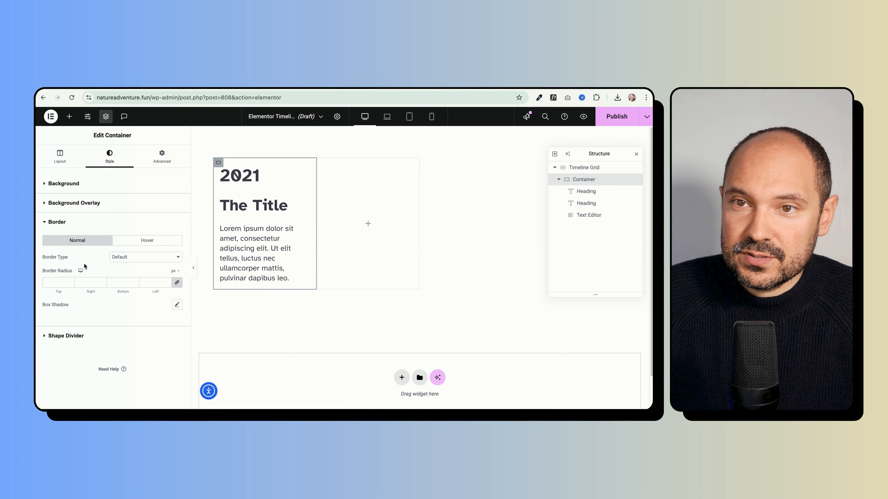
pyautogui.click(143, 260)
pyautogui.click(130, 275)
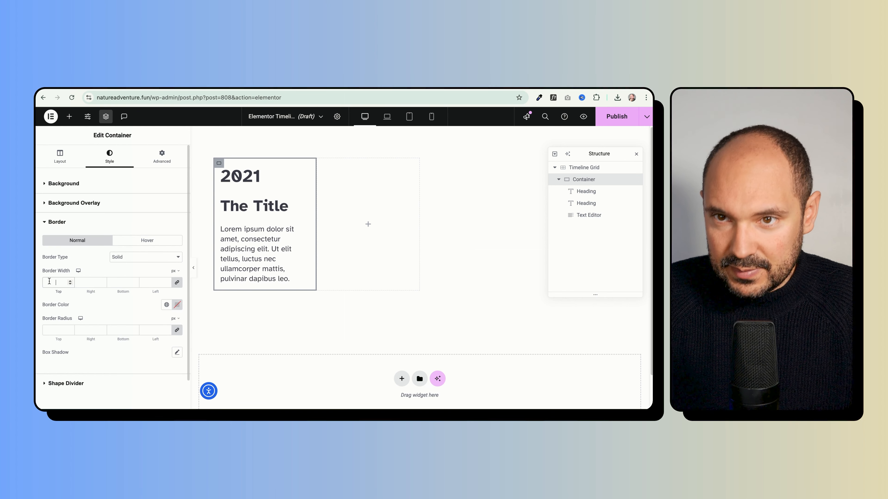
pyautogui.click(65, 283)
pyautogui.write('0')
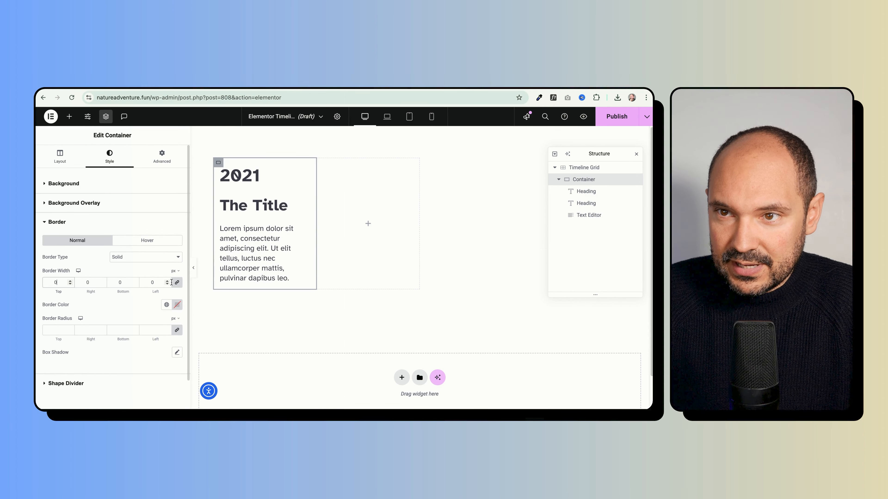
pyautogui.click(177, 283)
pyautogui.moveTo(57, 282); pyautogui.dragTo(46, 283)
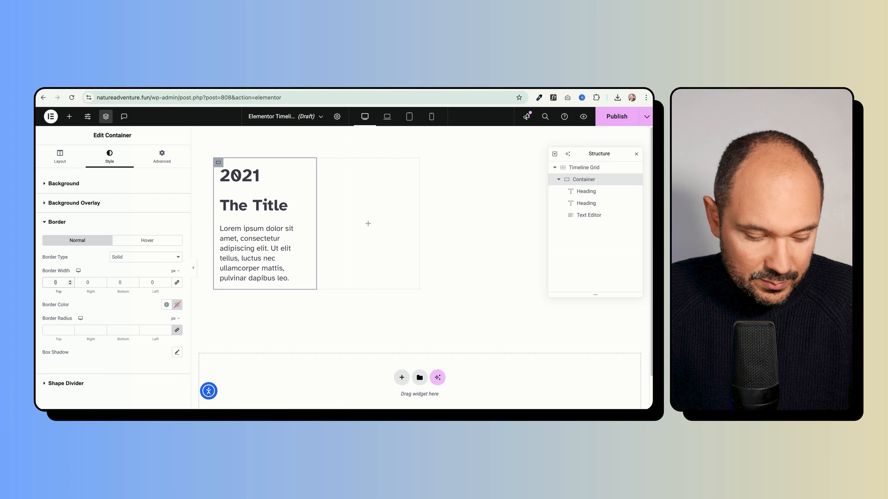
pyautogui.write('3')
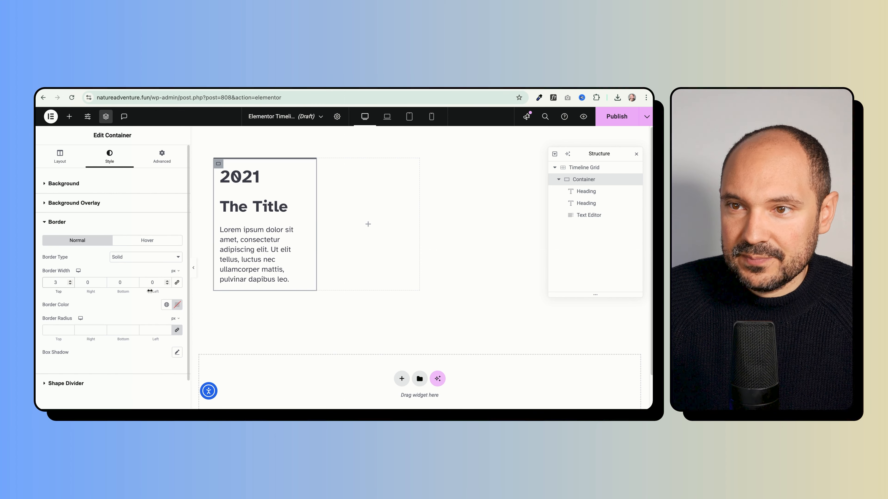
pyautogui.click(166, 304)
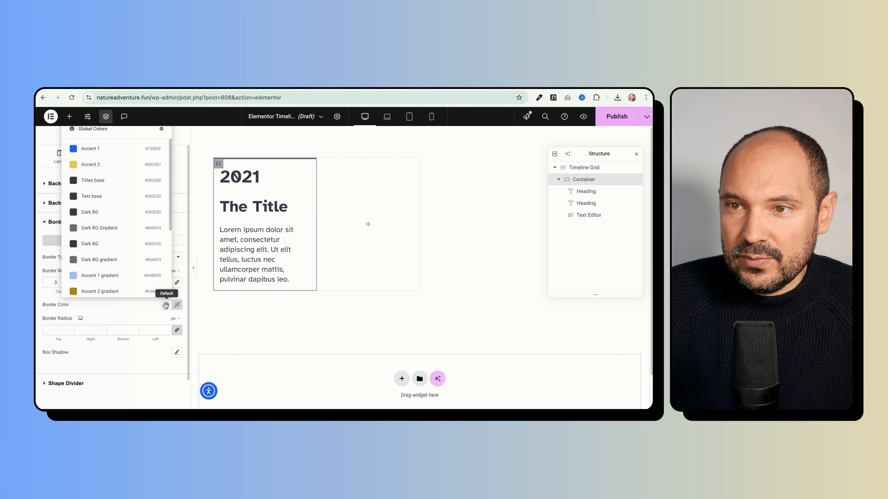
pyautogui.click(90, 149)
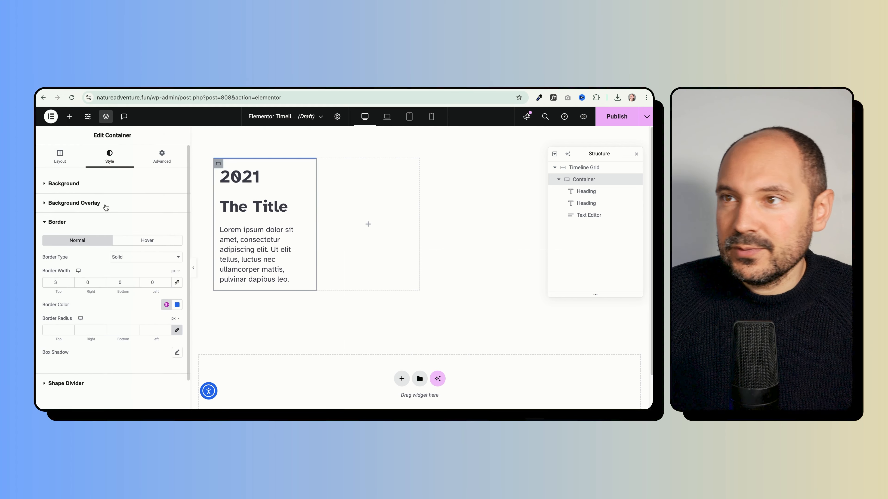
# - Add an Icon widget above the 2021 heading and replace its star with the outlined dot circle icon
pyautogui.click(69, 116)
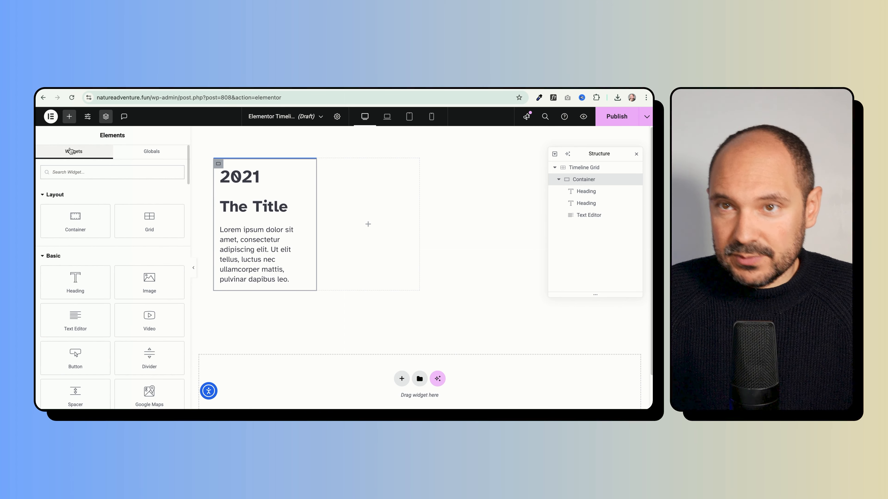
pyautogui.write('icon')
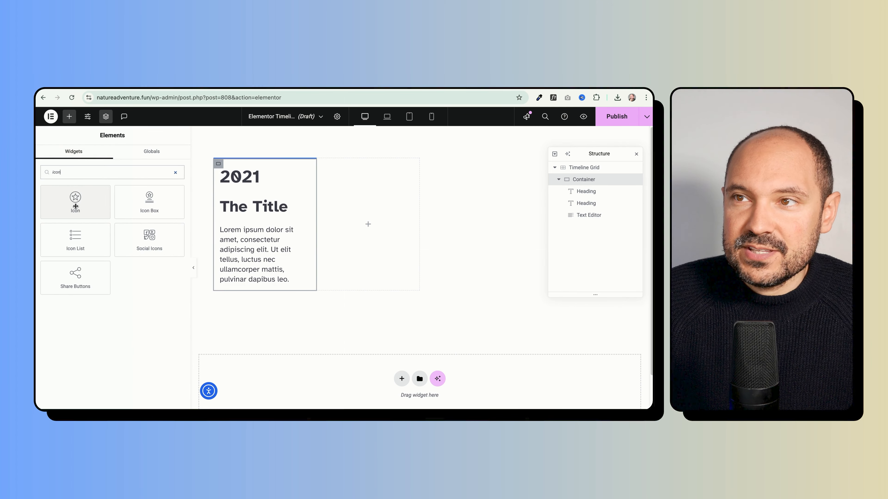
pyautogui.moveTo(76, 206); pyautogui.dragTo(240, 170)
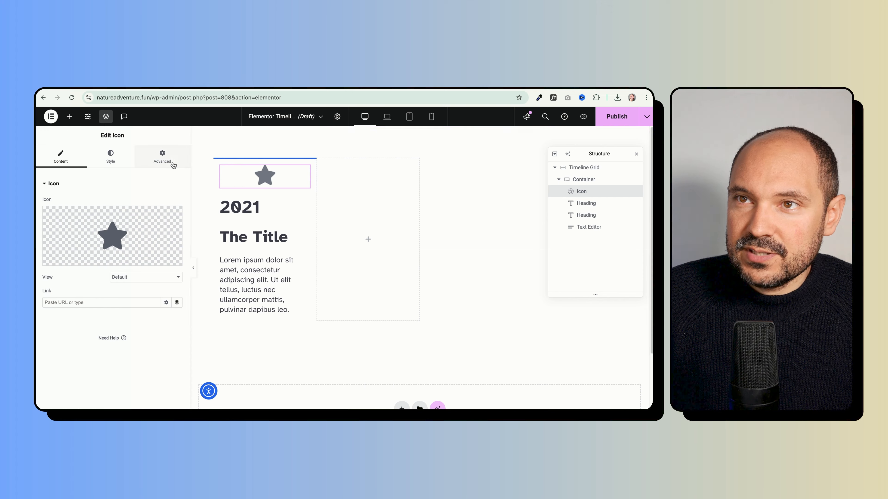
pyautogui.click(128, 208)
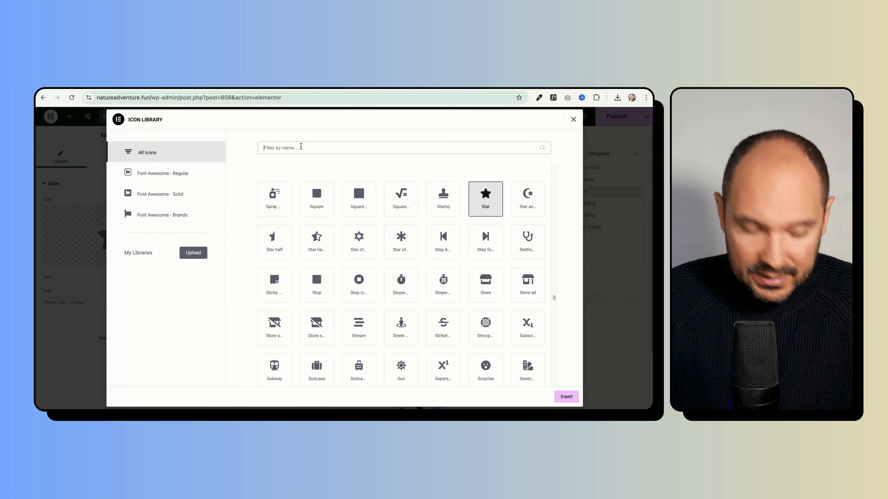
pyautogui.write('dot')
pyautogui.click(318, 199)
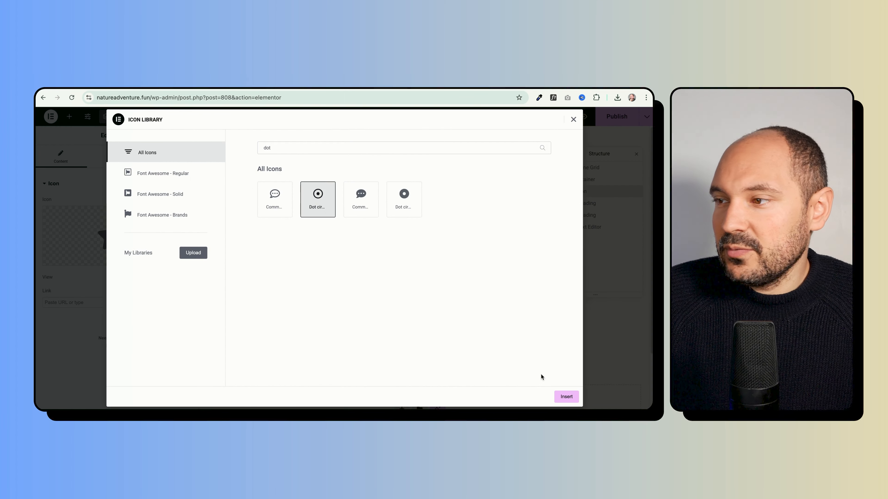
pyautogui.click(566, 397)
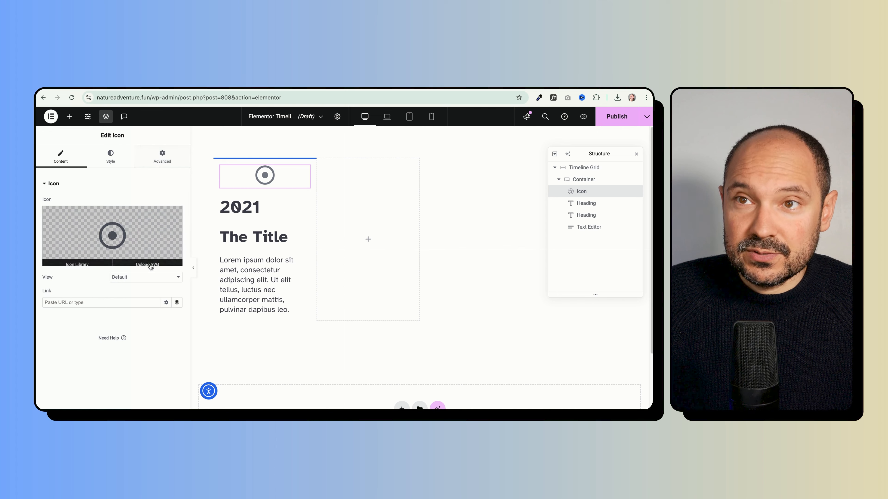
# - Set the dot circle icon's primary color to the global color Accent 1
pyautogui.click(110, 155)
pyautogui.click(166, 236)
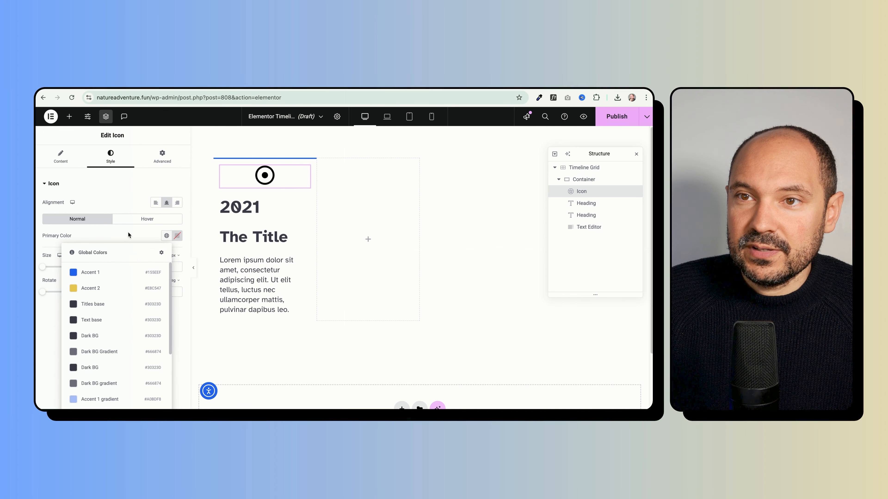
pyautogui.click(94, 273)
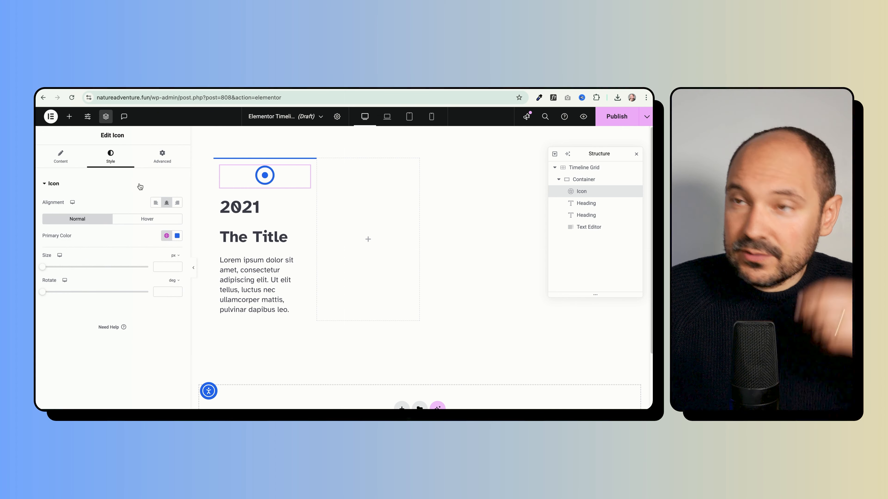
# - Change the icon's position to Absolute within its container
pyautogui.click(164, 157)
pyautogui.scroll(-5, 109, 235)
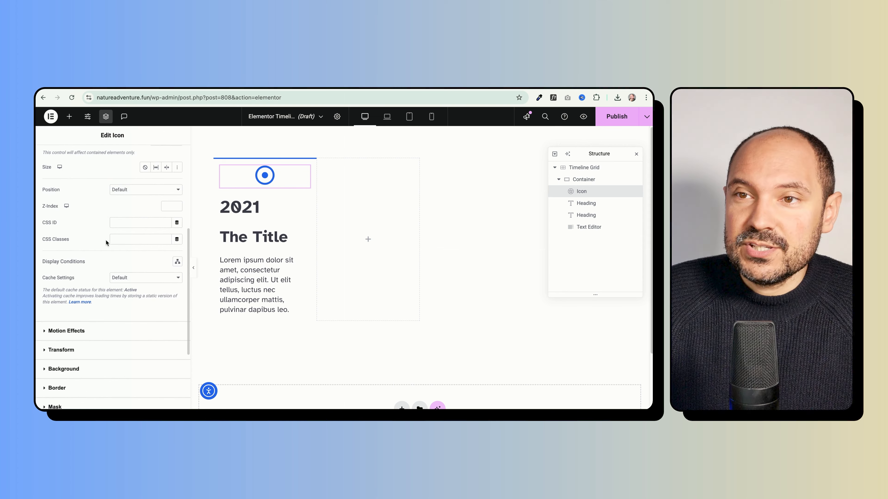
pyautogui.click(129, 190)
pyautogui.click(131, 200)
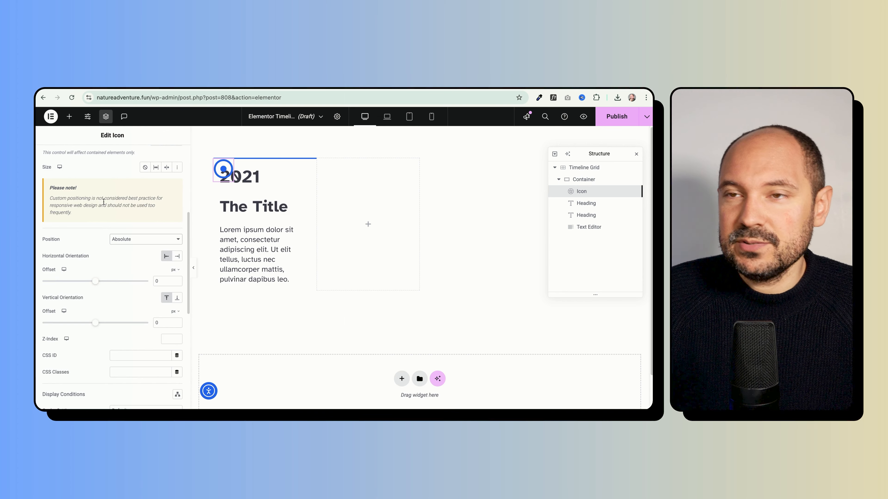
pyautogui.scroll(-3, 84, 236)
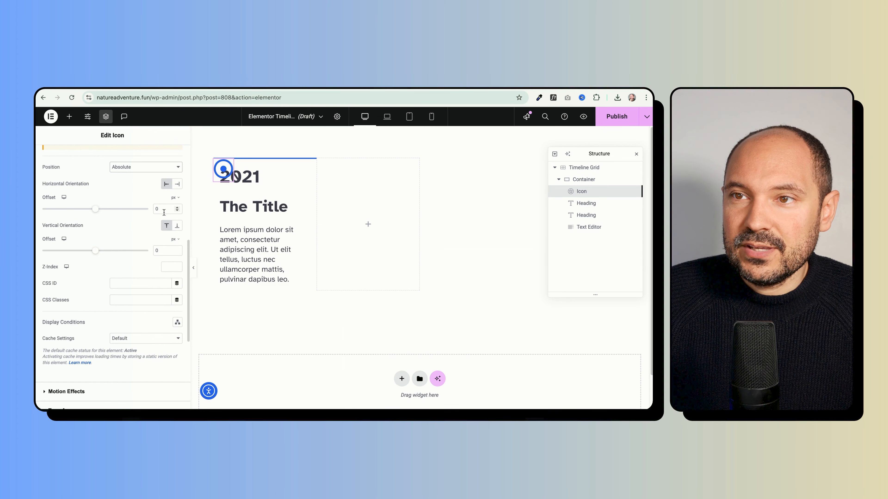
pyautogui.click(178, 208)
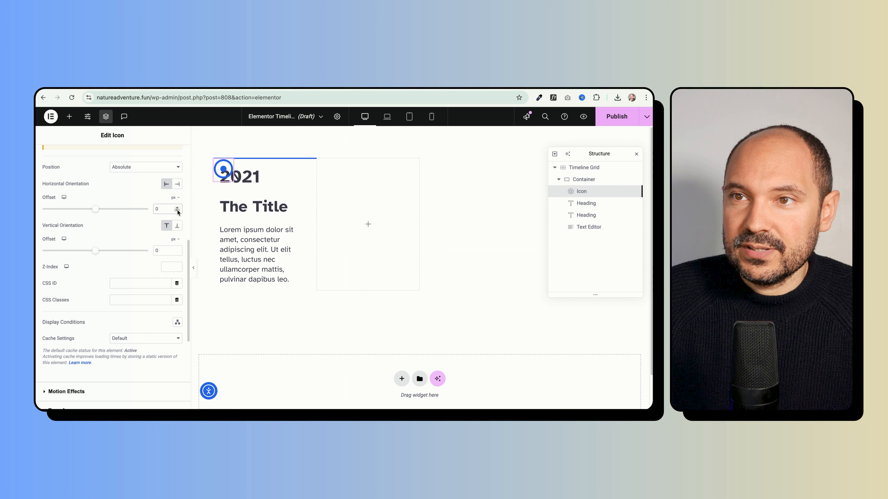
# - Set the icon's size to 25 px
pyautogui.scroll(6, 141, 216)
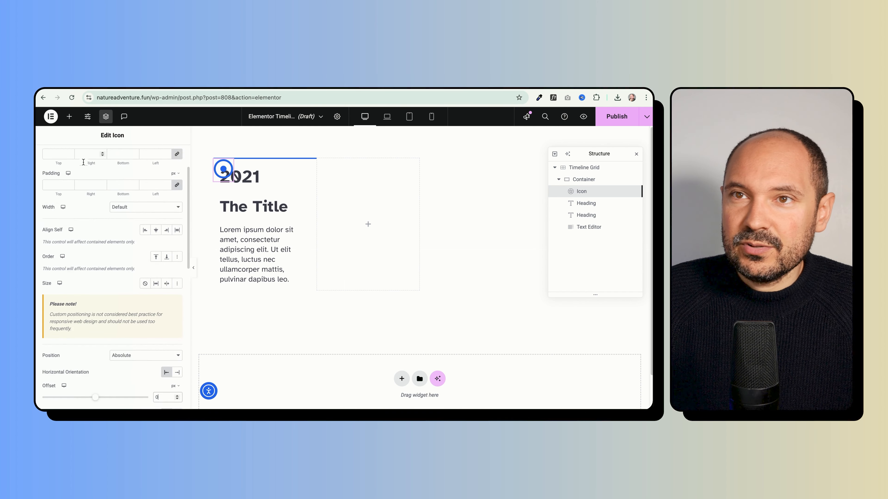
pyautogui.click(107, 158)
pyautogui.click(169, 268)
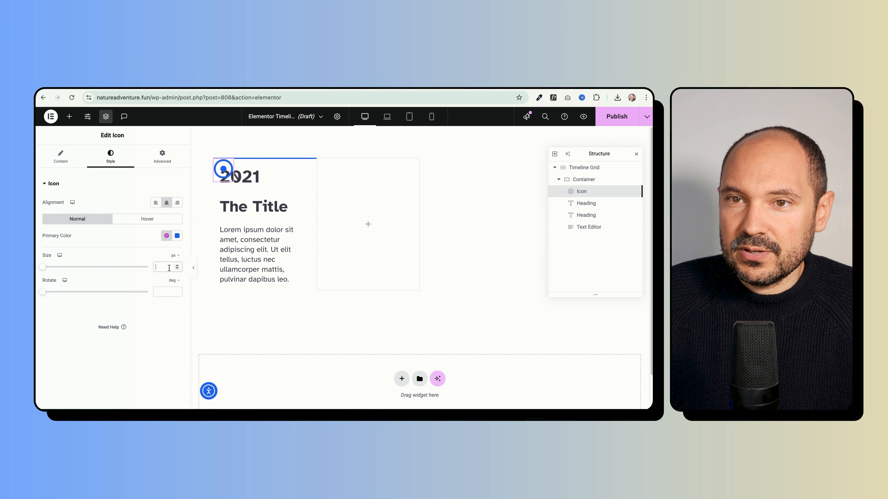
pyautogui.write('20')
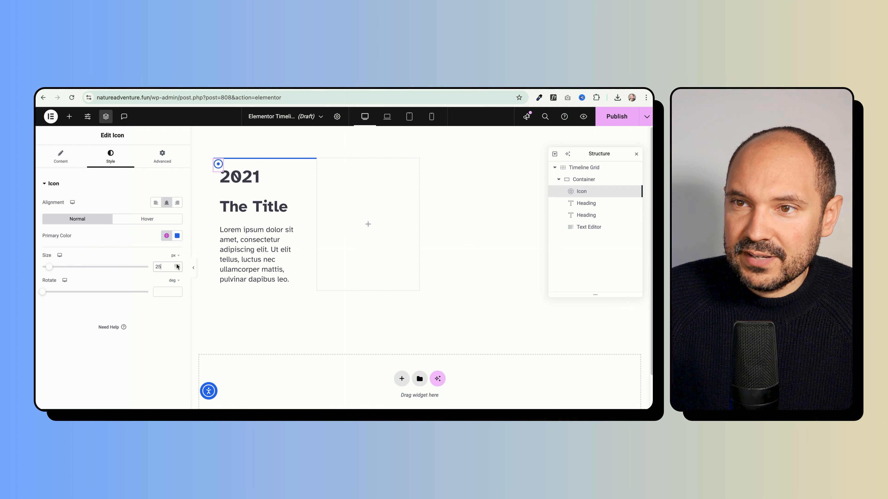
# - Offset the icon by -1 px horizontally and -14 px vertically onto the blue line, and preview the timeline item at full width
pyautogui.click(153, 153)
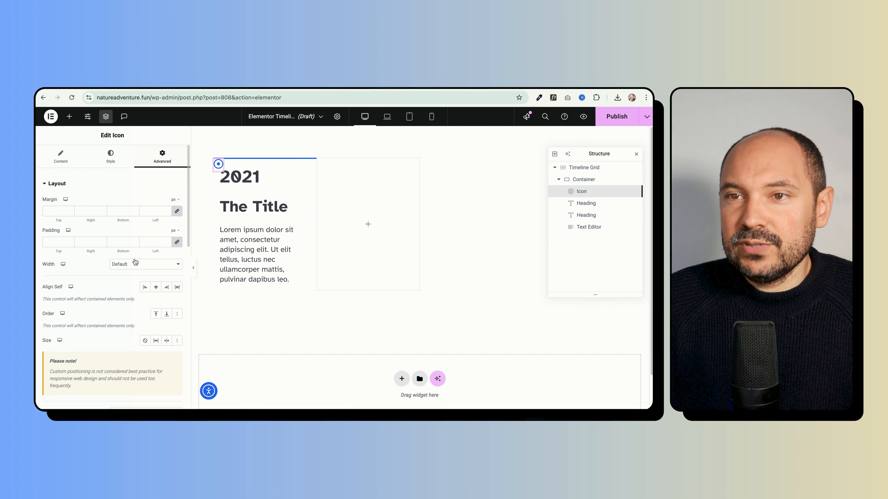
pyautogui.scroll(-10, 171, 238)
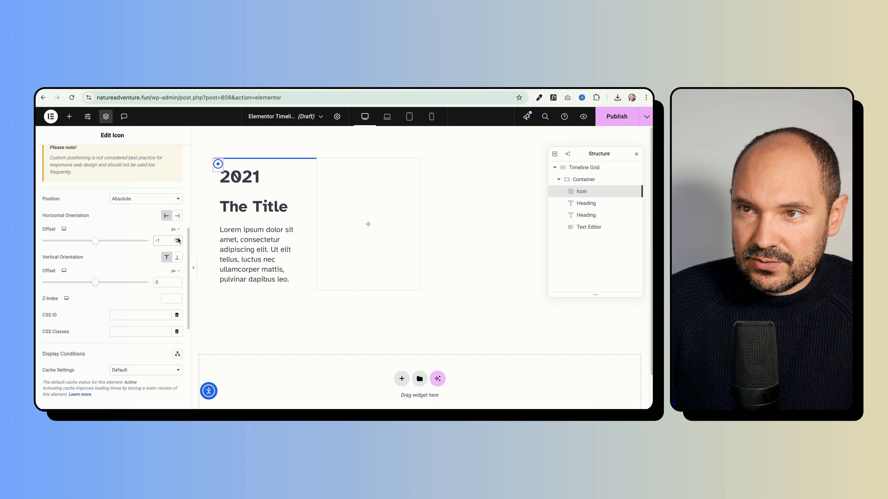
pyautogui.click(177, 284)
pyautogui.click(177, 283)
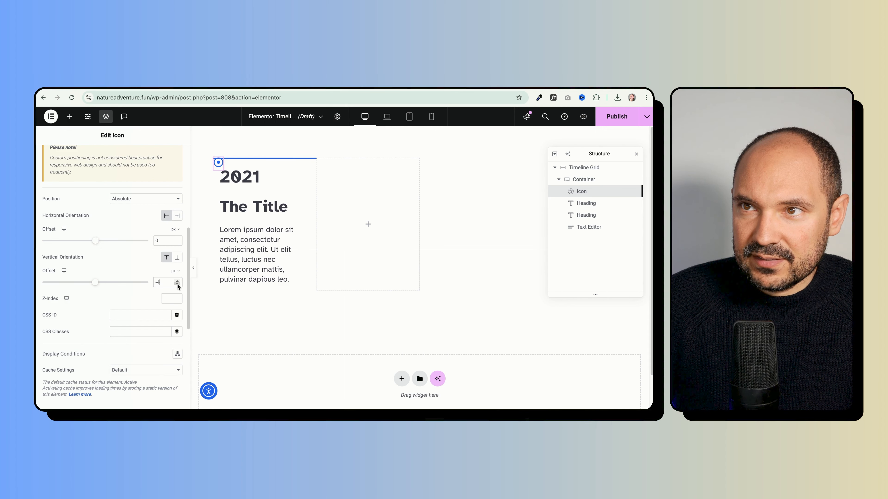
pyautogui.click(176, 284)
pyautogui.click(177, 284)
pyautogui.click(177, 284)
pyautogui.click(177, 284)
pyautogui.click(177, 284)
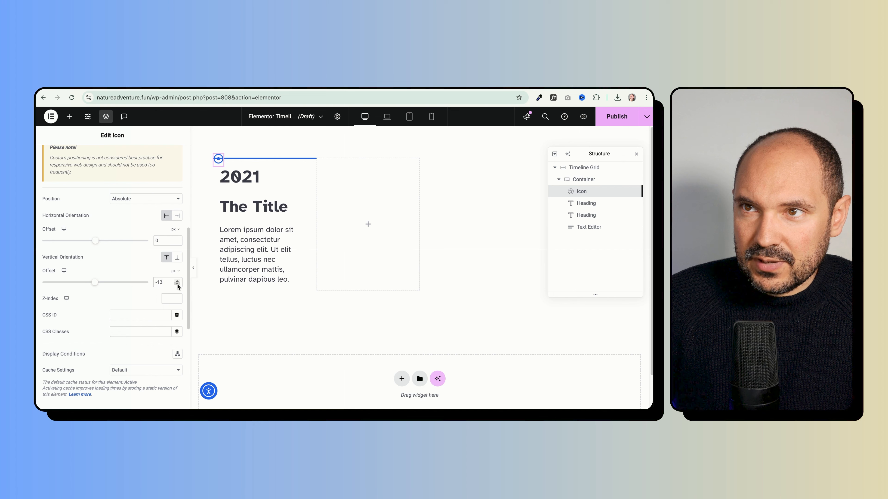
pyautogui.click(177, 284)
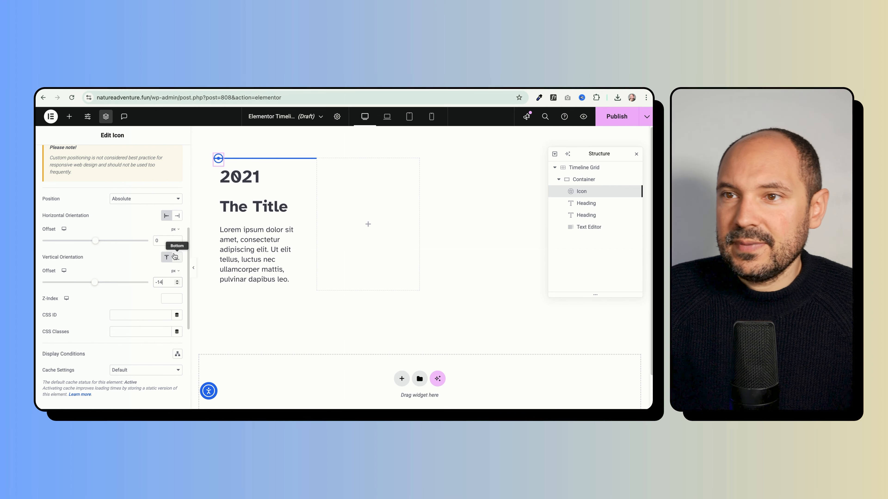
pyautogui.click(177, 244)
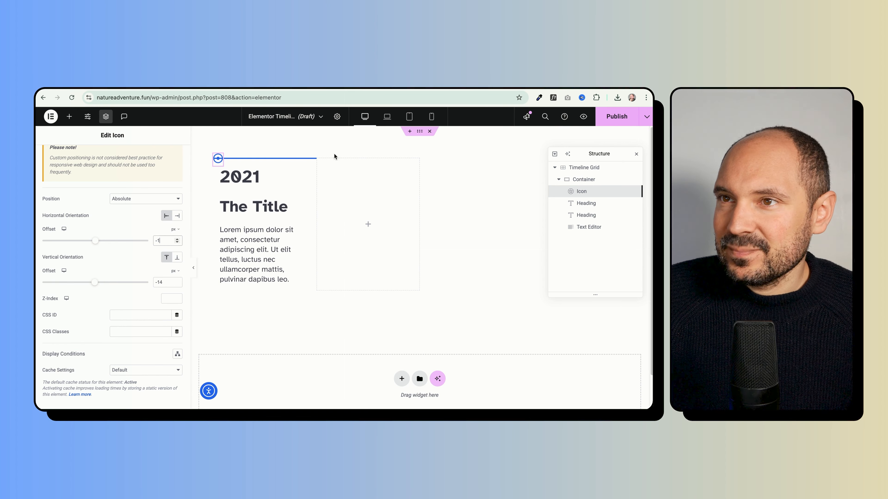
pyautogui.click(192, 266)
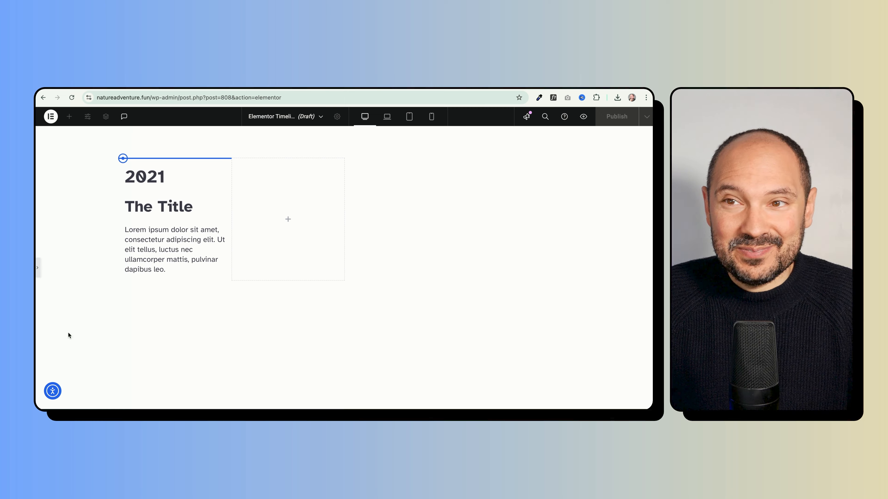
pyautogui.click(38, 269)
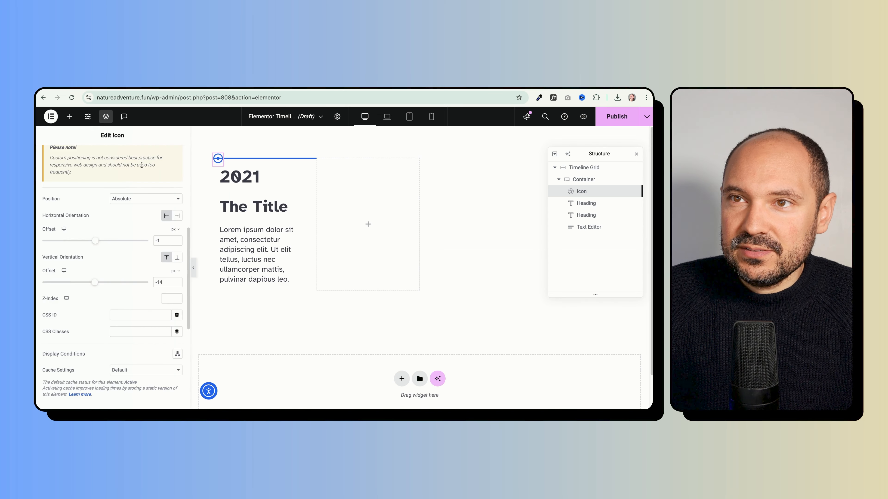
# - Try the Fade In Left entrance animation on the dot icon and undo it
pyautogui.scroll(5, 87, 185)
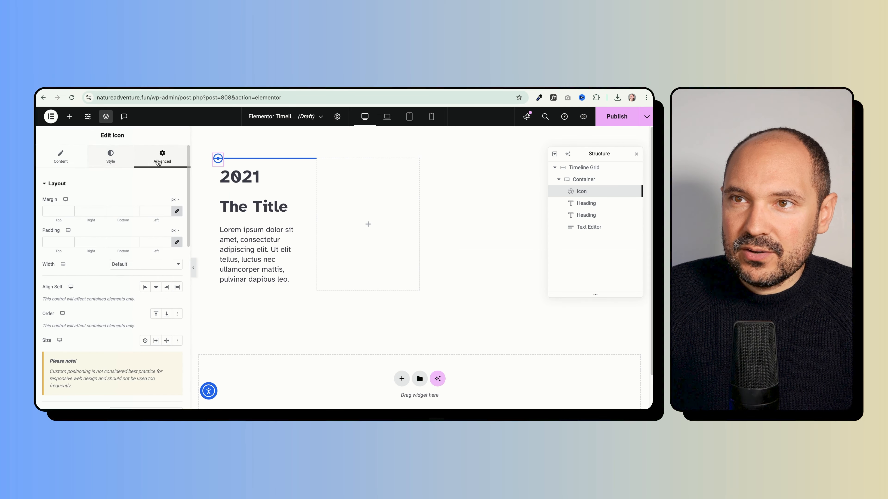
pyautogui.scroll(-1, 95, 225)
pyautogui.scroll(-10, 95, 226)
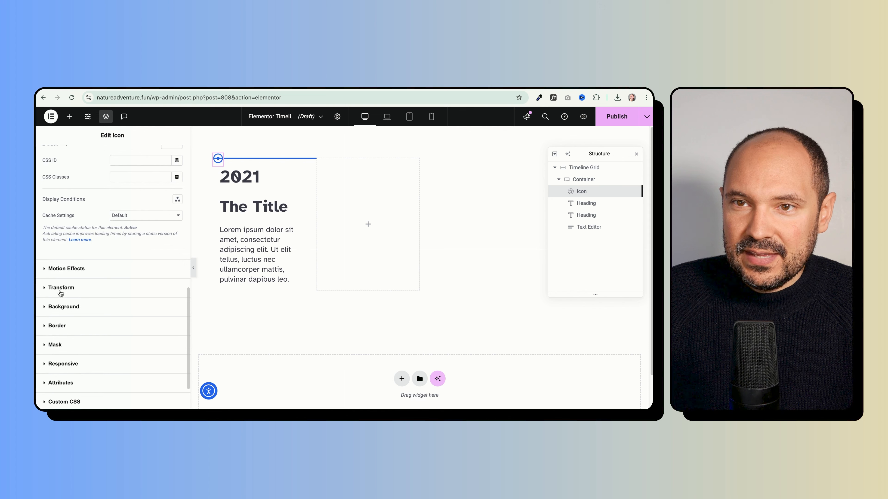
pyautogui.click(61, 269)
pyautogui.click(80, 309)
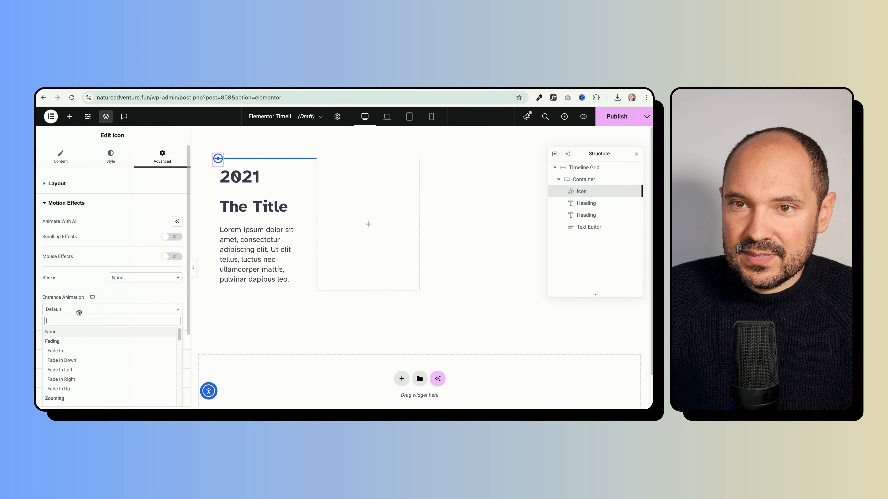
pyautogui.click(69, 370)
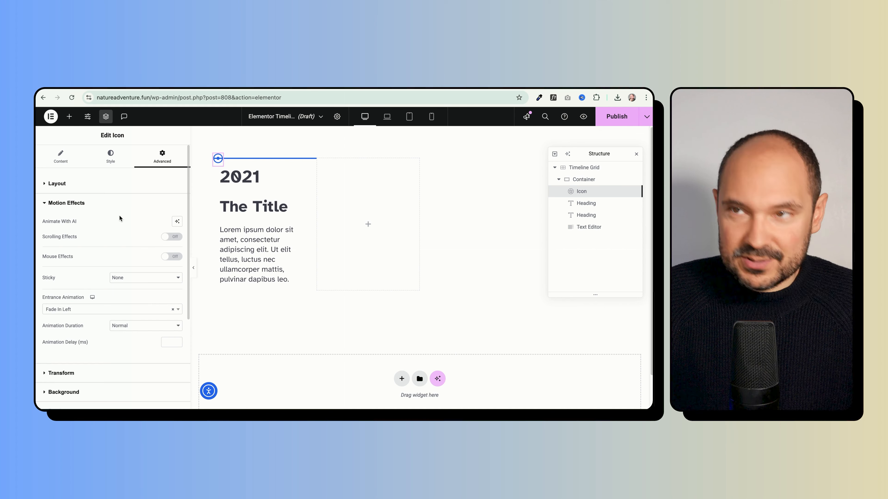
pyautogui.press('super+z')
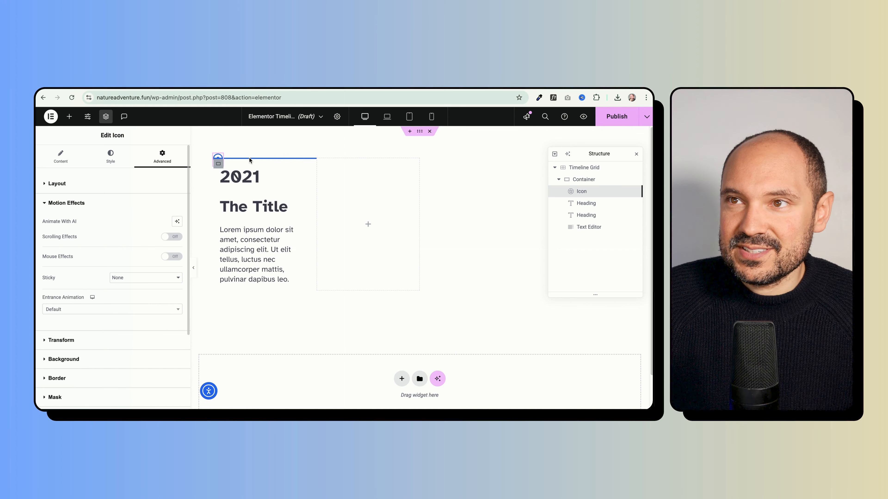
# - Set the entrance animation of the first timeline item's container to Fade In Left
pyautogui.click(218, 168)
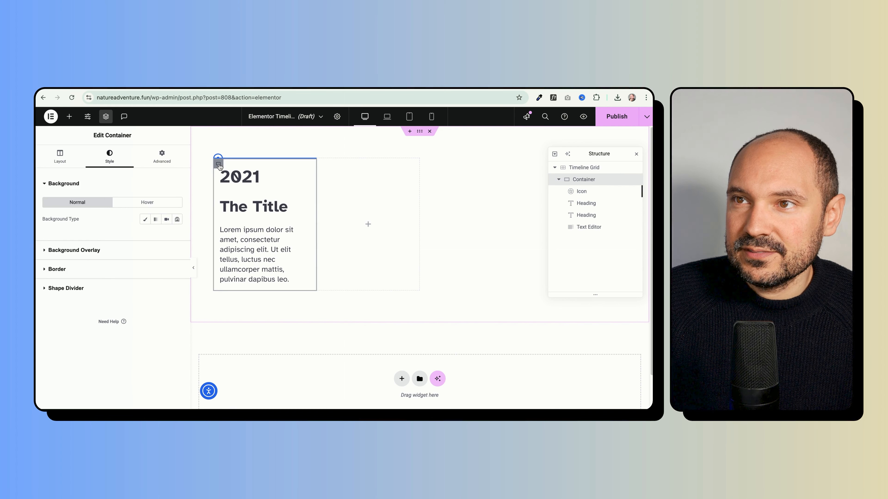
pyautogui.click(162, 156)
pyautogui.scroll(-5, 105, 258)
pyautogui.scroll(-2, 105, 258)
pyautogui.click(87, 276)
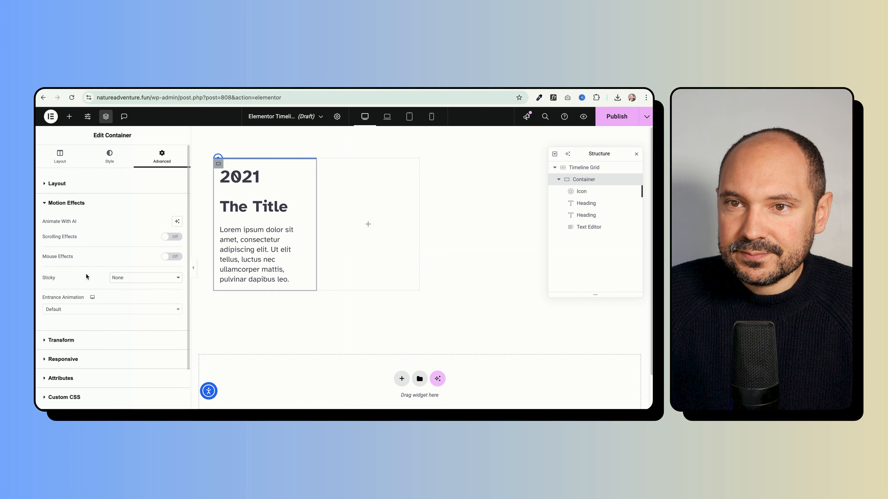
pyautogui.click(78, 310)
pyautogui.click(73, 373)
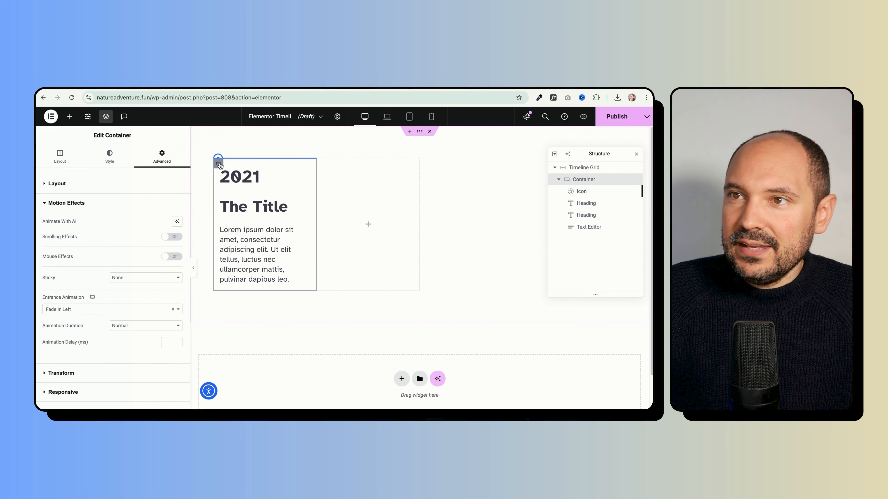
# - Duplicate the timeline item container three times to fill the four-column grid
pyautogui.rightClick(219, 164)
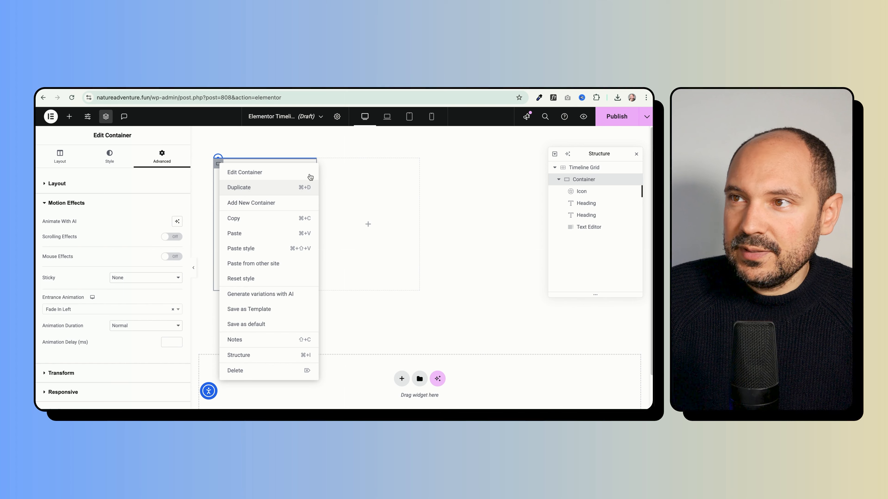
pyautogui.click(242, 192)
pyautogui.rightClick(323, 164)
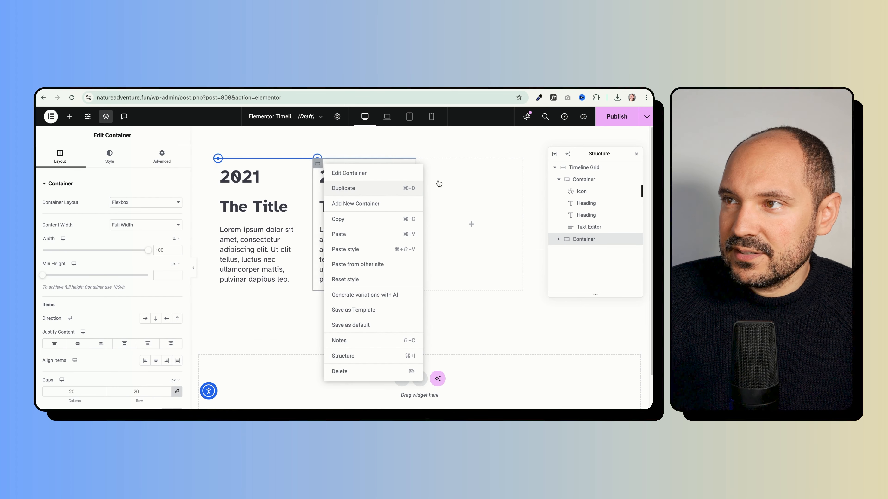
pyautogui.click(347, 191)
pyautogui.rightClick(424, 164)
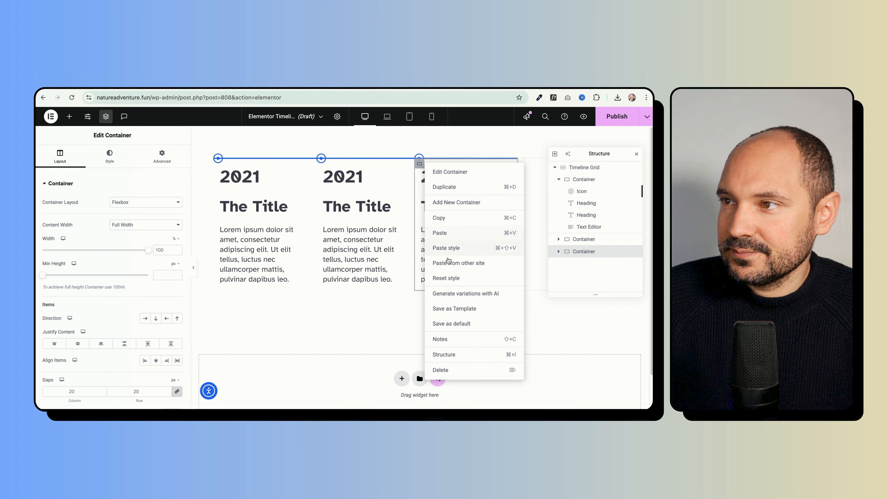
pyautogui.click(444, 187)
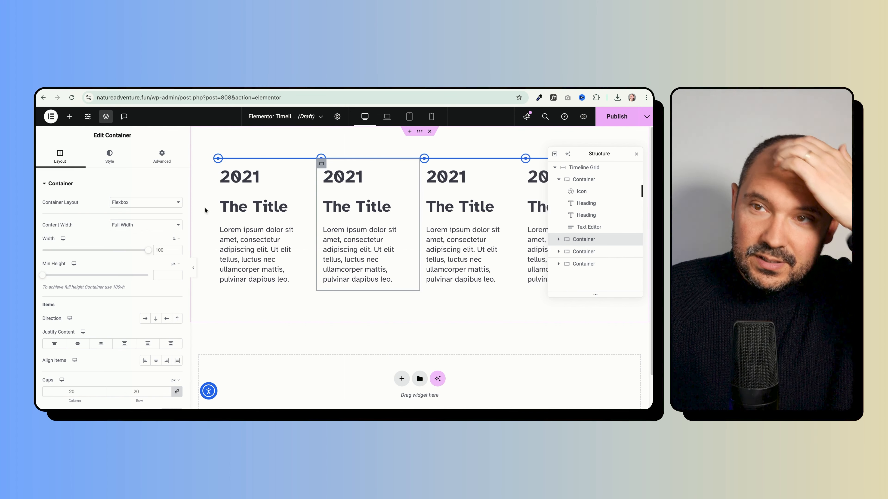
# - Set the second timeline container's entrance animation delay to 300 ms
pyautogui.click(161, 155)
pyautogui.scroll(-6, 110, 210)
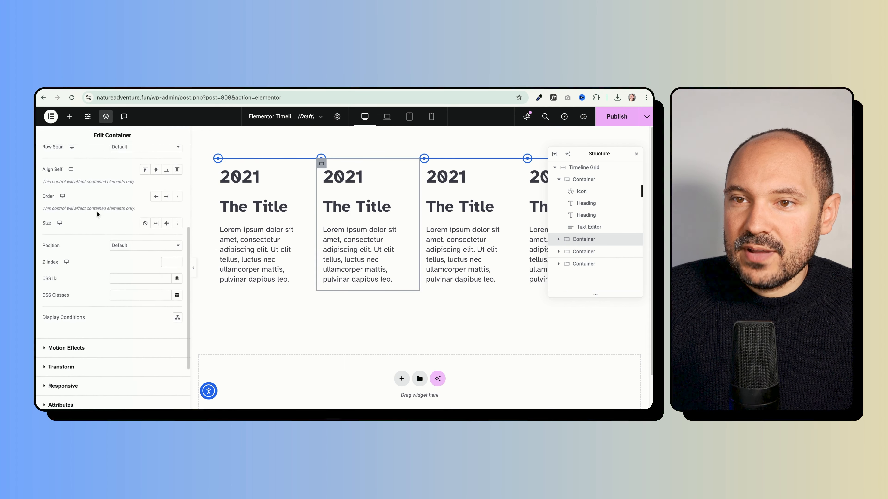
pyautogui.click(74, 302)
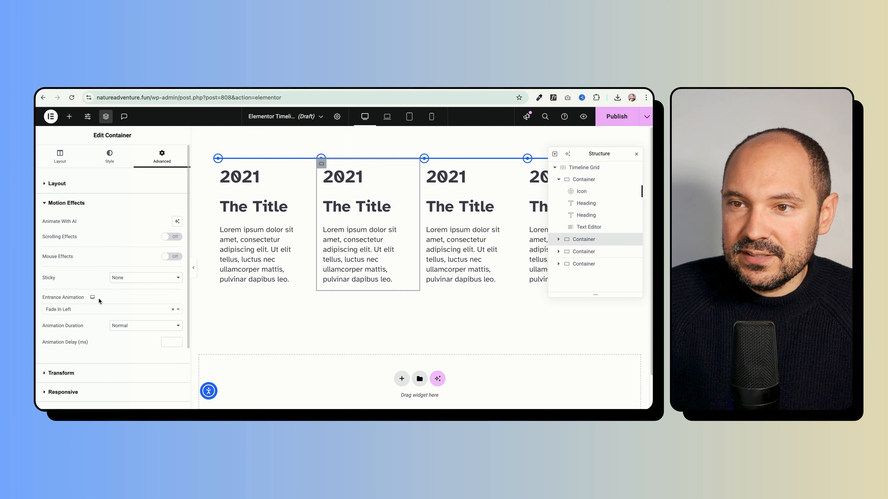
pyautogui.write('30')
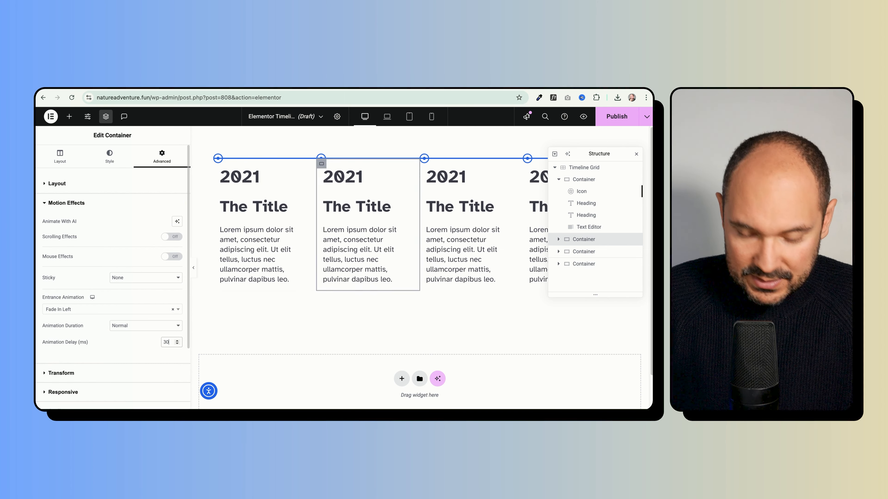
pyautogui.write('0')
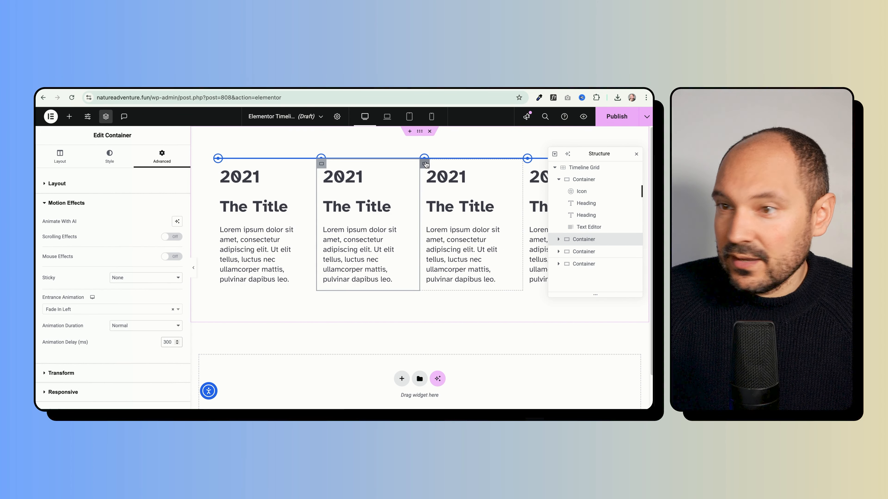
# - Set the third timeline container's entrance animation delay to 600 ms
pyautogui.click(425, 163)
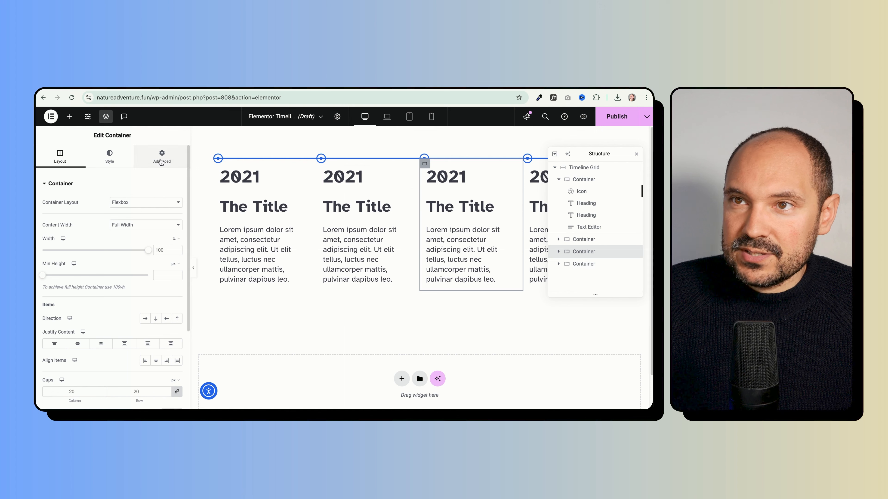
pyautogui.scroll(-5, 83, 246)
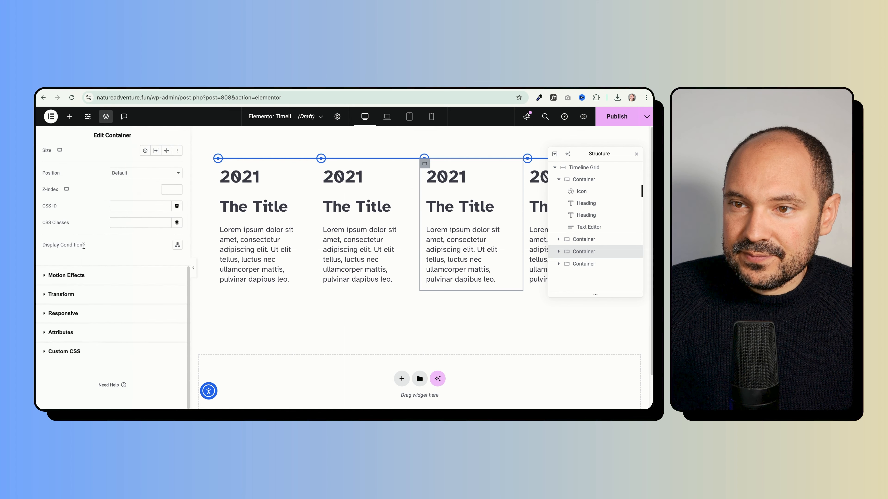
pyautogui.click(111, 276)
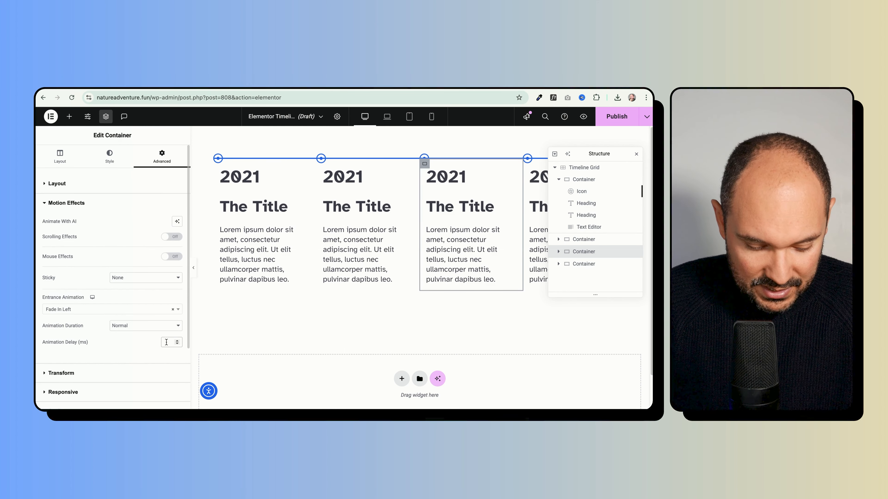
pyautogui.write('00')
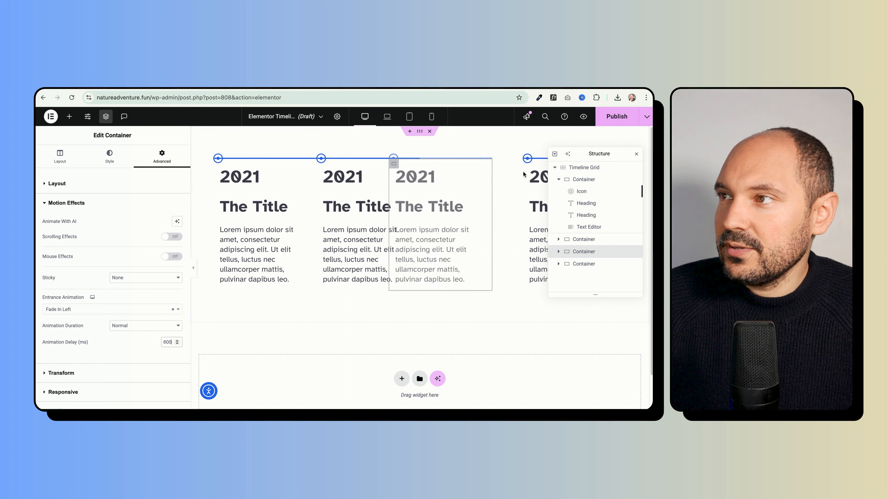
# - Set the fourth timeline container's entrance animation delay to 900 ms, and preview the page before returning to the editor
pyautogui.click(528, 164)
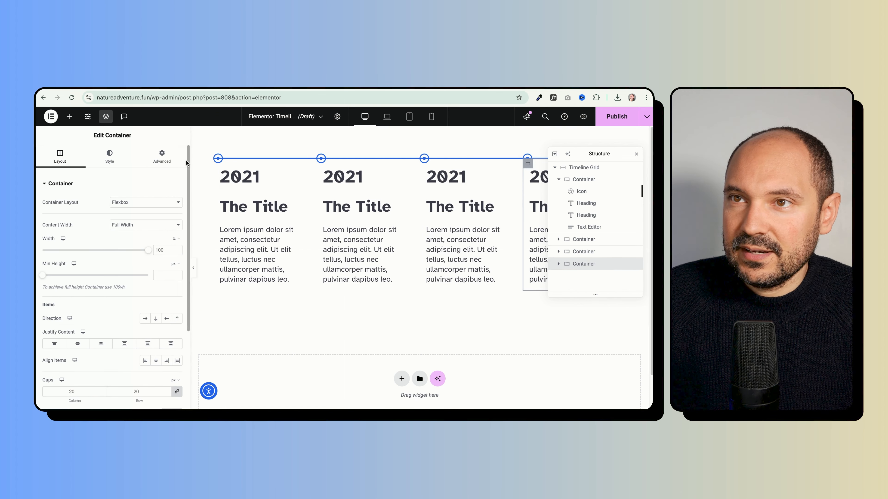
pyautogui.click(167, 161)
pyautogui.scroll(-10, 136, 321)
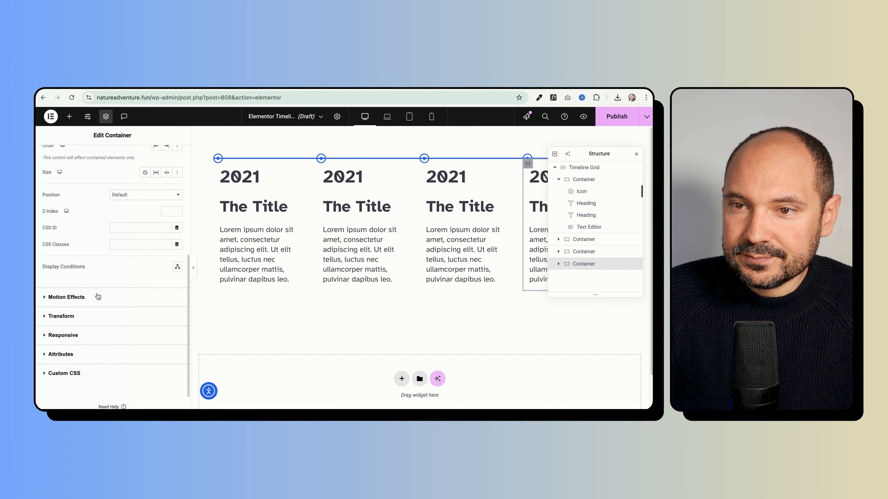
pyautogui.click(66, 293)
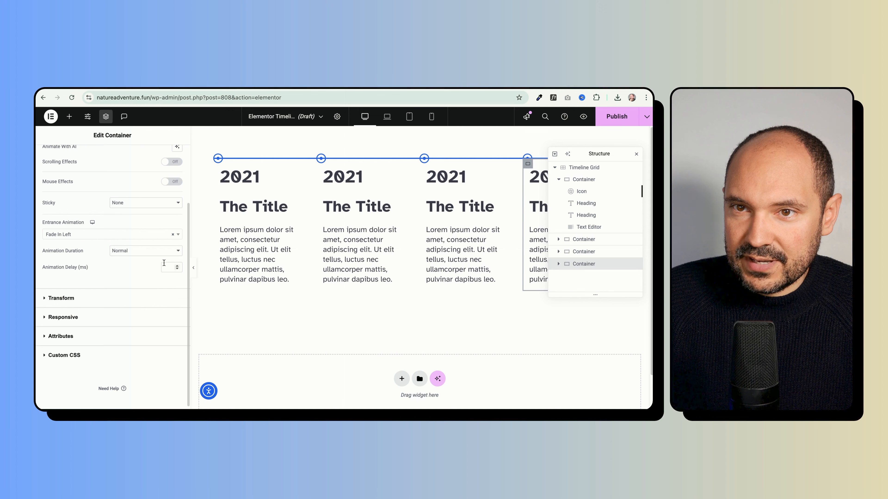
pyautogui.write('900')
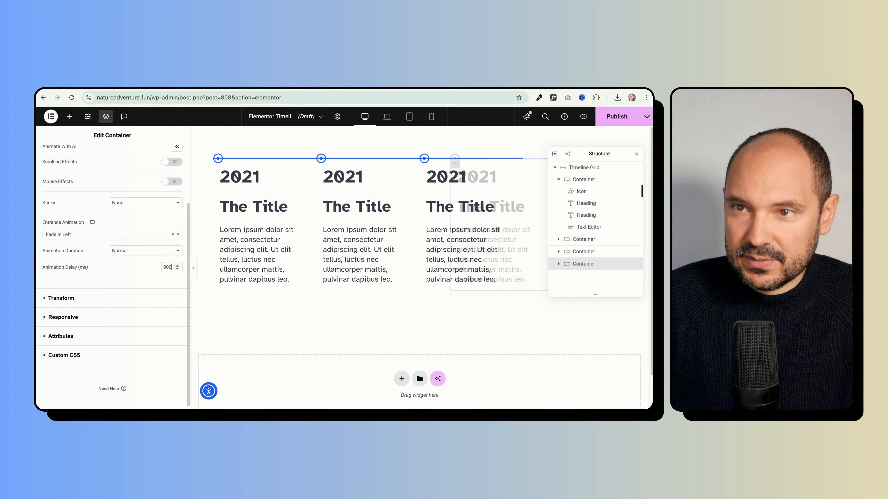
pyautogui.click(583, 116)
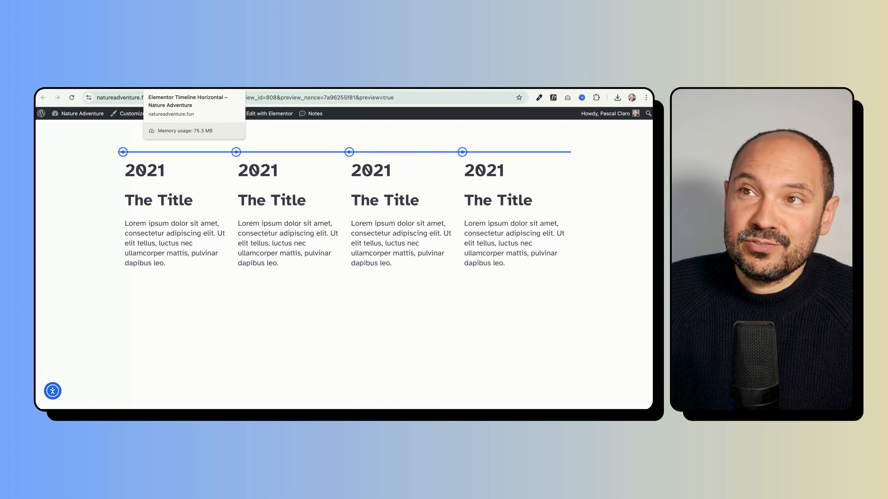
pyautogui.click(121, 89)
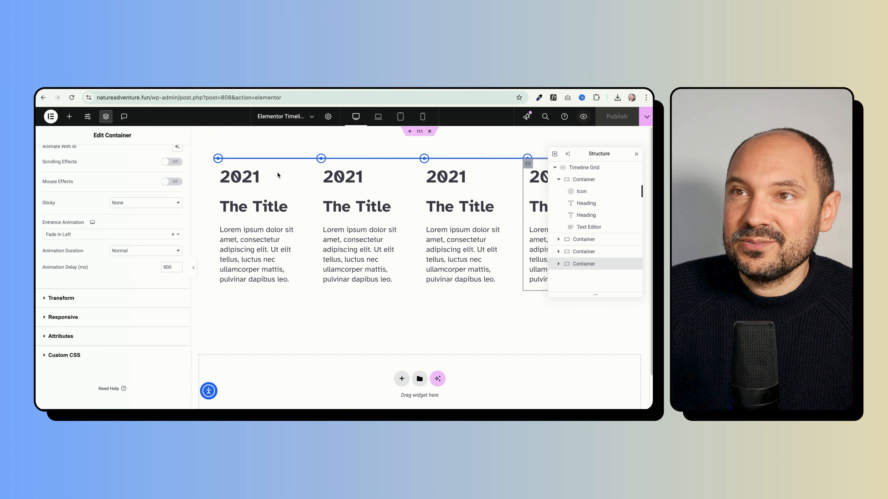
# - Change the year headings of the second and third timeline items to 2022 and 2023
pyautogui.click(360, 182)
pyautogui.press('BackSpace')
pyautogui.write('2')
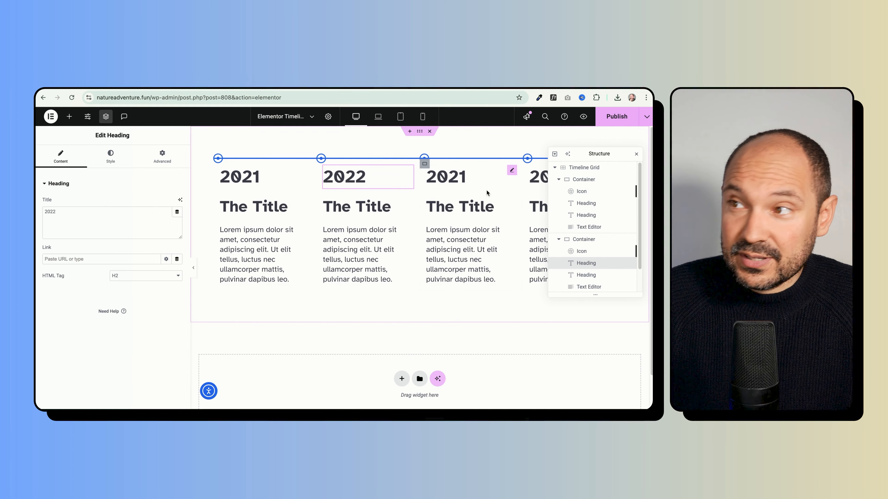
pyautogui.click(482, 180)
pyautogui.press('BackSpace')
pyautogui.write('3')
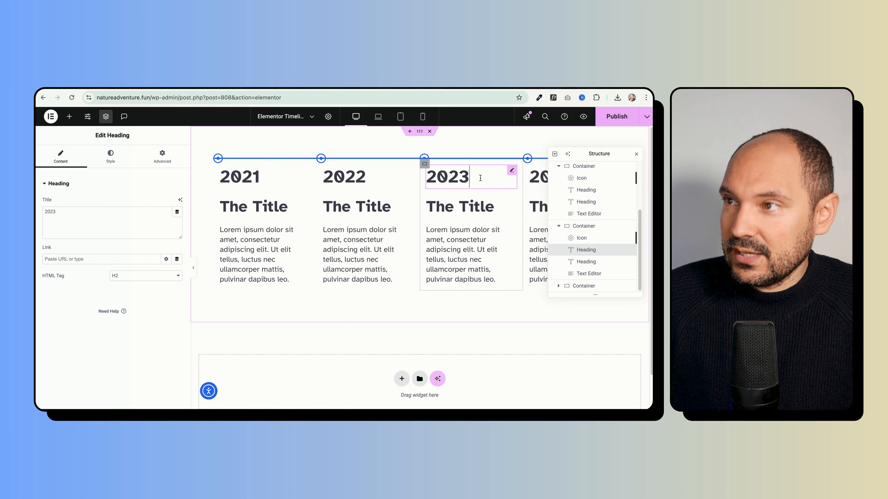
# - Move the Structure window off the fourth item, change that item's year heading to 2024, and publish the page
pyautogui.click(581, 178)
pyautogui.moveTo(574, 154); pyautogui.dragTo(566, 219)
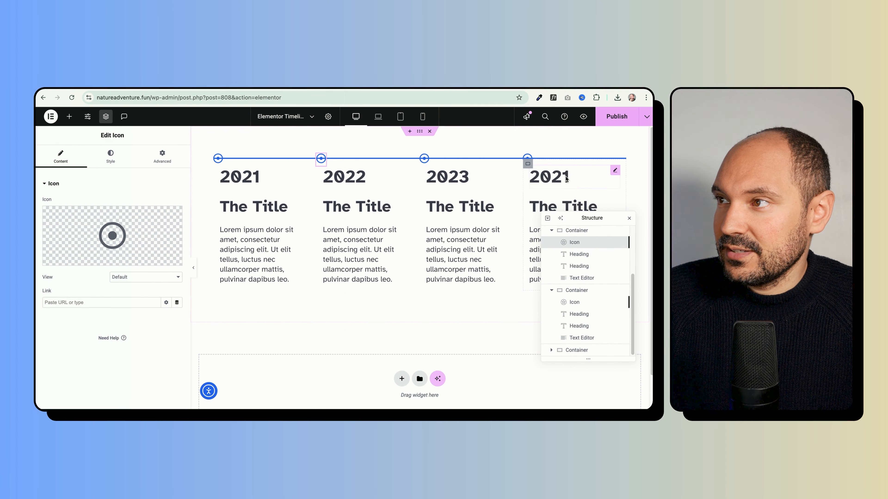
pyautogui.click(566, 179)
pyautogui.press('BackSpace')
pyautogui.write('3')
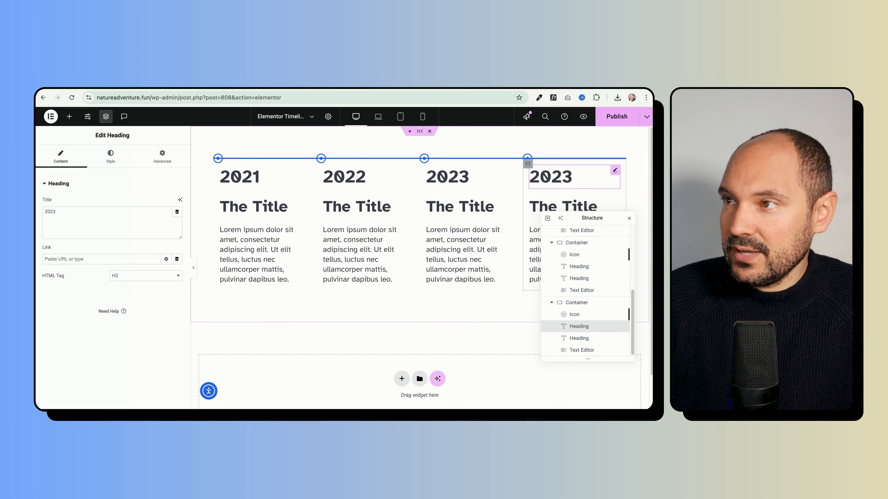
pyautogui.press('BackSpace')
pyautogui.click(617, 116)
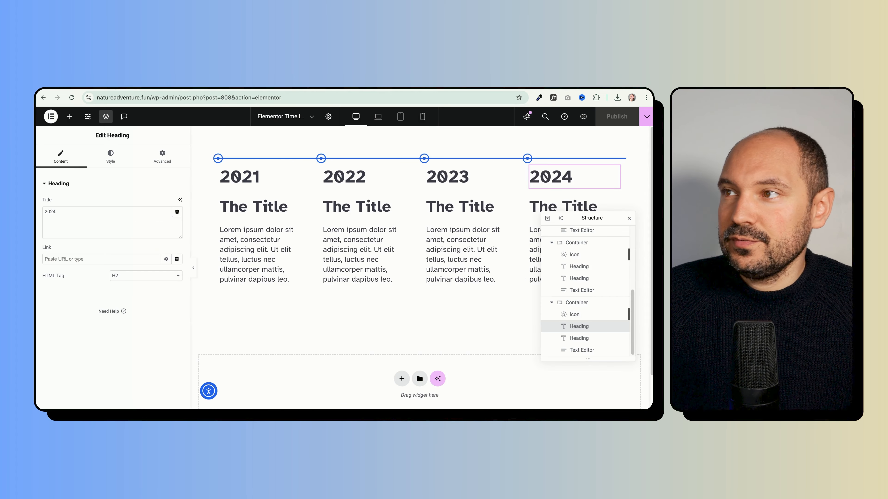
# - In the tablet portrait view, set the Timeline Grid container's columns to 2
pyautogui.click(401, 117)
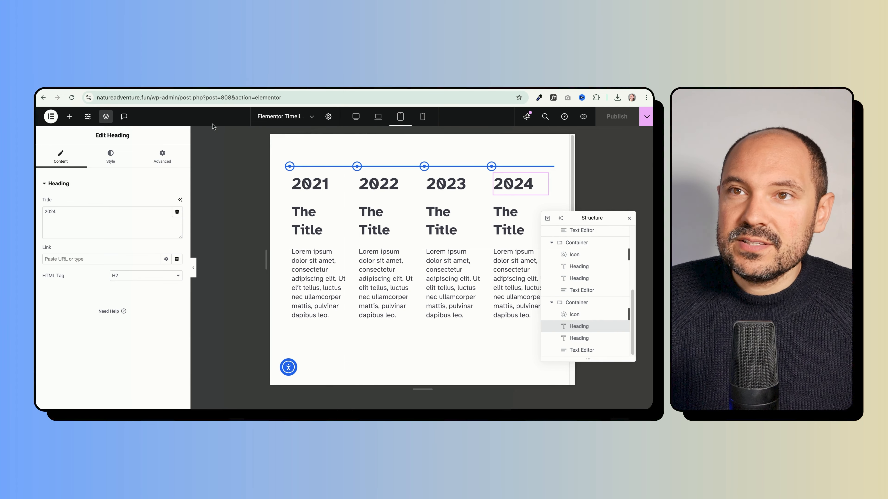
pyautogui.scroll(4, 601, 266)
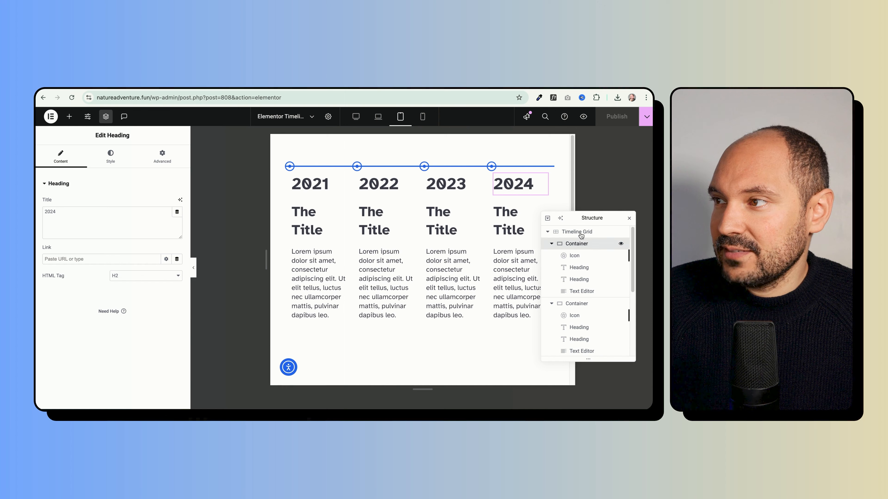
pyautogui.click(581, 240)
pyautogui.click(580, 235)
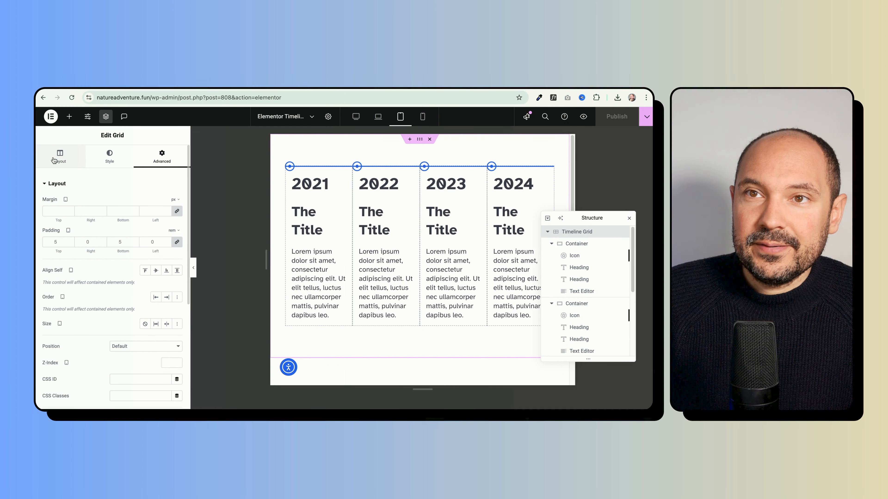
pyautogui.click(60, 156)
pyautogui.scroll(-3, 133, 322)
pyautogui.scroll(-2, 124, 330)
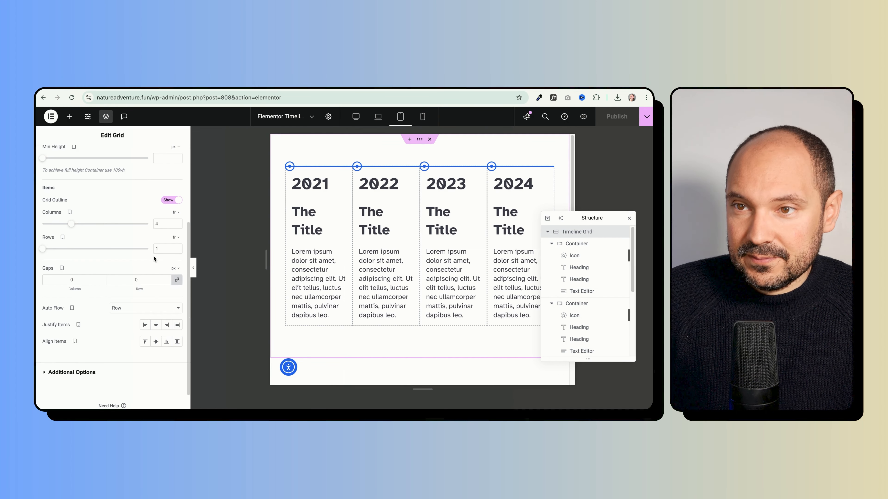
pyautogui.click(177, 227)
pyautogui.click(177, 227)
pyautogui.click(178, 227)
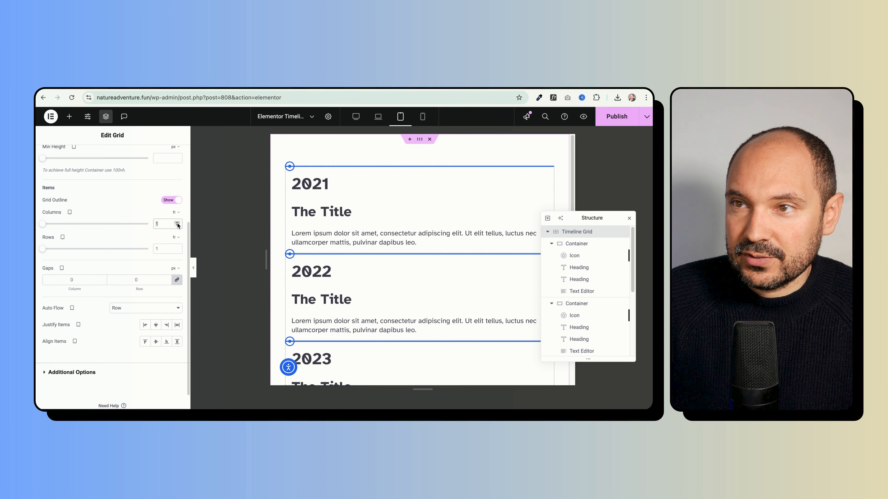
pyautogui.click(177, 223)
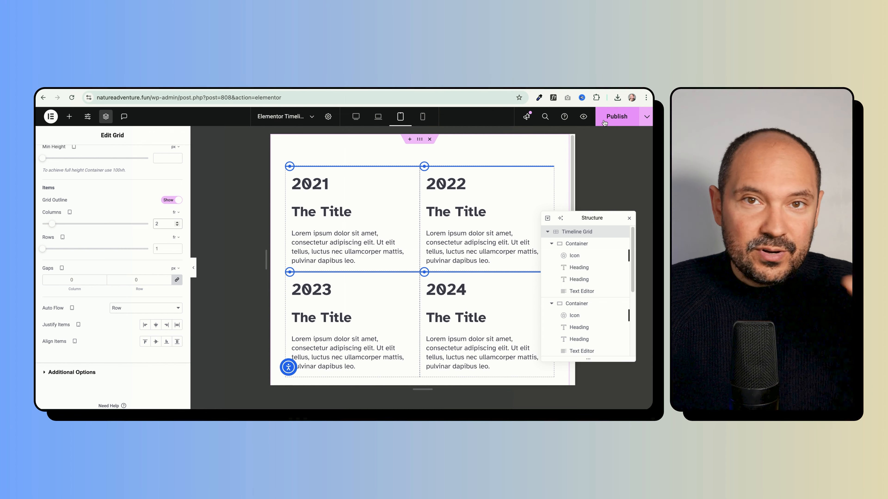
# - Examine the two-column tablet change by comparing the timeline in the mobile, desktop, laptop and tablet views with the editing panel hidden
pyautogui.click(423, 120)
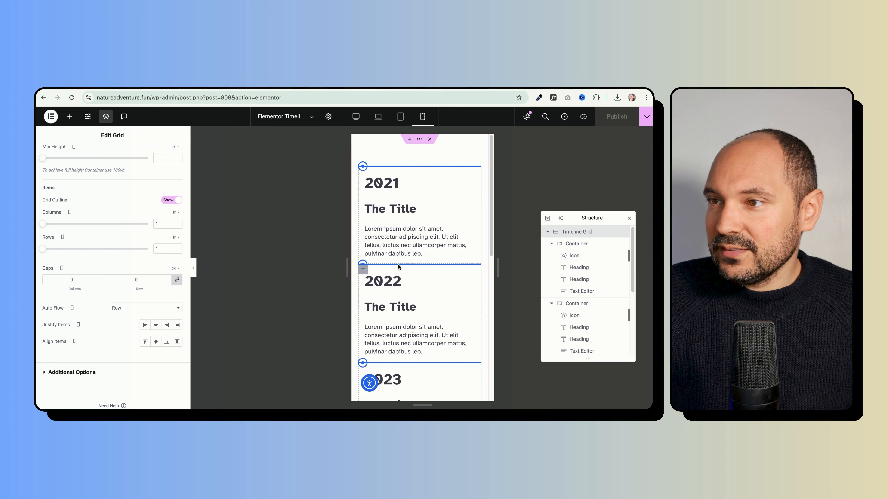
pyautogui.scroll(-4, 398, 264)
pyautogui.scroll(4, 398, 264)
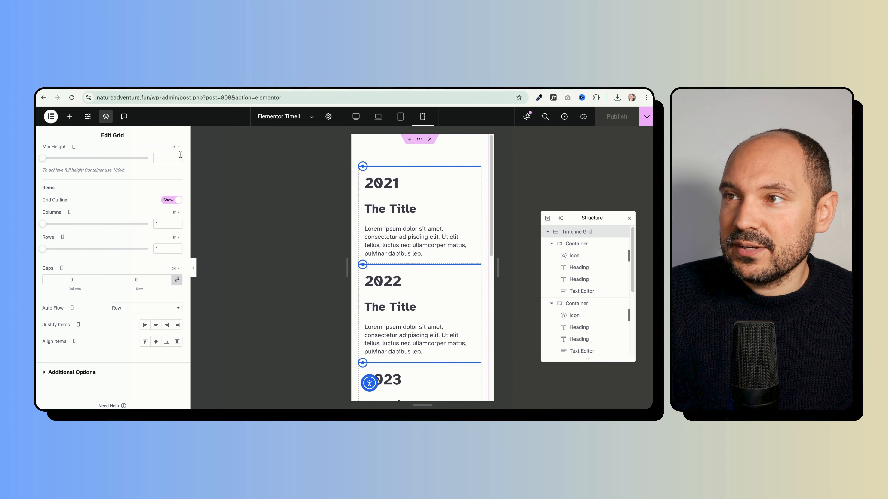
pyautogui.click(194, 270)
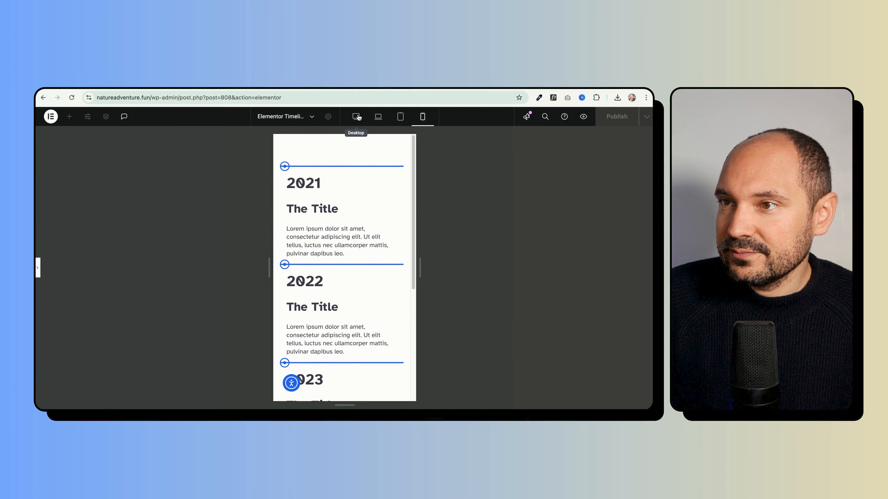
pyautogui.click(357, 117)
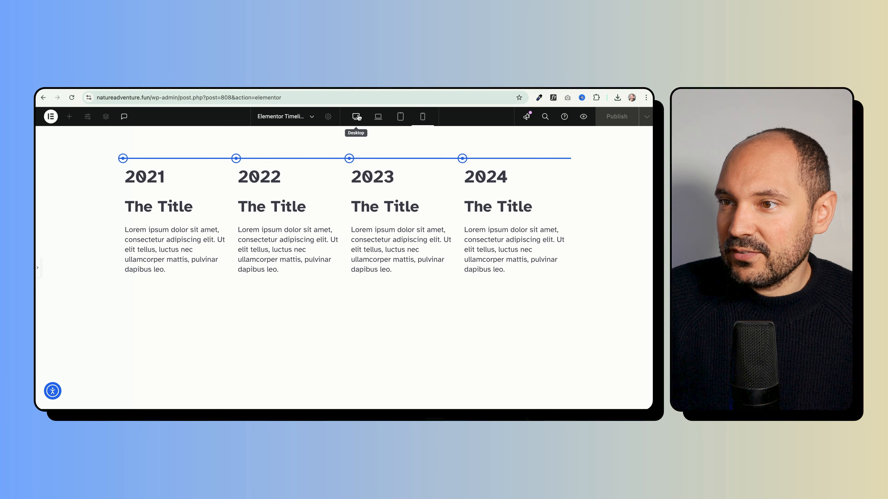
pyautogui.click(381, 119)
pyautogui.click(401, 119)
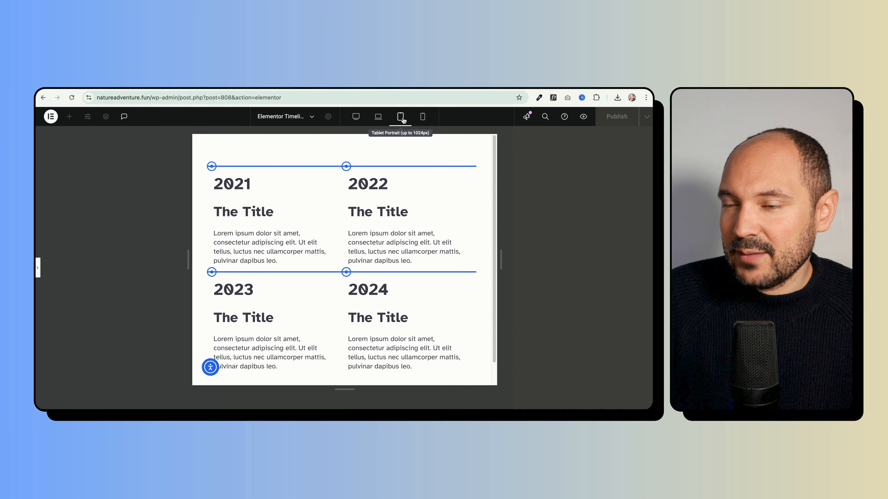
pyautogui.click(423, 117)
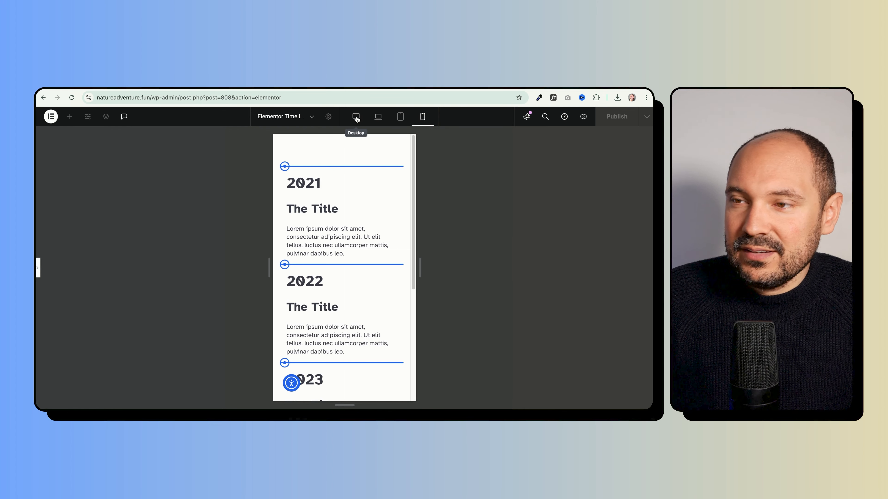
pyautogui.click(401, 117)
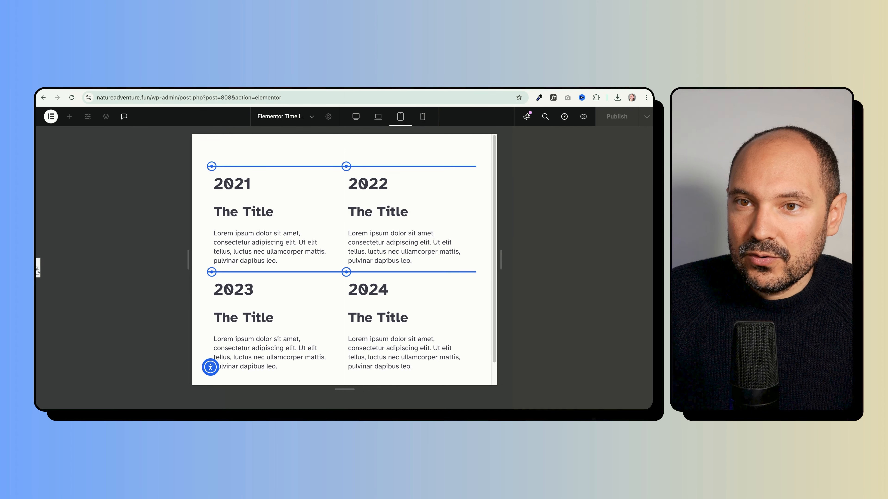
pyautogui.click(357, 117)
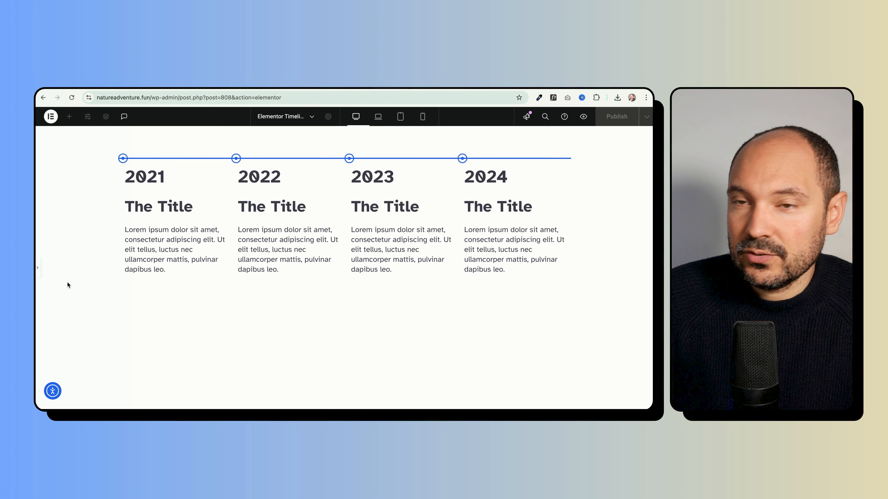
pyautogui.click(64, 244)
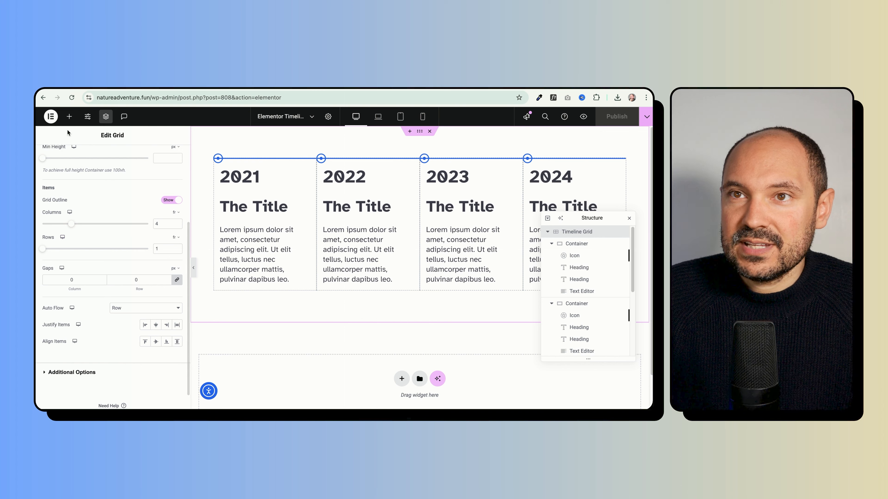
pyautogui.scroll(3, 60, 178)
pyautogui.scroll(-4, 75, 255)
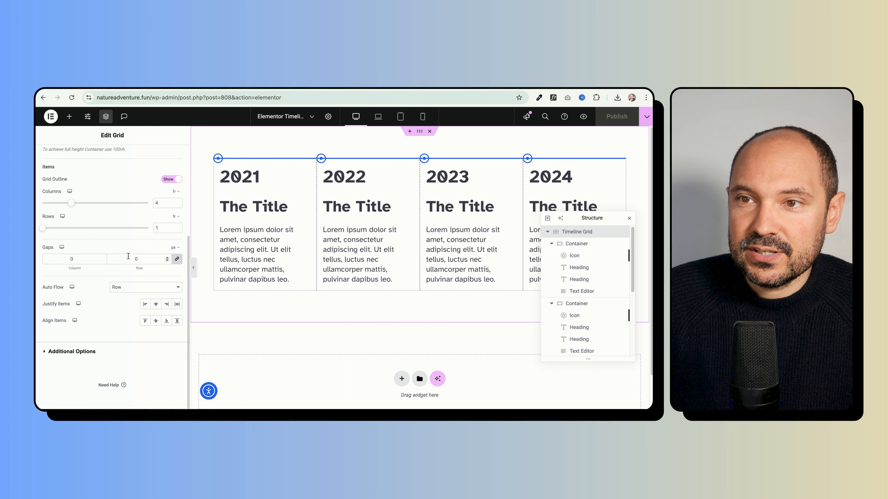
pyautogui.click(176, 259)
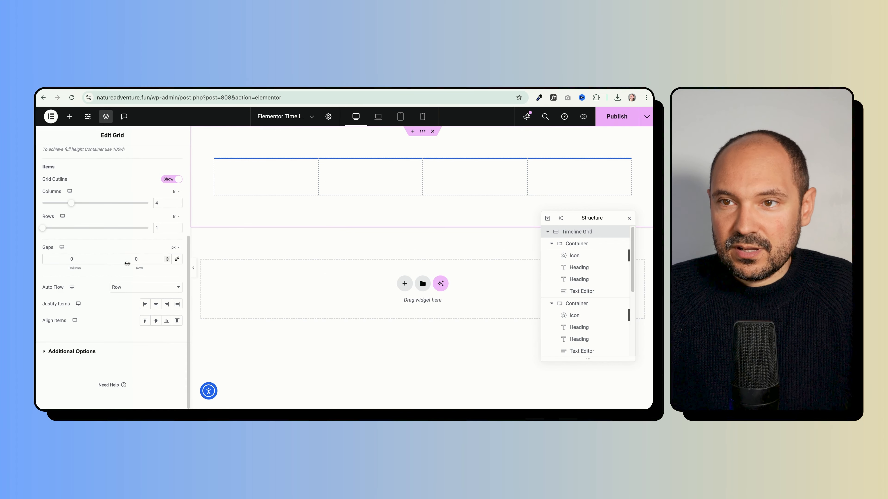
pyautogui.click(126, 258)
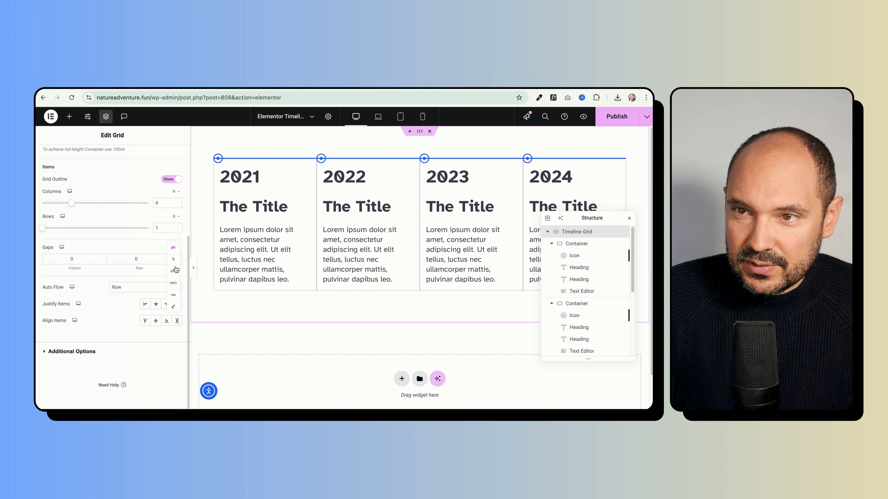
pyautogui.click(173, 283)
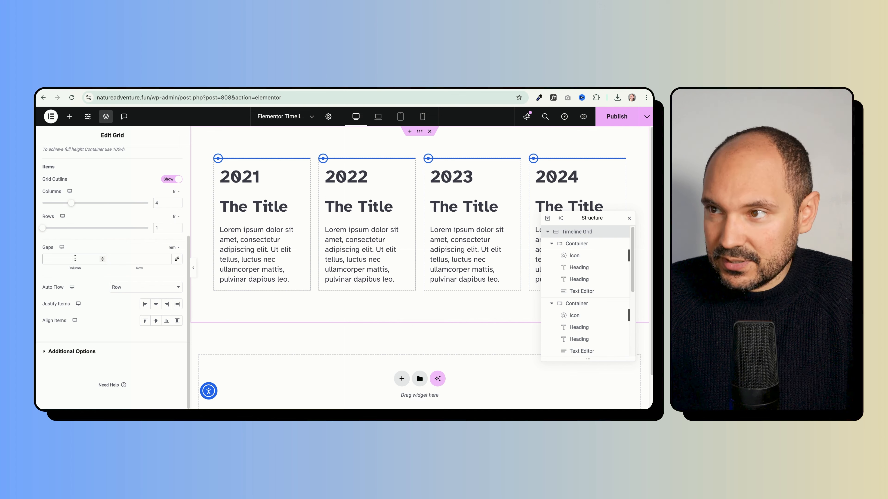
pyautogui.write('0')
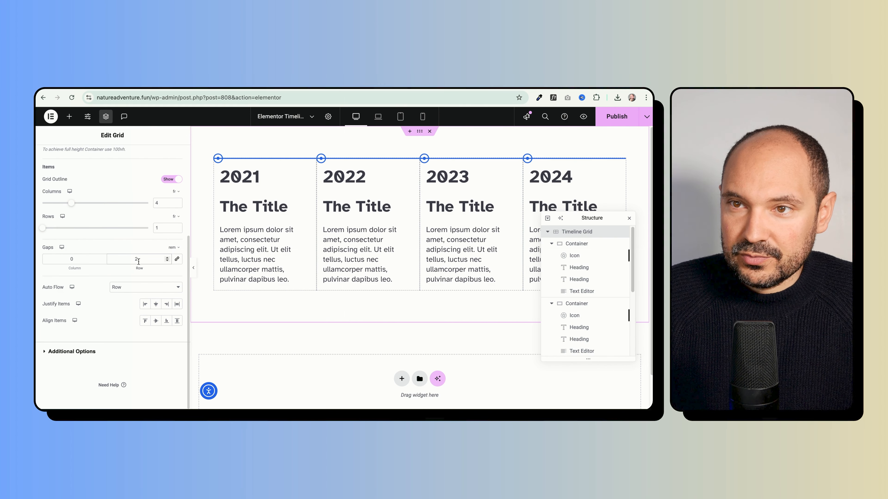
pyautogui.write('3')
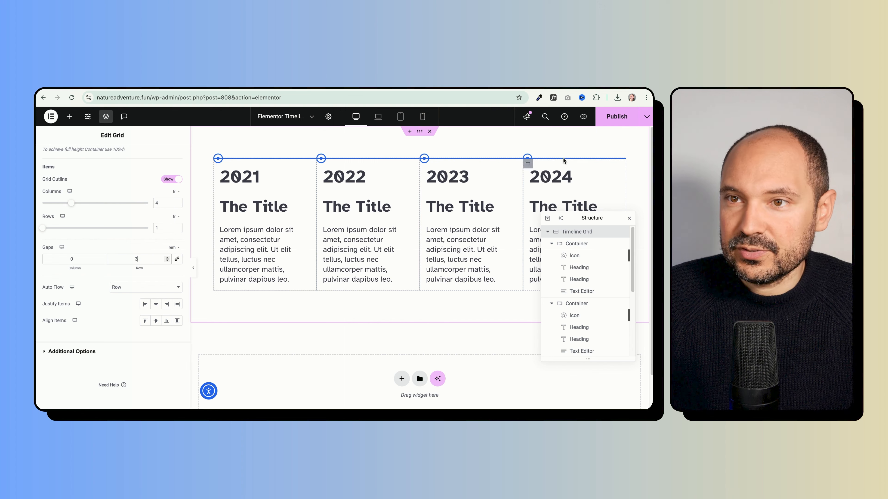
pyautogui.click(617, 118)
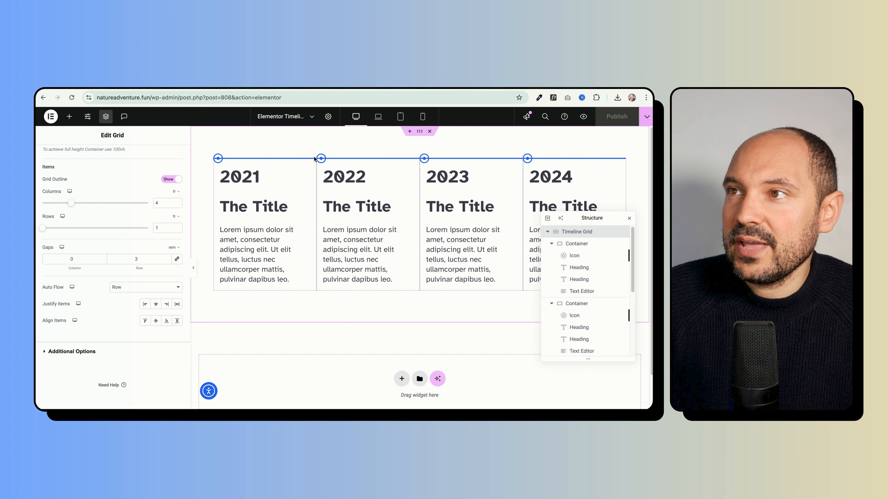
# - Check the row spacing of the timeline in the laptop, tablet and mobile views, and return to the desktop view
pyautogui.click(193, 267)
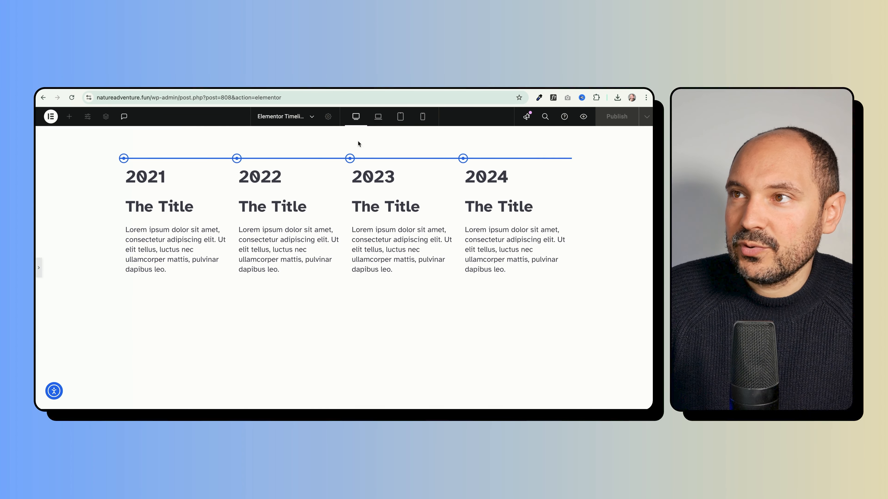
pyautogui.click(378, 117)
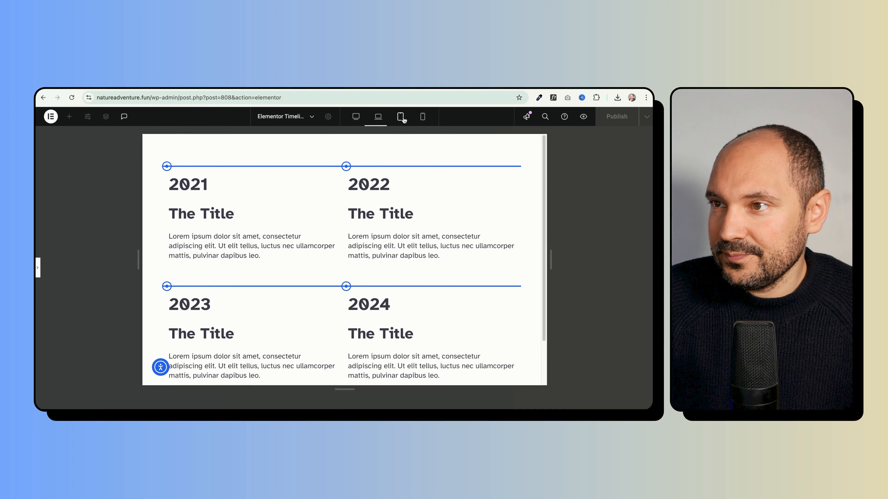
pyautogui.click(402, 119)
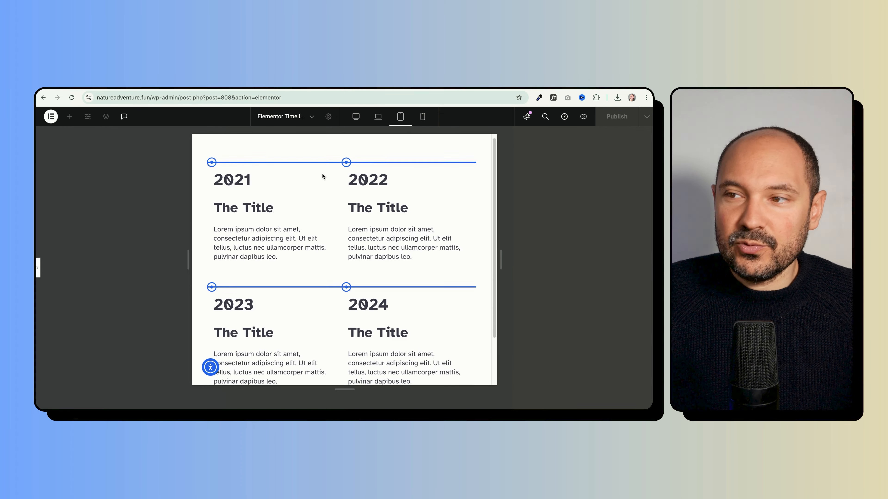
pyautogui.click(422, 117)
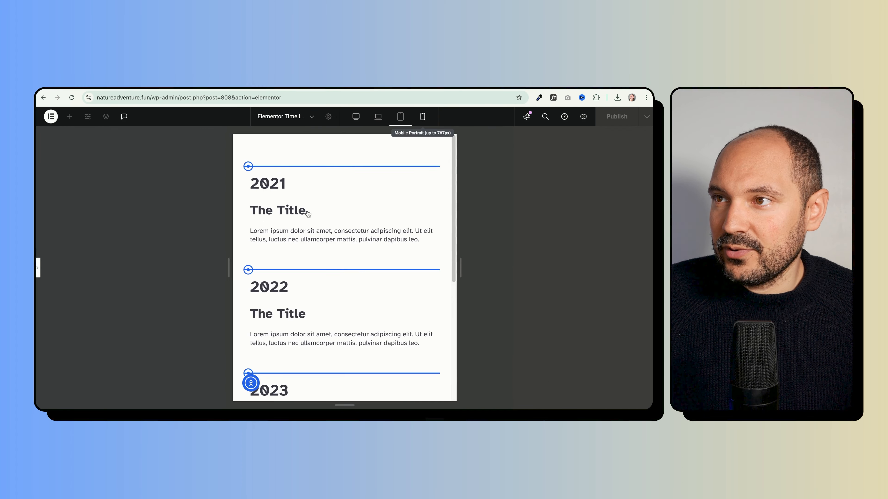
pyautogui.scroll(-8, 305, 211)
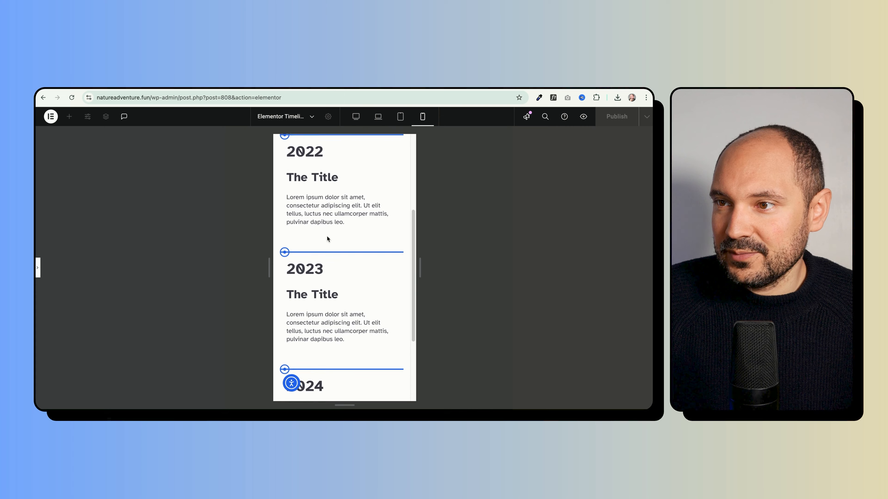
pyautogui.scroll(8, 327, 236)
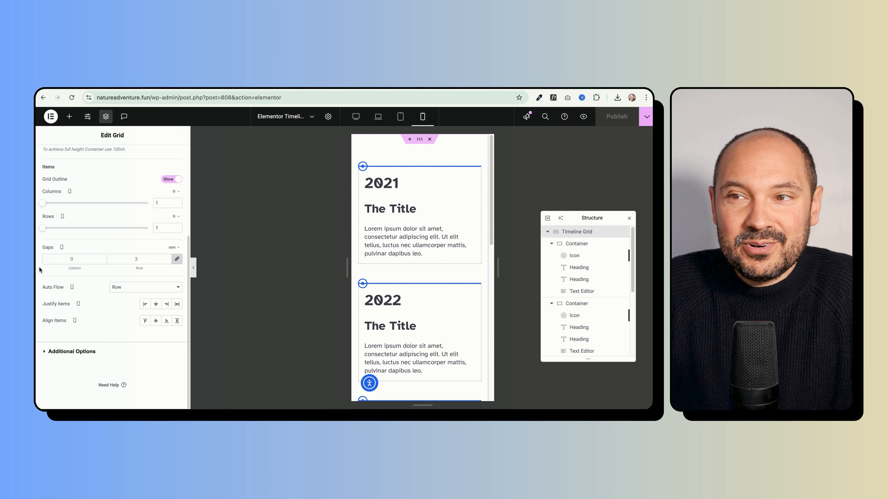
pyautogui.click(193, 269)
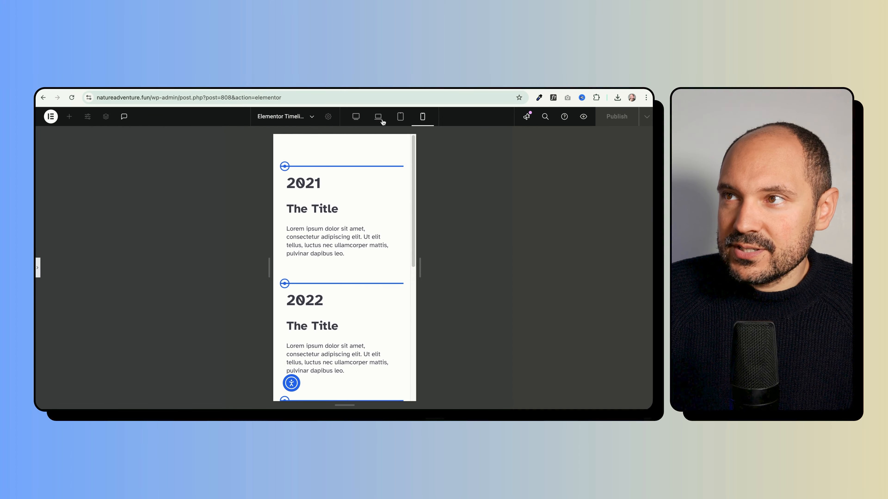
pyautogui.click(356, 118)
# - Switch to the other horizontal timeline page and delete the extra "Your Text Here" heading below the advanced timeline's 2024 description
pyautogui.click(490, 83)
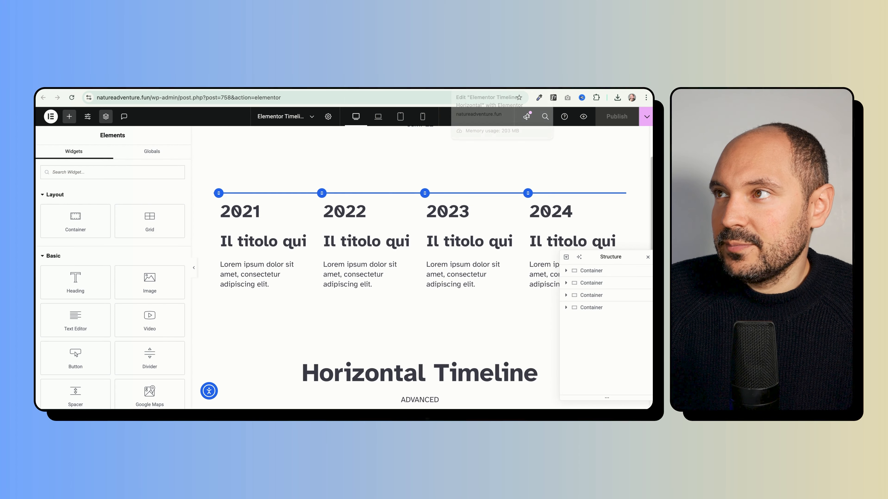
pyautogui.scroll(-8, 252, 283)
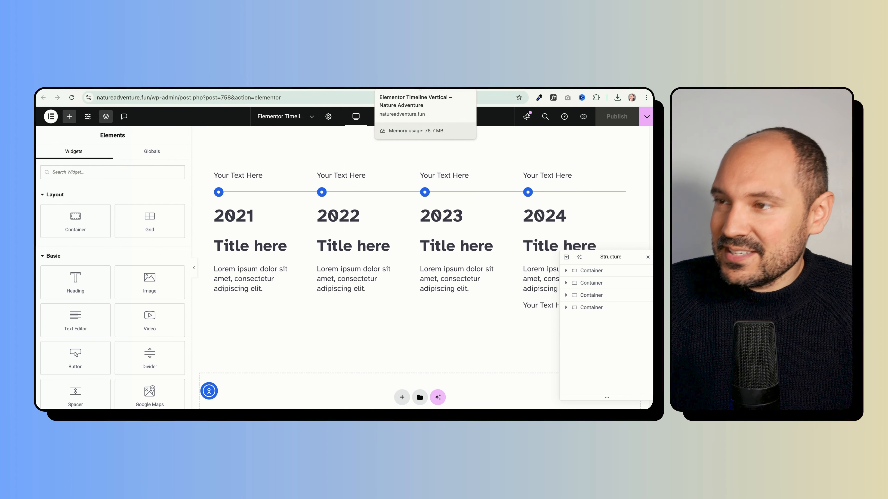
pyautogui.click(421, 90)
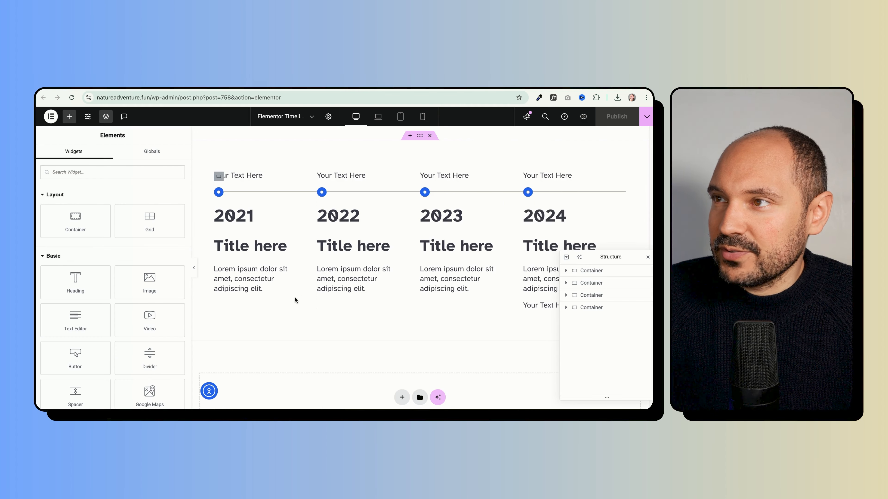
pyautogui.scroll(-1, 297, 299)
pyautogui.scroll(3, 301, 297)
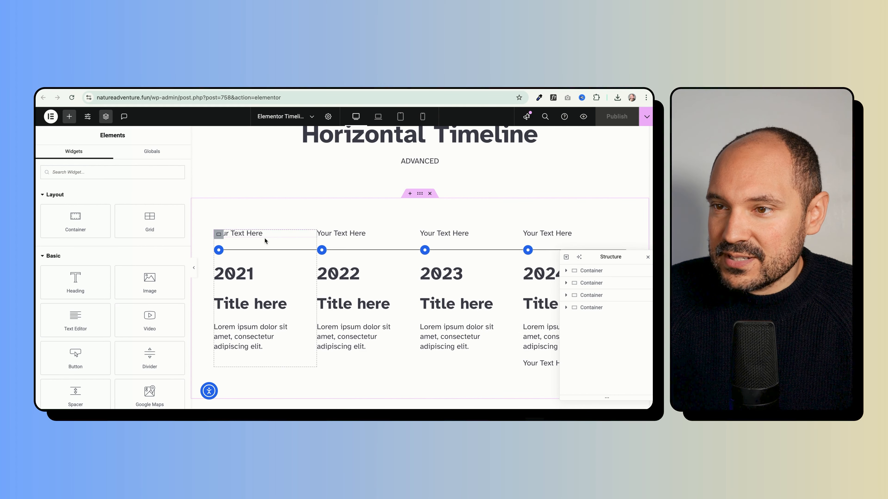
pyautogui.rightClick(540, 364)
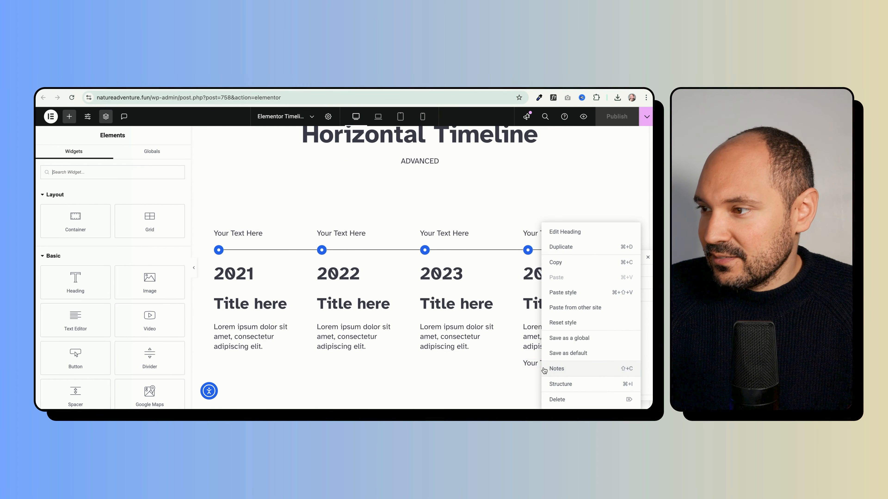
pyautogui.click(571, 399)
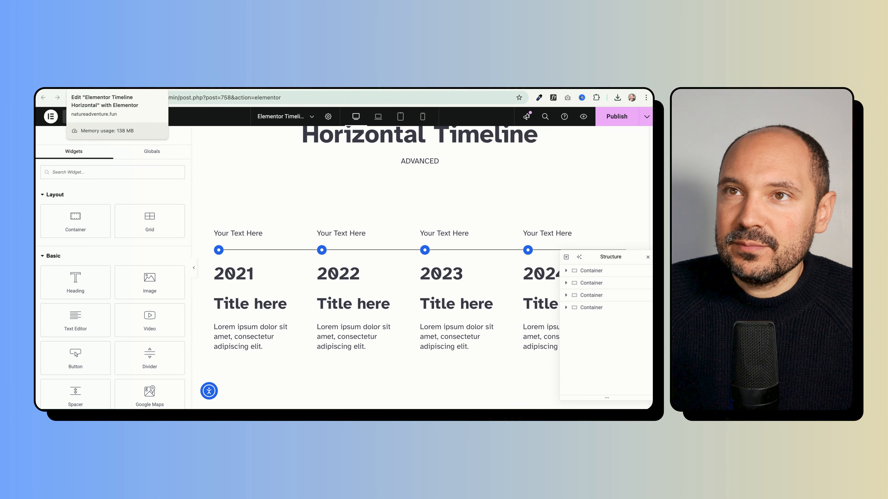
# - Switch back to the basic timeline page, show the editing panel, and duplicate the whole Timeline Grid
pyautogui.click(100, 85)
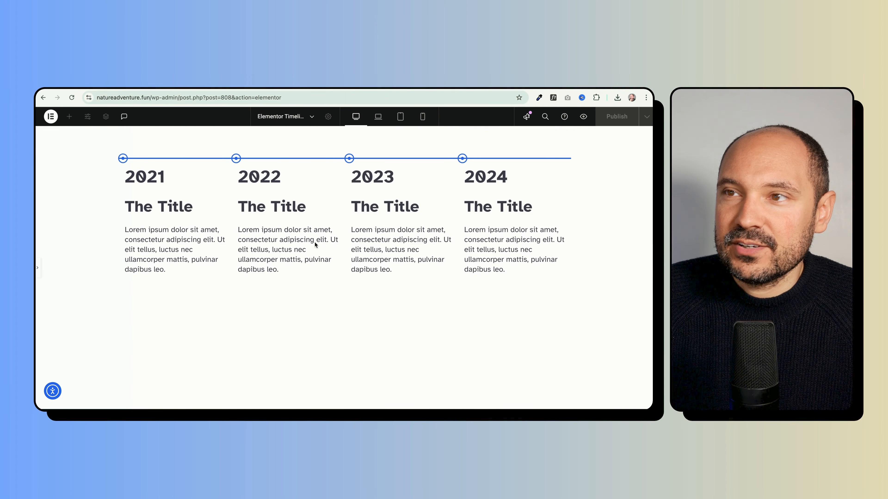
pyautogui.click(37, 269)
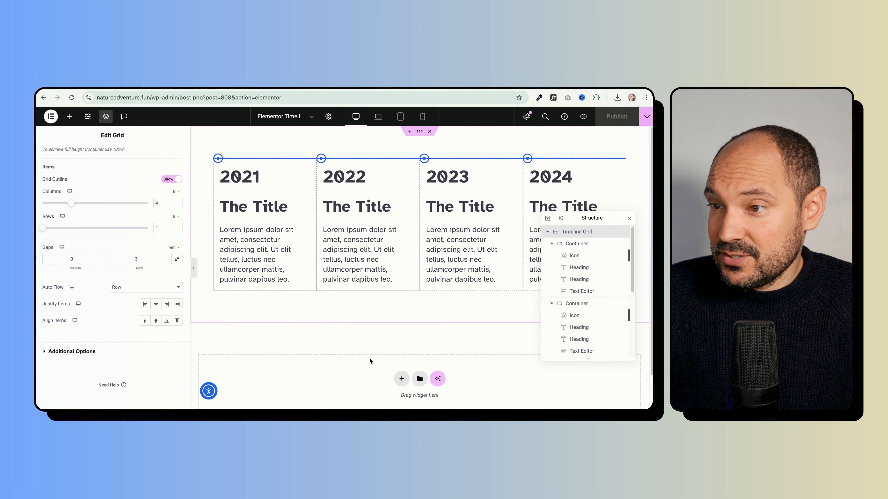
pyautogui.rightClick(419, 133)
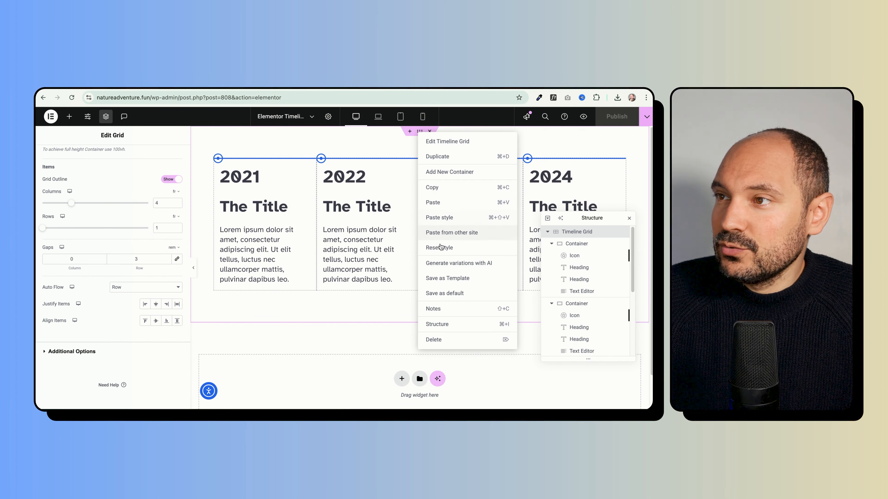
pyautogui.click(437, 157)
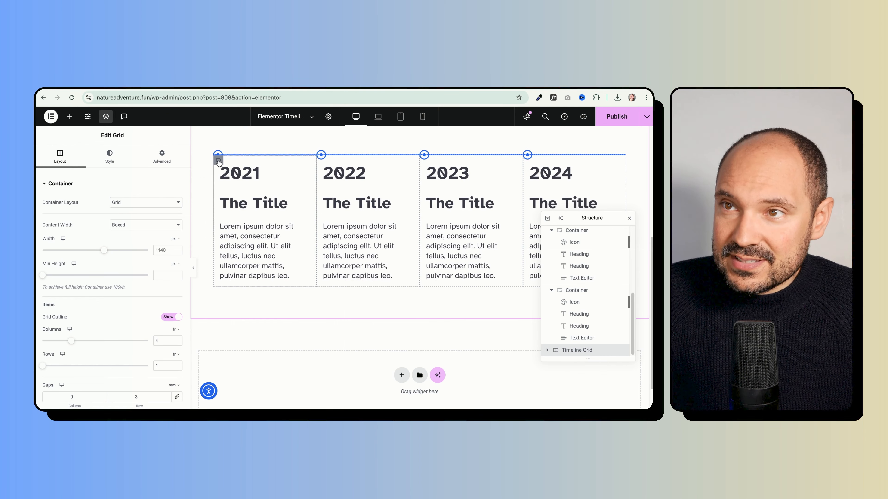
# - Set the border type of the 2021 item container in the duplicated grid to None
pyautogui.click(218, 161)
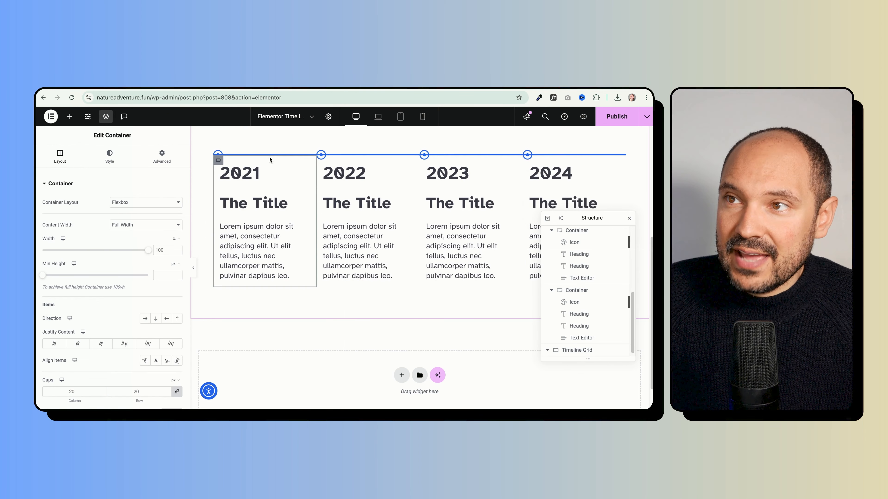
pyautogui.click(109, 157)
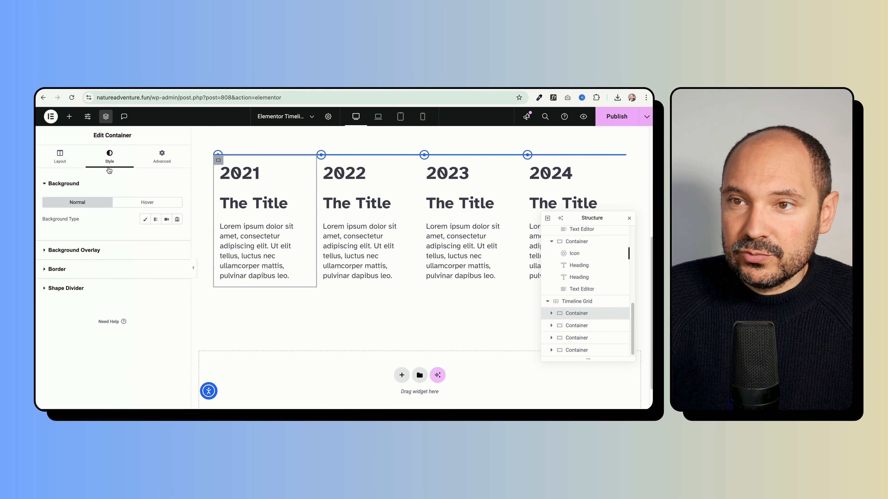
pyautogui.click(84, 271)
pyautogui.click(140, 257)
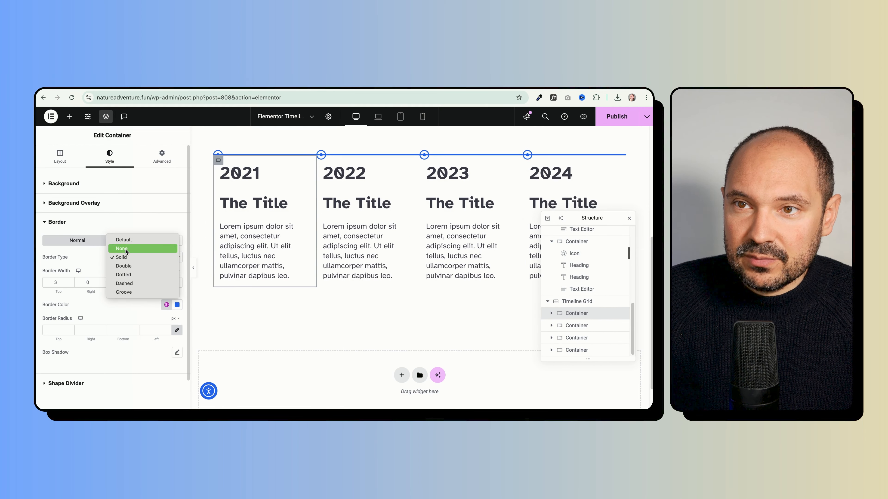
pyautogui.click(124, 249)
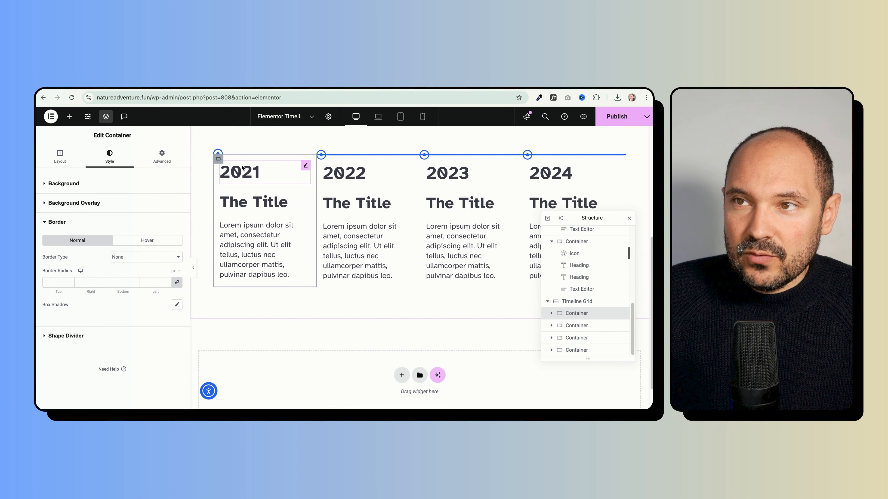
# - Copy the borderless 2021 container and paste its style onto the 2022, 2023 and 2024 containers
pyautogui.rightClick(219, 163)
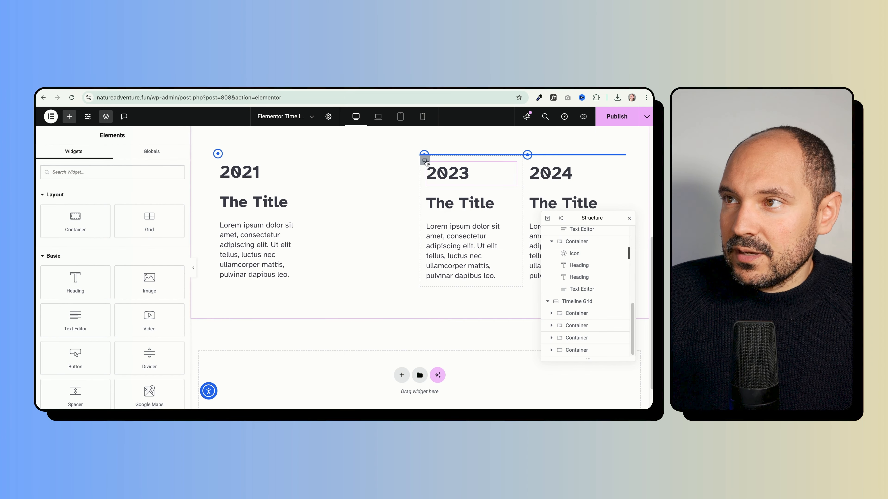
pyautogui.rightClick(426, 162)
pyautogui.click(470, 232)
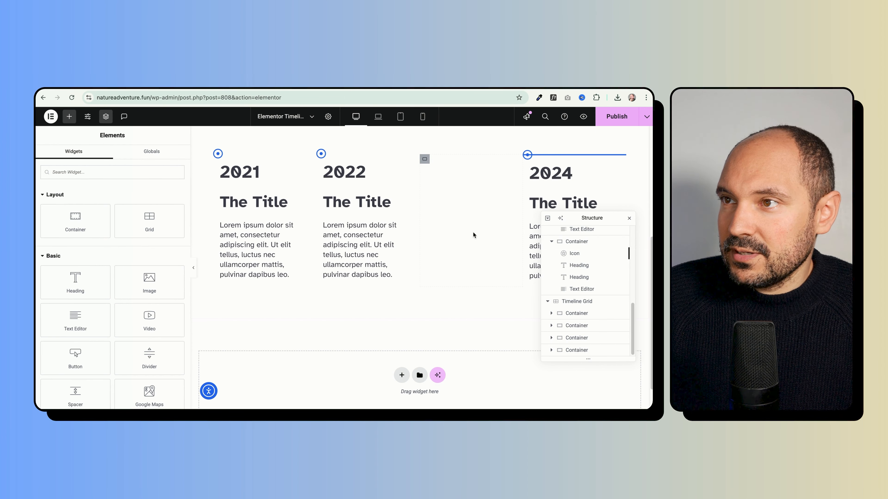
pyautogui.rightClick(527, 155)
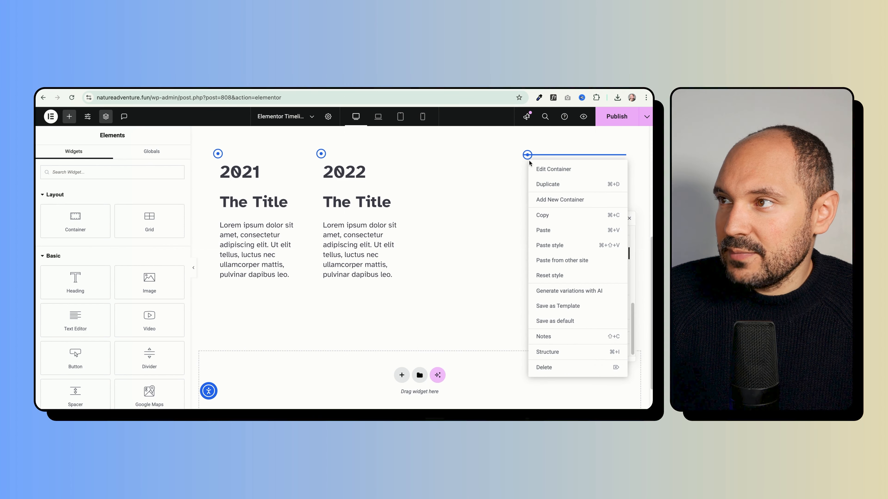
pyautogui.click(557, 246)
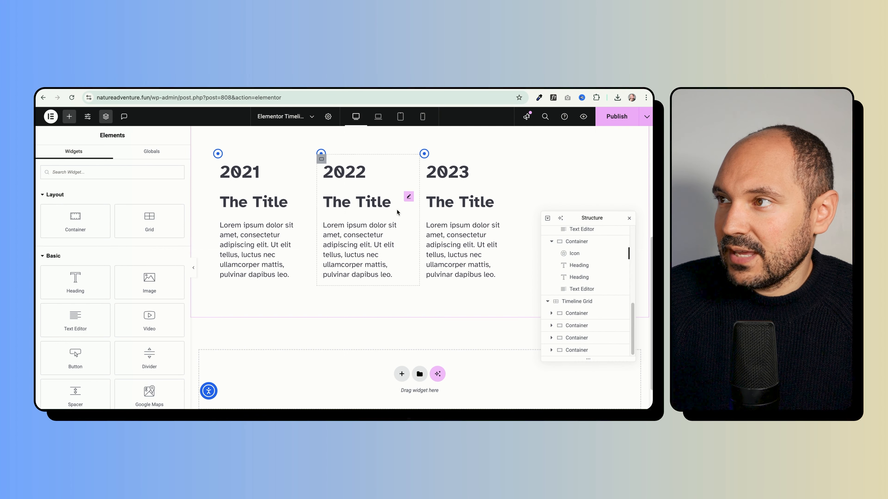
# - Delete the circle icon from each of the four items in the duplicated timeline
pyautogui.rightClick(218, 155)
pyautogui.click(243, 328)
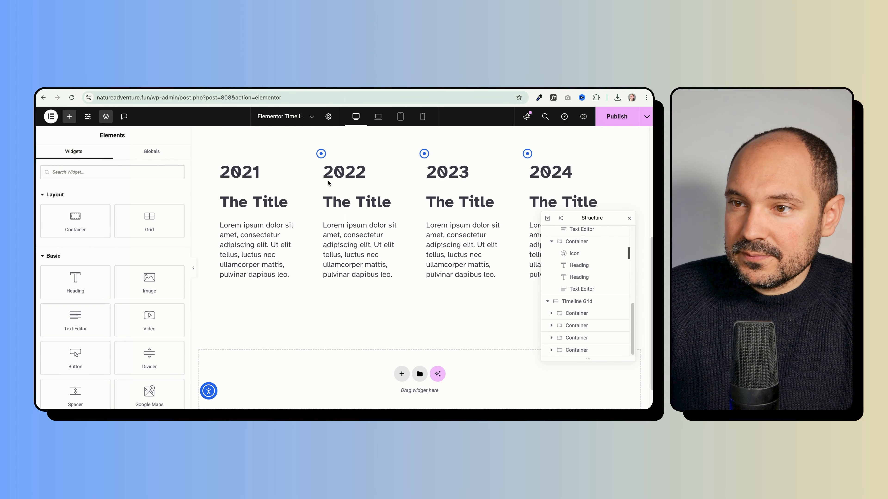
pyautogui.rightClick(322, 153)
pyautogui.click(350, 327)
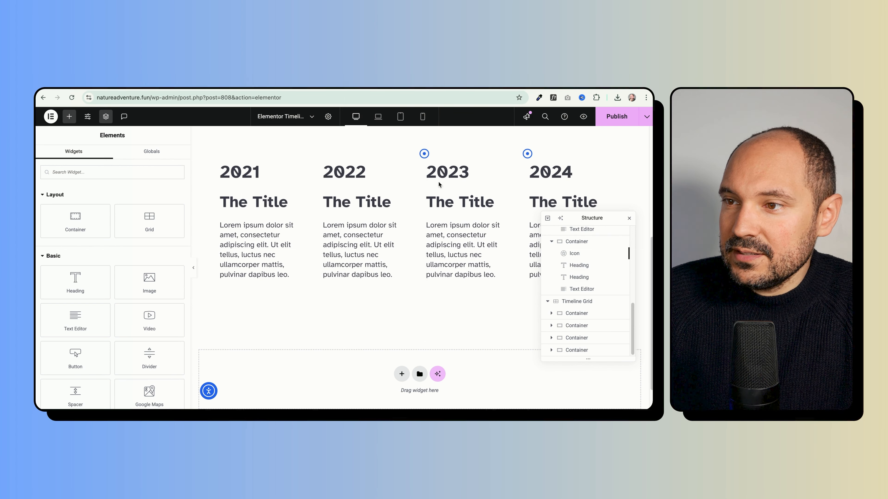
pyautogui.rightClick(422, 153)
pyautogui.click(447, 327)
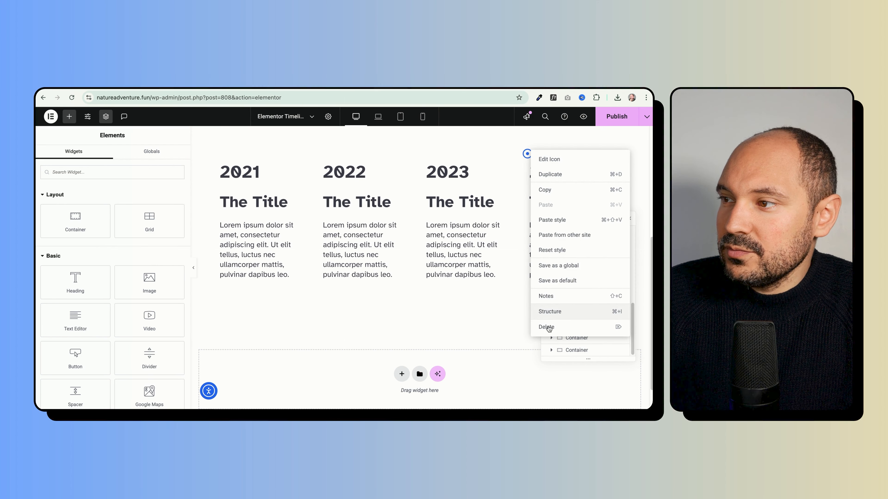
pyautogui.click(548, 327)
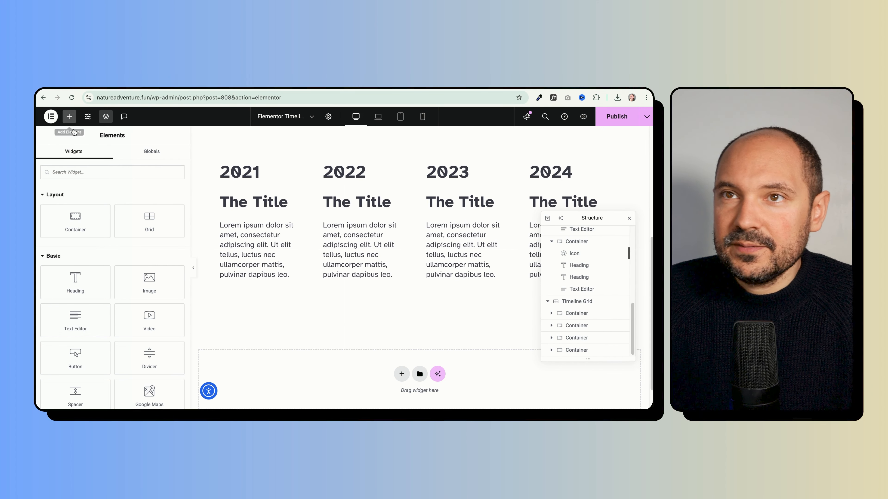
# - Add a container inside the 2021 item and move its "The Title" heading and description text into it
pyautogui.click(62, 176)
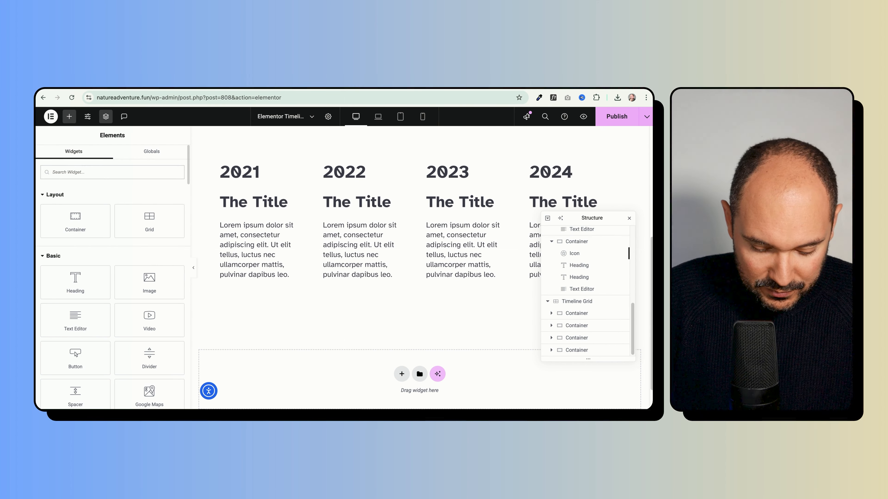
pyautogui.write('con')
pyautogui.moveTo(75, 201); pyautogui.dragTo(252, 194)
pyautogui.moveTo(260, 249); pyautogui.dragTo(241, 205)
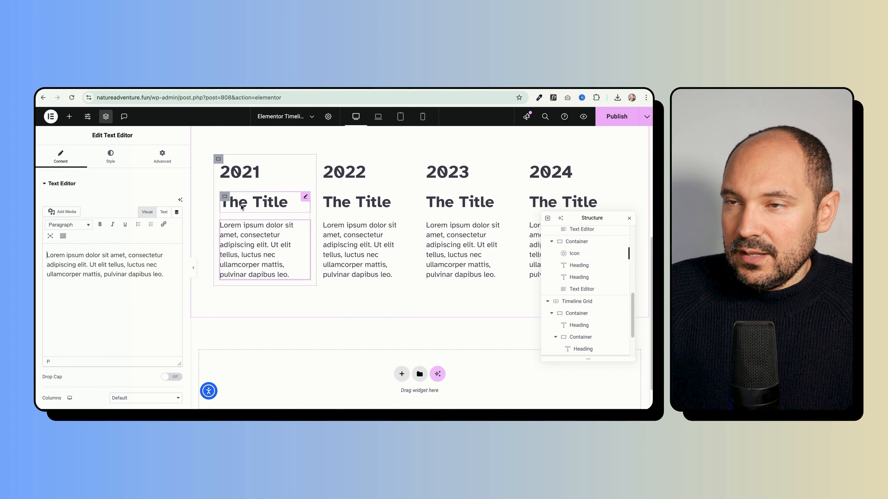
# - Set the padding of the outer 2021 item container to 0 on all sides
pyautogui.click(219, 160)
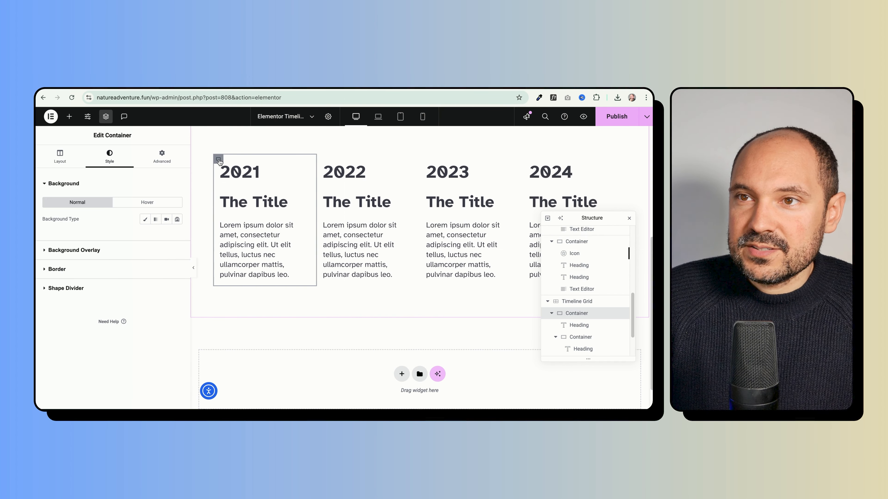
pyautogui.click(161, 159)
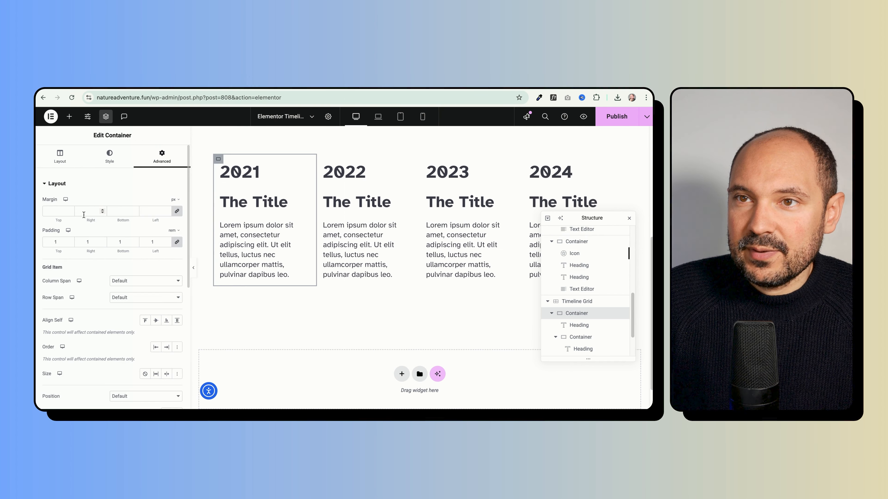
pyautogui.doubleClick(57, 242)
pyautogui.write('0')
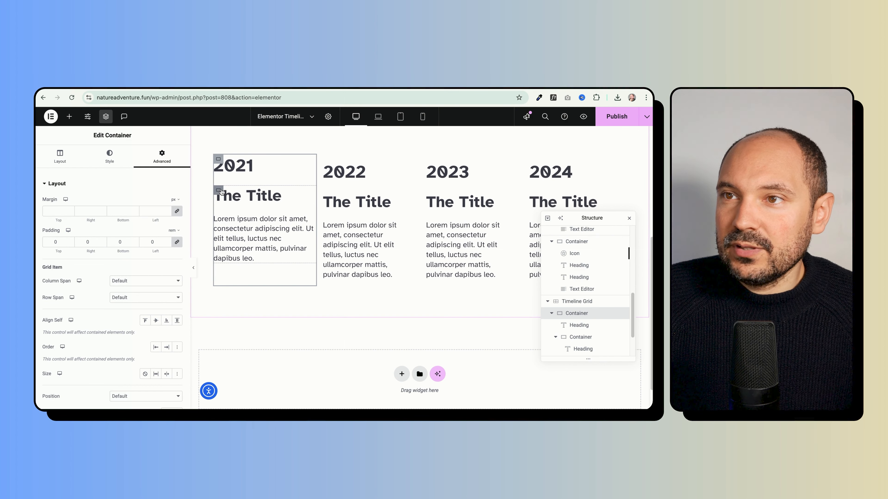
# - Set the padding of the inner container holding the 2021 item's title and description to 1 rem on all sides
pyautogui.click(219, 190)
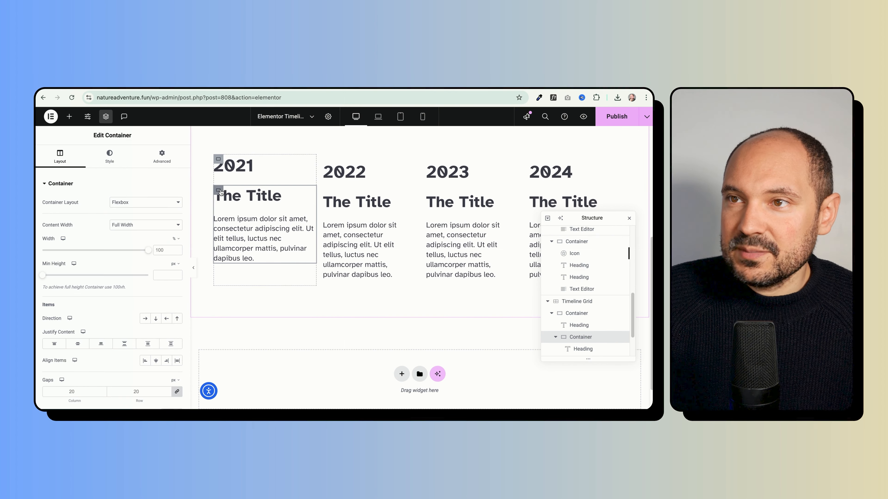
pyautogui.click(159, 163)
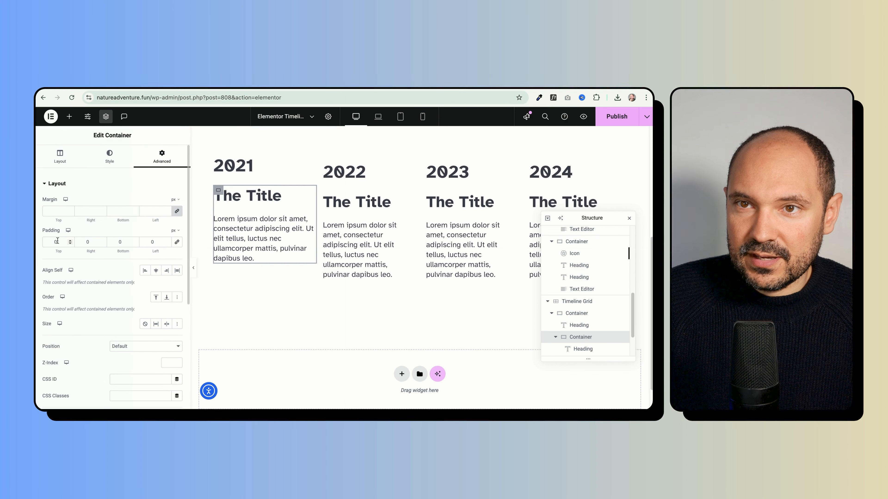
pyautogui.click(177, 242)
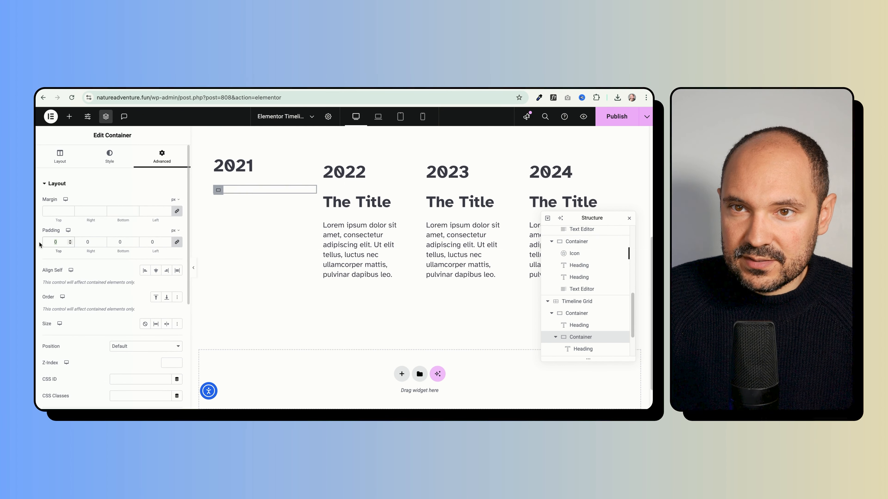
pyautogui.write('1')
pyautogui.click(174, 231)
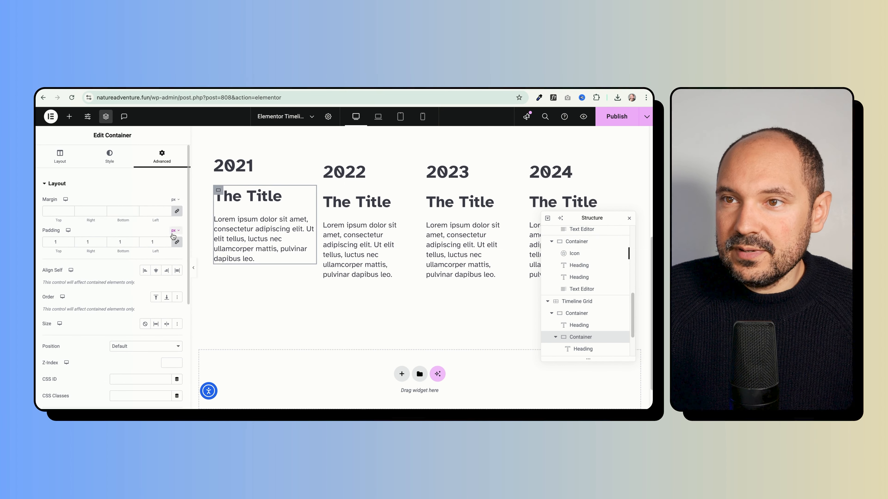
pyautogui.click(173, 266)
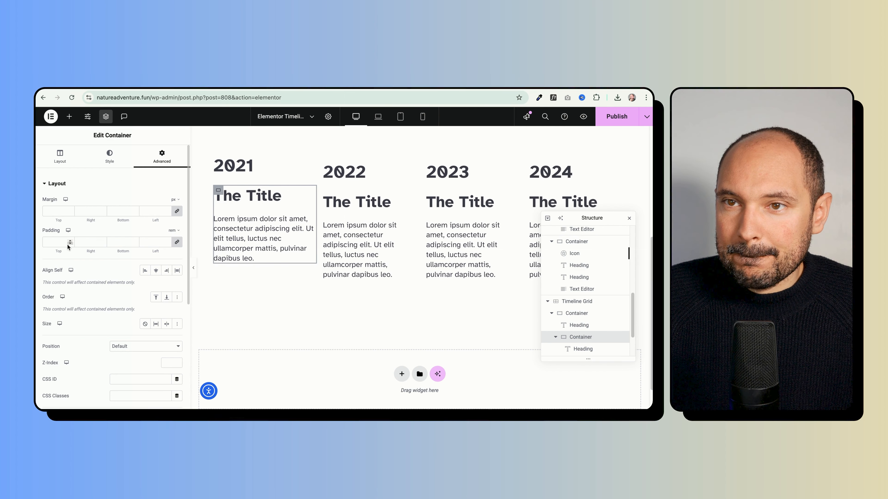
pyautogui.write('1')
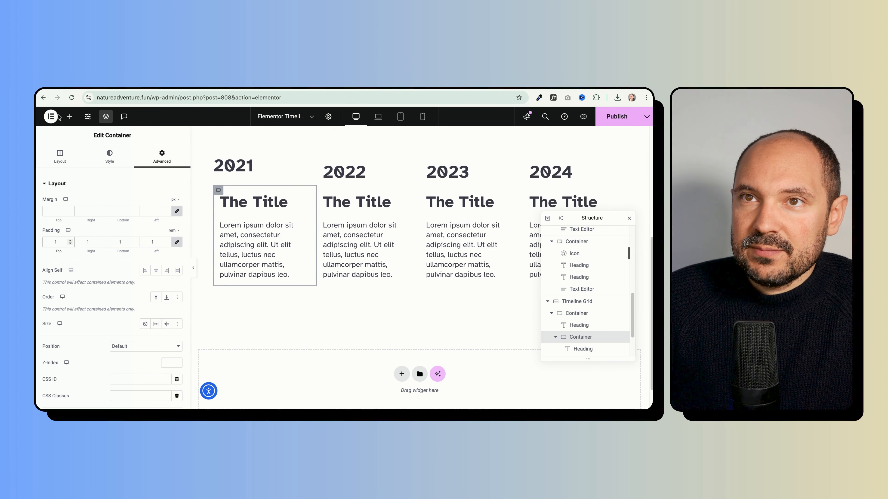
# - Wrap the 2021 heading in its own new container above the title container, with 1 rem padding on all sides
pyautogui.click(68, 117)
pyautogui.moveTo(75, 218); pyautogui.dragTo(236, 194)
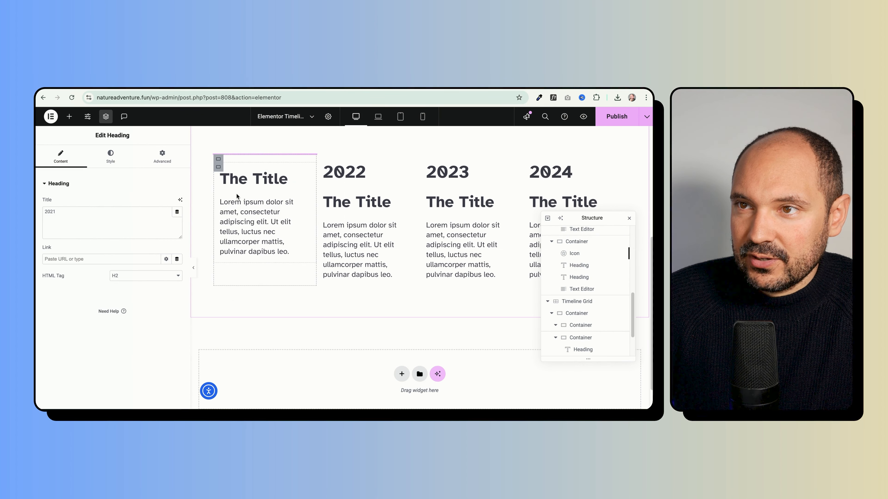
pyautogui.click(218, 160)
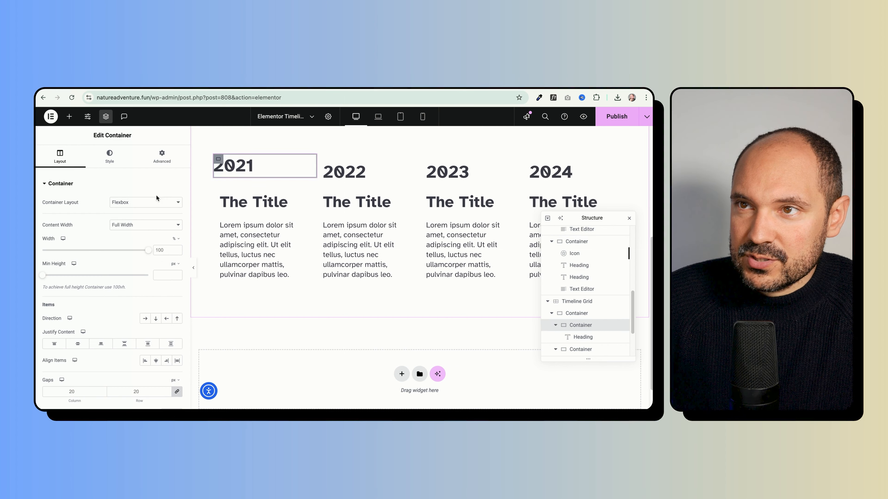
pyautogui.click(162, 156)
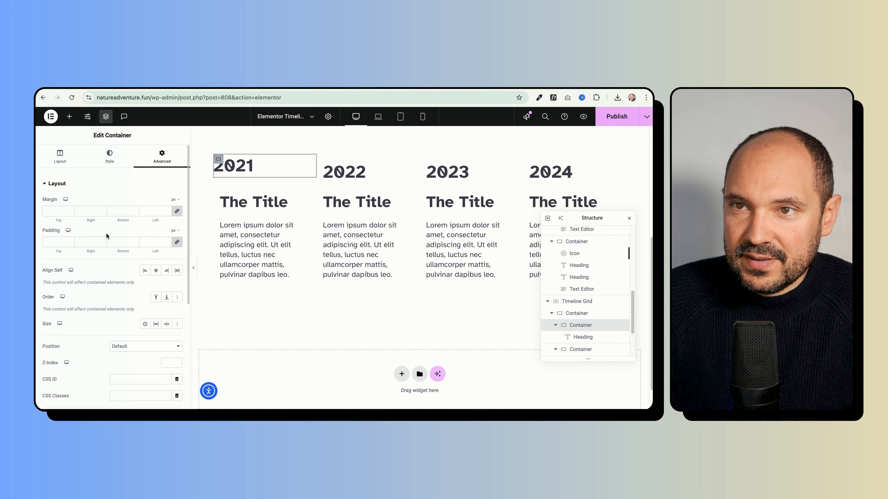
pyautogui.click(176, 231)
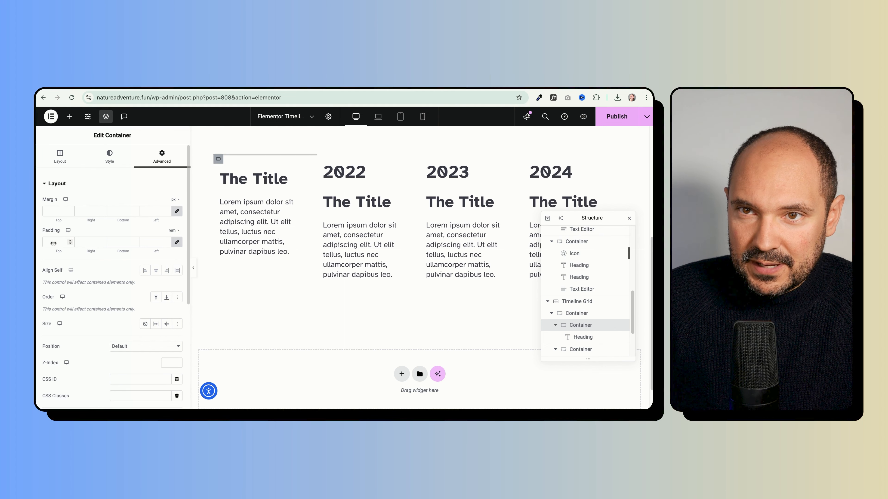
pyautogui.write('1')
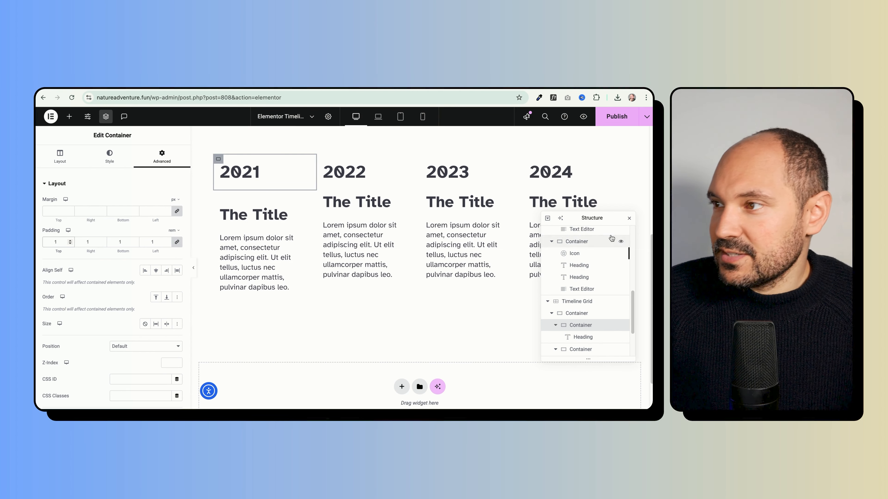
# - Apply the Subtitles global font to the 2021 year heading
pyautogui.scroll(-2, 589, 311)
pyautogui.click(574, 289)
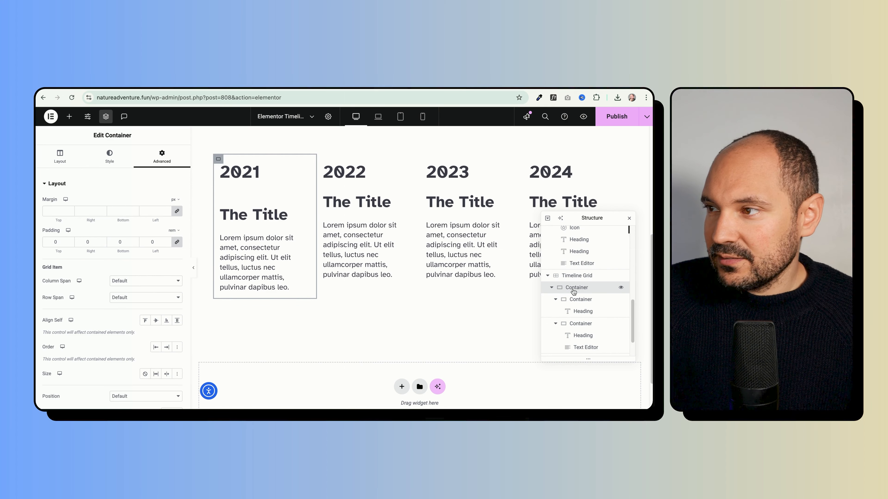
pyautogui.click(574, 302)
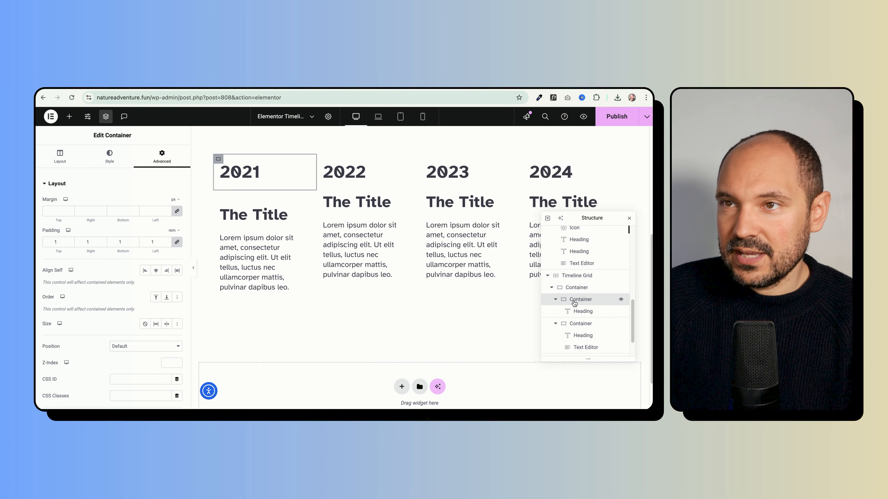
pyautogui.click(244, 170)
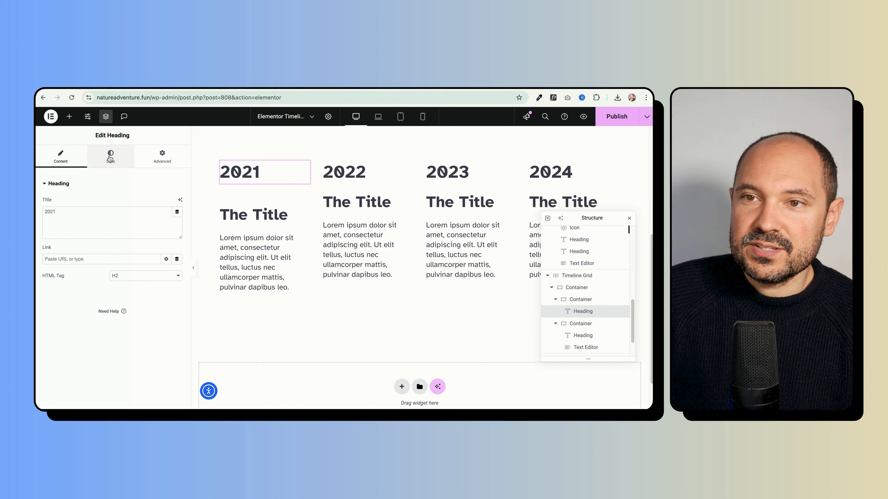
pyautogui.click(110, 159)
pyautogui.click(167, 225)
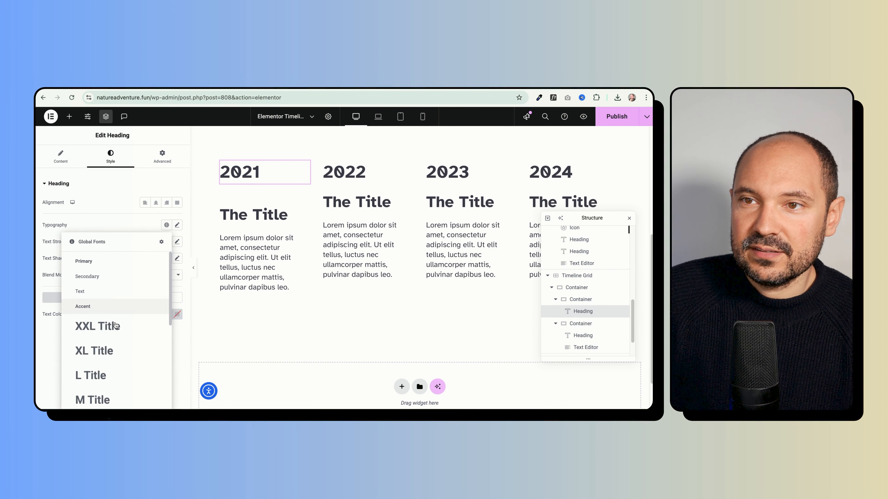
pyautogui.scroll(-5, 100, 335)
pyautogui.scroll(1, 101, 336)
pyautogui.scroll(-1, 101, 336)
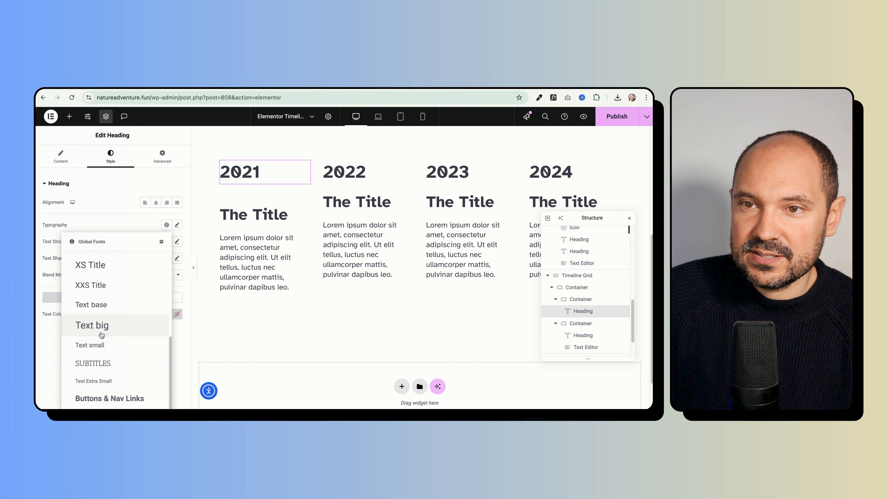
pyautogui.click(101, 363)
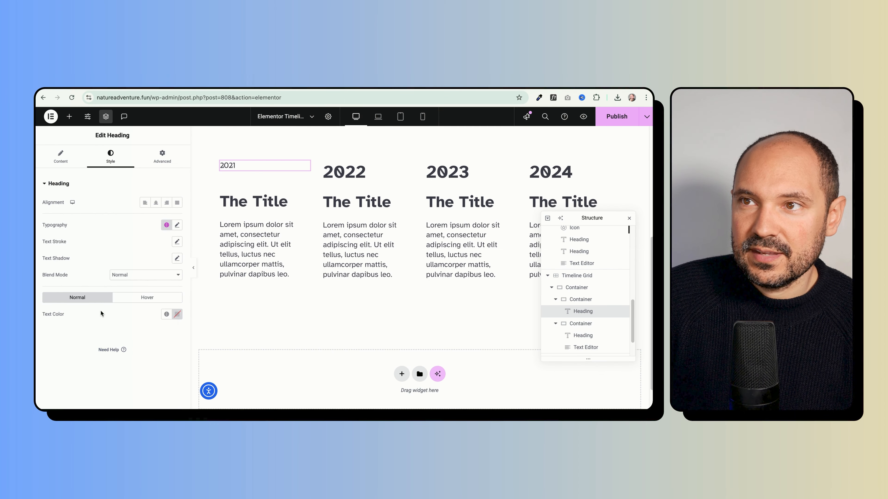
# - Apply a smaller global title font to "The Title" heading in the 2021 item
pyautogui.click(296, 205)
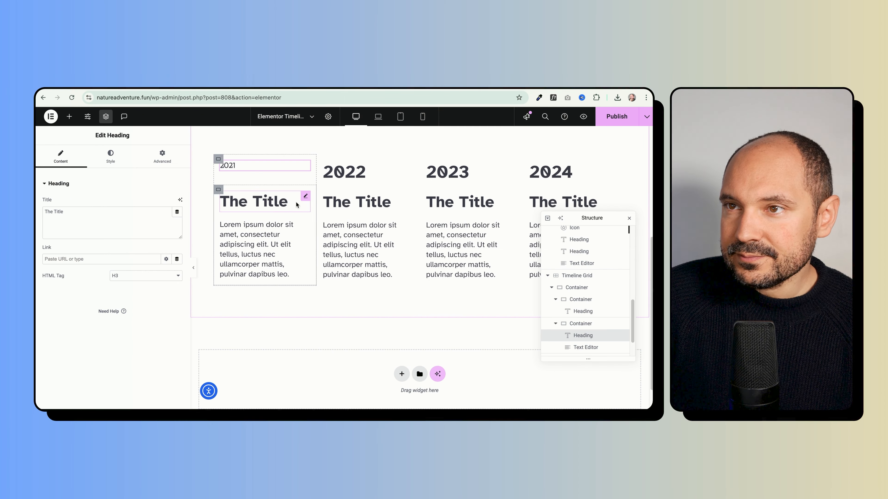
pyautogui.click(111, 157)
pyautogui.click(167, 225)
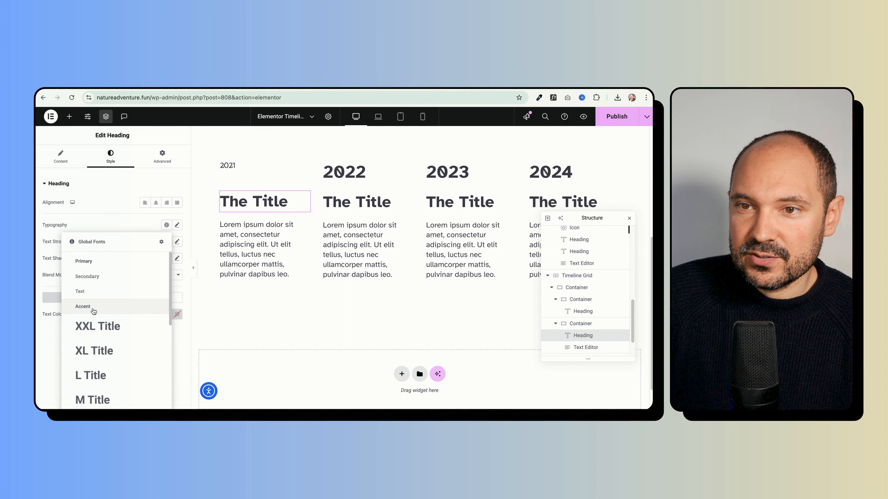
pyautogui.scroll(-5, 92, 307)
pyautogui.click(94, 295)
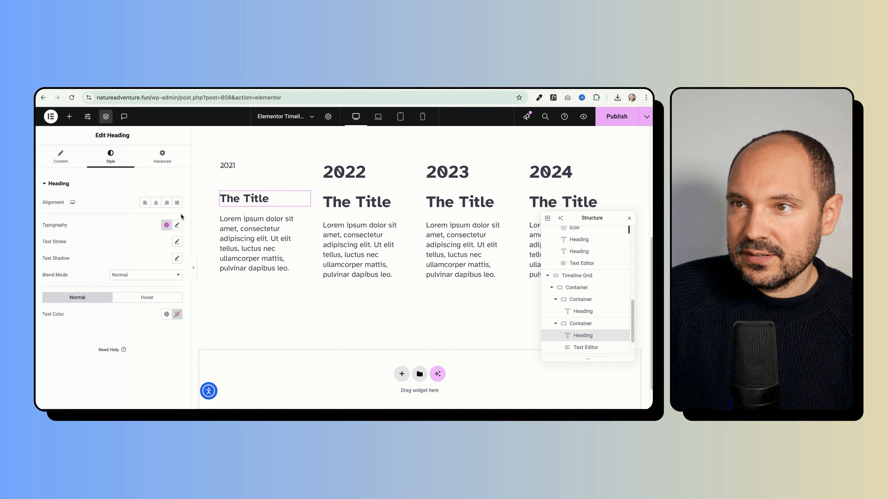
# - Add an empty container between the year container and the title container of the 2021 item
pyautogui.click(69, 116)
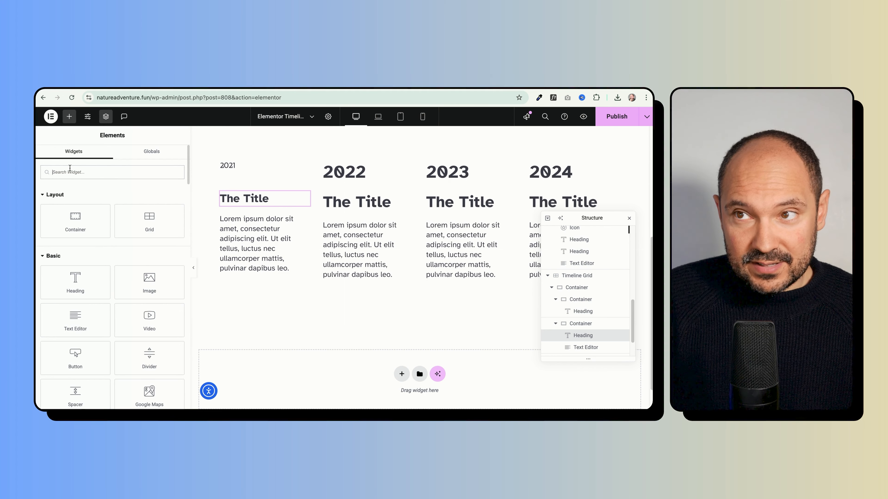
pyautogui.moveTo(75, 218); pyautogui.dragTo(242, 182)
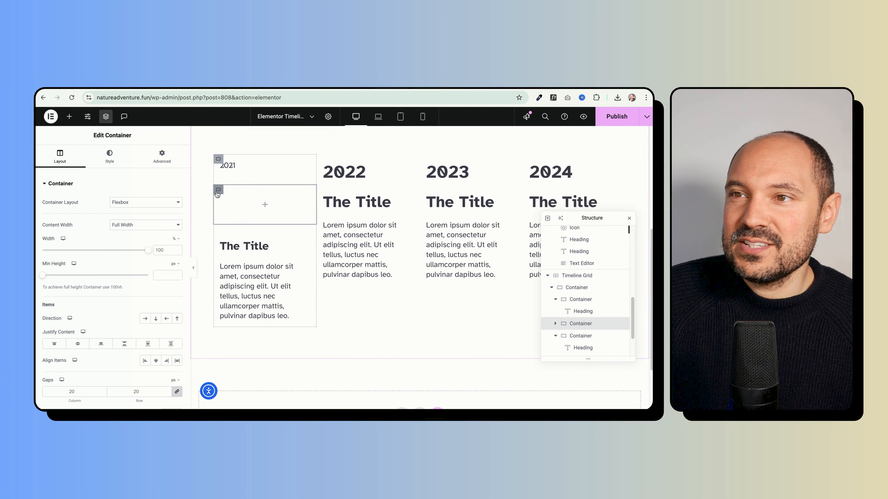
# - Add an Icon widget to the 2021 item's middle container and choose the asterisk-shaped star icon from the icon library
pyautogui.click(69, 117)
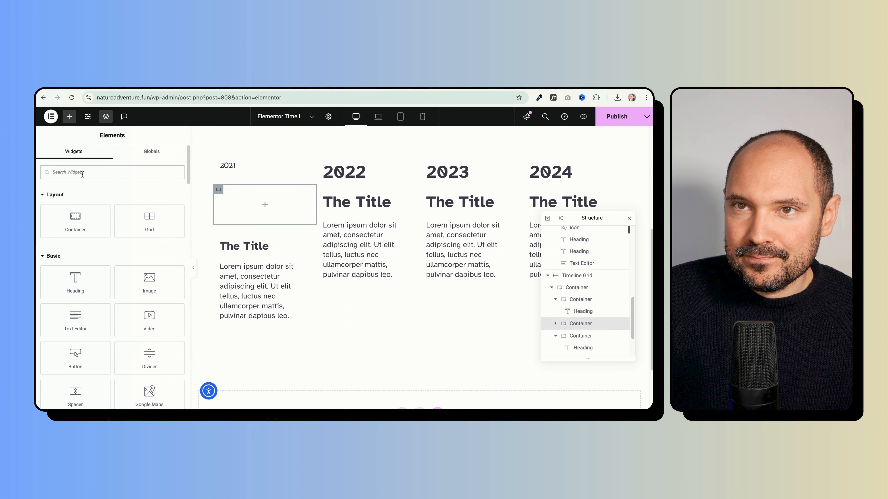
pyautogui.write('ico')
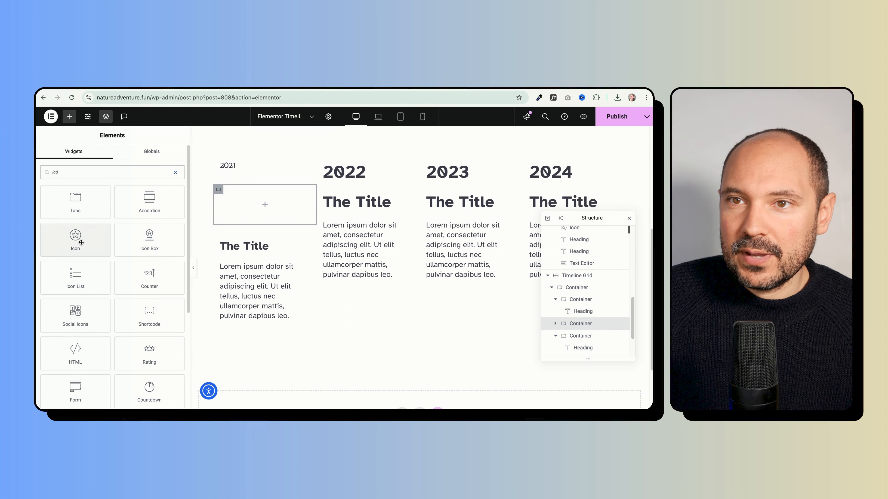
pyautogui.moveTo(75, 238); pyautogui.dragTo(238, 202)
pyautogui.click(140, 229)
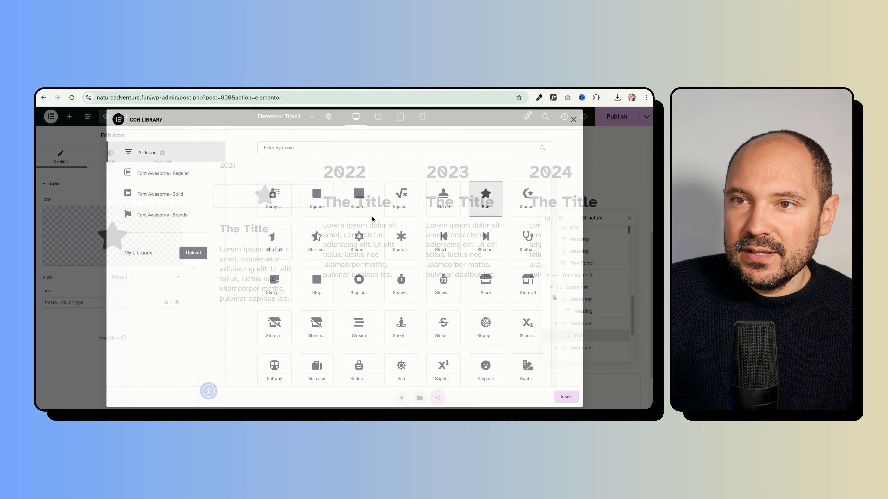
pyautogui.click(406, 240)
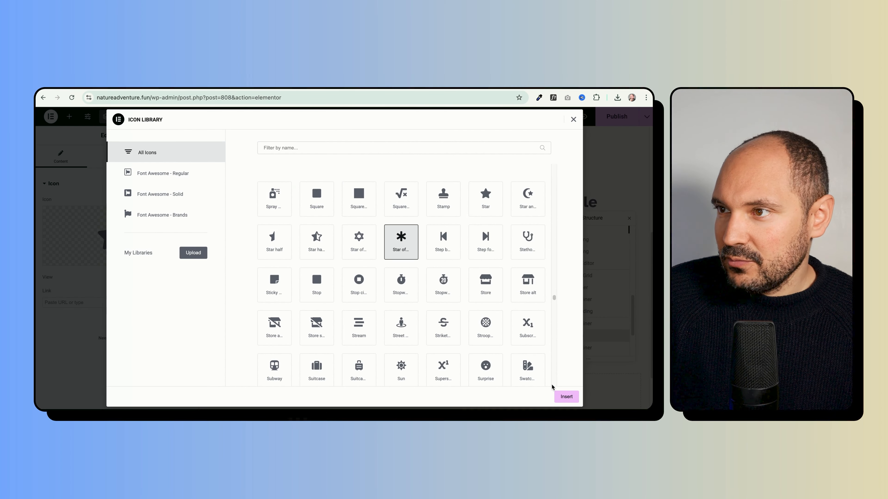
pyautogui.click(565, 396)
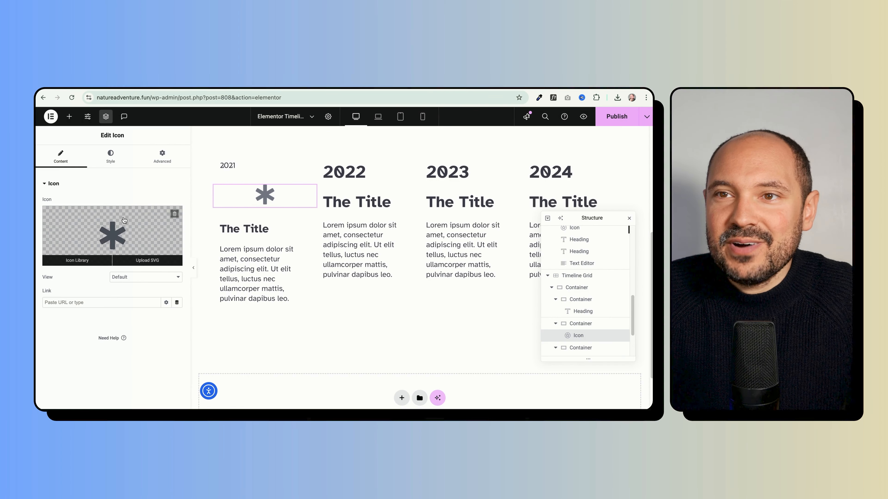
# - Set the asterisk icon's size to 25 px and its primary color to the blue global color
pyautogui.click(111, 156)
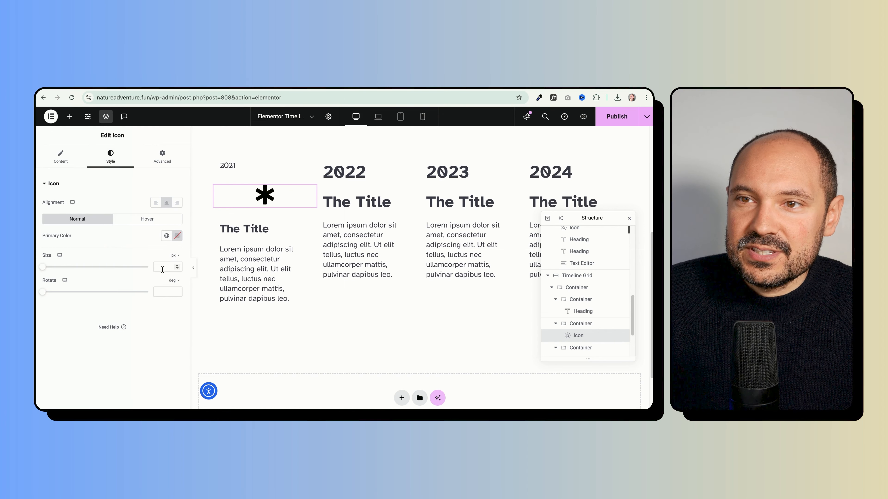
pyautogui.write('25')
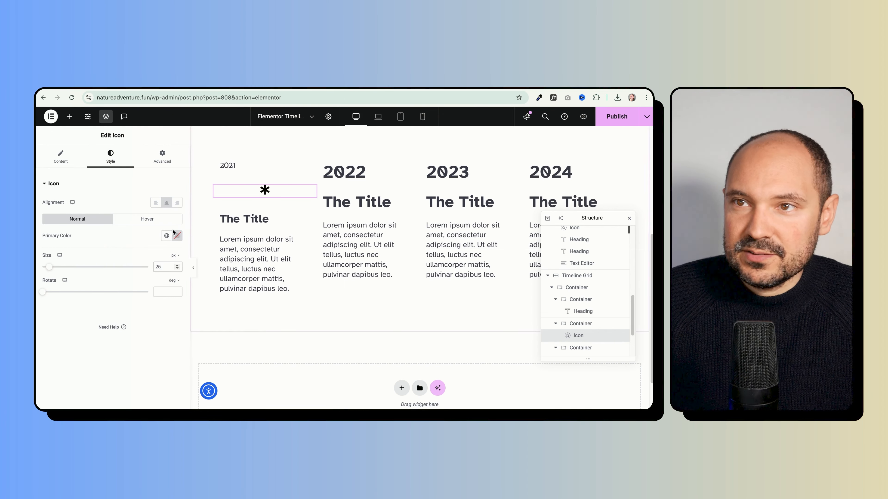
pyautogui.click(165, 237)
pyautogui.click(94, 272)
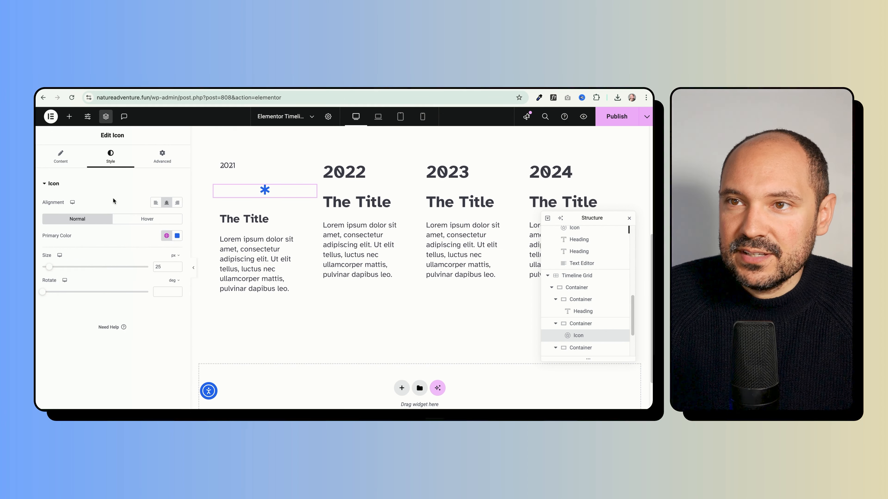
# - Add a Divider widget below the icon in the 2021 item's middle container
pyautogui.click(69, 117)
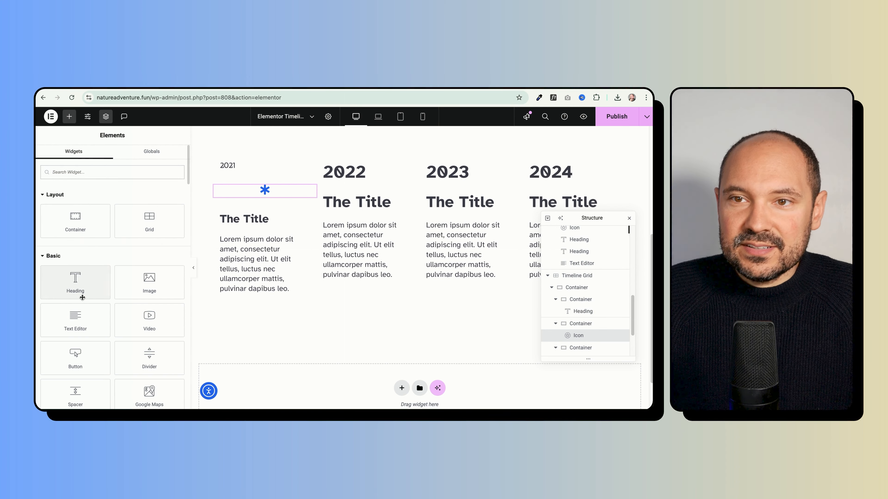
pyautogui.moveTo(145, 359); pyautogui.dragTo(258, 196)
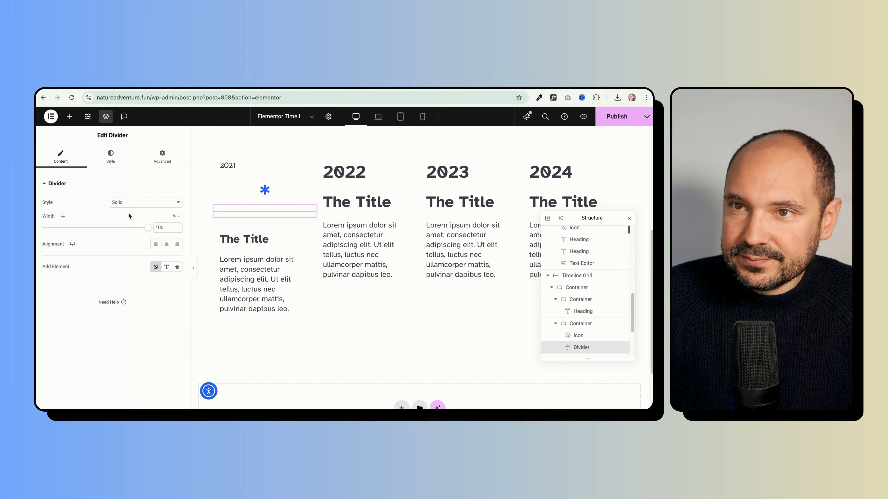
# - Try the Curly, Squared, Wavy and Zigzag line styles on the 2021 item's divider
pyautogui.click(129, 202)
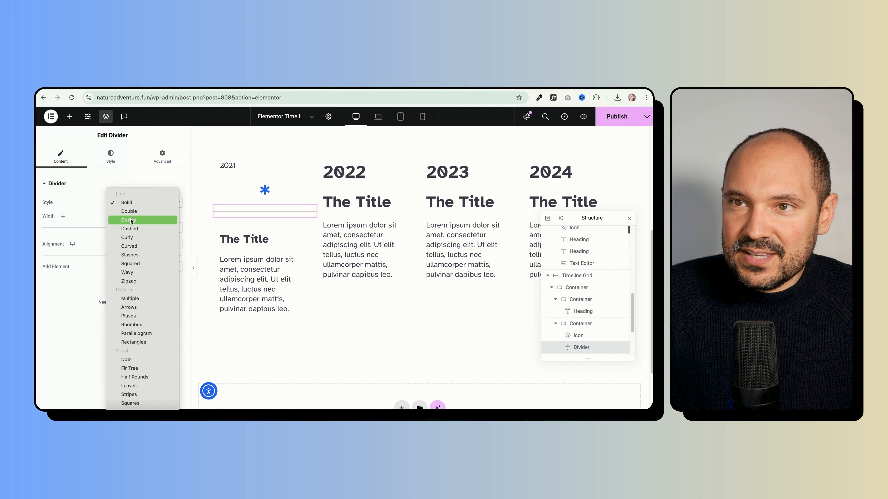
pyautogui.click(130, 238)
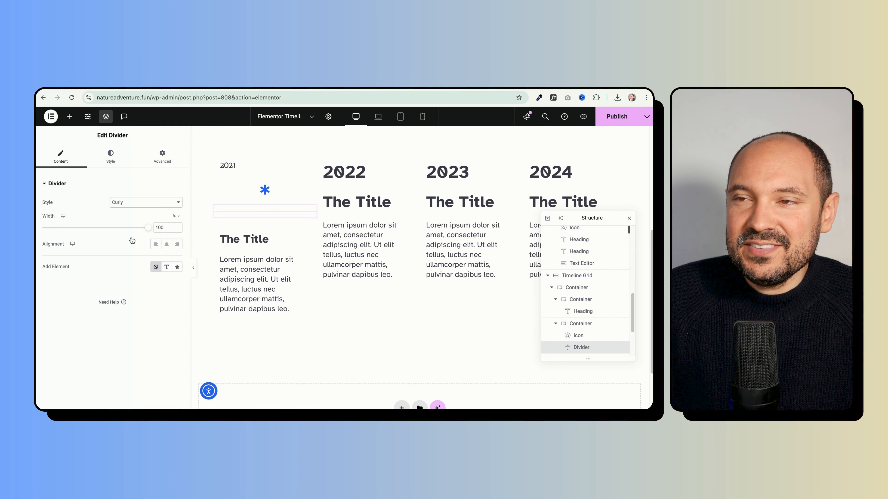
pyautogui.click(131, 203)
pyautogui.click(136, 230)
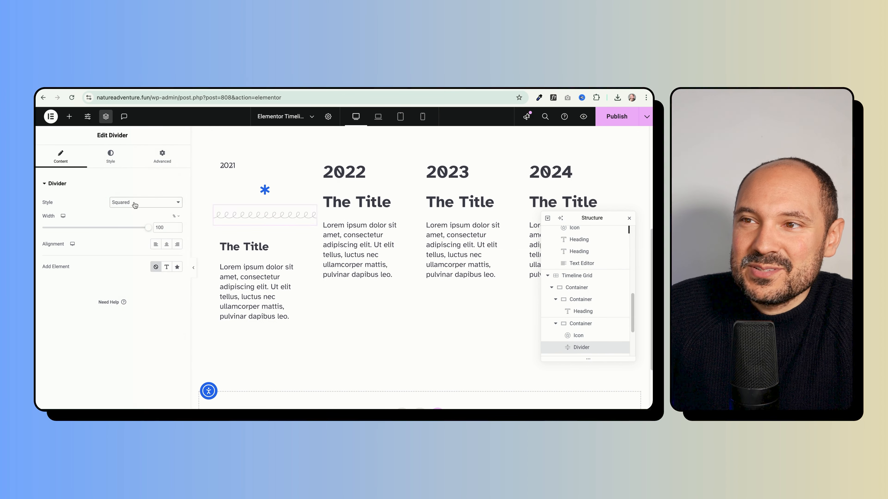
pyautogui.click(133, 202)
pyautogui.click(133, 211)
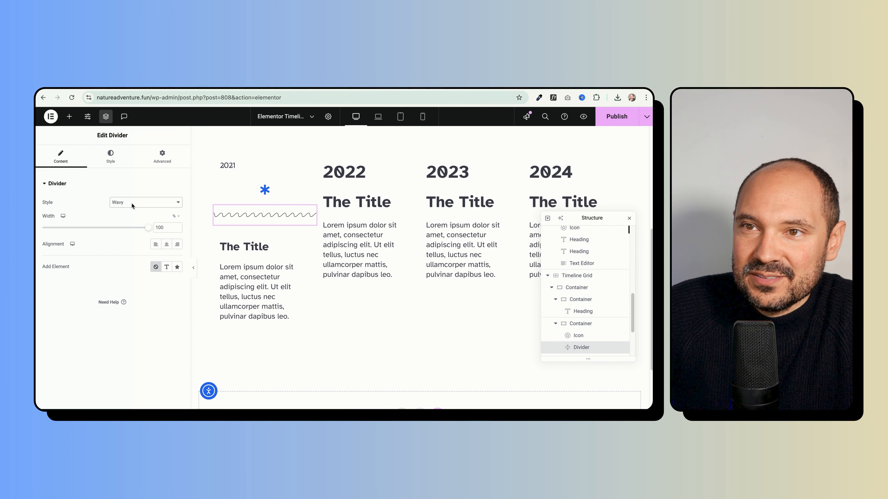
pyautogui.click(131, 203)
pyautogui.click(132, 211)
pyautogui.click(133, 203)
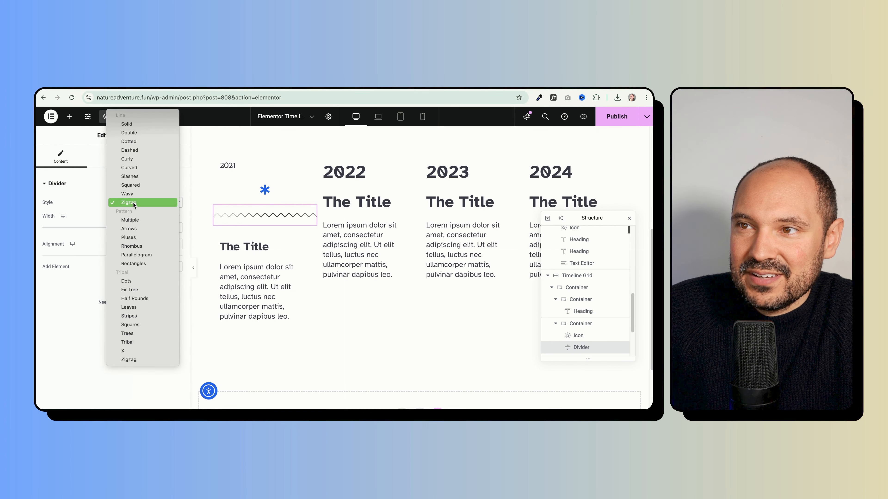
pyautogui.click(133, 197)
# - Set the divider's line style to Dashed, with a weight of 2.7 px and a gap of 2
pyautogui.click(131, 202)
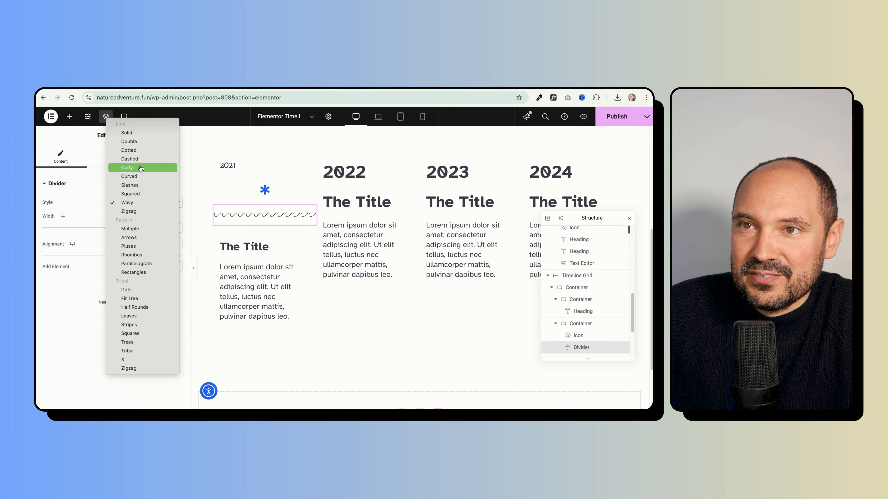
pyautogui.click(137, 155)
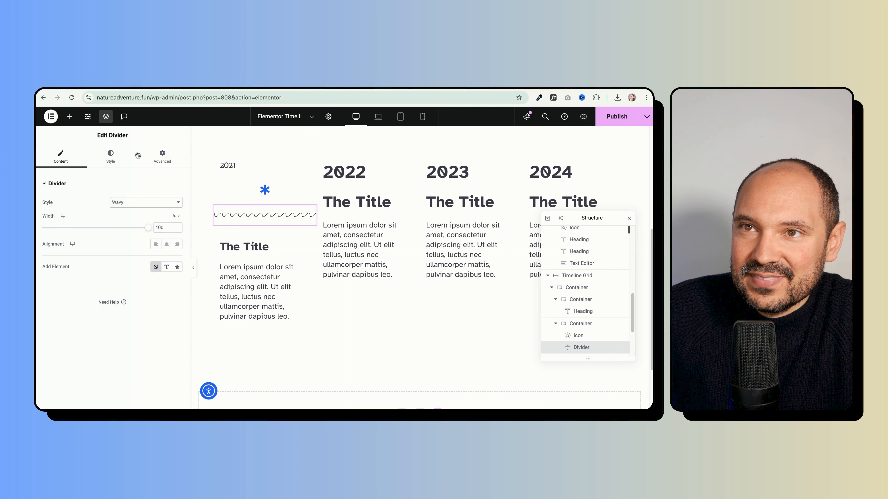
pyautogui.click(133, 202)
pyautogui.click(131, 208)
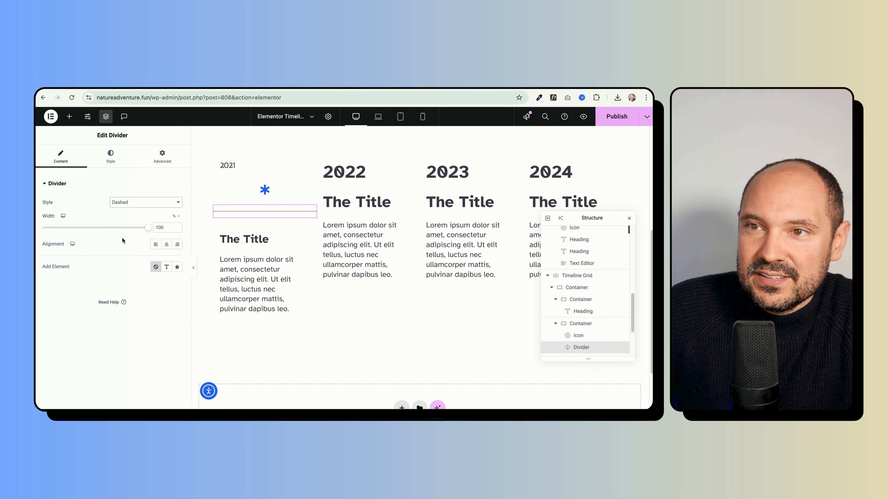
pyautogui.click(114, 165)
pyautogui.moveTo(45, 230); pyautogui.dragTo(43, 258)
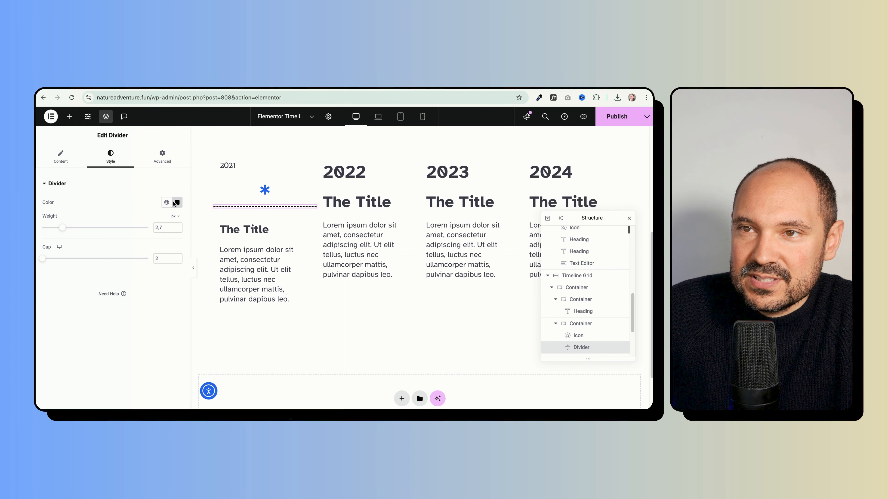
# - Delete the asterisk Icon widget from the 2021 item's middle container, keeping the divider
pyautogui.click(218, 190)
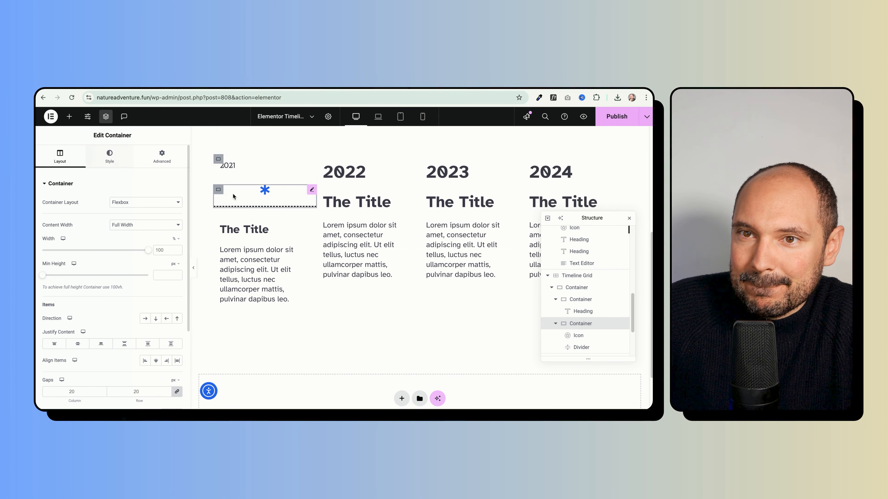
pyautogui.rightClick(244, 195)
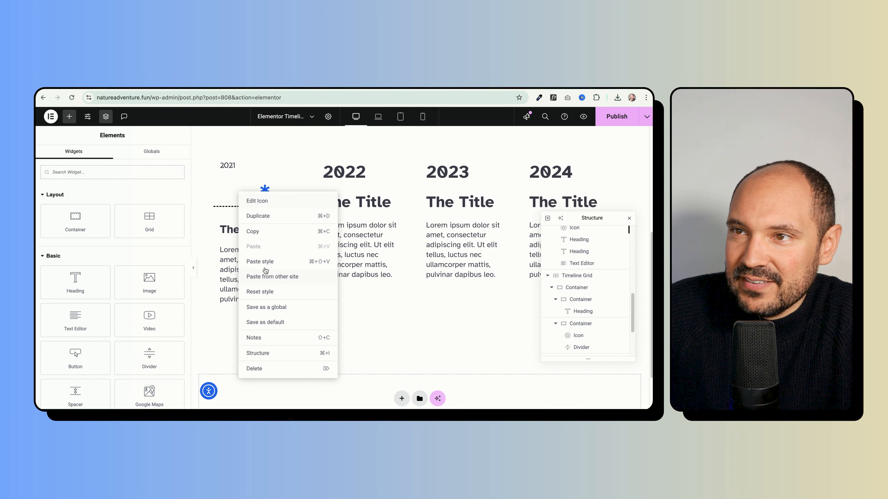
pyautogui.click(264, 373)
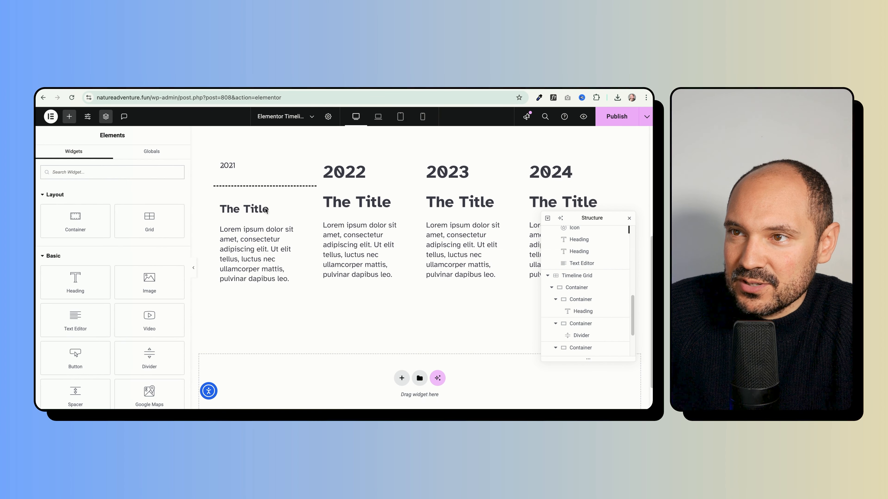
# - Add an icon element to the dashed divider of the 2021 item
pyautogui.click(248, 185)
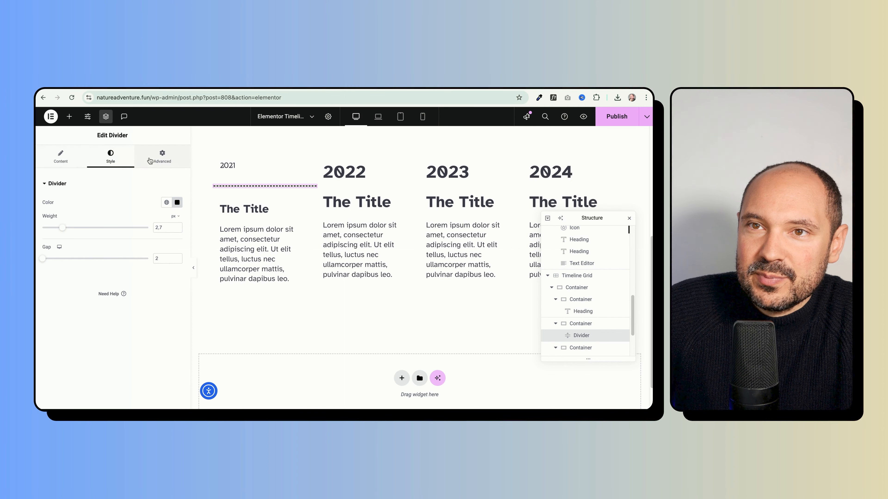
pyautogui.click(65, 161)
pyautogui.click(177, 267)
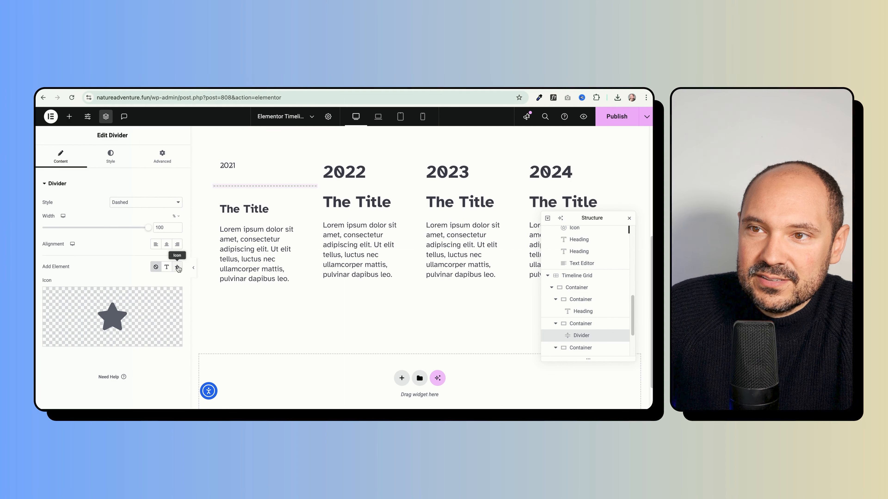
# - Replace the star in the 2021 item's divider with the asterisk icon from the icon library
pyautogui.click(112, 316)
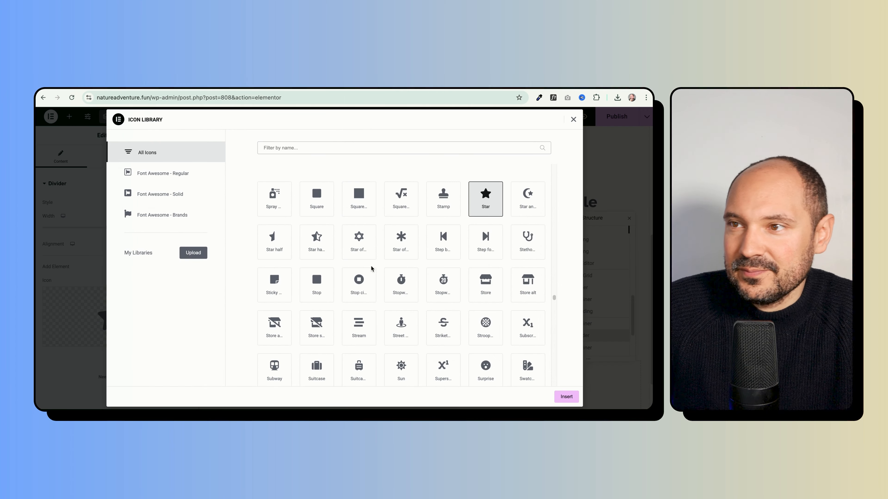
pyautogui.click(401, 241)
pyautogui.click(558, 396)
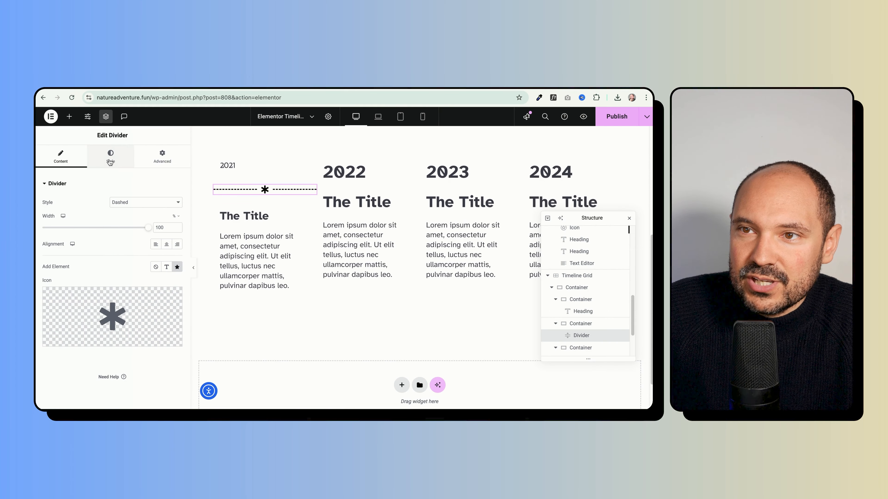
# - Set the primary color of the divider's asterisk icon to the global Accent 2 gradient color
pyautogui.click(110, 162)
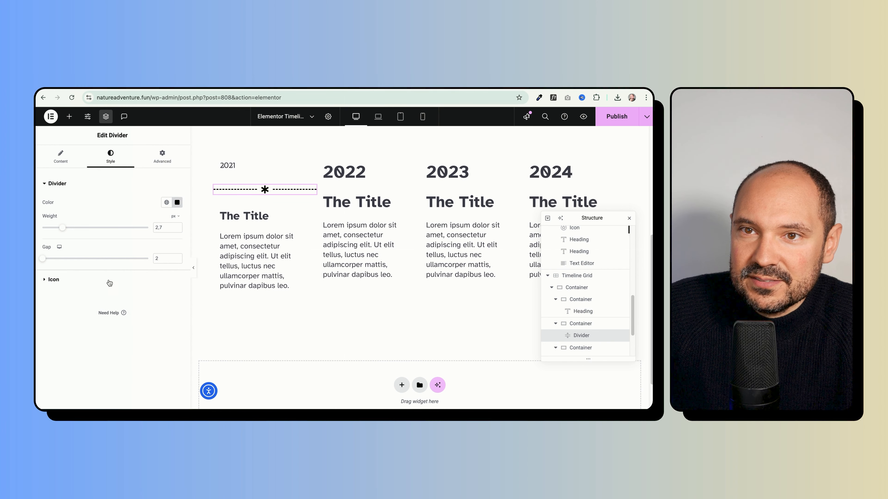
pyautogui.click(72, 280)
pyautogui.click(166, 264)
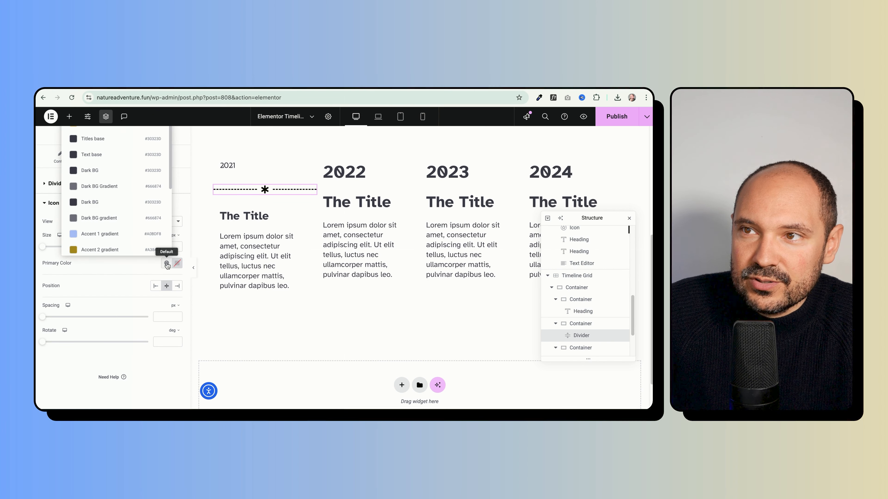
pyautogui.scroll(-2, 93, 224)
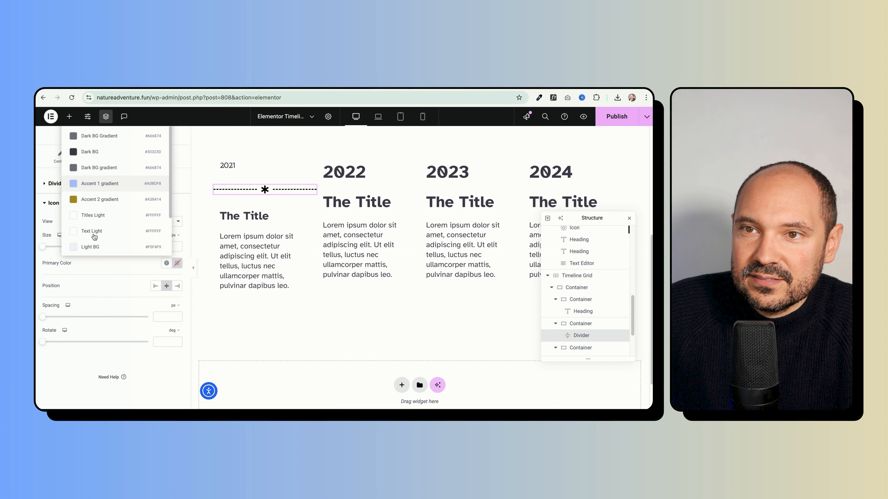
pyautogui.click(90, 193)
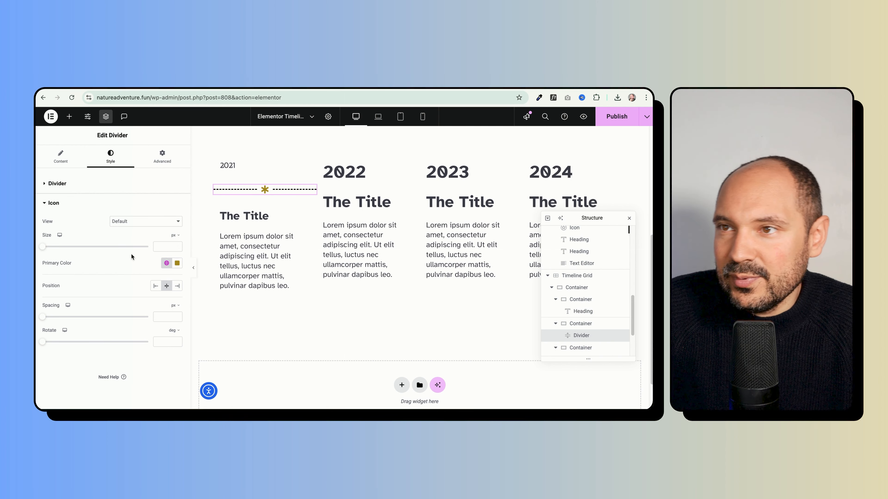
# - Position the asterisk at the left end of the divider and set its spacing to 0 px
pyautogui.click(156, 286)
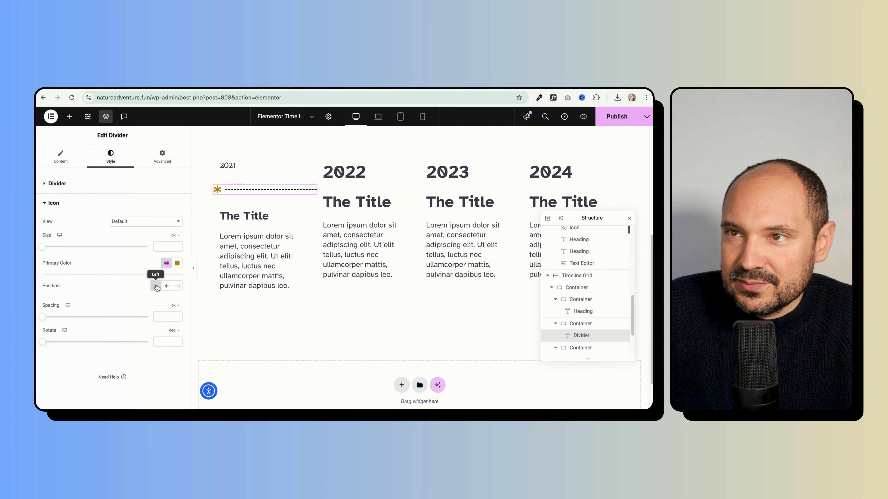
pyautogui.moveTo(42, 317)
pyautogui.mouseDown()
pyautogui.moveTo(76, 321)
pyautogui.moveTo(37, 320)
pyautogui.mouseUp()
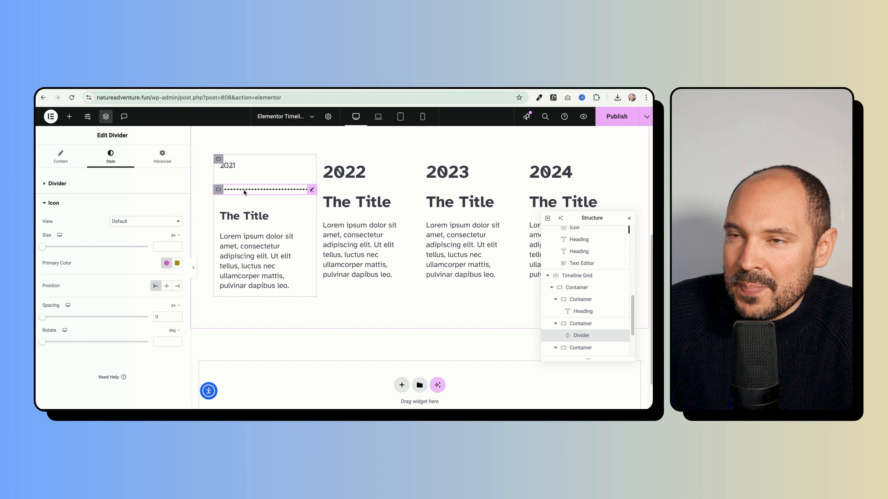
# - Rename the outer container of the 2021 item as Timeline Block 1 and collapse it in the structure
pyautogui.click(219, 160)
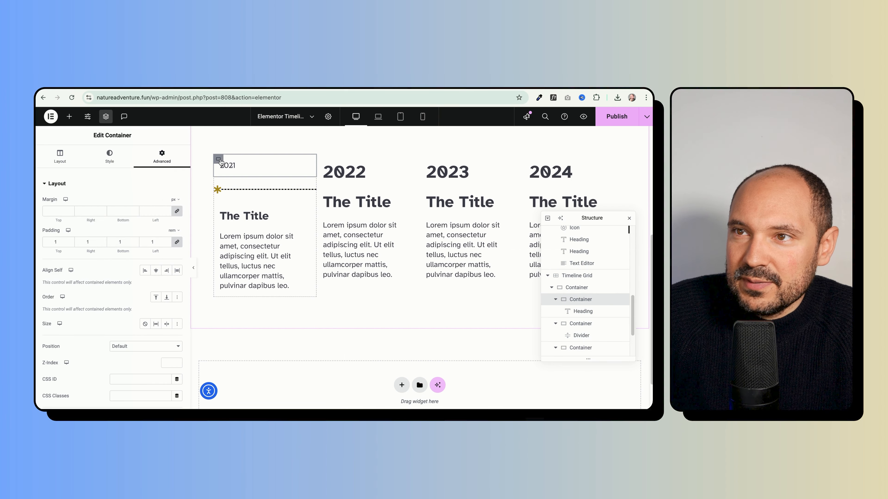
pyautogui.click(579, 289)
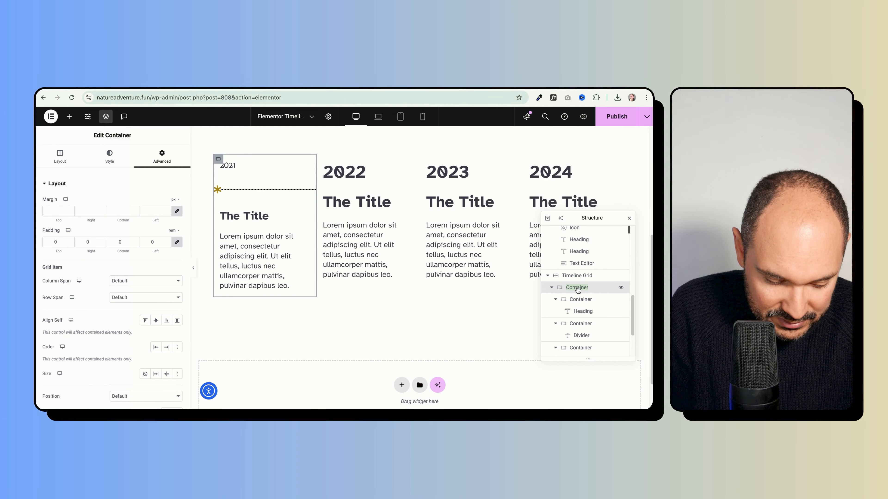
pyautogui.doubleClick(577, 288)
pyautogui.write('Timeline Bl')
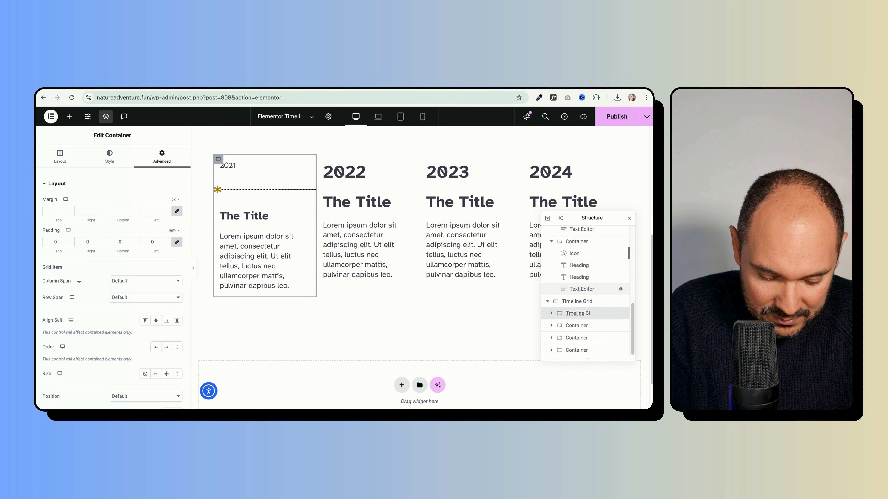
pyautogui.write('ock 1')
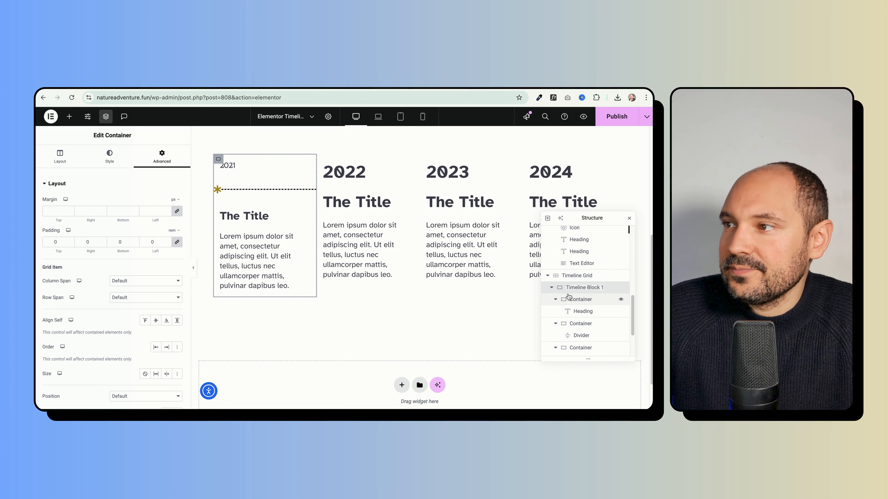
pyautogui.click(552, 287)
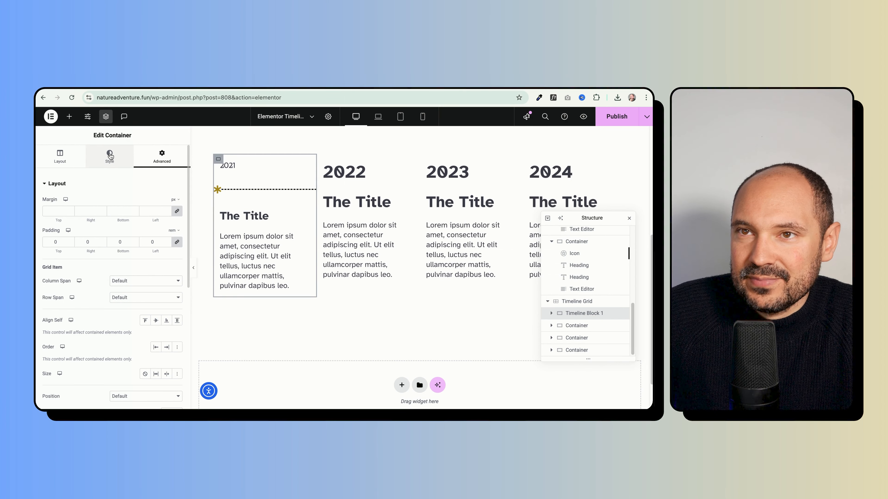
# - Set the column and row gaps of Timeline Block 1 to 0 px and publish the page
pyautogui.click(60, 155)
pyautogui.scroll(-5, 86, 293)
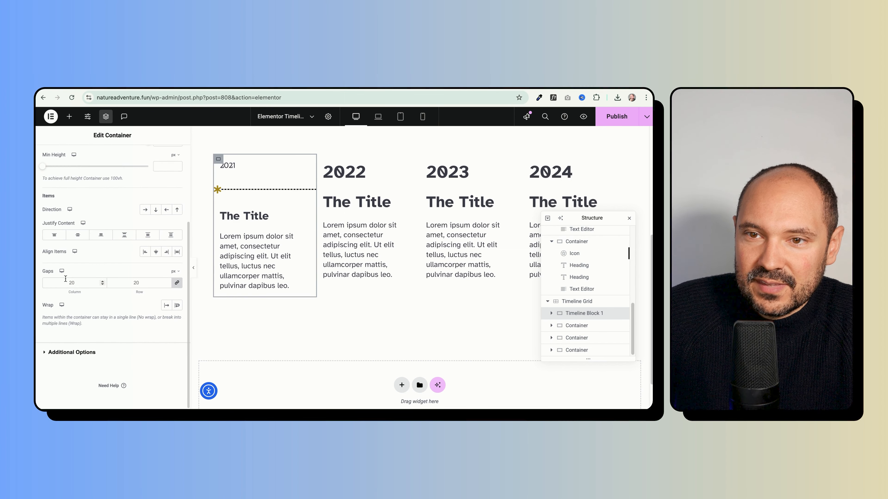
pyautogui.press('BackSpace')
pyautogui.press('BackSpace')
pyautogui.write('0')
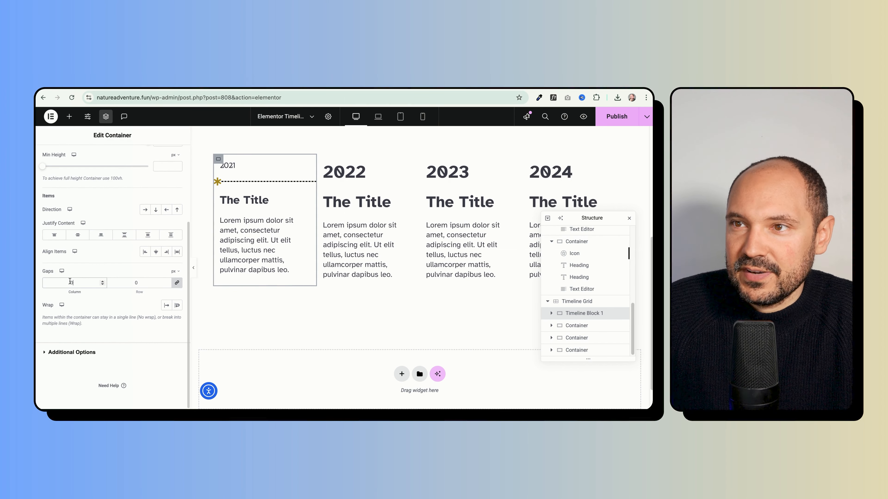
pyautogui.click(617, 117)
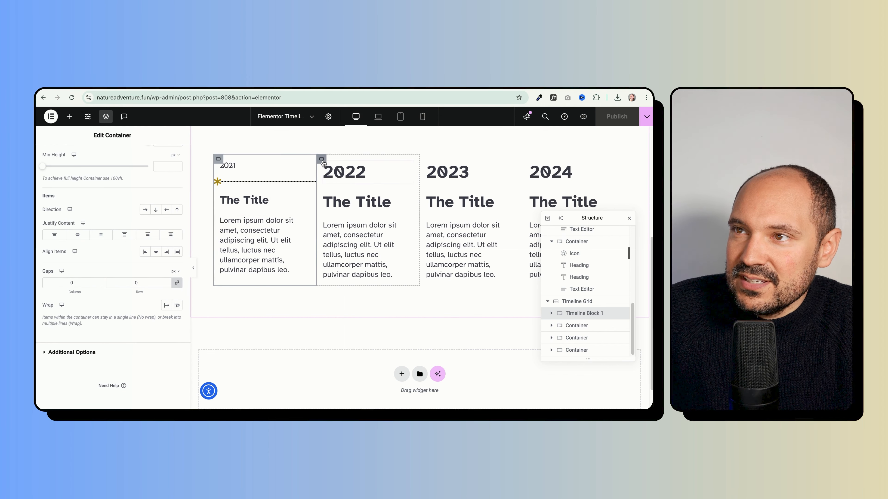
# - Delete the old 2022, 2023 and 2024 containers from the grid, keeping only Timeline Block 1
pyautogui.rightClick(322, 161)
pyautogui.click(340, 368)
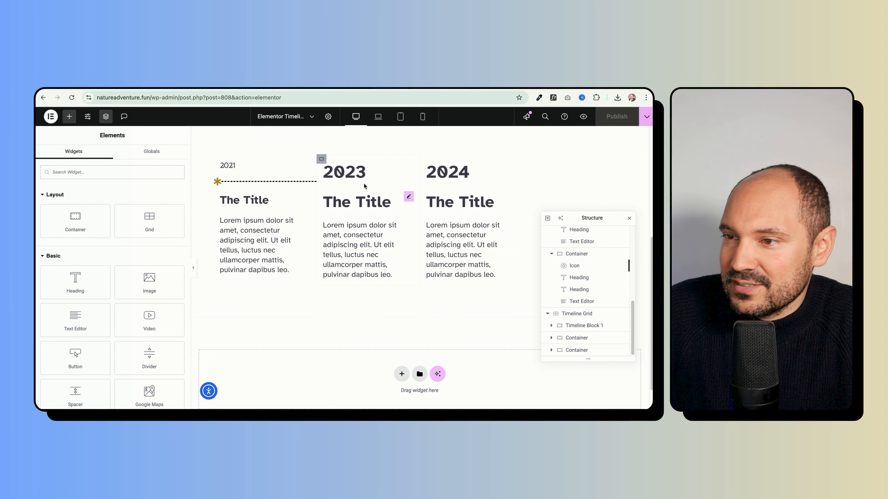
pyautogui.rightClick(322, 160)
pyautogui.click(344, 368)
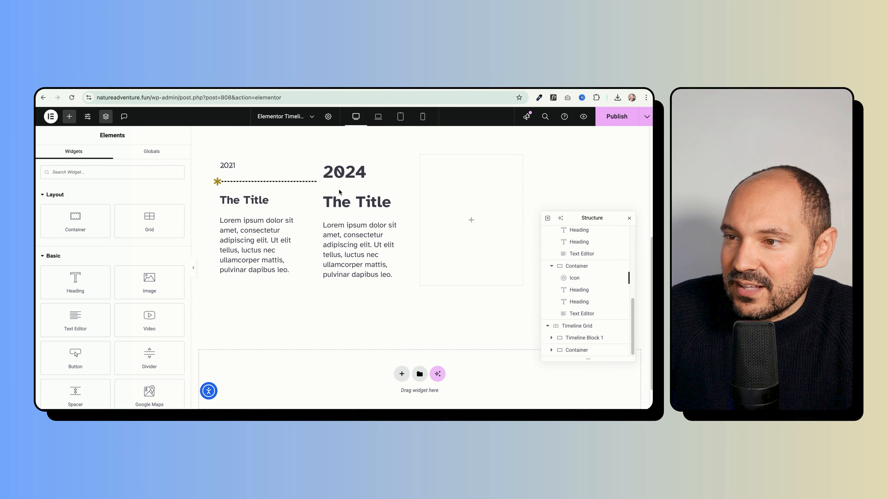
pyautogui.rightClick(322, 159)
pyautogui.click(342, 368)
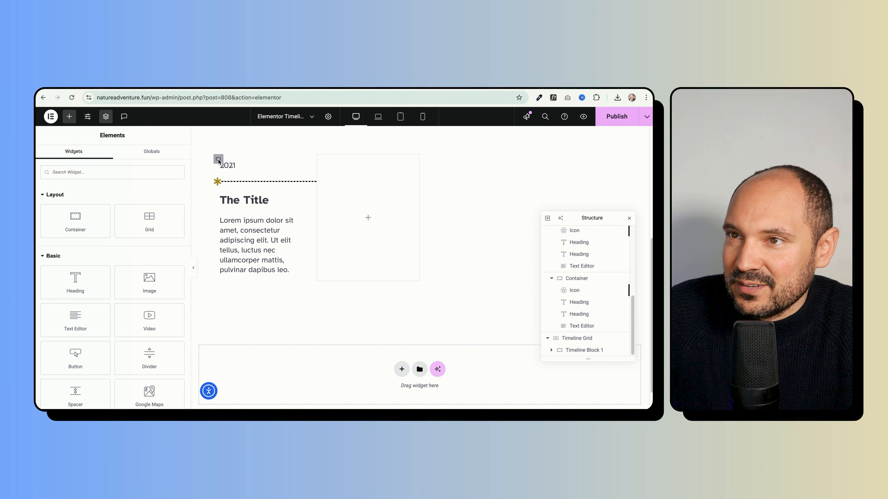
pyautogui.rightClick(219, 162)
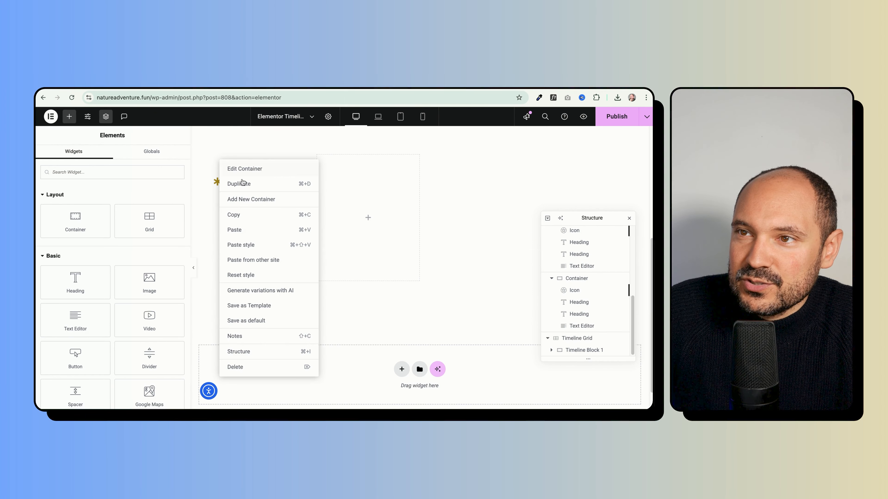
pyautogui.click(242, 188)
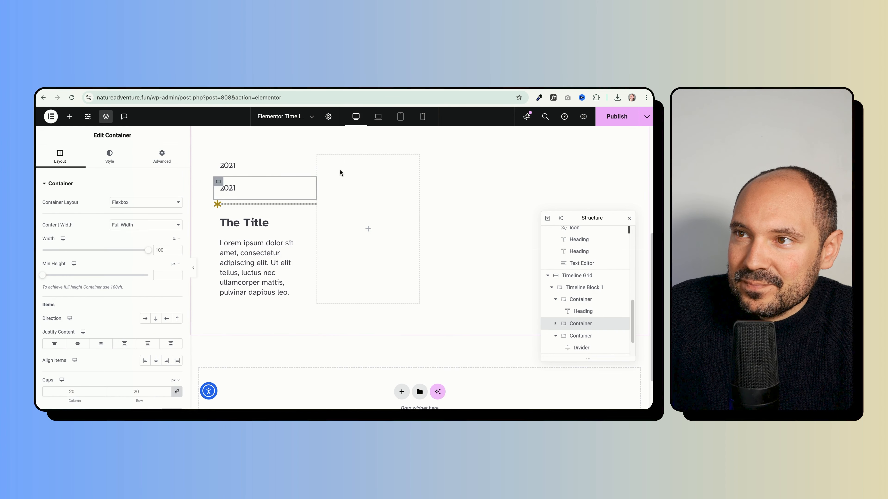
pyautogui.press('super+z')
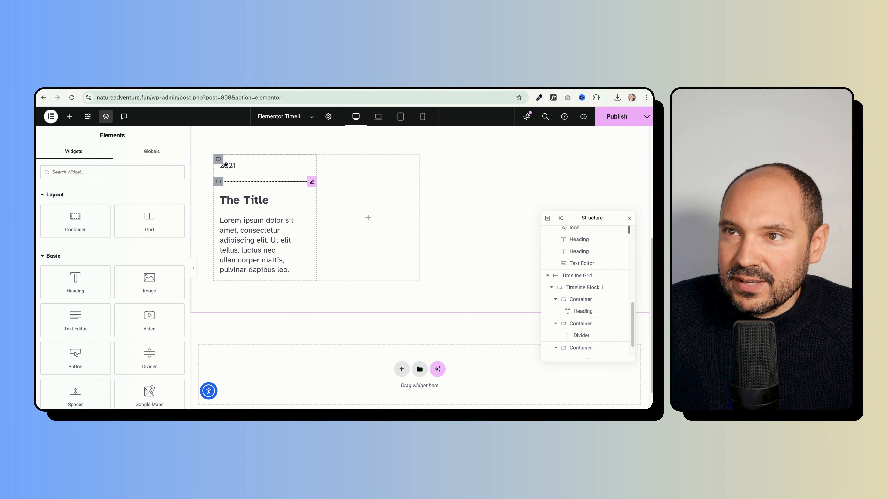
pyautogui.rightClick(218, 160)
pyautogui.press('Escape')
# - Duplicate Timeline Block 1 three times to fill the grid with four timeline items
pyautogui.rightClick(593, 287)
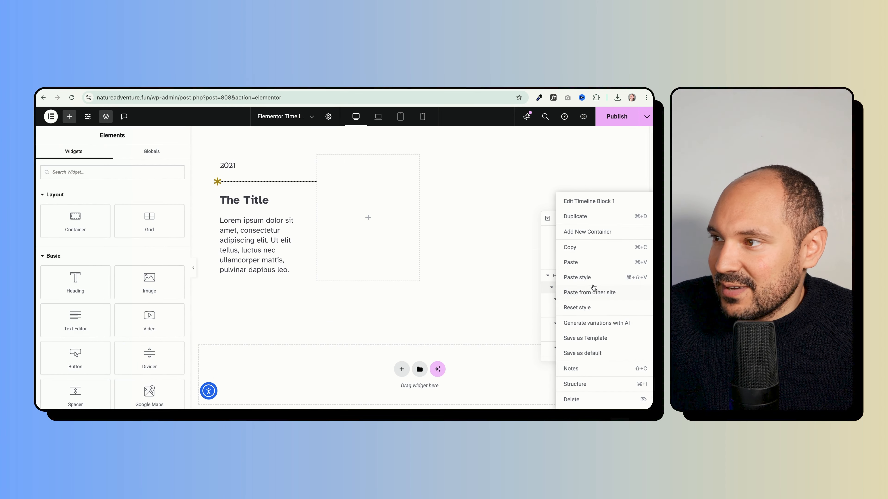
pyautogui.click(551, 289)
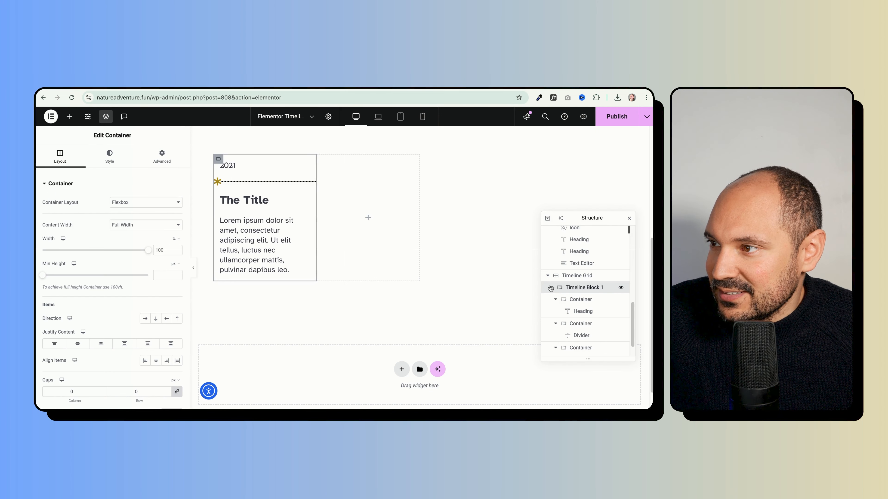
pyautogui.click(551, 289)
pyautogui.rightClick(577, 350)
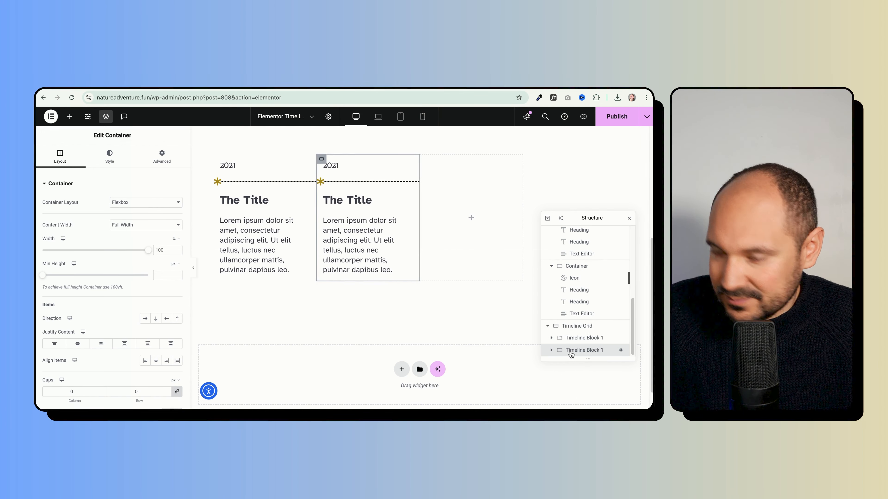
pyautogui.press('super+d')
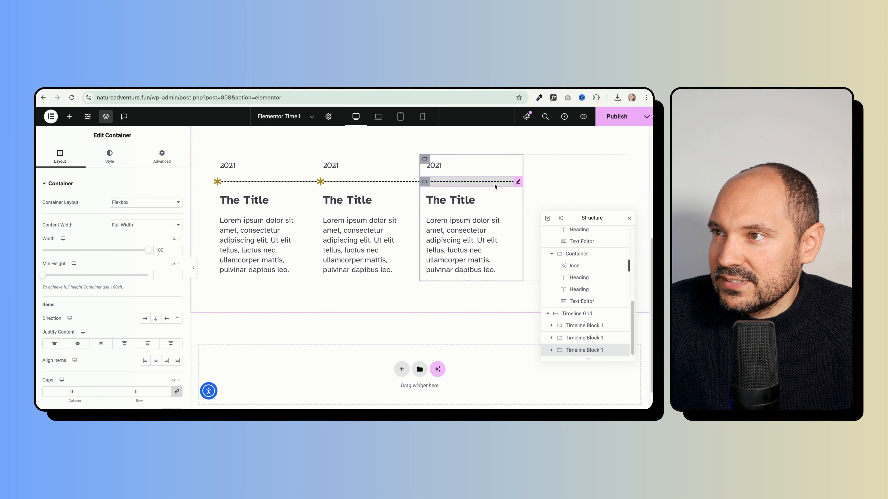
pyautogui.press('super+d')
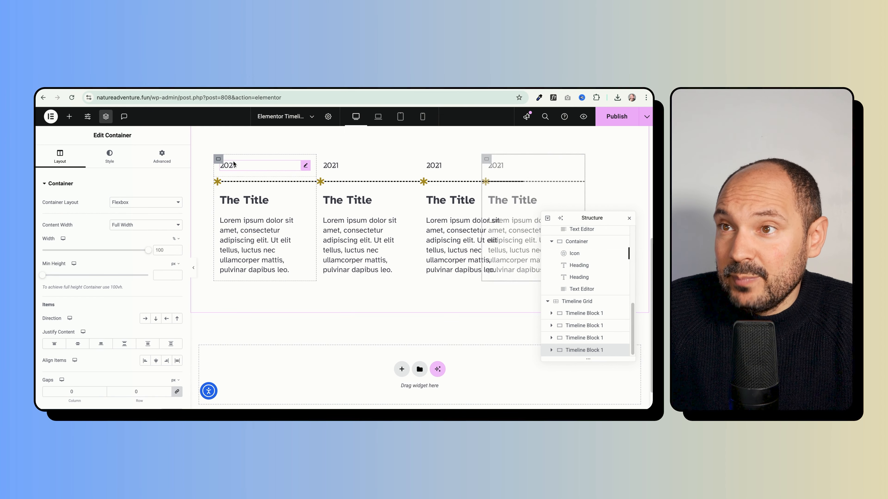
# - Change the year headings of the second, third and fourth timeline items to 2022, 2023 and 2024
pyautogui.click(244, 165)
pyautogui.click(352, 166)
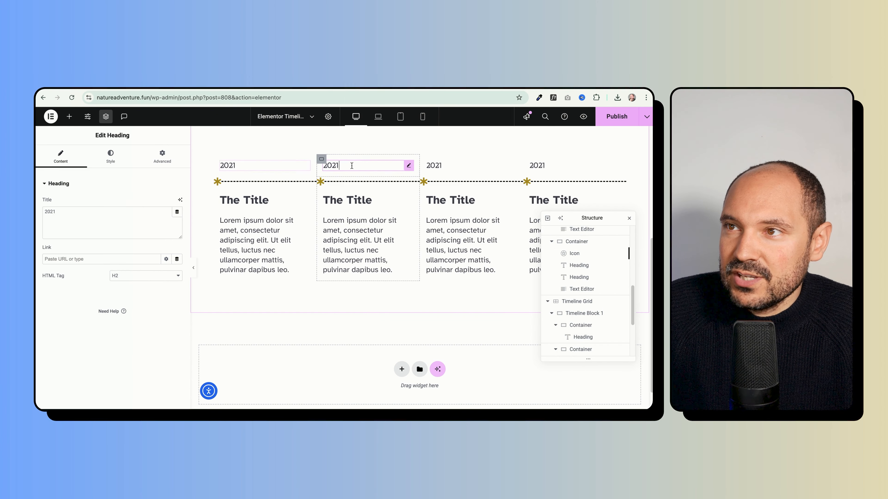
pyautogui.press('BackSpace')
pyautogui.write('2')
pyautogui.click(428, 166)
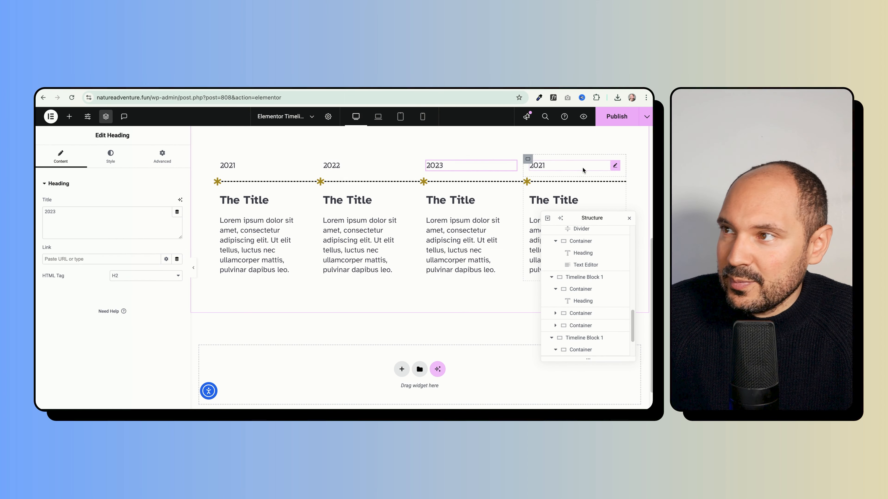
pyautogui.click(569, 163)
pyautogui.press('BackSpace')
pyautogui.write('4')
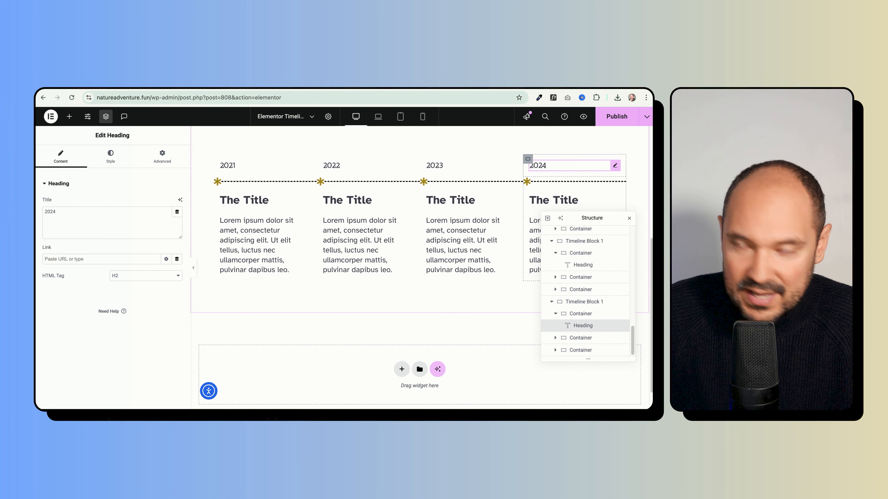
# - Save the page and check the new timeline row in the front-end preview, closing the preview again
pyautogui.hotkey('ctrl', 's')
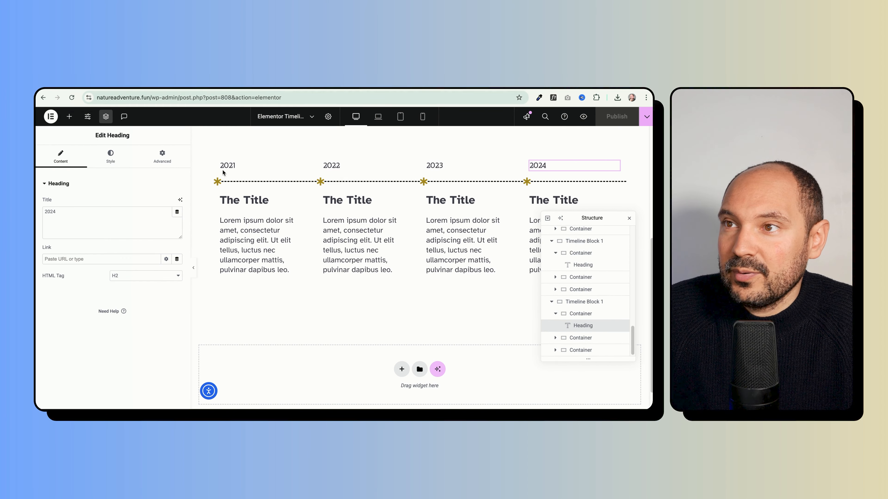
pyautogui.click(584, 117)
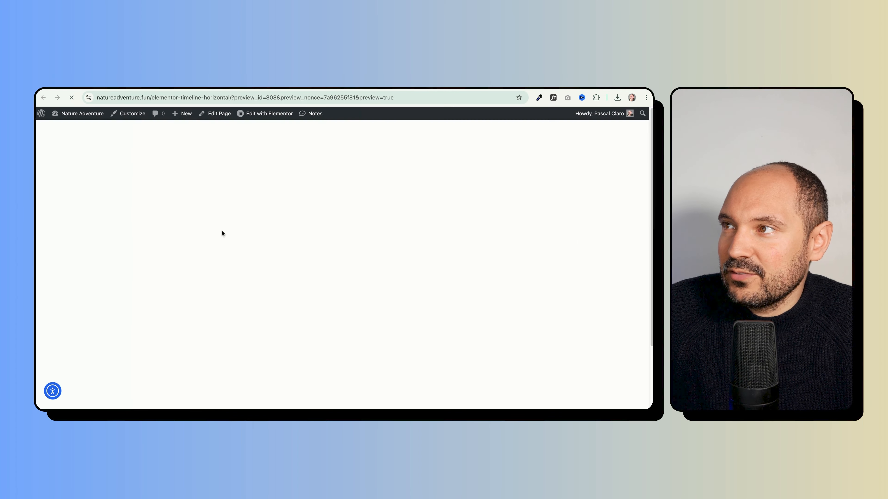
pyautogui.scroll(-3, 146, 218)
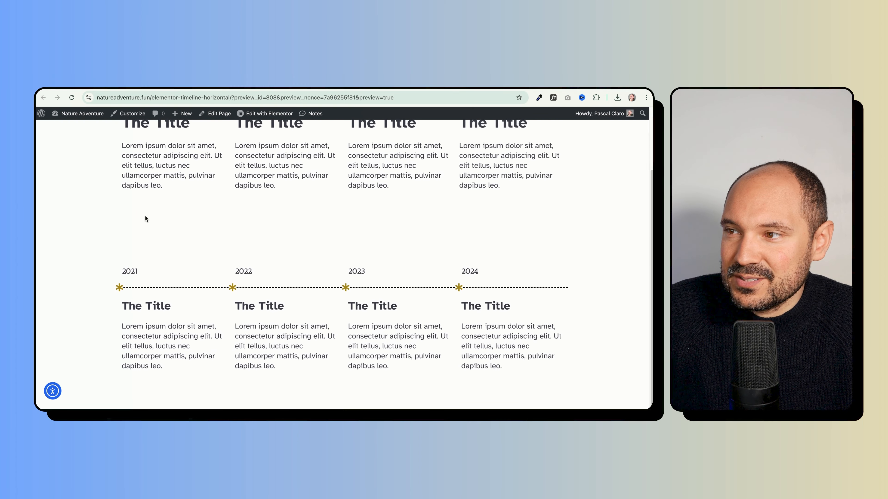
pyautogui.press('super+w')
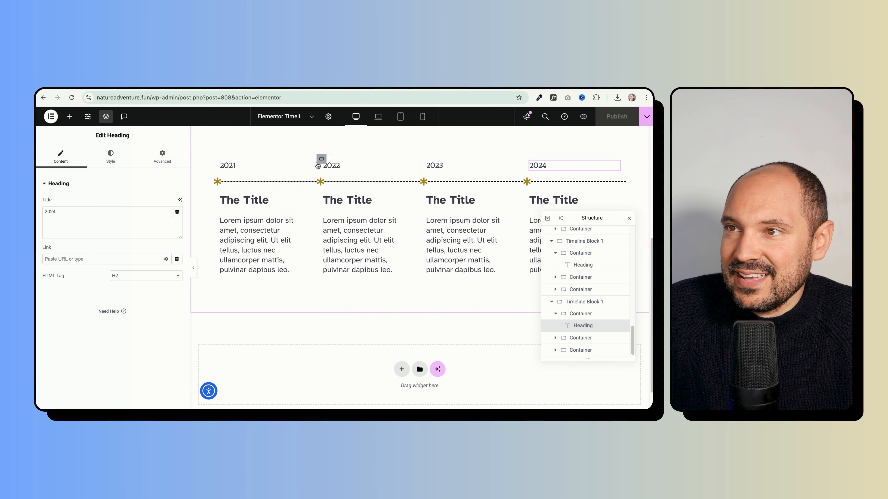
pyautogui.click(322, 160)
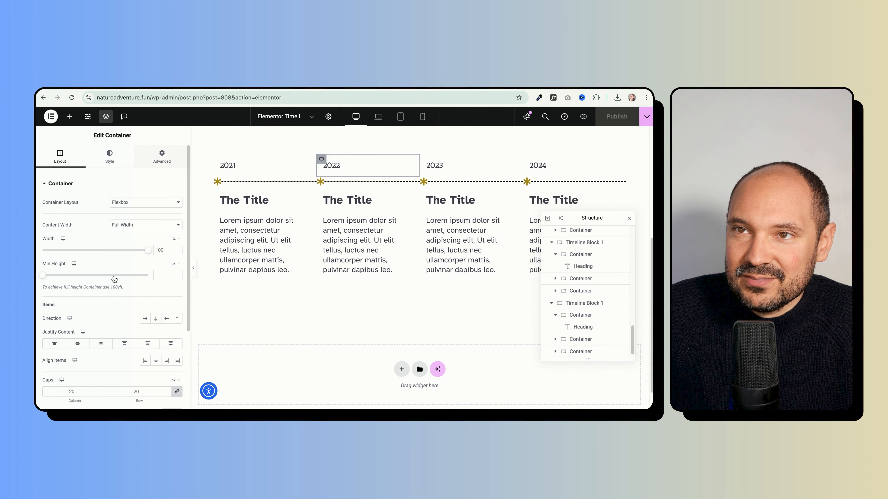
pyautogui.click(162, 157)
pyautogui.scroll(-3, 114, 278)
pyautogui.scroll(-1, 113, 294)
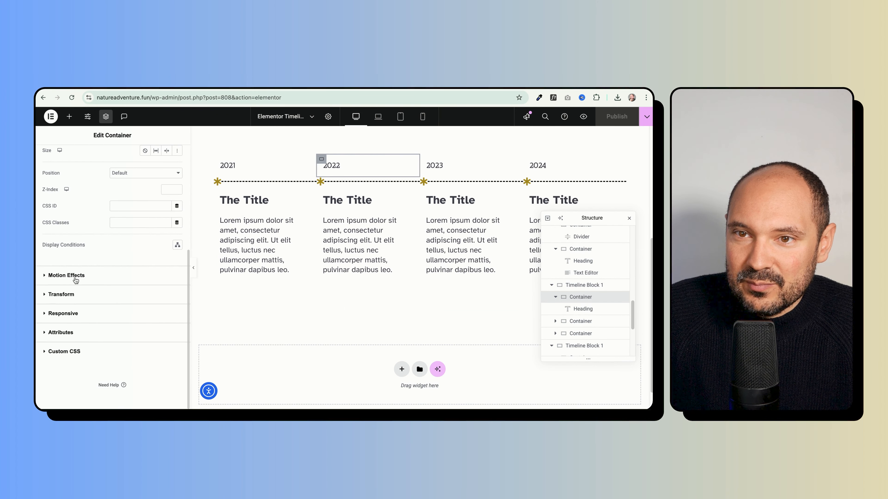
pyautogui.click(76, 280)
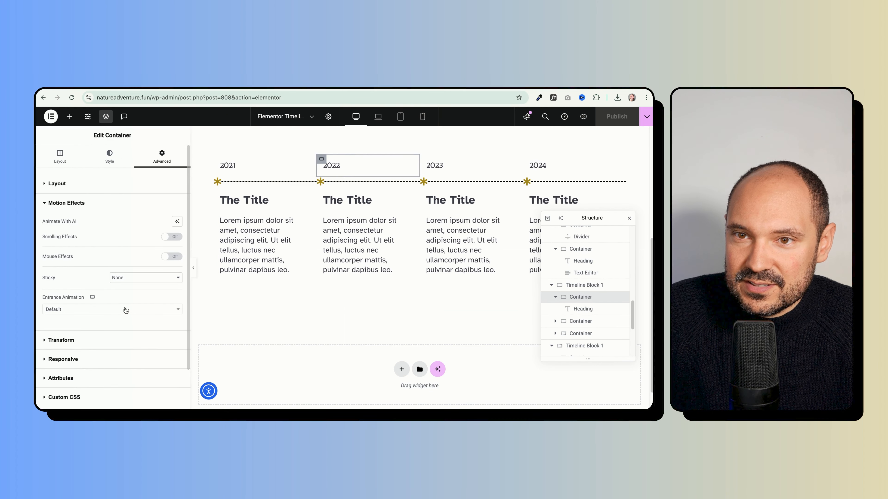
pyautogui.click(126, 310)
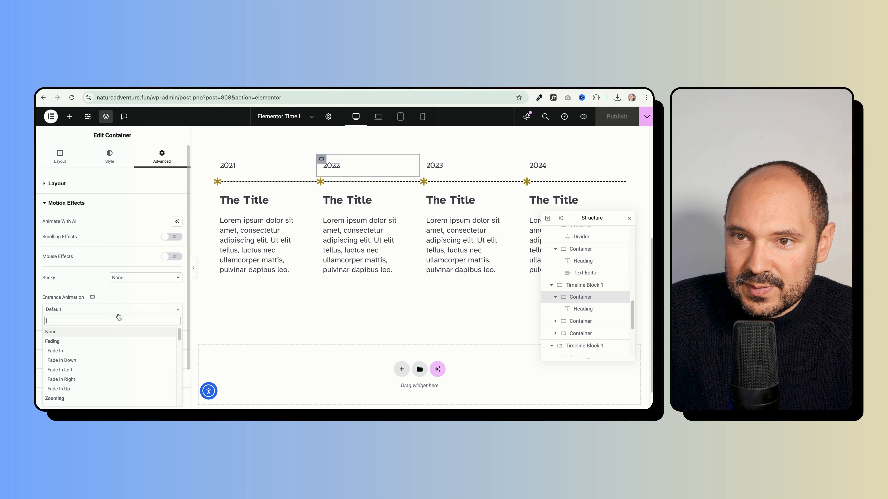
pyautogui.click(81, 373)
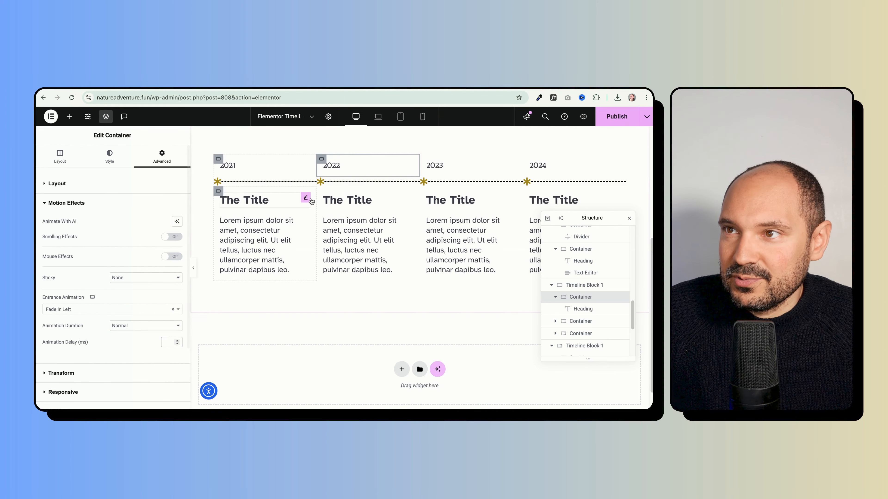
pyautogui.click(173, 310)
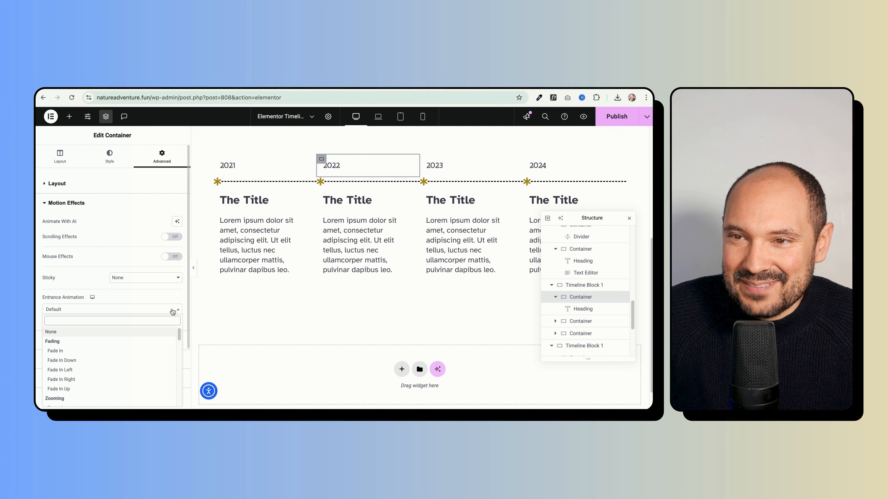
pyautogui.click(555, 289)
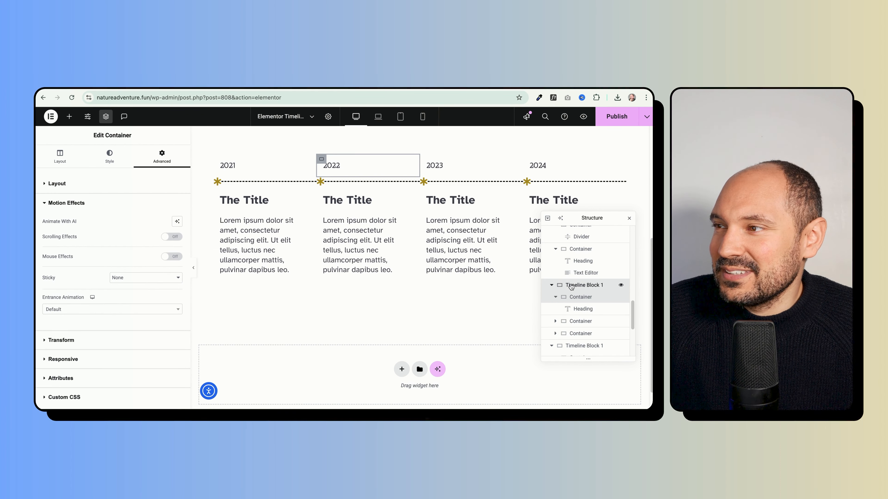
# - Collapse the 2022, 2023 and 2024 timeline blocks in the structure and set the 2022 block's entrance animation delay to 300 ms
pyautogui.click(552, 285)
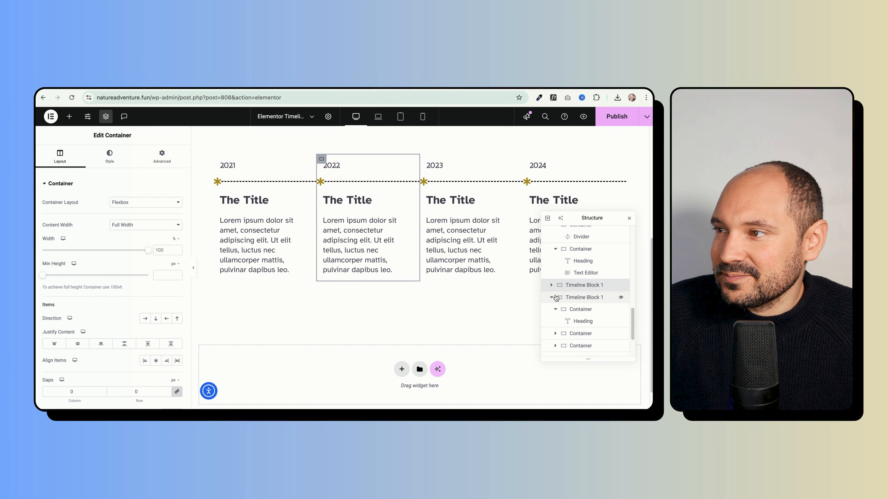
pyautogui.click(551, 310)
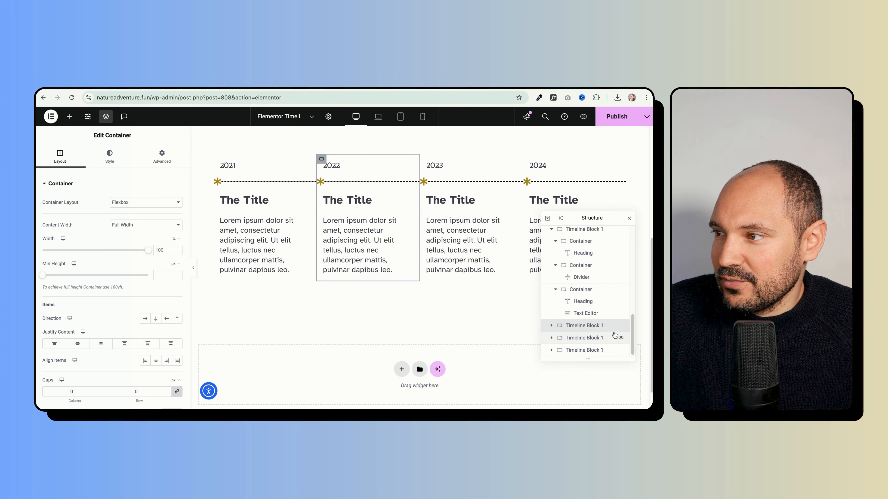
pyautogui.scroll(1, 604, 329)
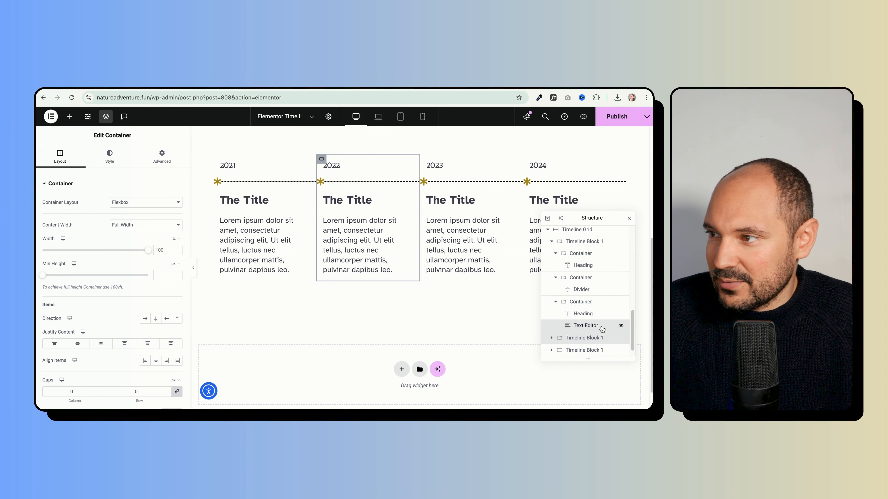
pyautogui.click(603, 326)
pyautogui.click(584, 339)
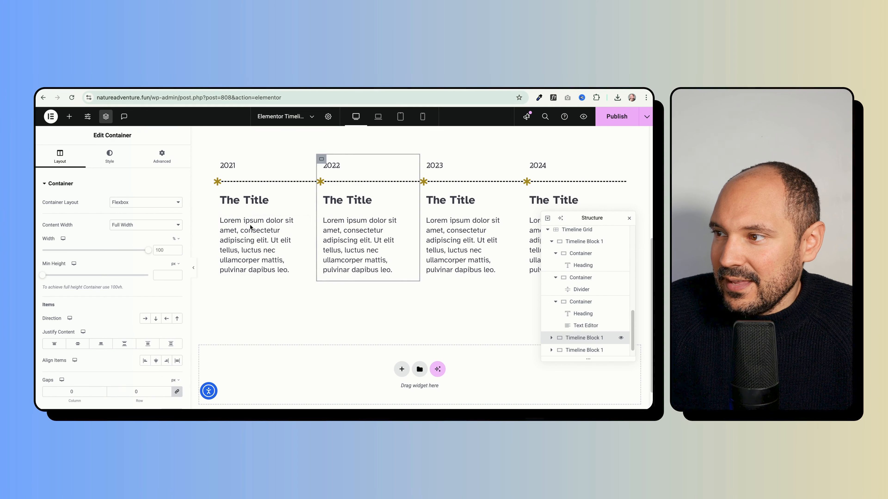
pyautogui.click(158, 162)
pyautogui.scroll(-5, 93, 296)
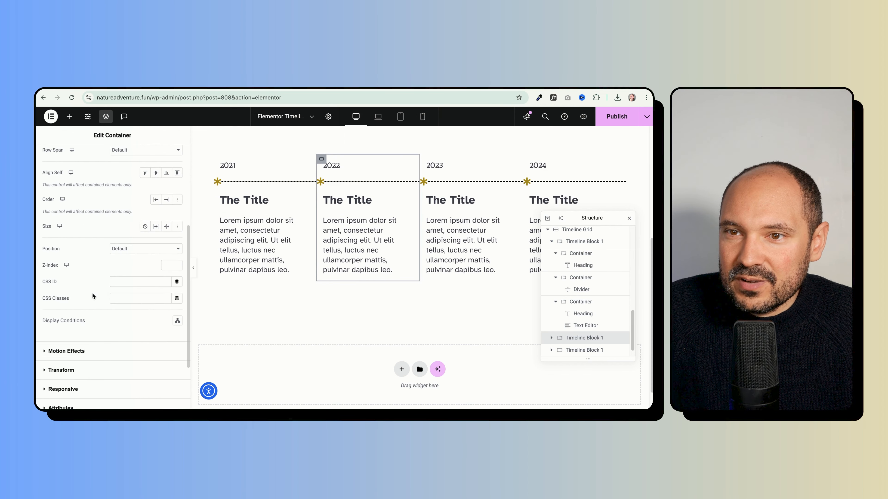
pyautogui.click(63, 353)
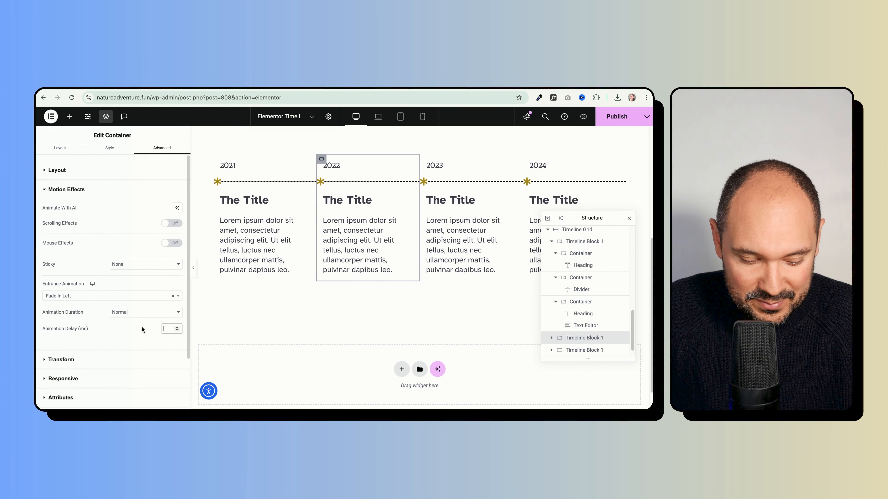
pyautogui.click(167, 328)
pyautogui.write('300')
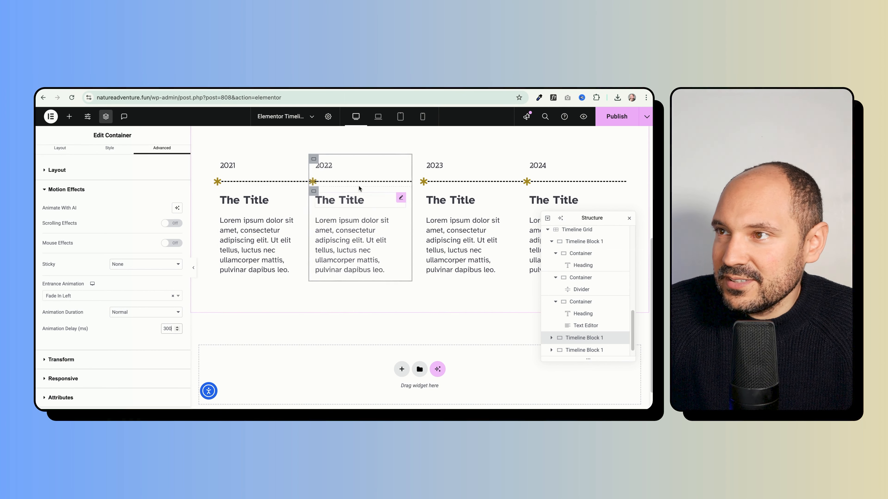
# - Set the entrance animation delay of the 2023 timeline block to 600 ms
pyautogui.click(571, 350)
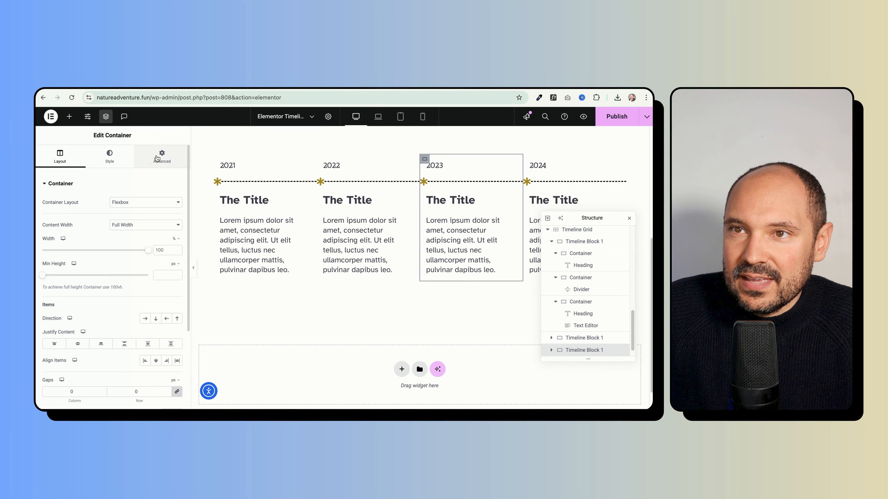
pyautogui.scroll(-10, 91, 287)
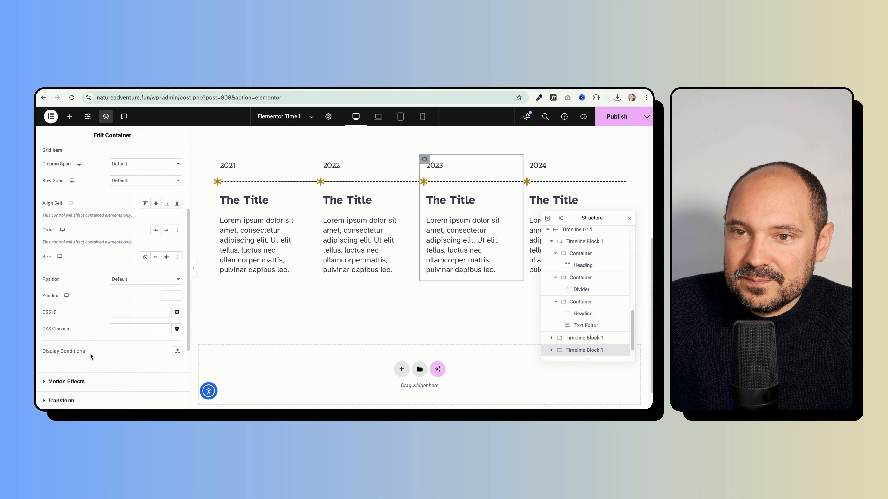
pyautogui.click(67, 382)
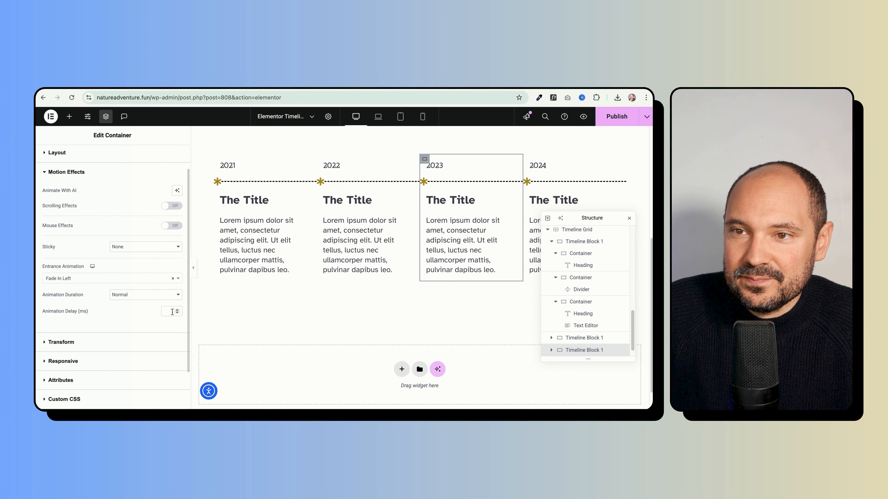
pyautogui.click(168, 311)
pyautogui.write('600')
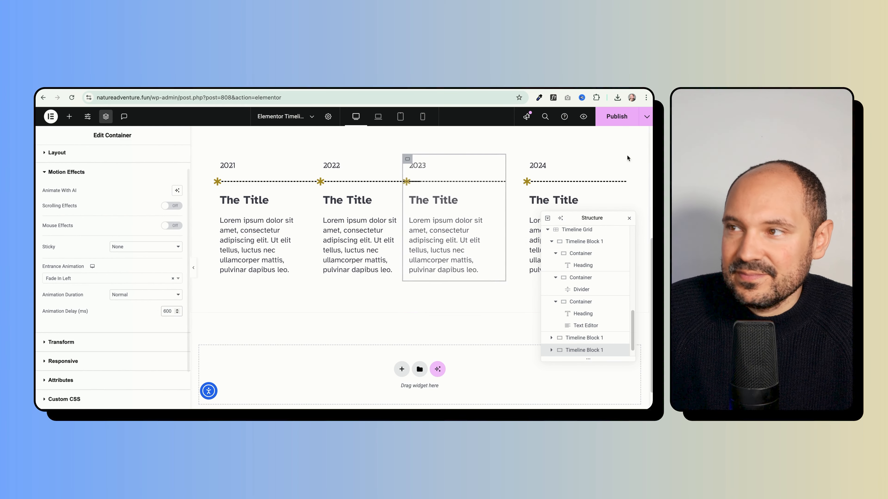
# - Set the entrance animation delay of the 2024 timeline block to 900 ms
pyautogui.scroll(-1, 570, 328)
pyautogui.click(570, 350)
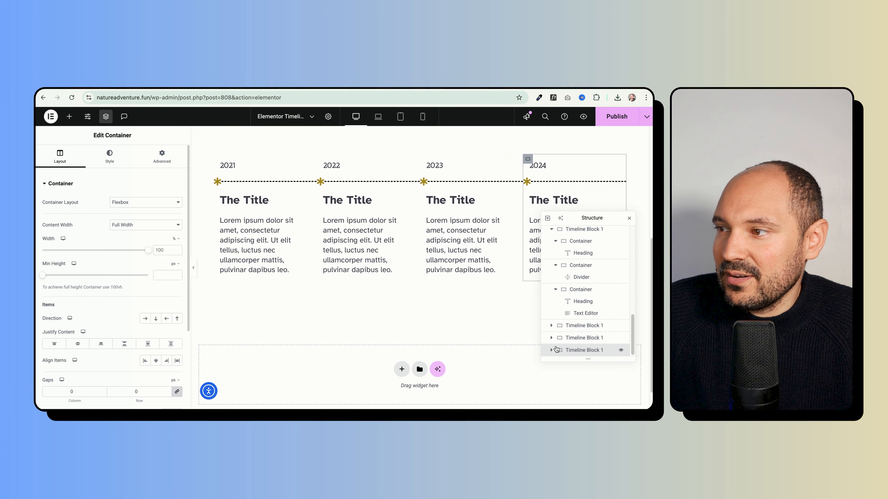
pyautogui.scroll(-3, 98, 286)
pyautogui.scroll(3, 155, 182)
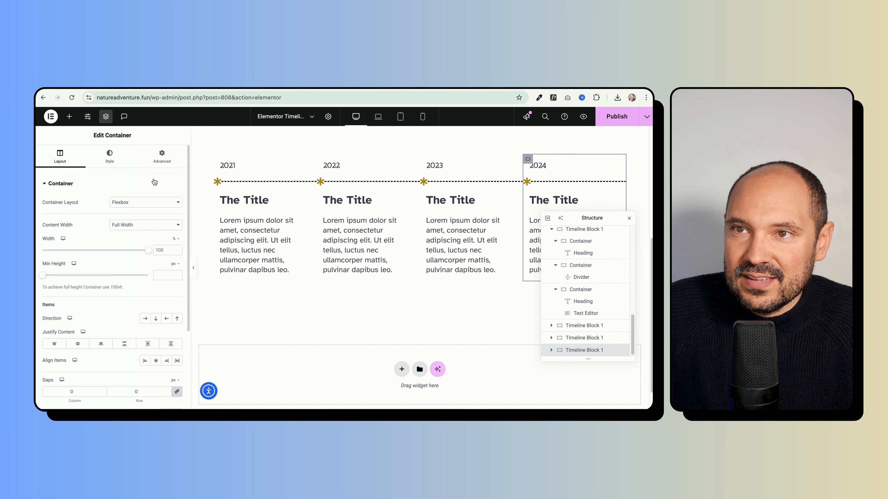
pyautogui.click(158, 169)
pyautogui.scroll(-5, 105, 307)
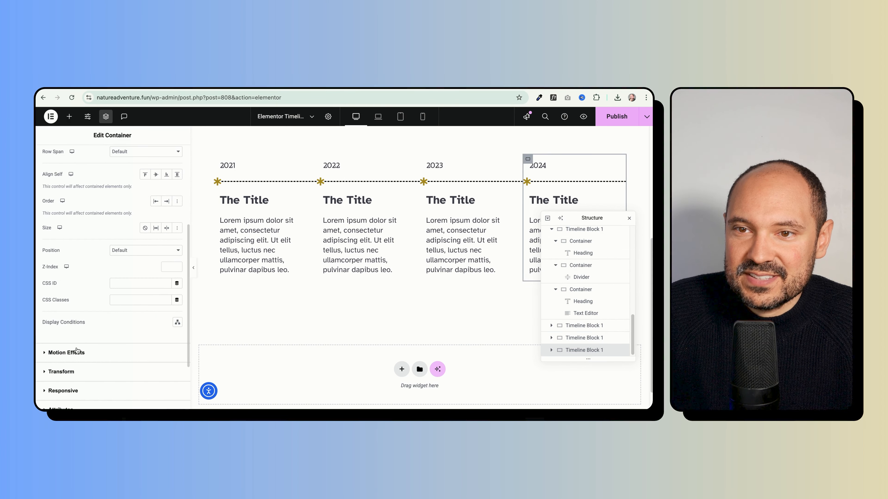
pyautogui.click(104, 347)
pyautogui.scroll(-2, 80, 365)
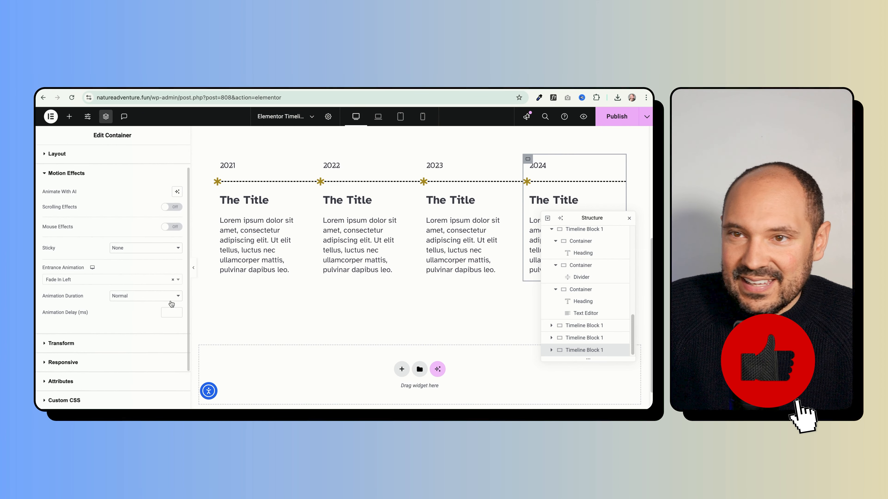
pyautogui.click(166, 312)
pyautogui.write('900')
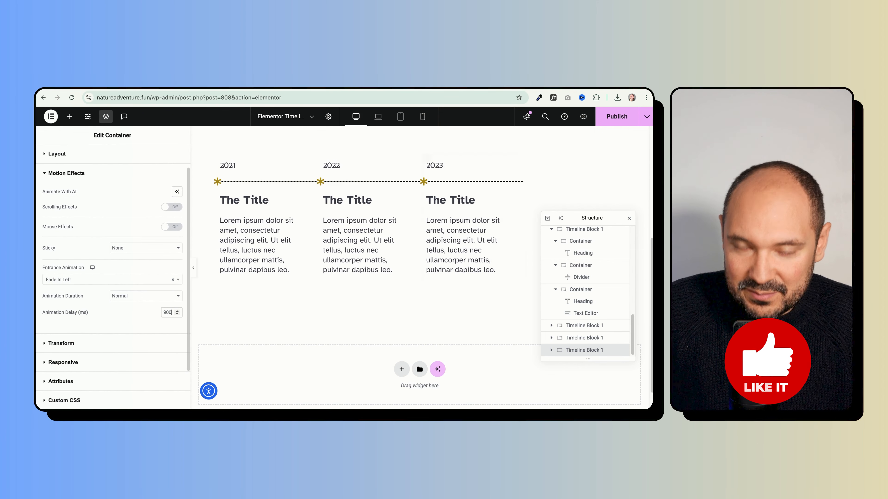
# - Preview the page on the front end and reload it to check the entrance animations of the timeline blocks
pyautogui.click(584, 116)
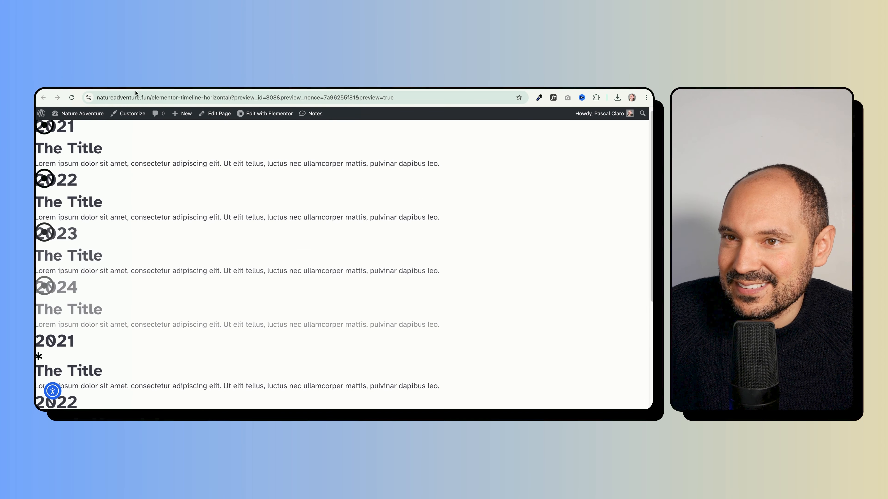
pyautogui.click(70, 97)
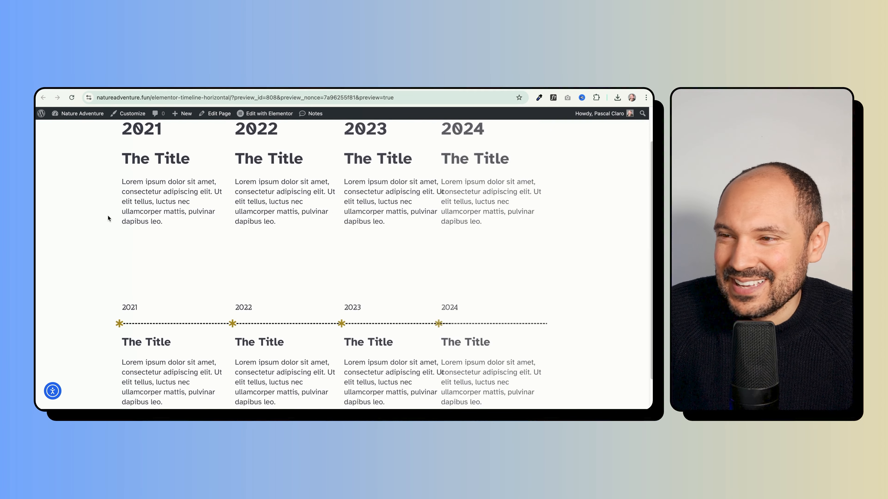
pyautogui.scroll(-2, 108, 217)
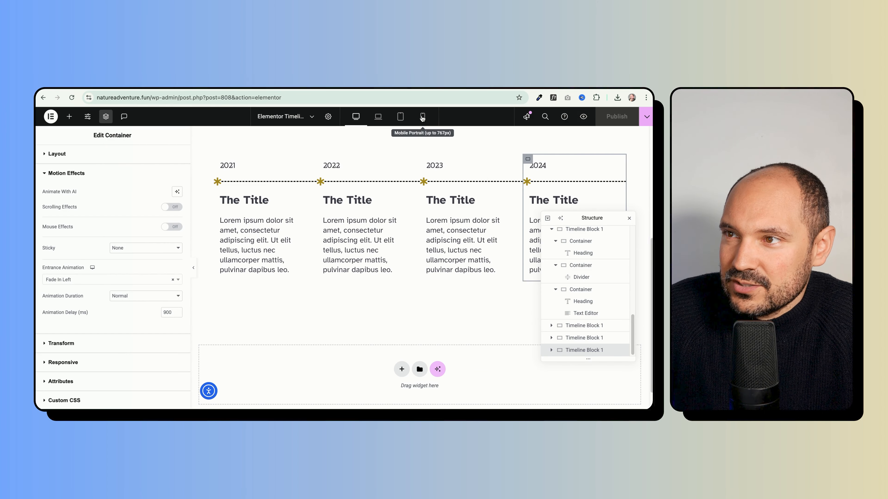
# - Switch the editor to the Mobile Portrait view and check the layout of the new timeline
pyautogui.click(422, 118)
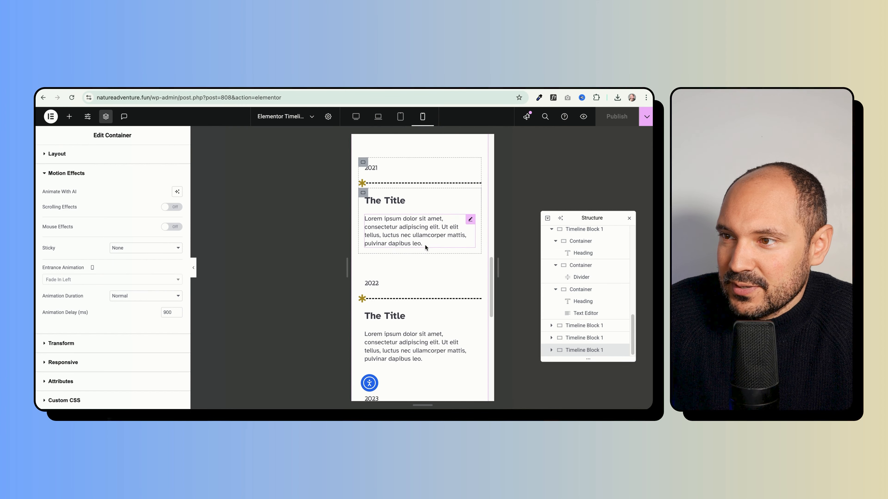
pyautogui.scroll(-3, 449, 307)
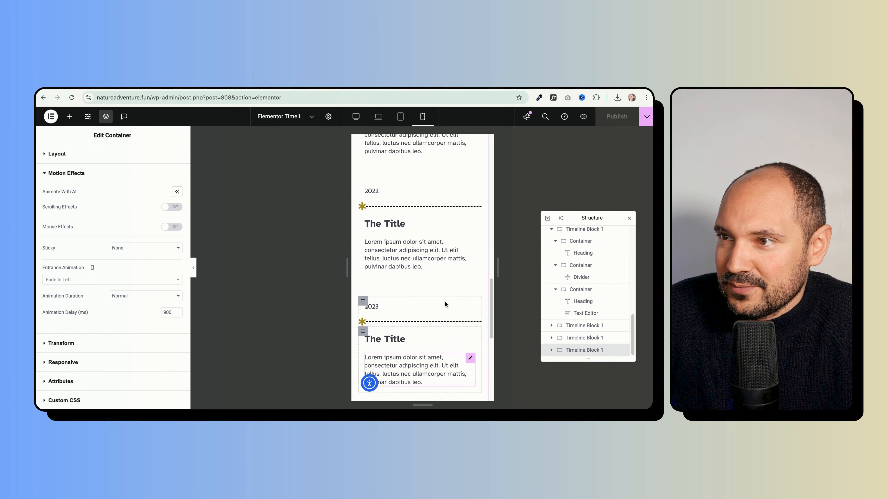
pyautogui.scroll(5, 444, 301)
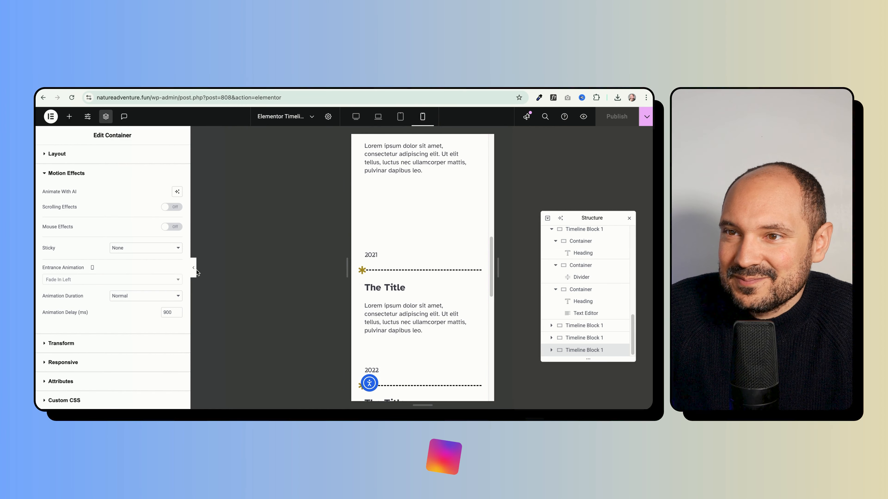